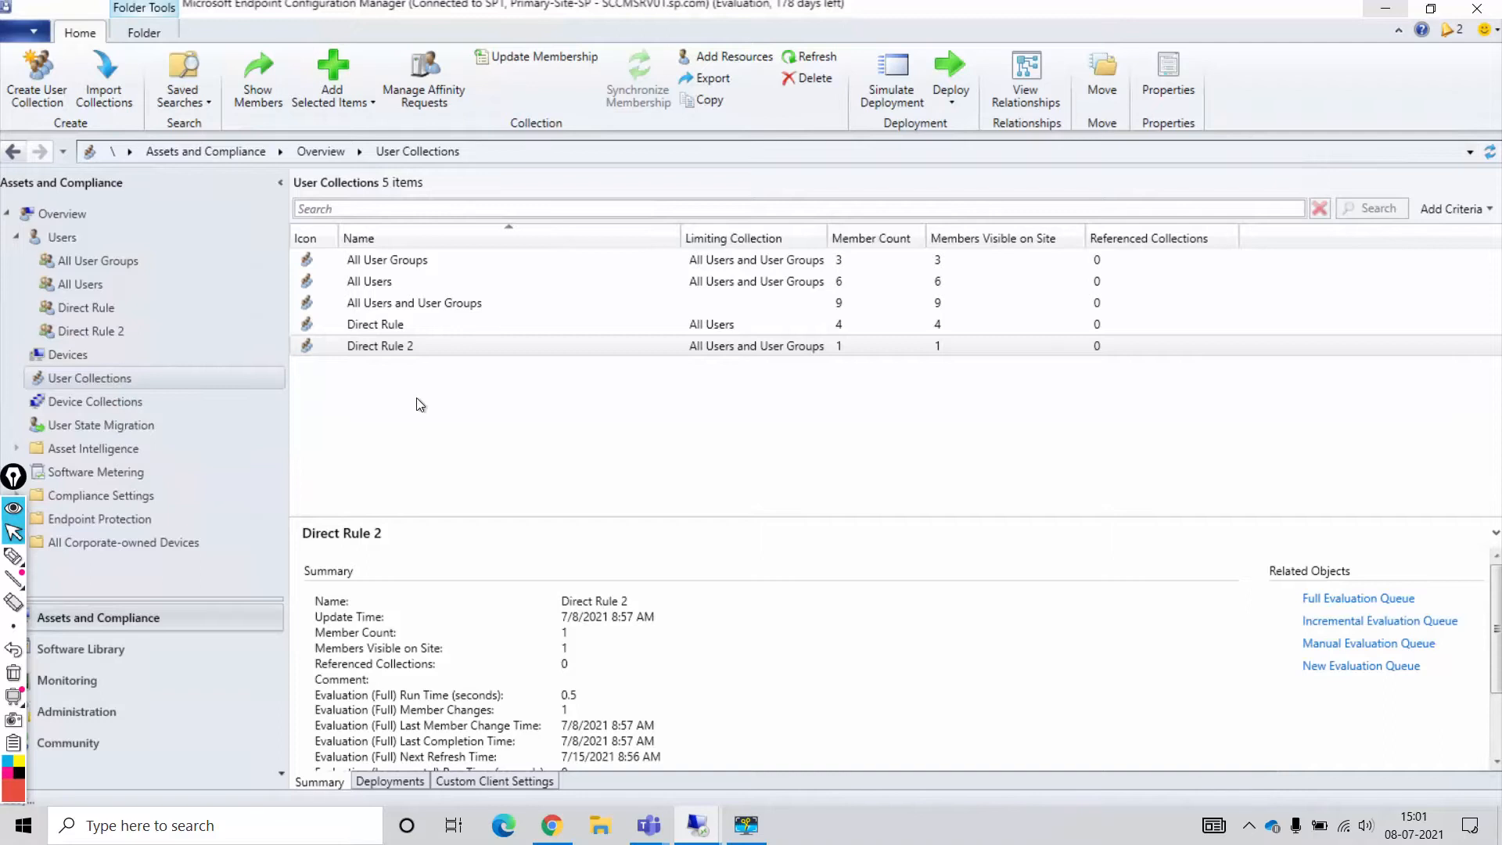
{"action": "type", "text": "Query Rule 1"}
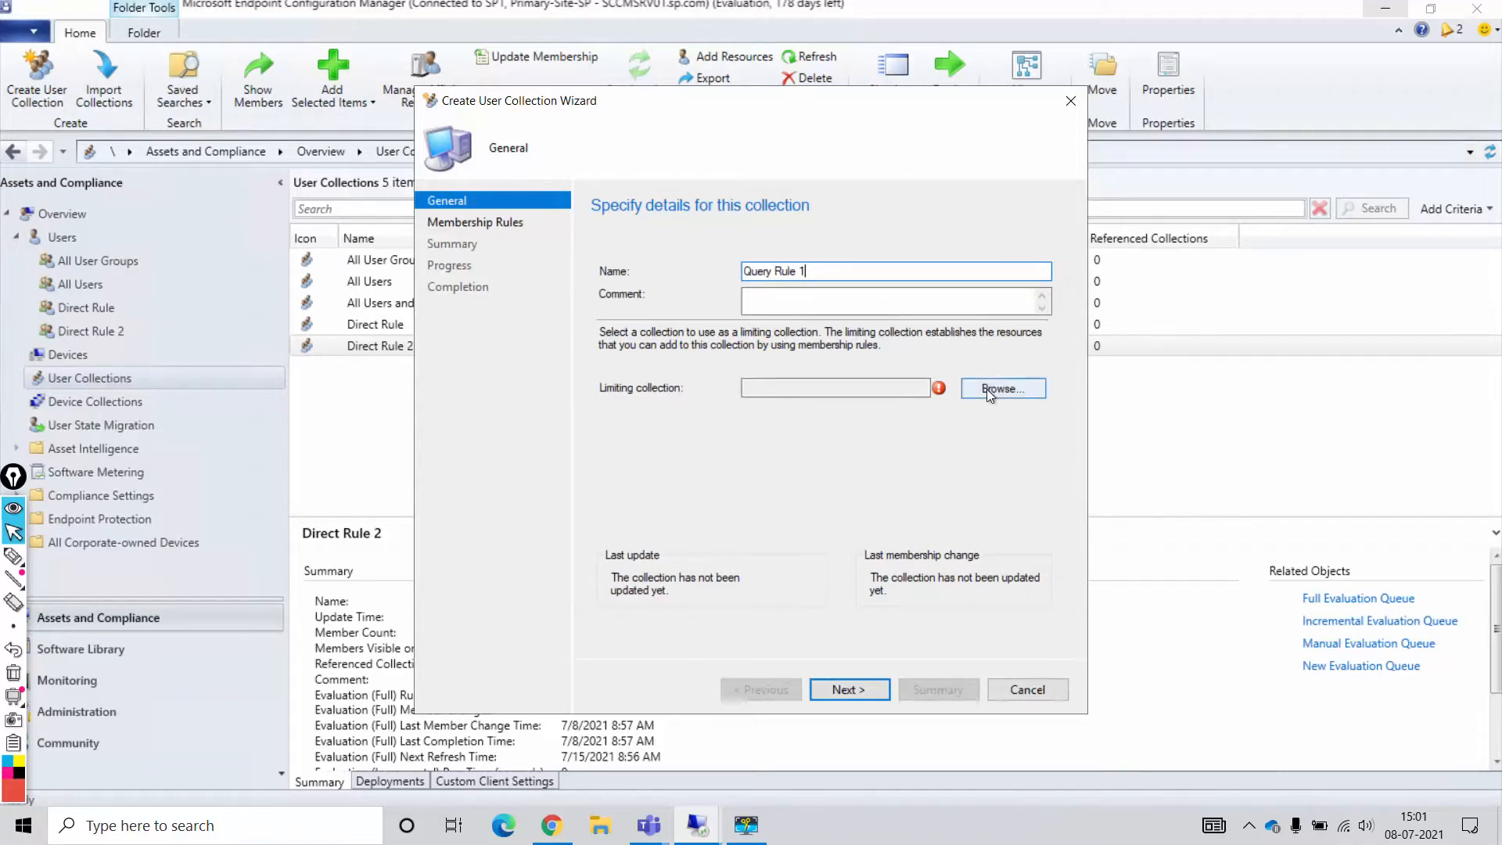
{"action": "left_click", "coordinate": [987, 388]}
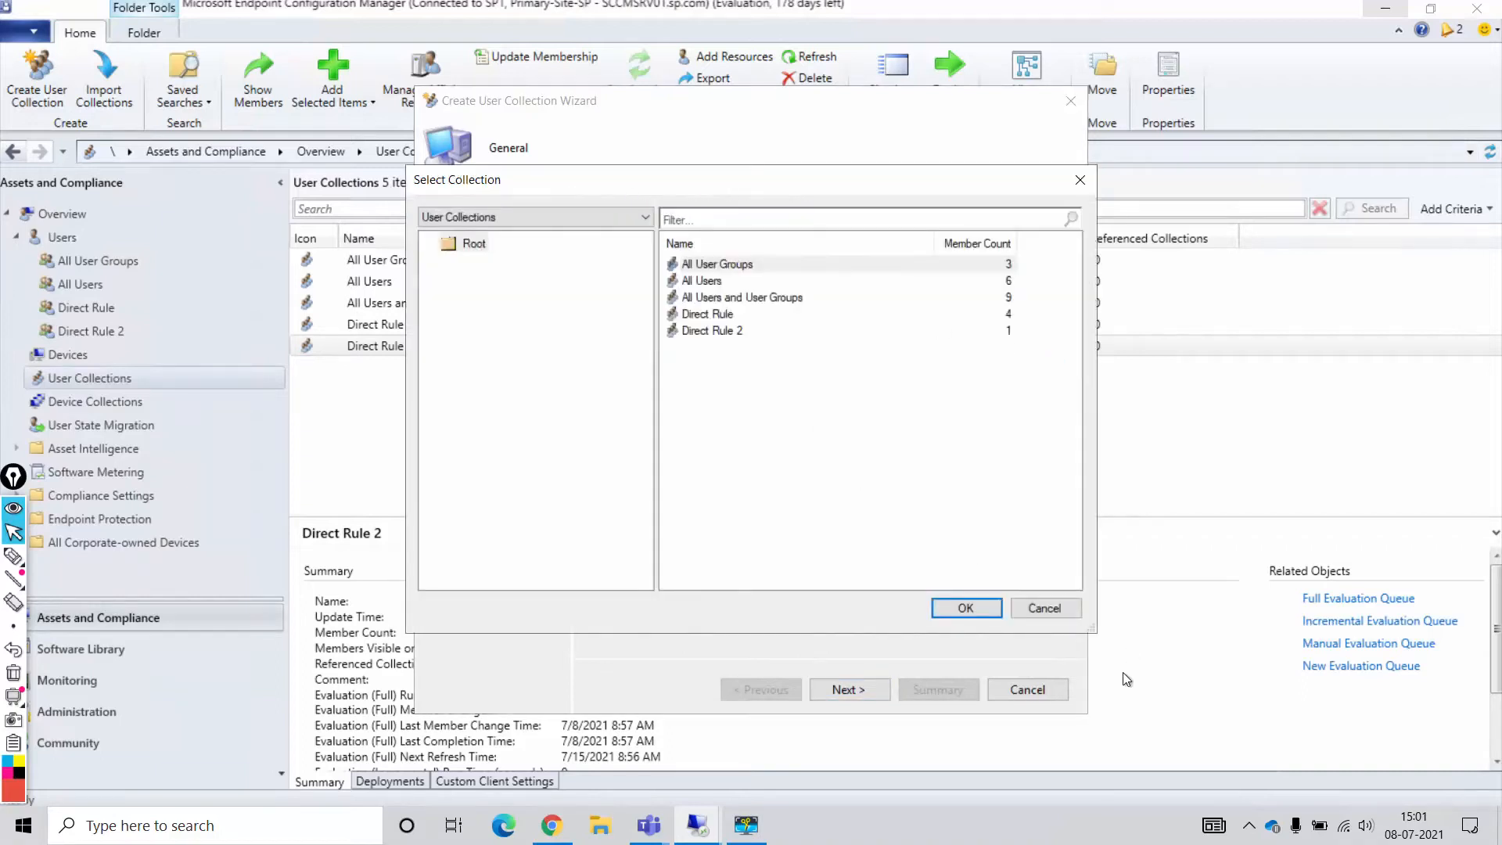
{"action": "left_click", "coordinate": [1045, 607]}
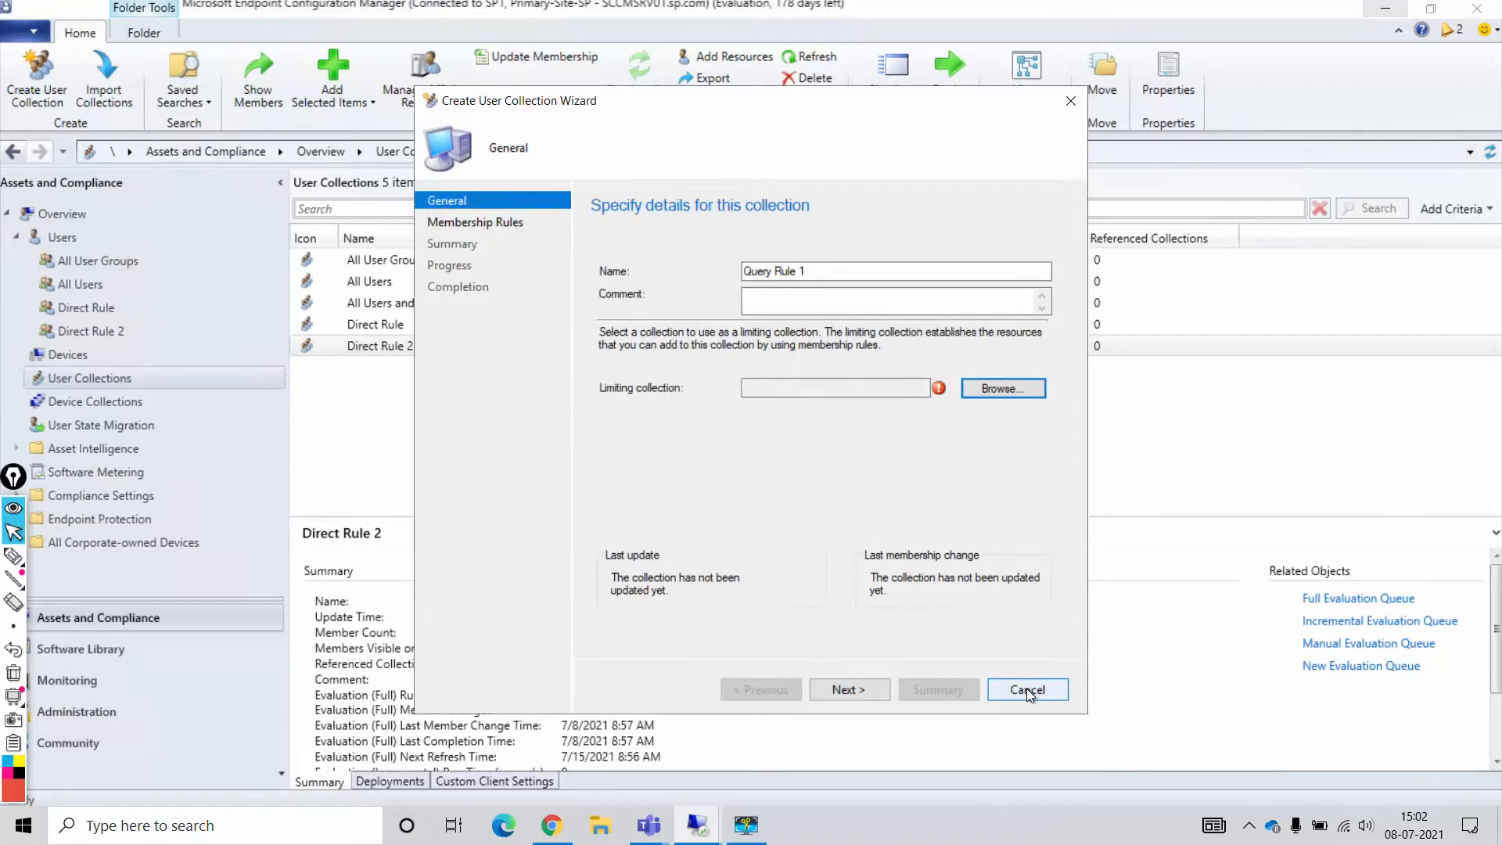
{"action": "left_click", "coordinate": [1027, 688]}
{"action": "left_click", "coordinate": [806, 485]}
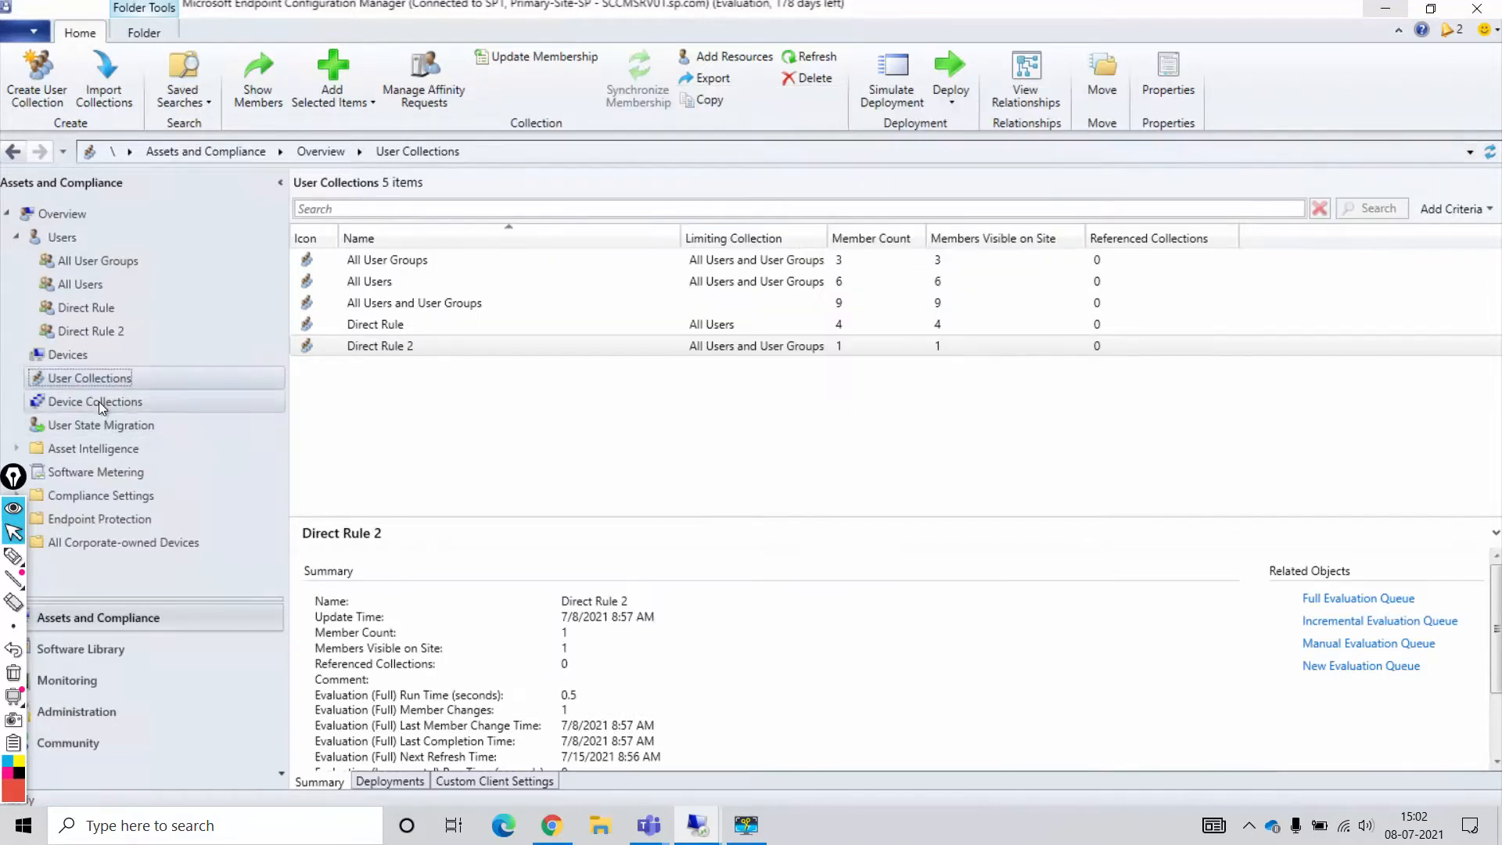
- Begin a new device collection named Query Rule 1, limited to All Systems, and proceed to its membership rules
{"action": "left_click", "coordinate": [99, 401]}
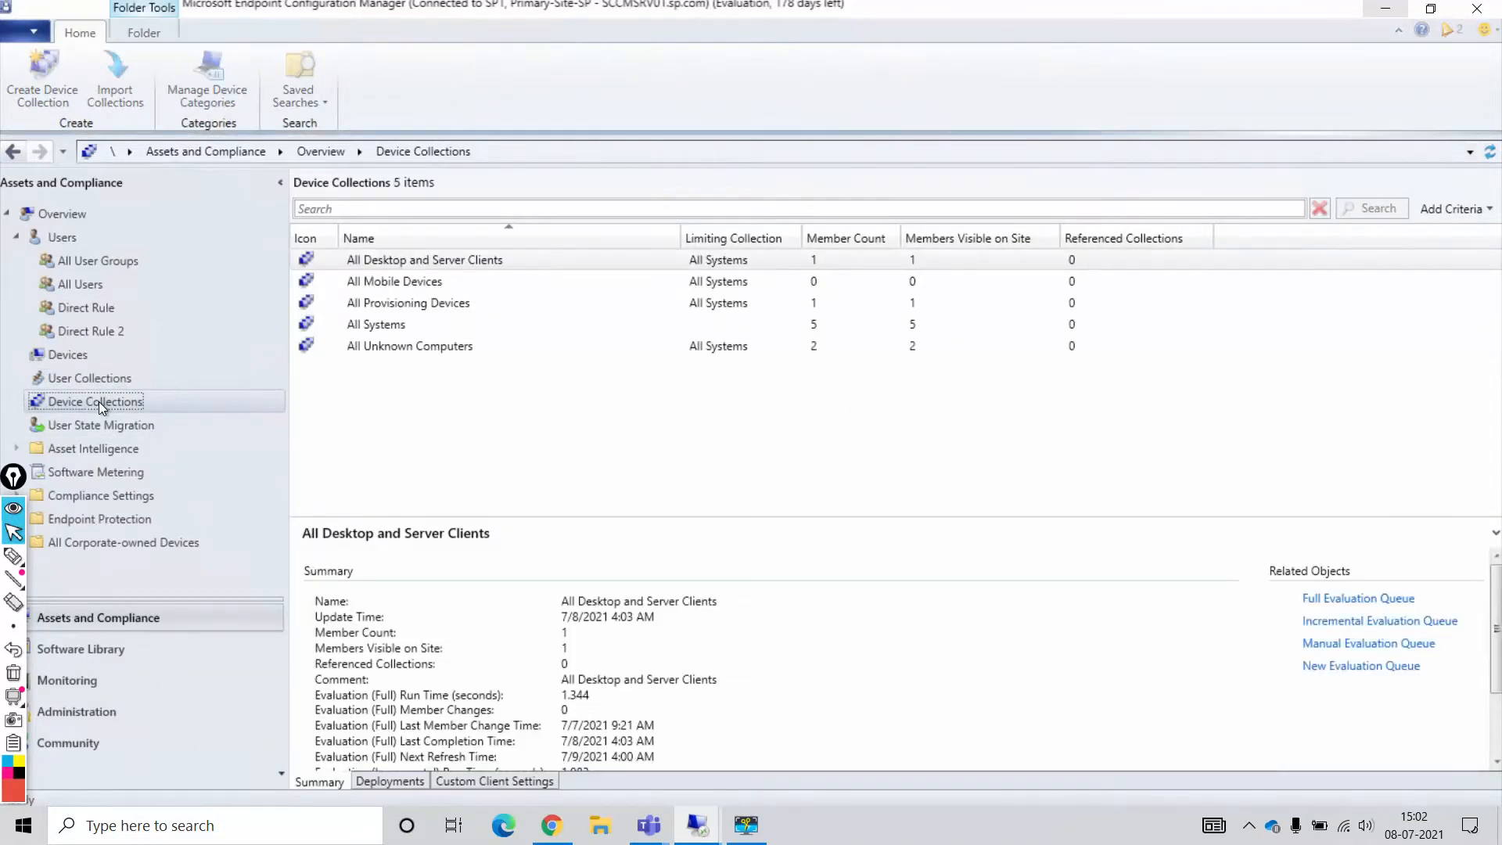
{"action": "right_click", "coordinate": [99, 401]}
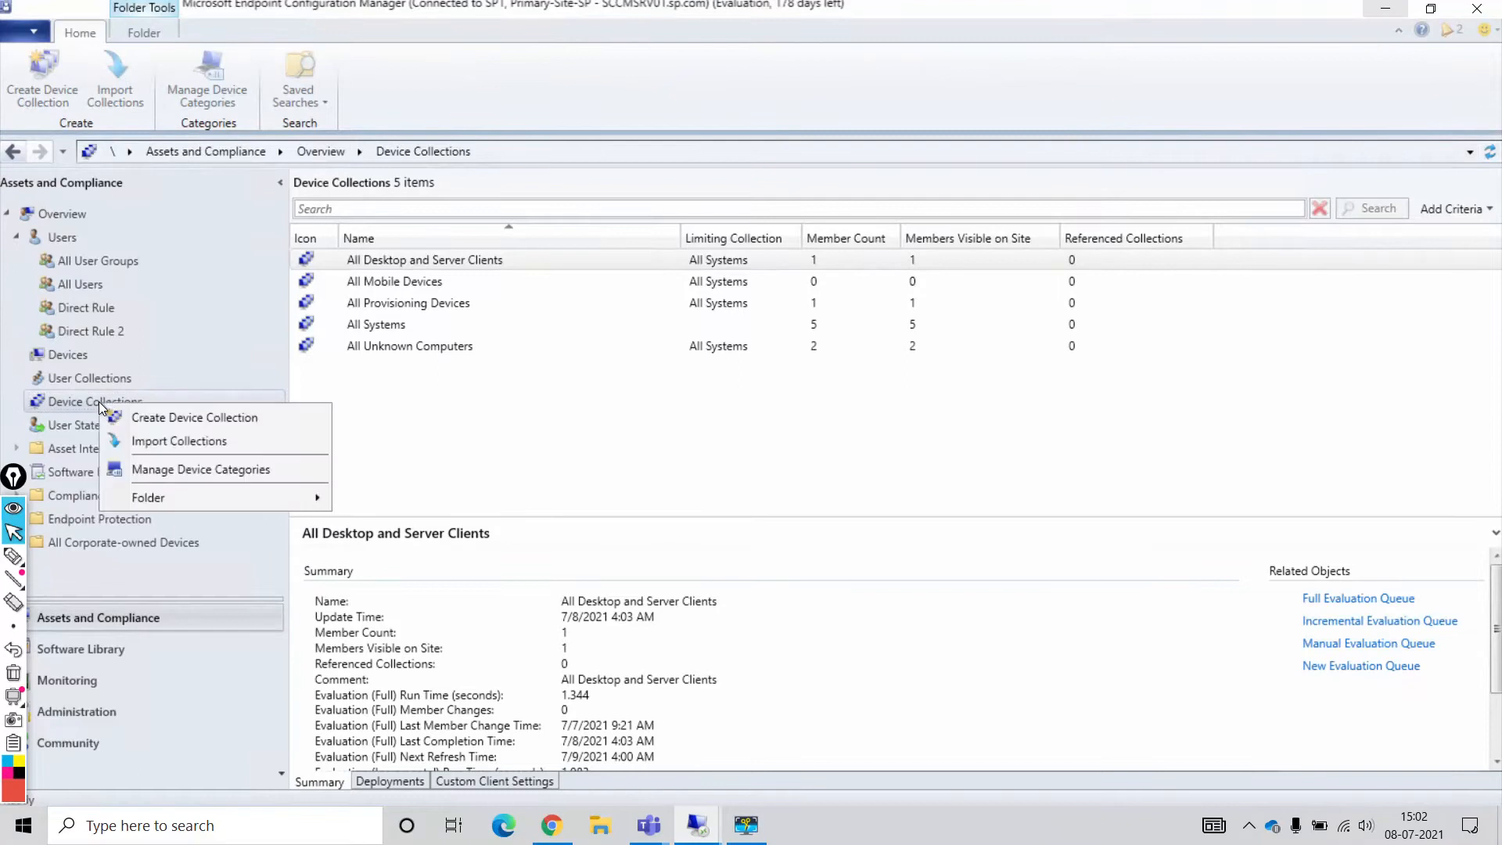
{"action": "left_click", "coordinate": [144, 417]}
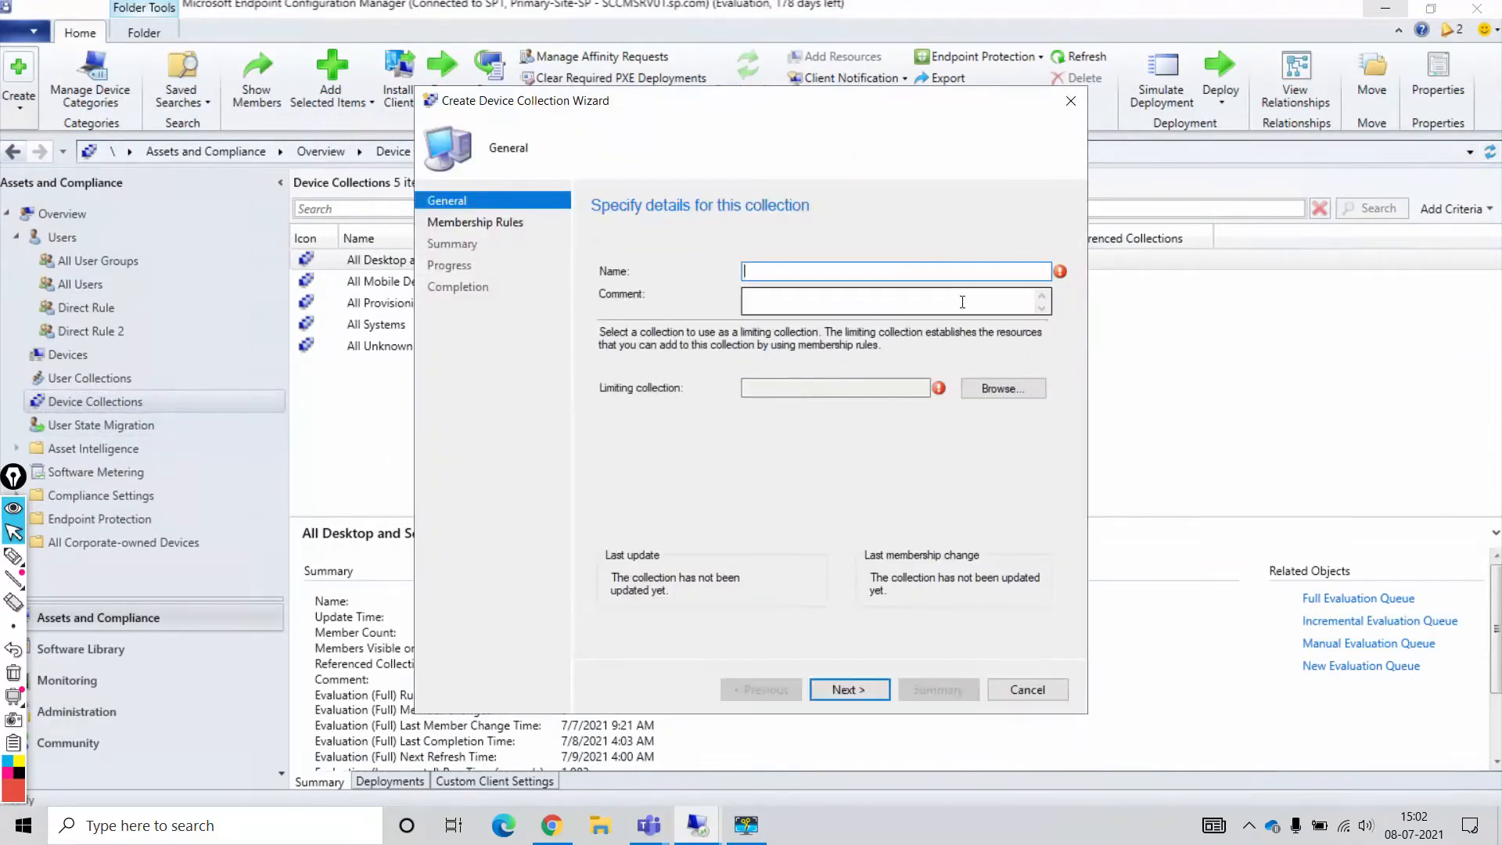
{"action": "type", "text": "Query Rule 1"}
{"action": "left_click", "coordinate": [986, 385]}
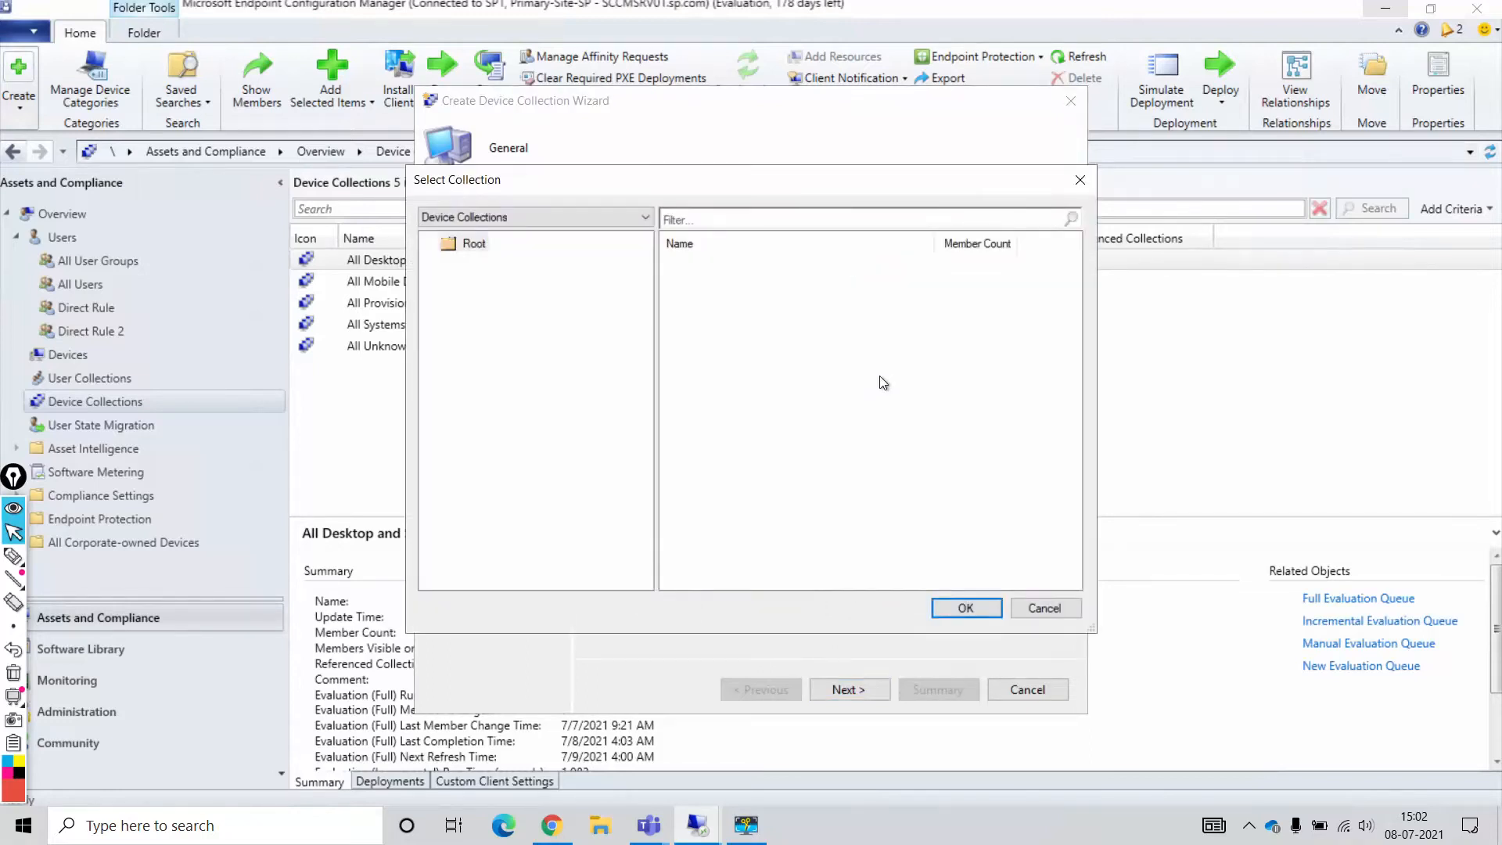
{"action": "left_click", "coordinate": [474, 246]}
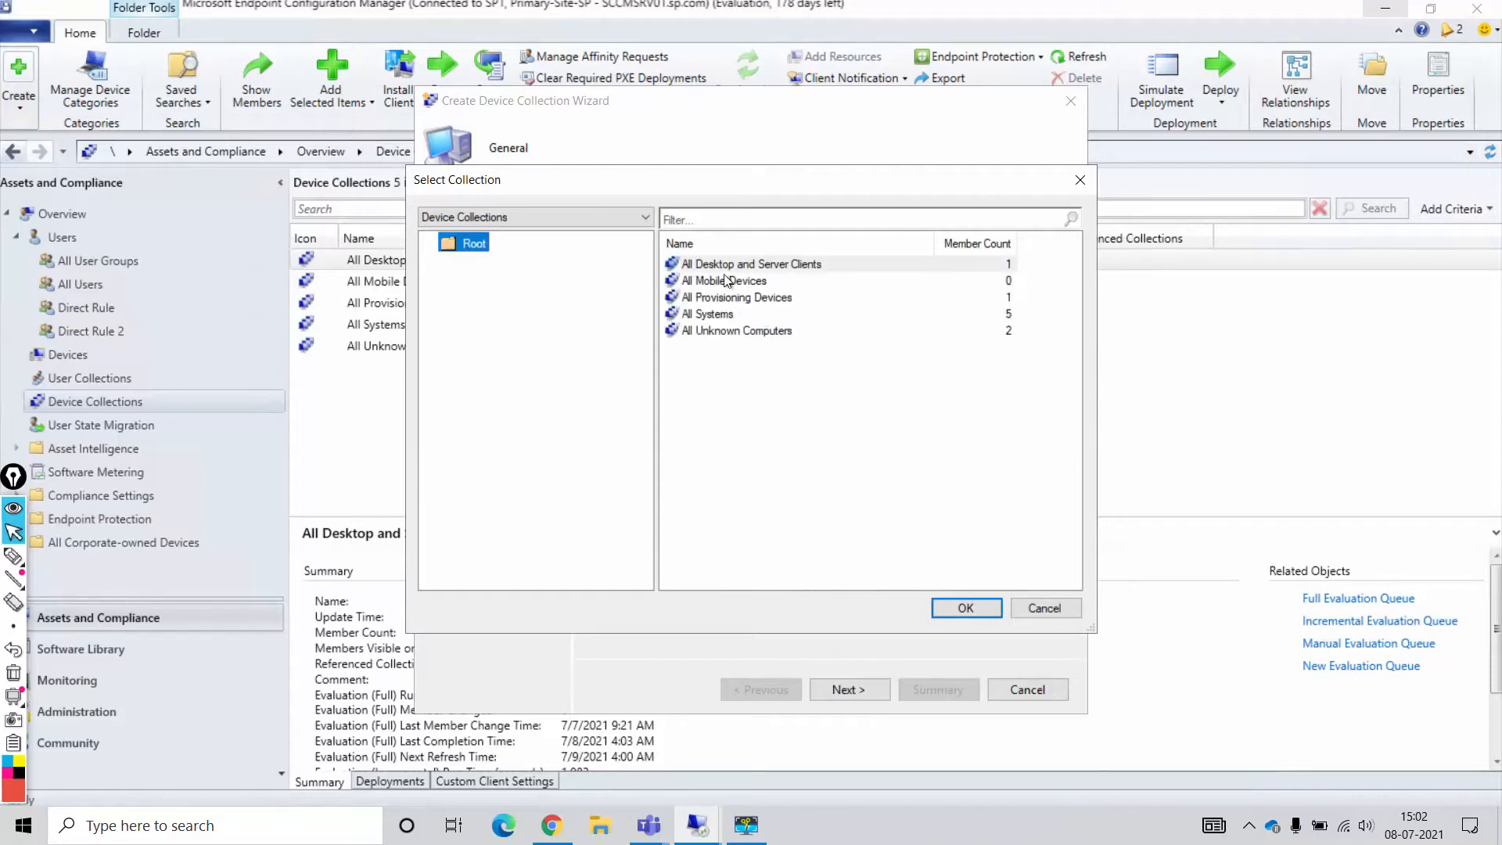
{"action": "left_click", "coordinate": [713, 314]}
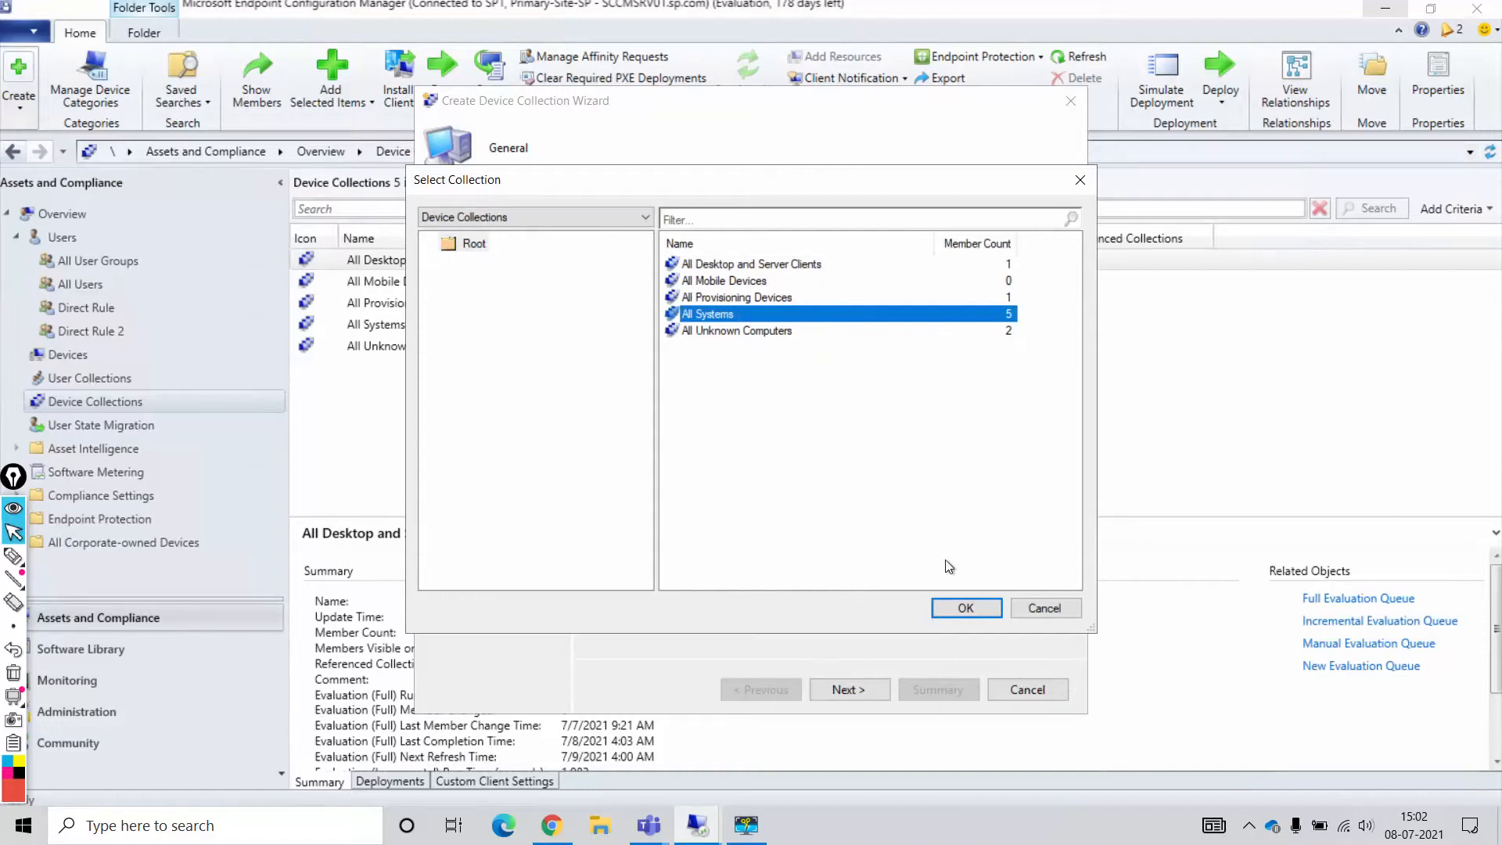
{"action": "left_click", "coordinate": [965, 609]}
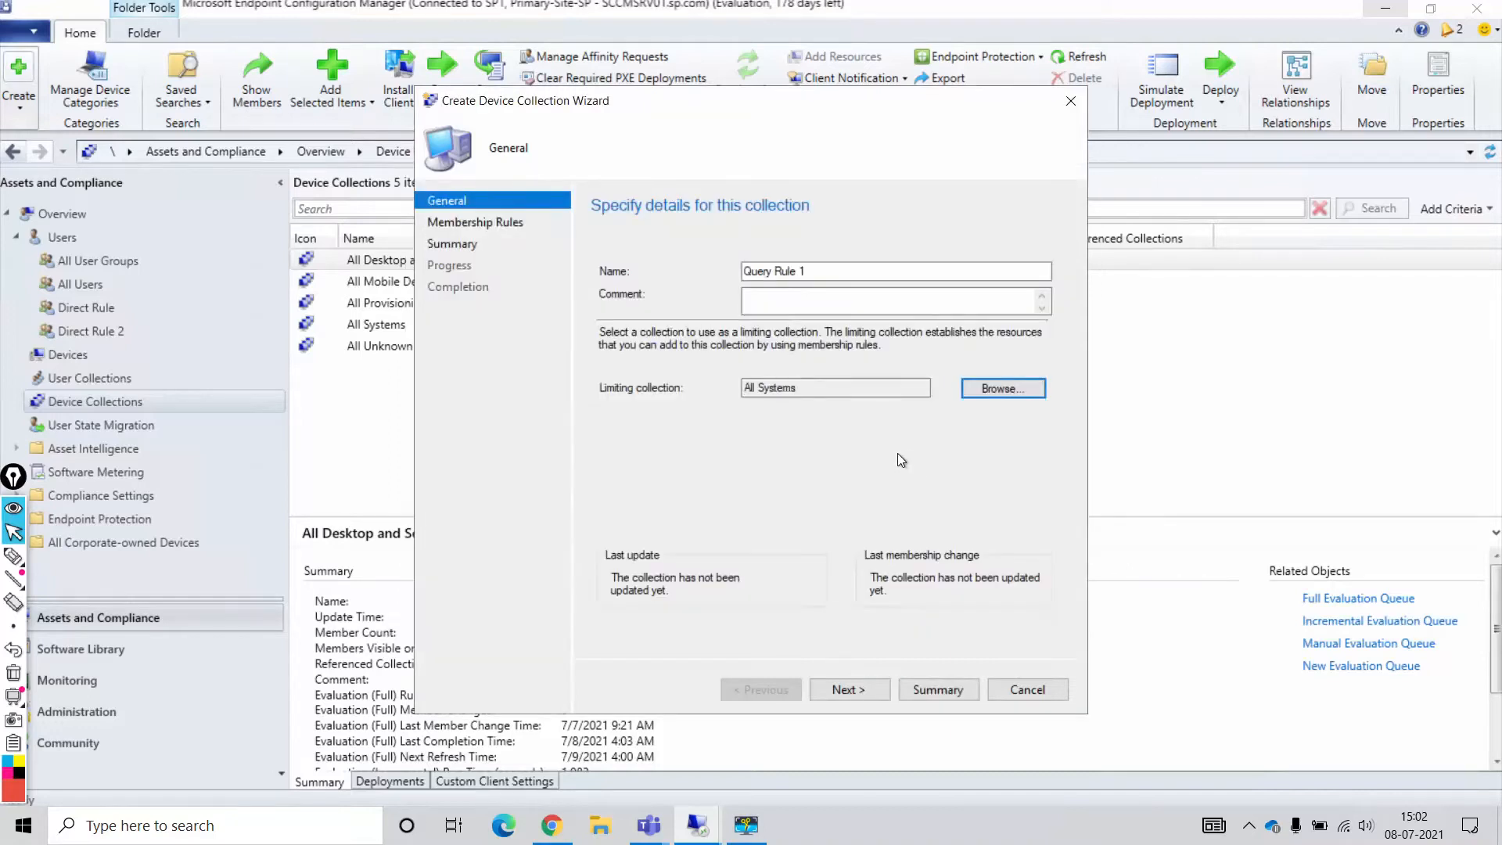
{"action": "key", "text": "Return"}
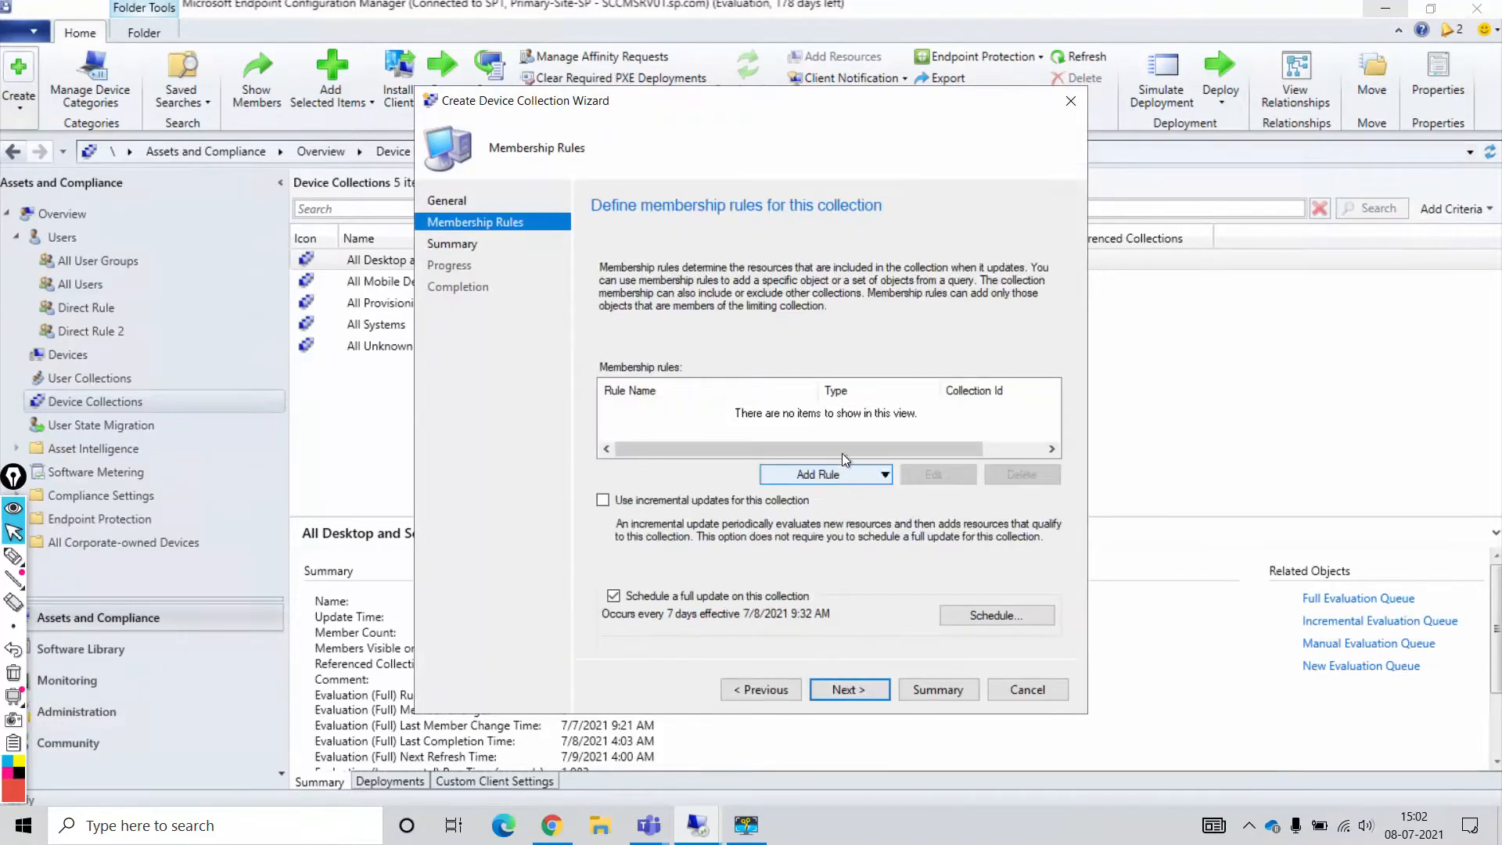
- Add a query-type membership rule and name it Query1
{"action": "left_click", "coordinate": [833, 477]}
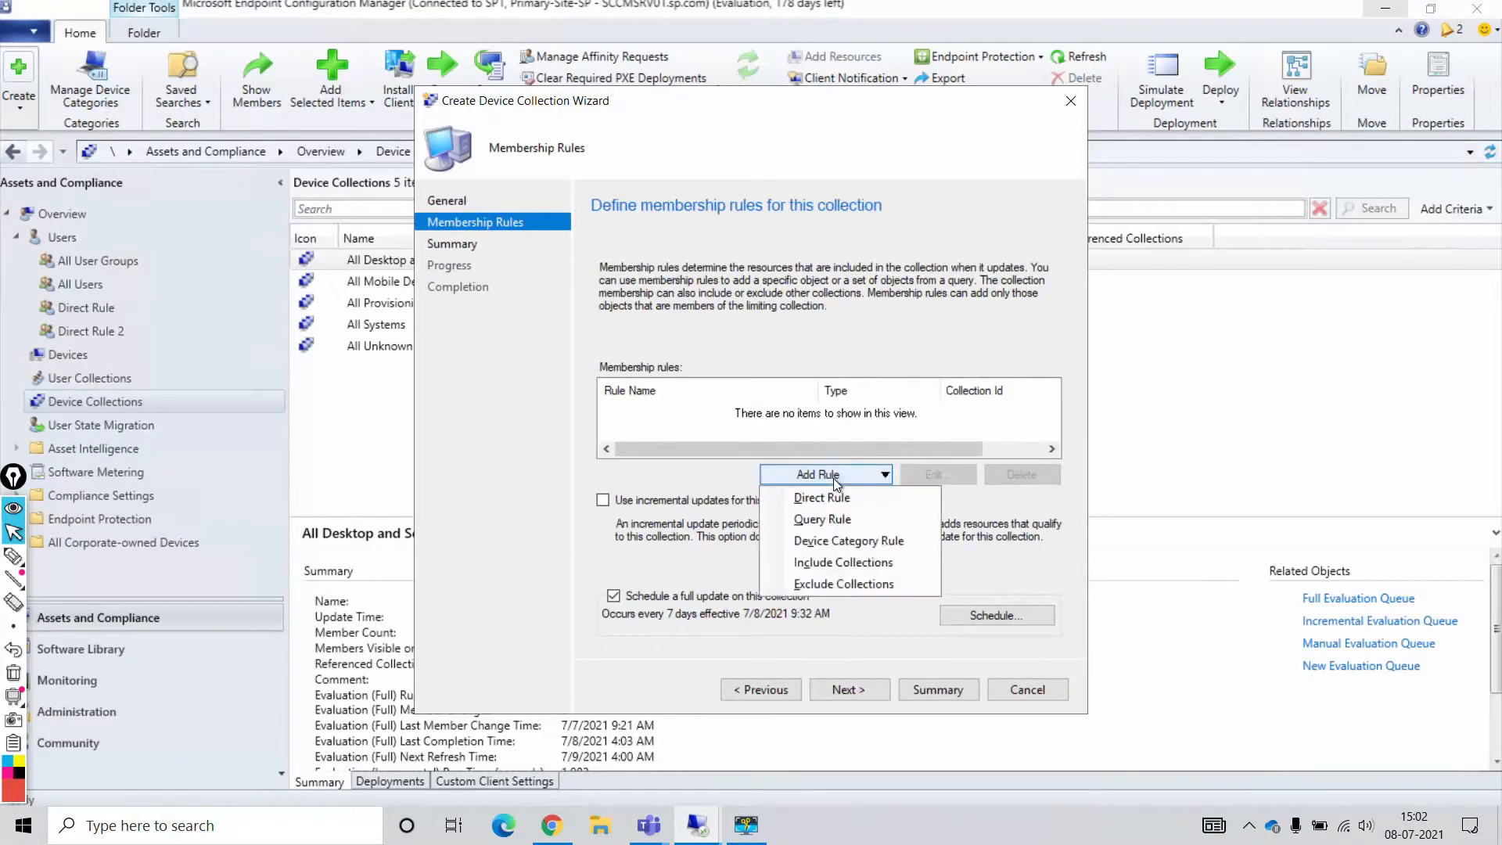
{"action": "left_click", "coordinate": [826, 520]}
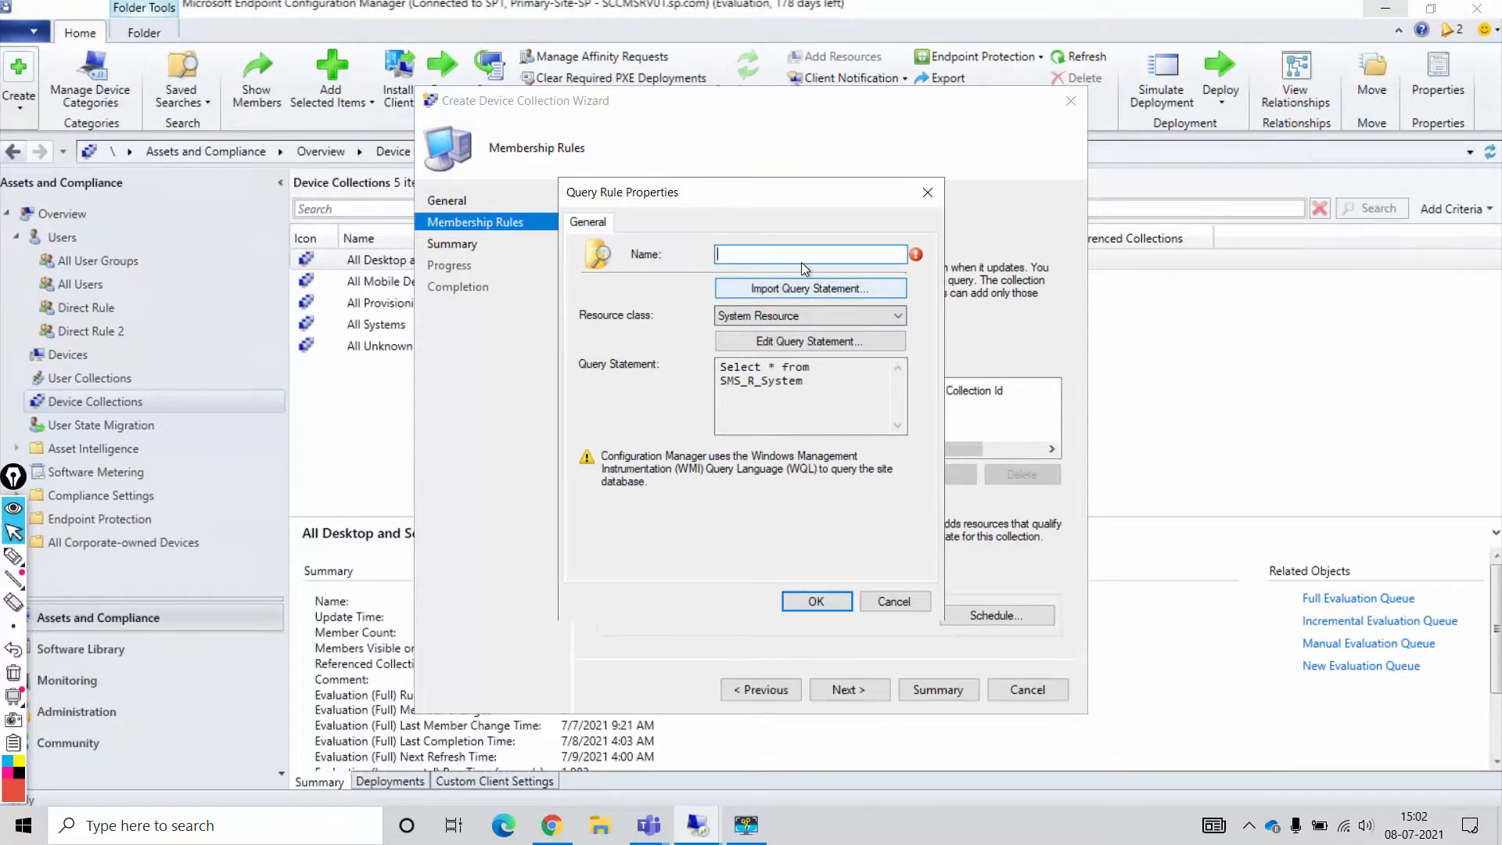
{"action": "type", "text": "Quer"}
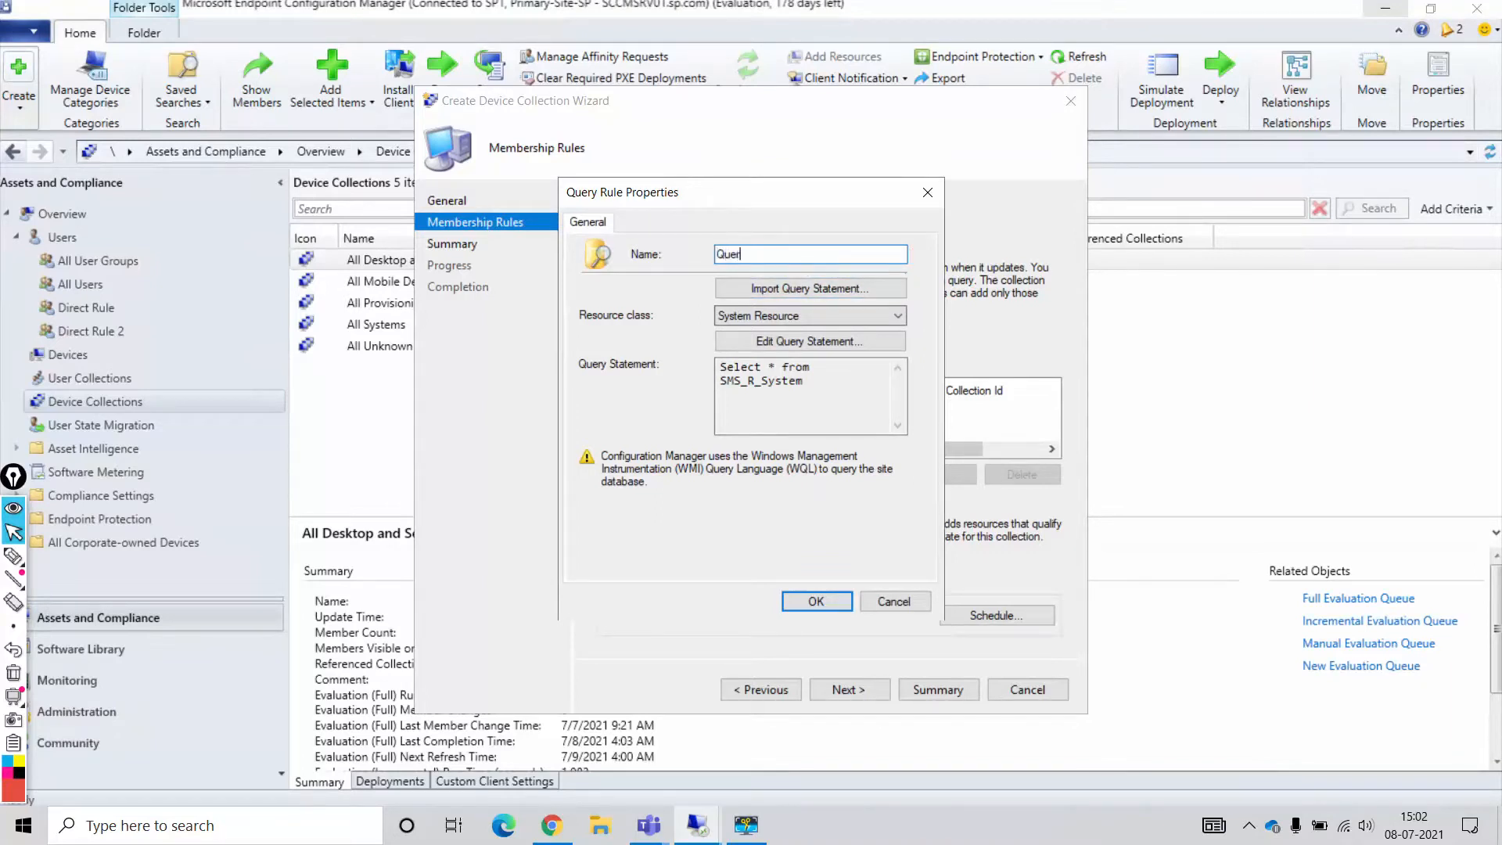
{"action": "type", "text": "y1"}
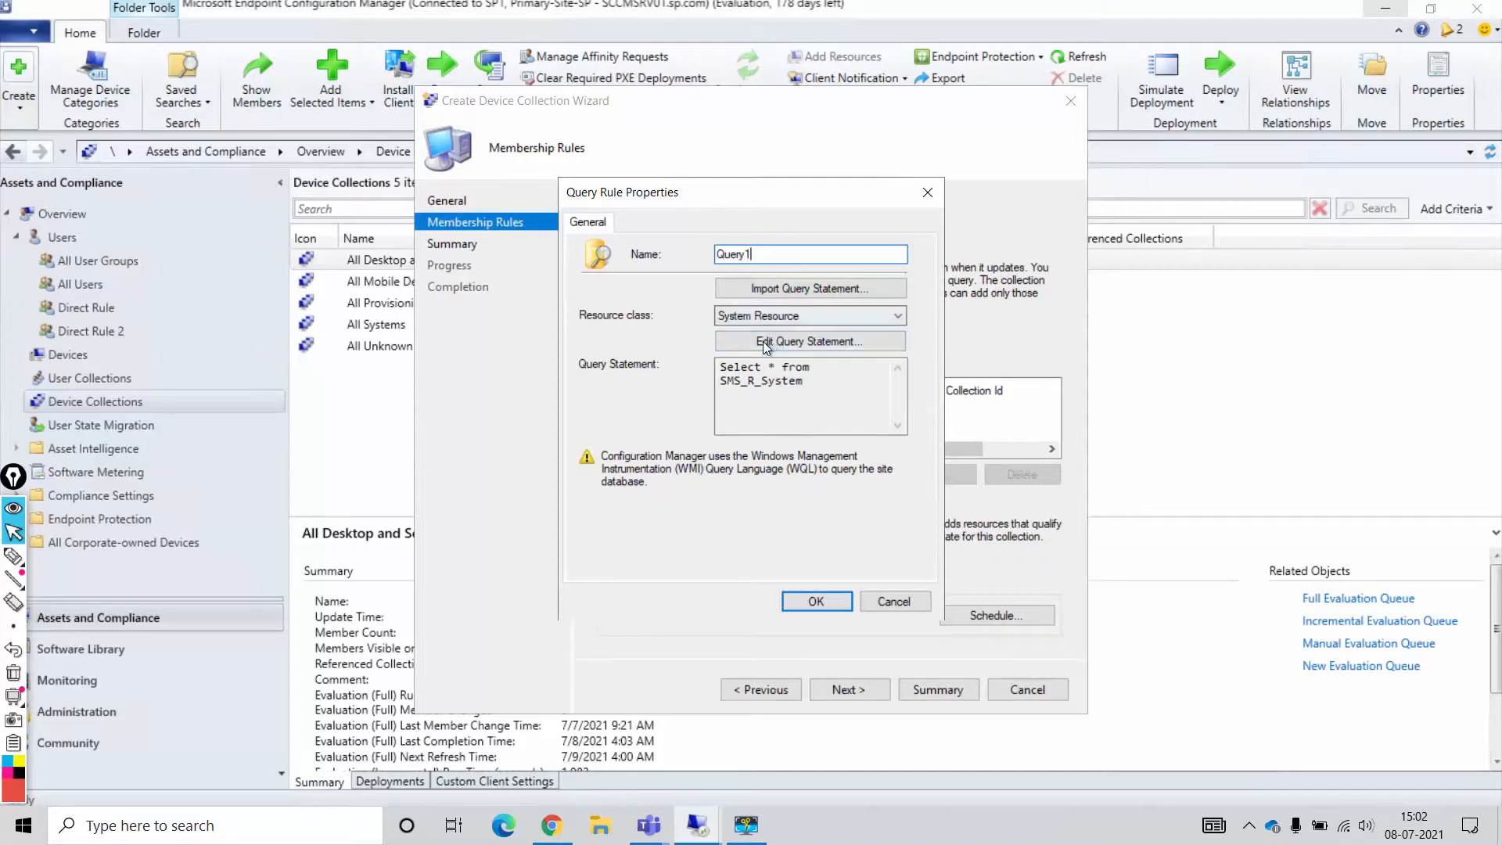
- Edit the query statement of the Query1 rule and start a new criterion for it
{"action": "left_click", "coordinate": [815, 342]}
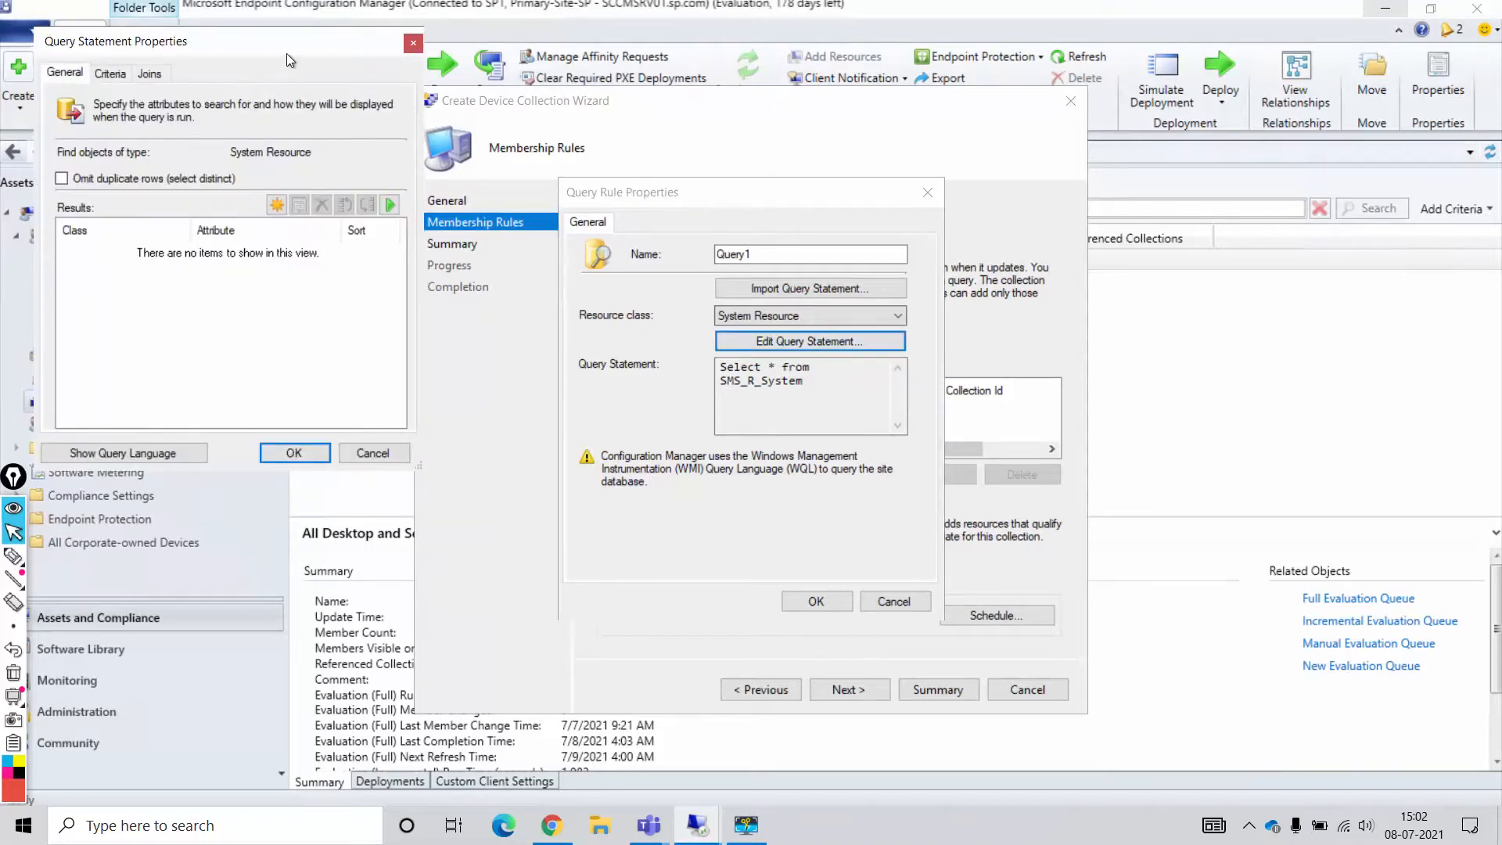
{"action": "left_click_drag", "start_coordinate": [286, 55], "coordinate": [781, 153]}
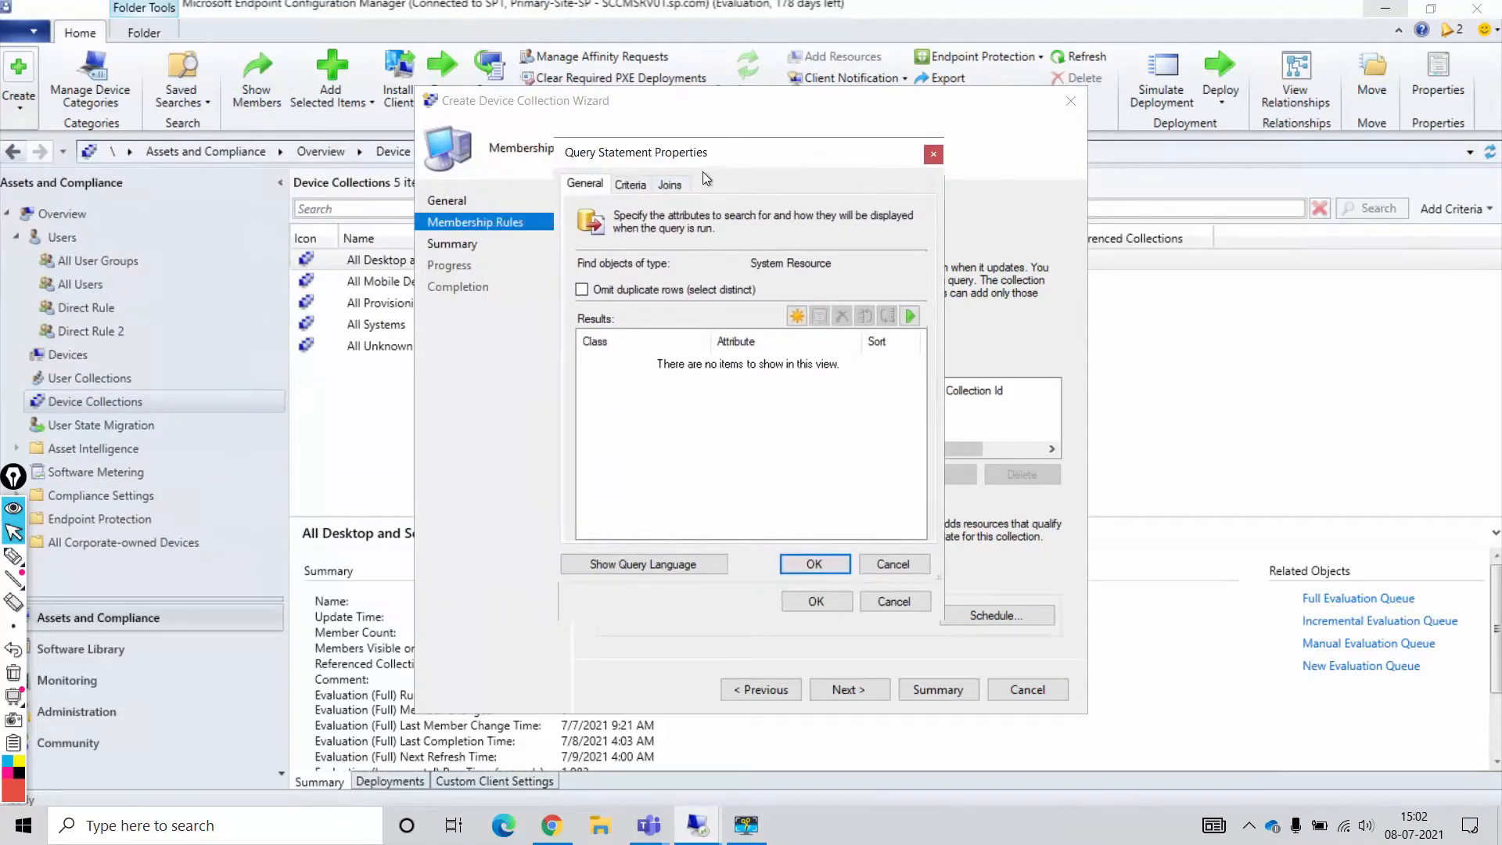
{"action": "left_click", "coordinate": [628, 186]}
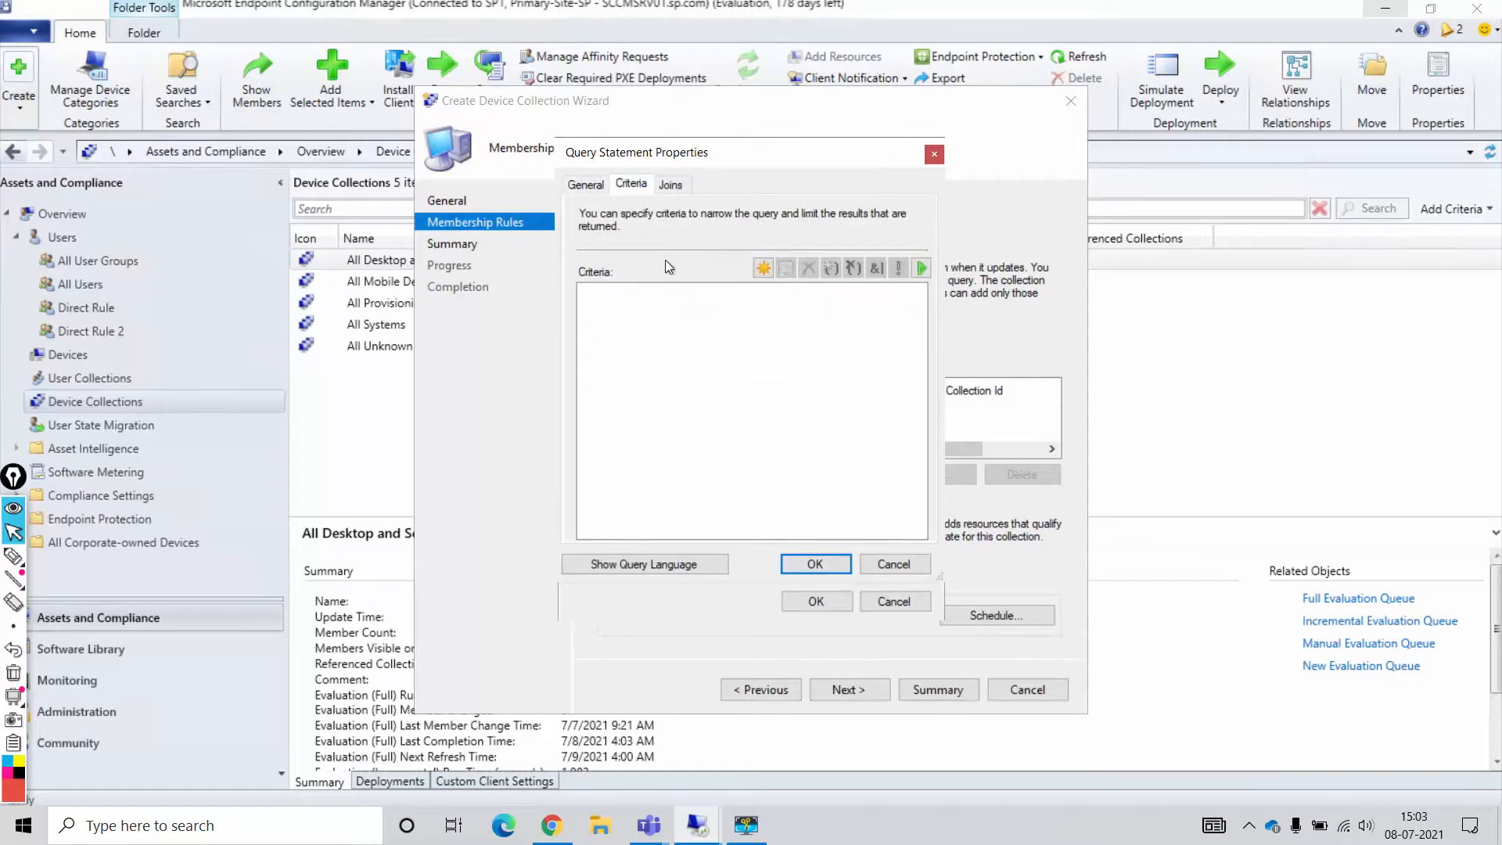
{"action": "left_click", "coordinate": [763, 268]}
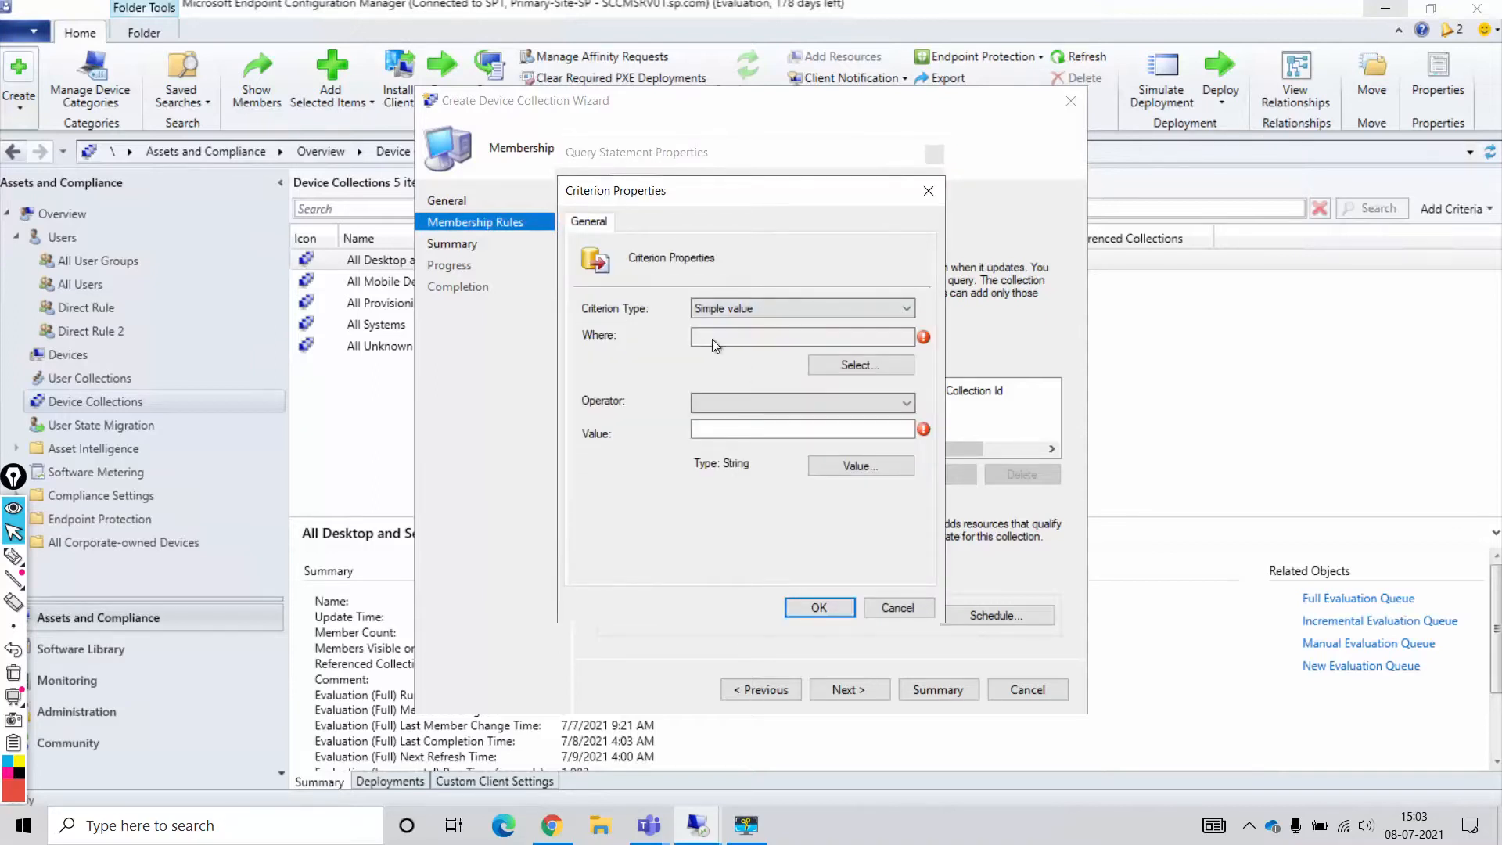
- Set the criterion to test the Name attribute of the Operating System attribute class
{"action": "left_click", "coordinate": [846, 368]}
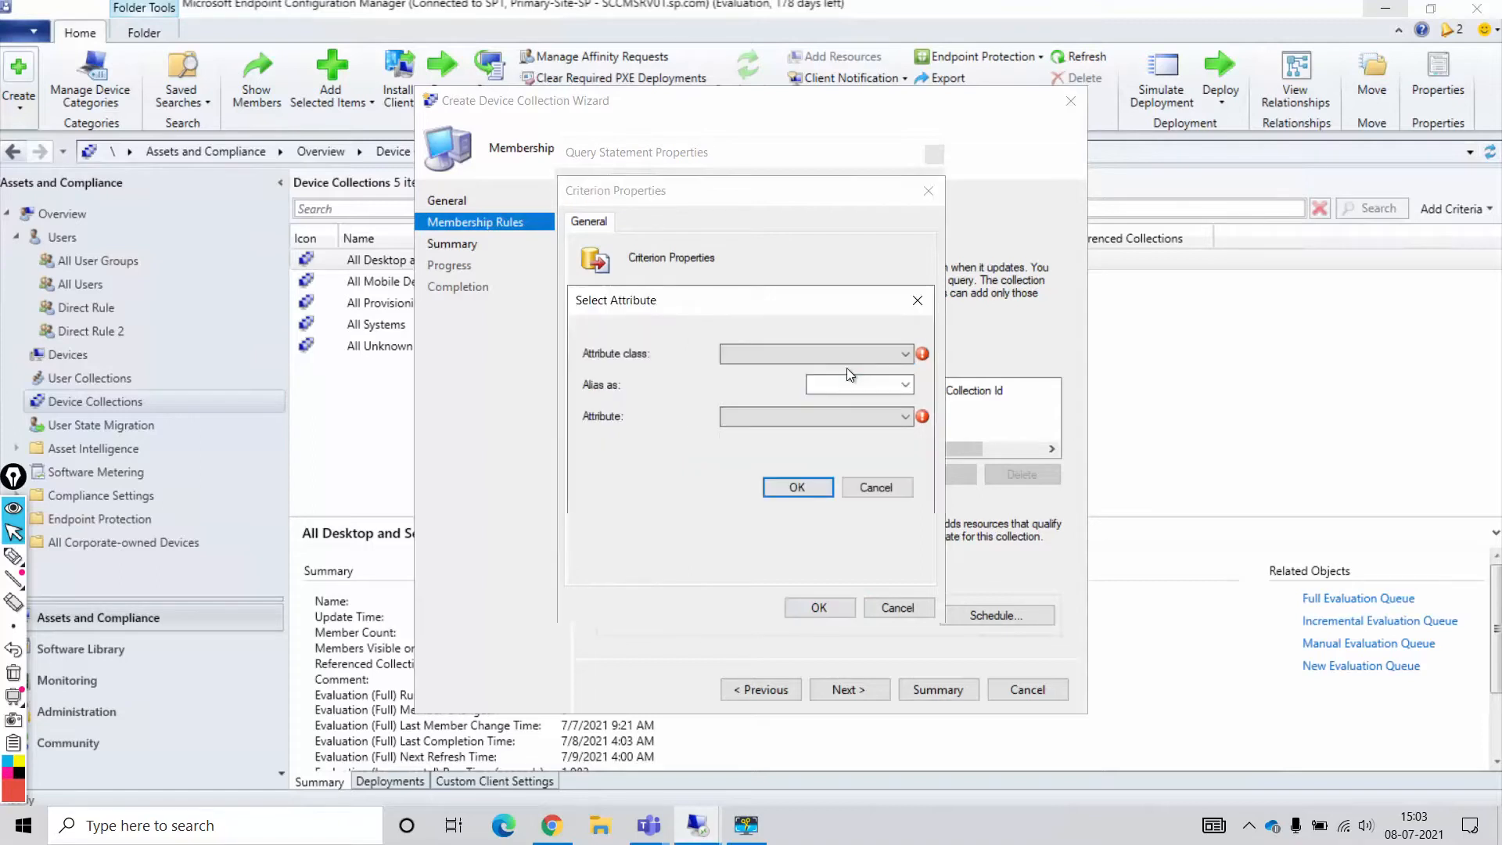
{"action": "left_click", "coordinate": [744, 349]}
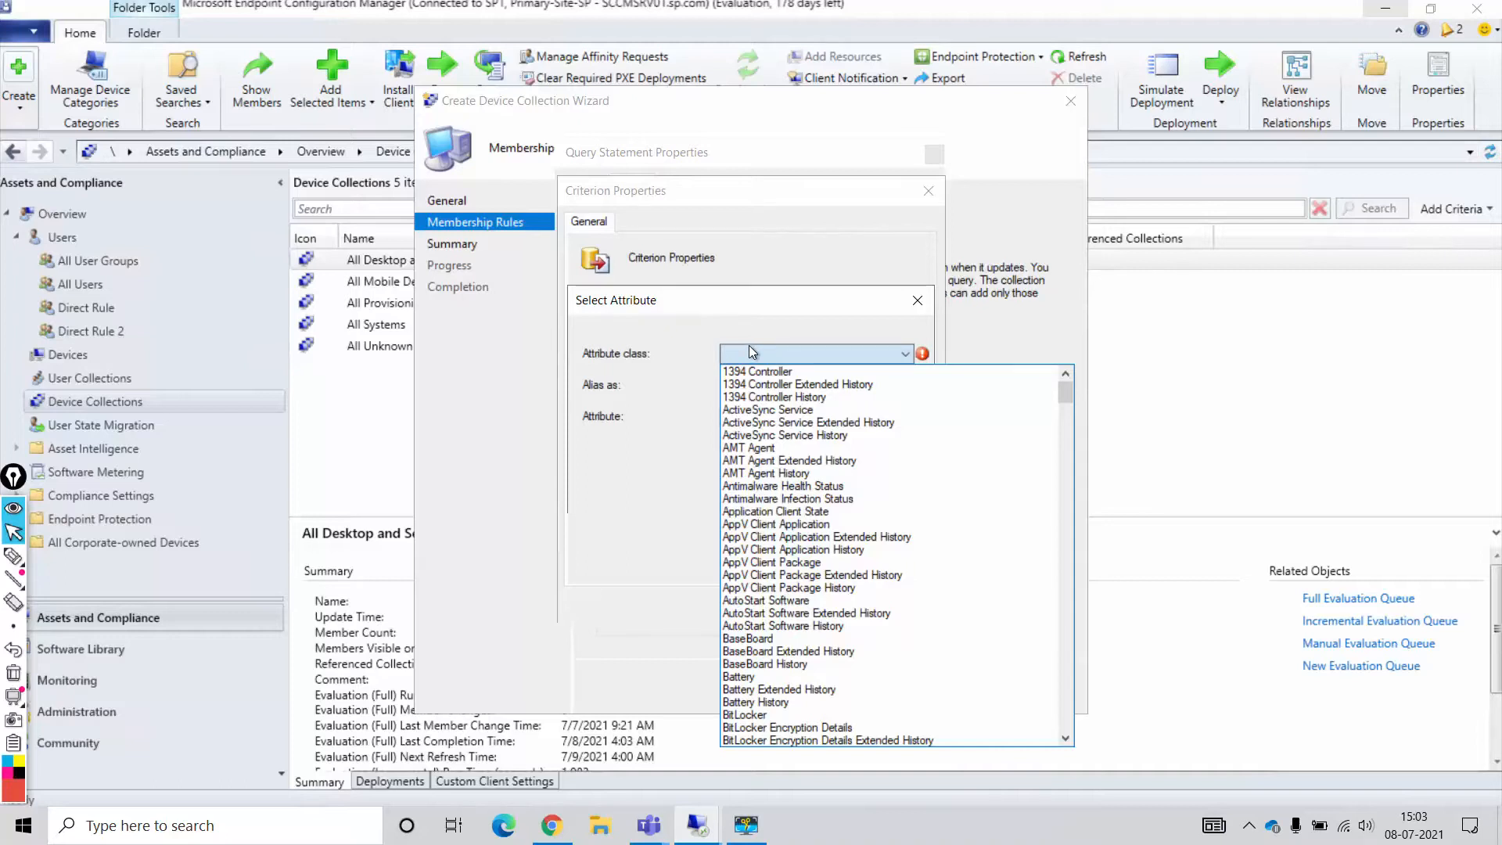
{"action": "left_click", "coordinate": [760, 347]}
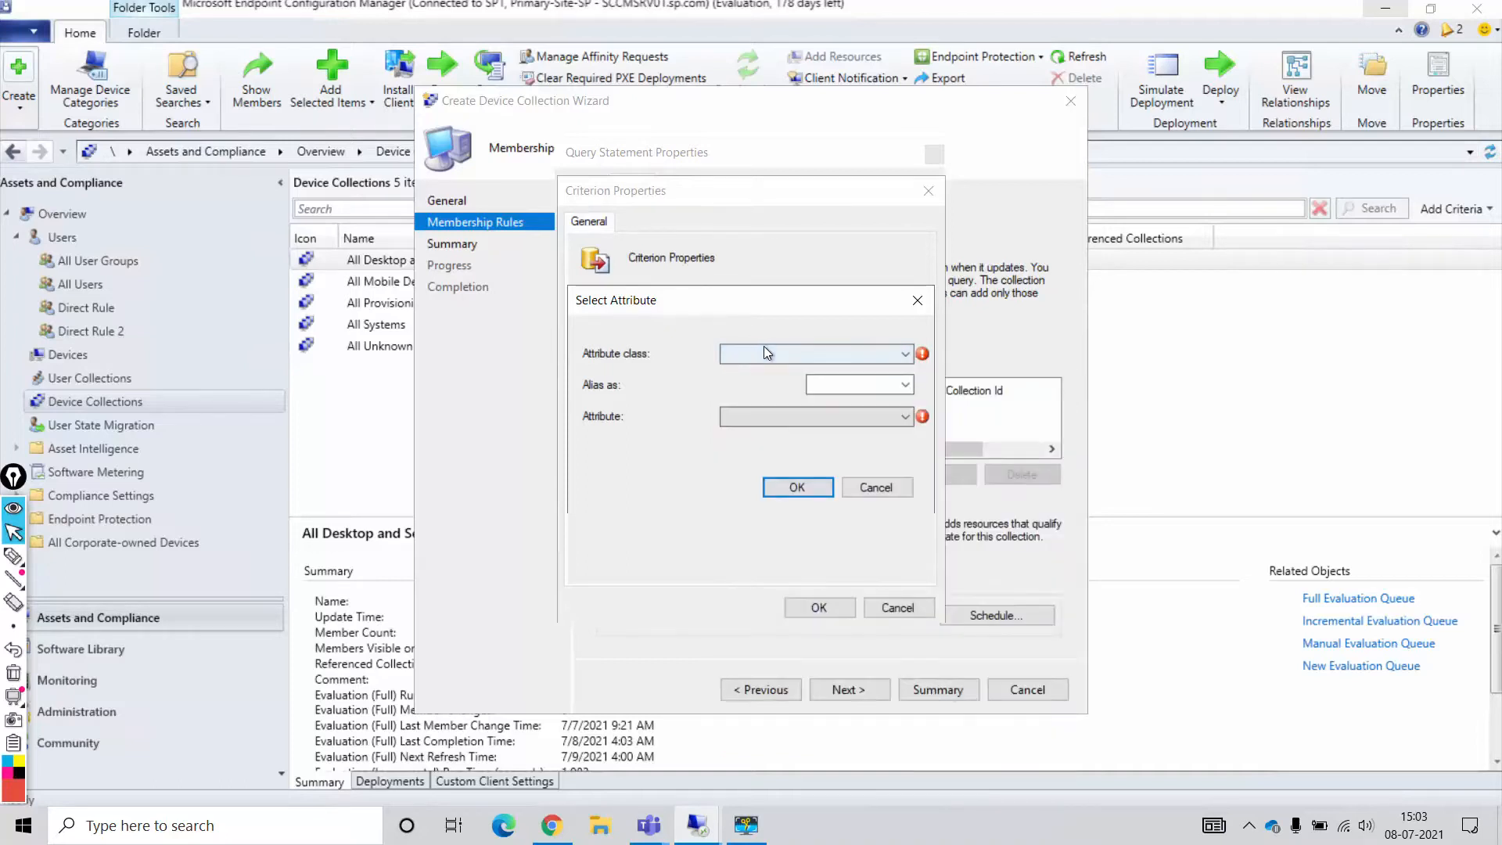
{"action": "left_click", "coordinate": [764, 352]}
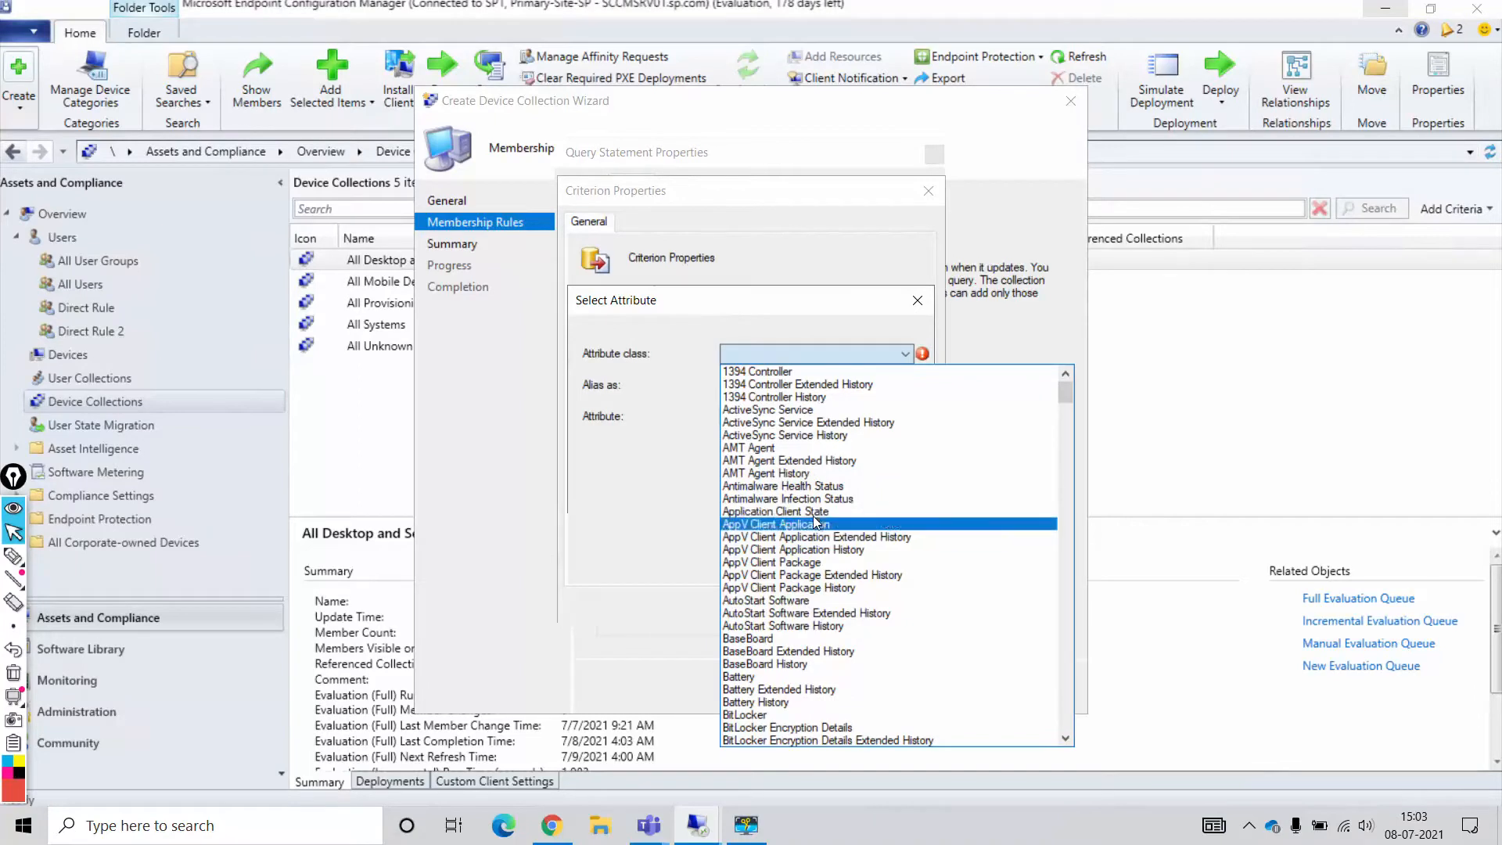
{"action": "scroll", "coordinate": [814, 519], "scroll_direction": "down", "scroll_amount": 3}
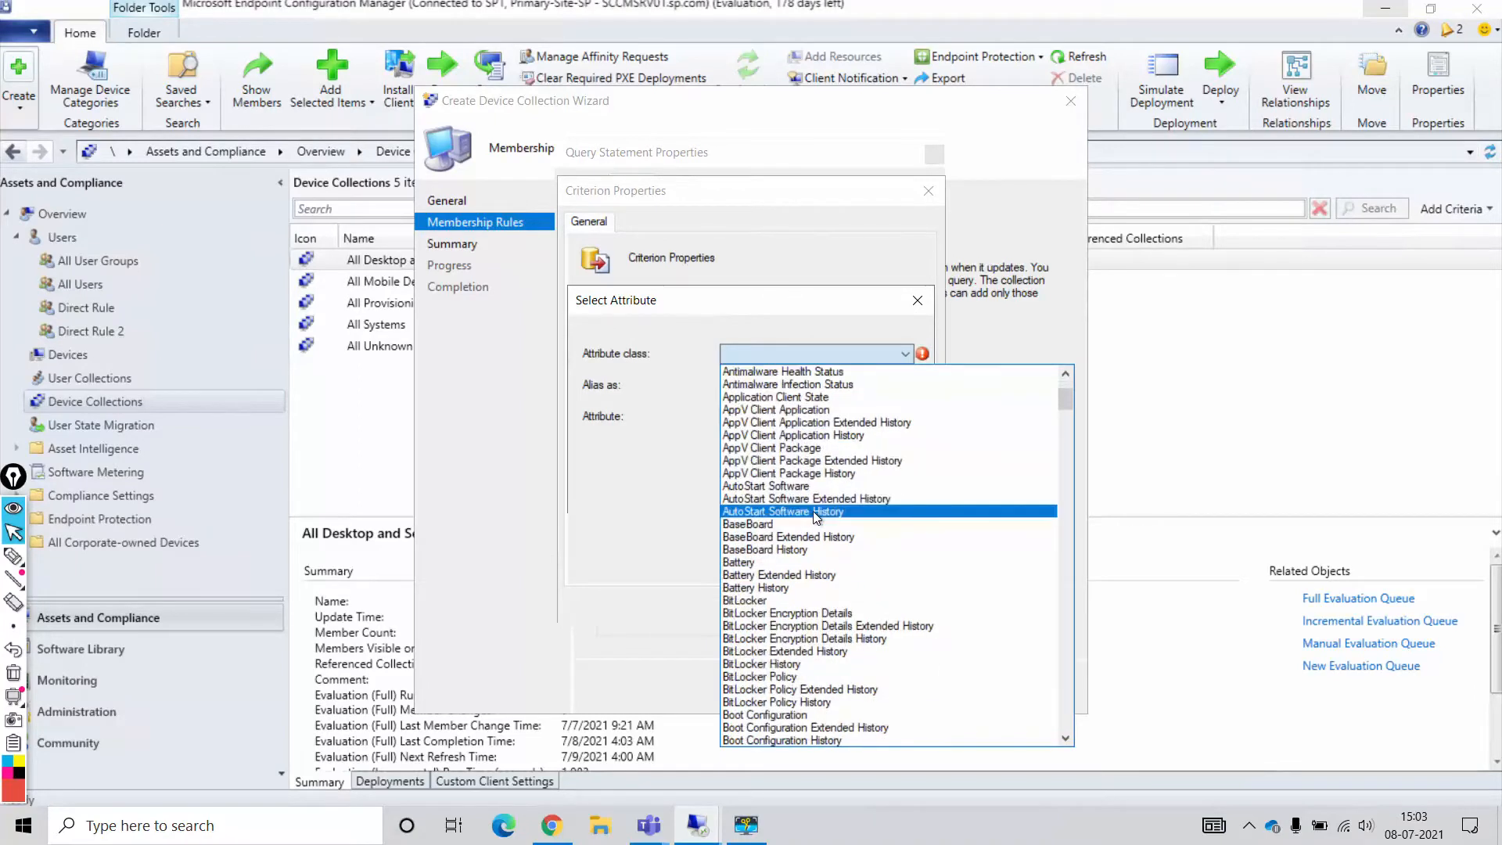
{"action": "key", "text": "o"}
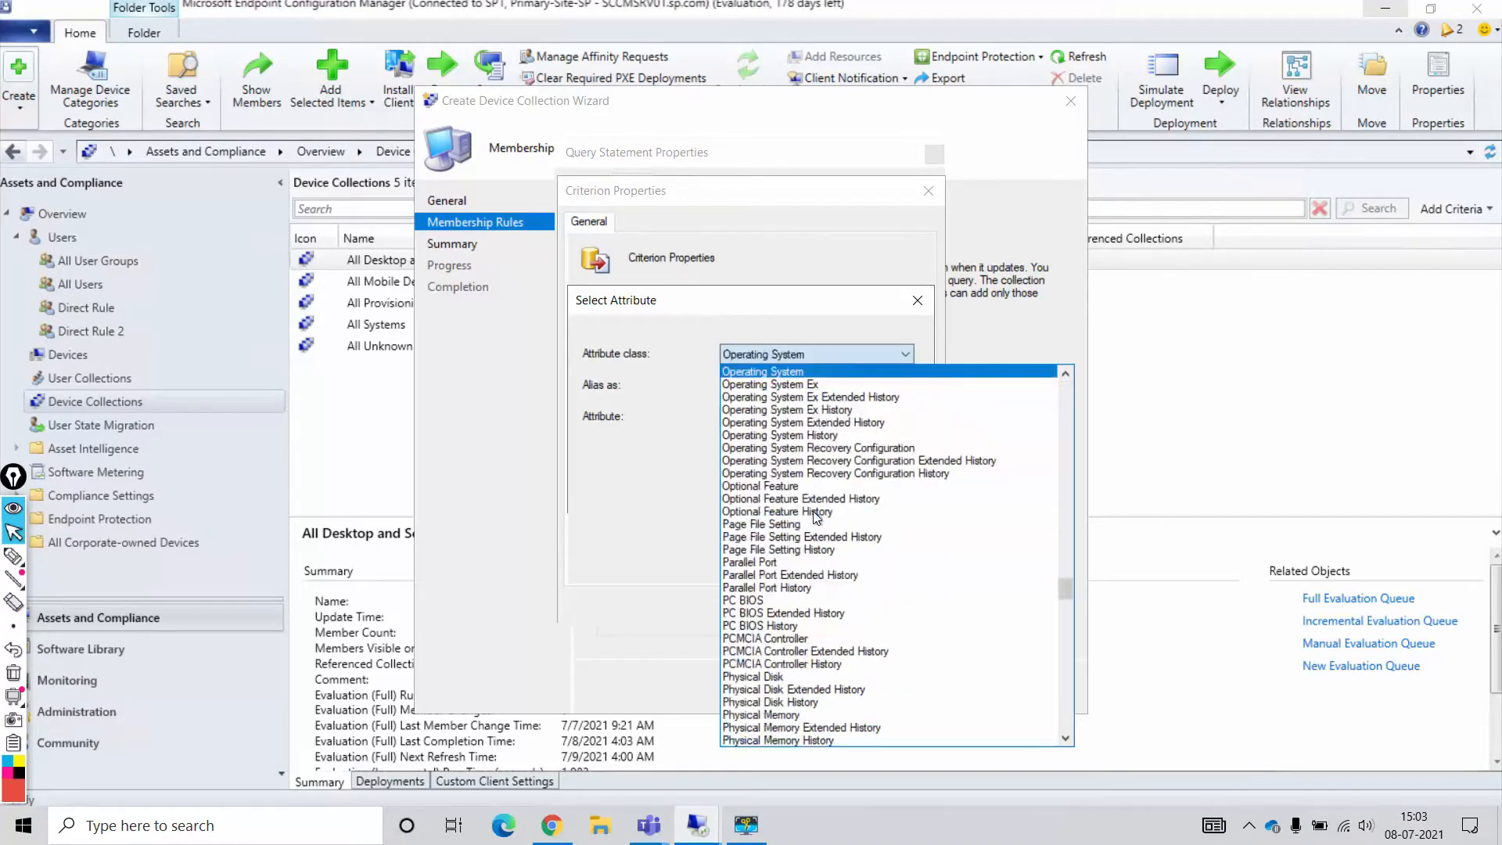
{"action": "left_click", "coordinate": [780, 373]}
{"action": "left_click", "coordinate": [770, 418]}
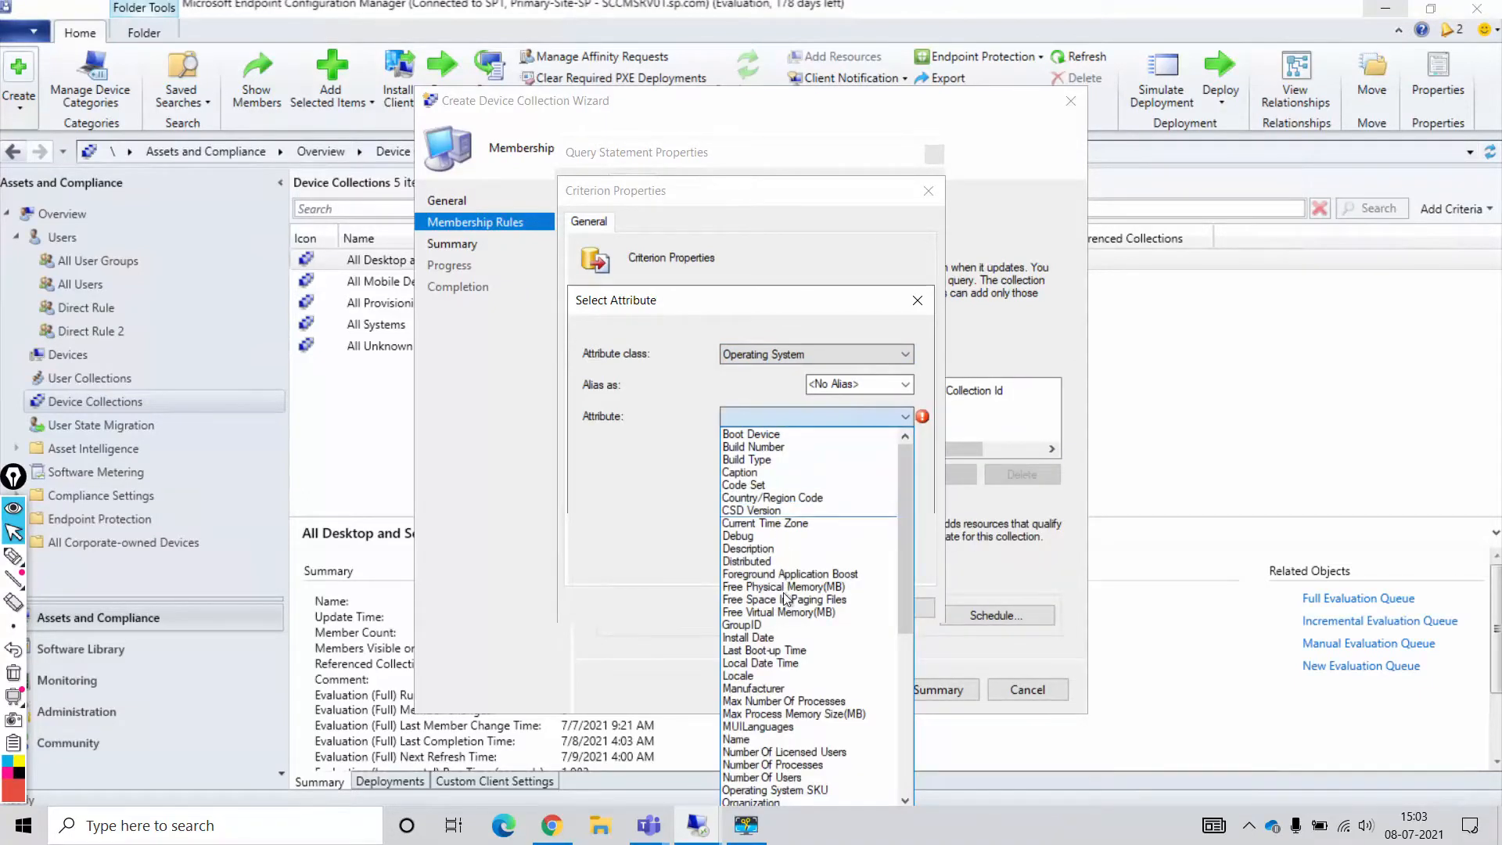
{"action": "left_click", "coordinate": [758, 739]}
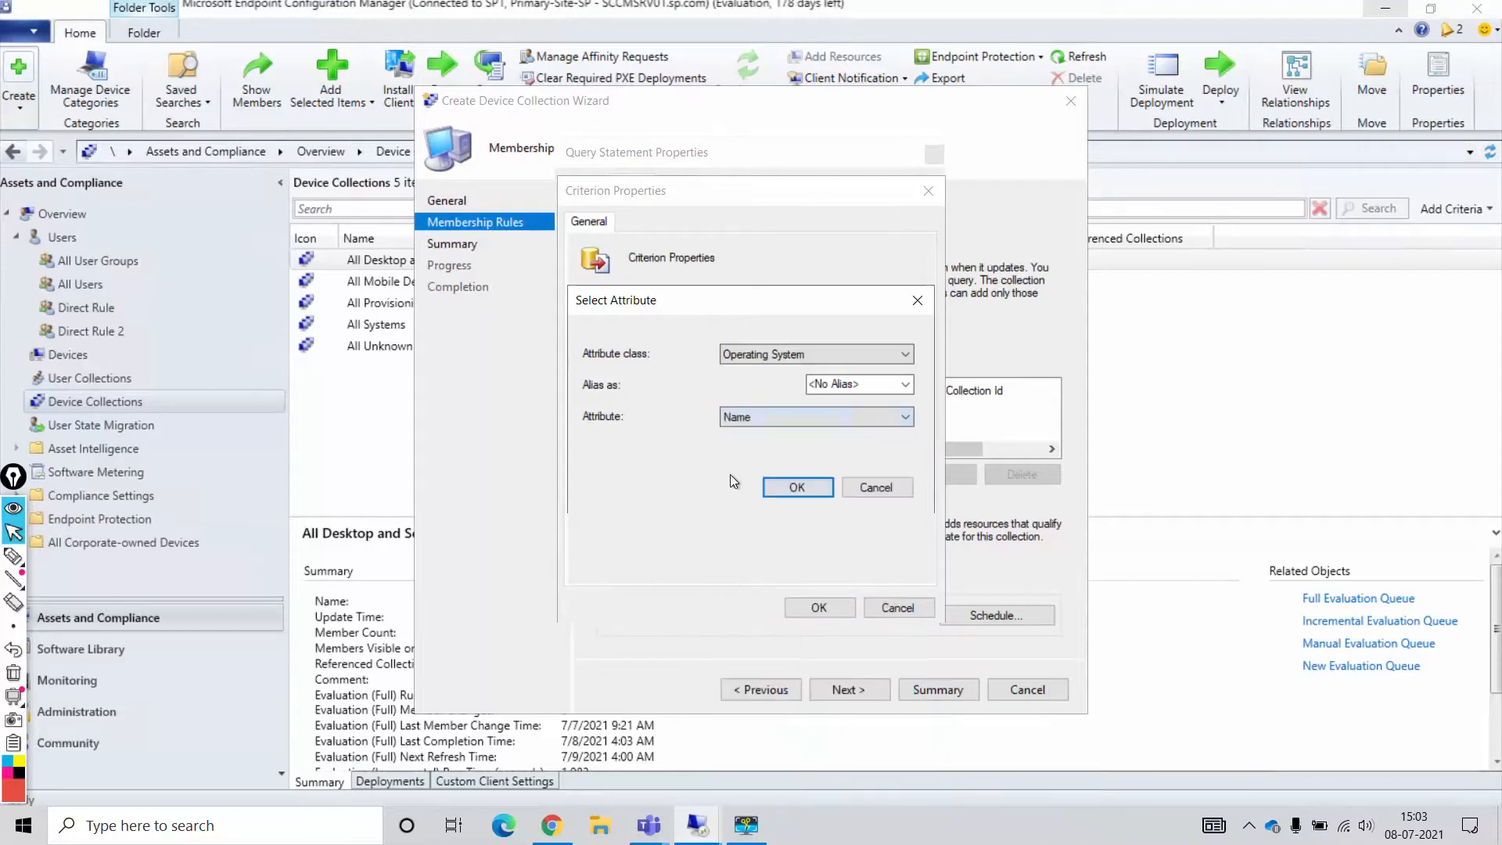
{"action": "left_click", "coordinate": [796, 488]}
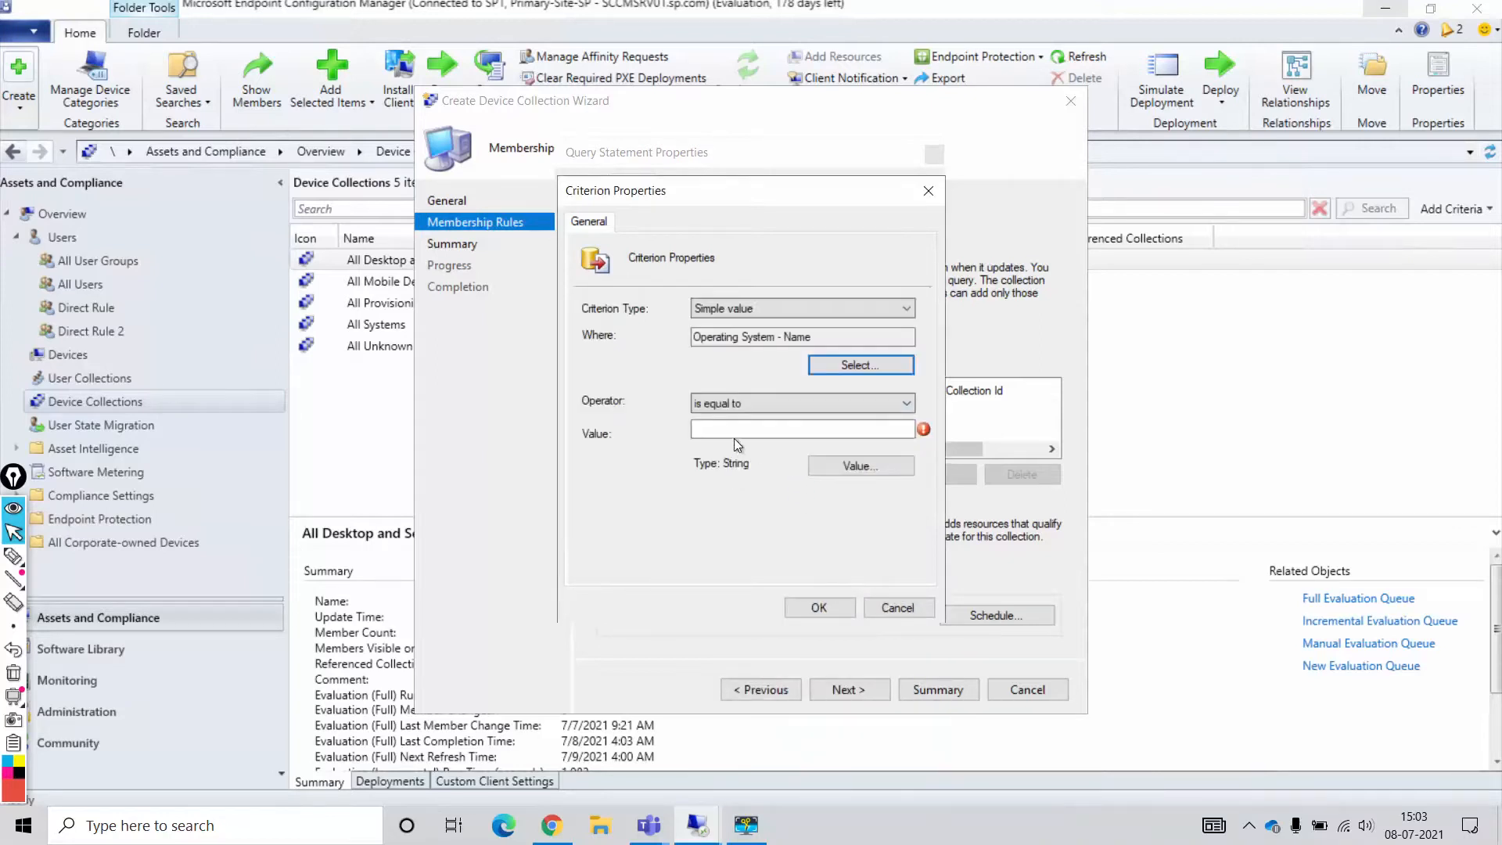
- Use the Microsoft Windows 10 Pro entry from the discovered values as the criterion's value, and accept the criterion and query statement
{"action": "left_click", "coordinate": [836, 467]}
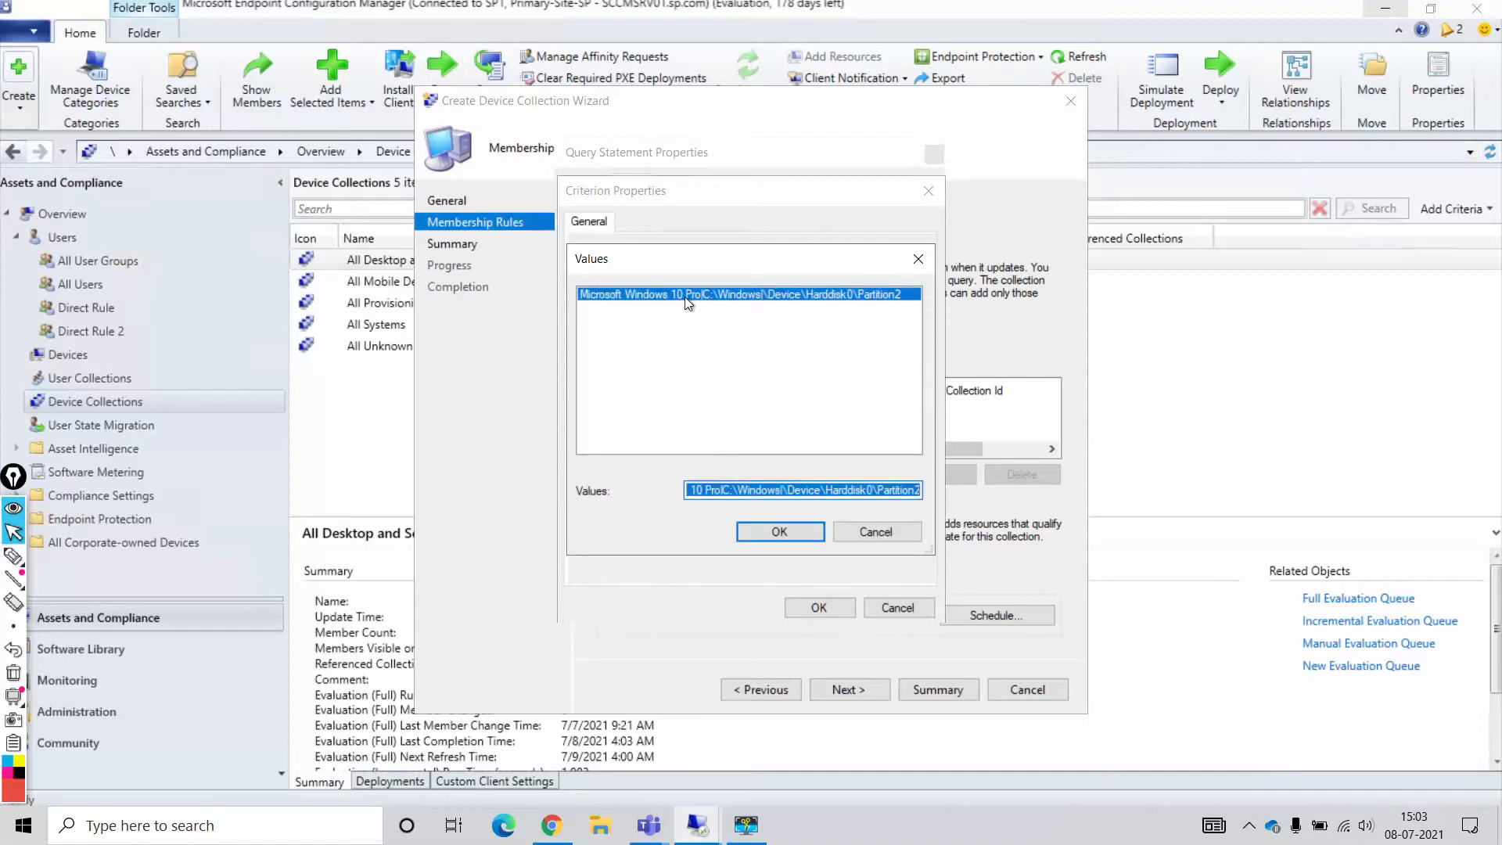
{"action": "left_click", "coordinate": [782, 532]}
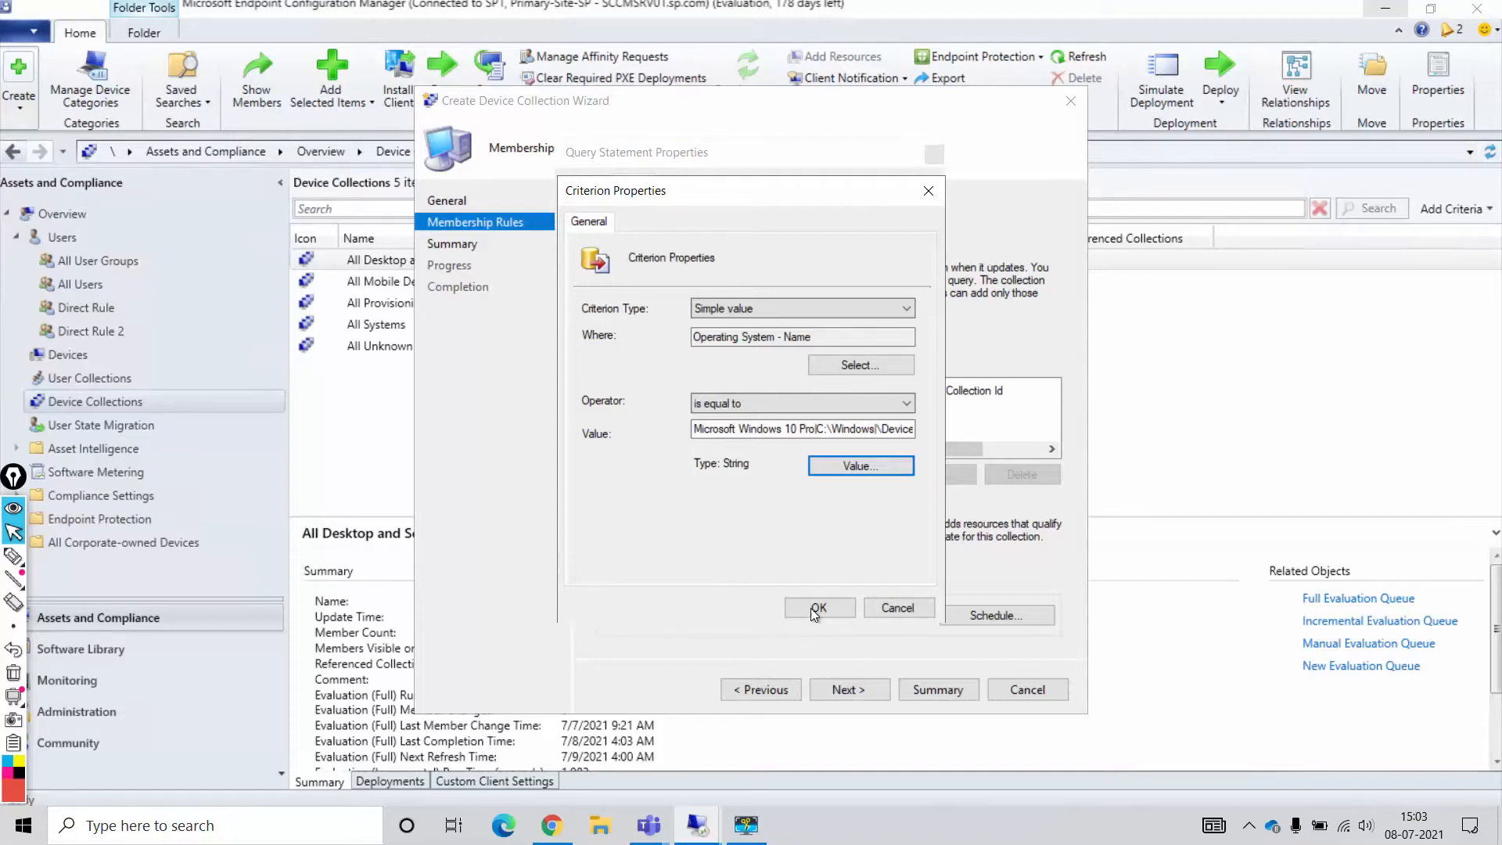
{"action": "key", "text": "Return"}
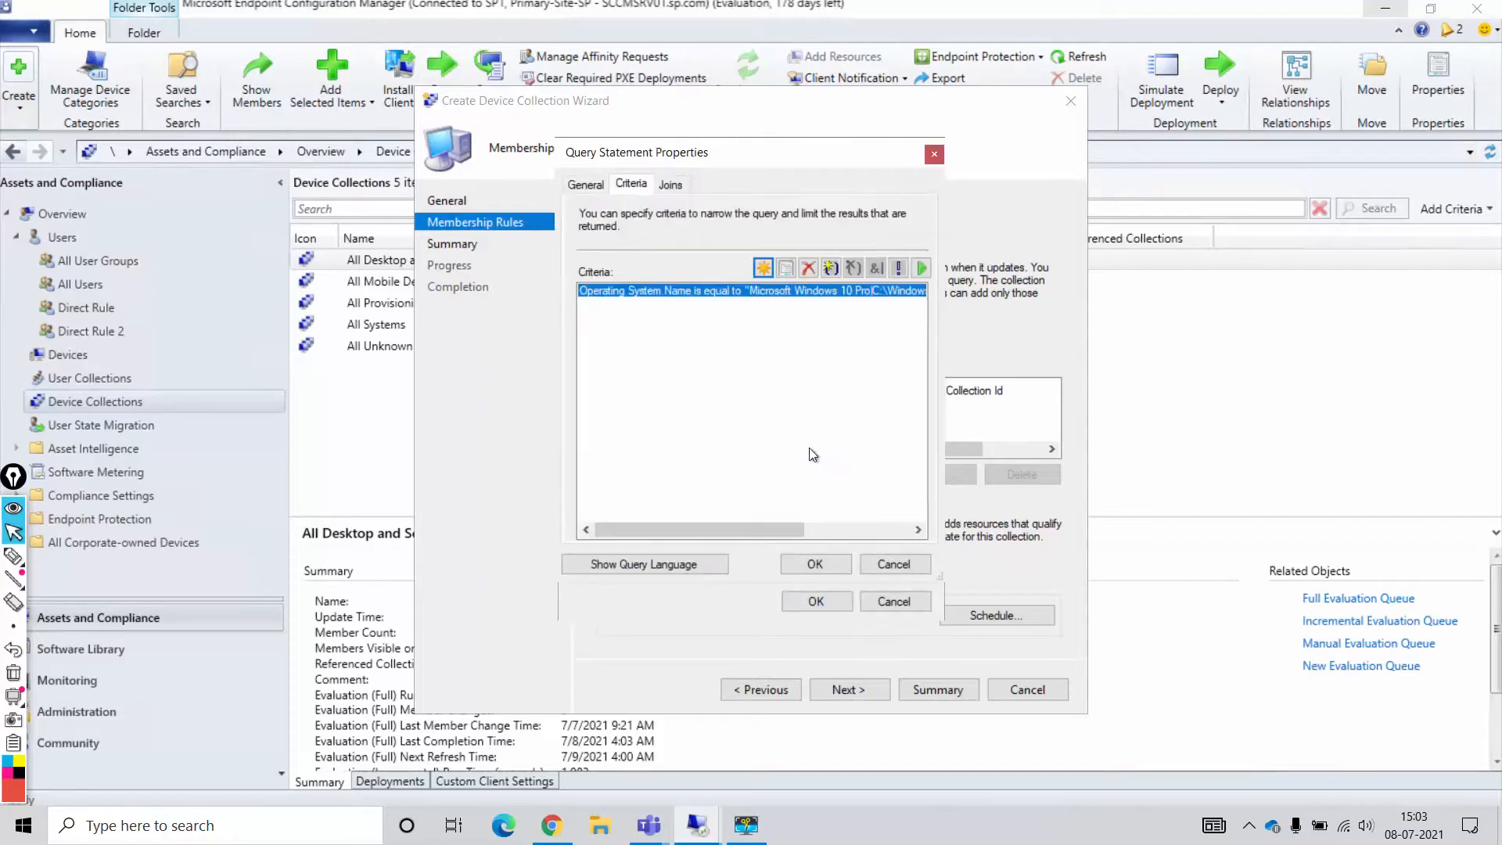
{"action": "left_click", "coordinate": [814, 560]}
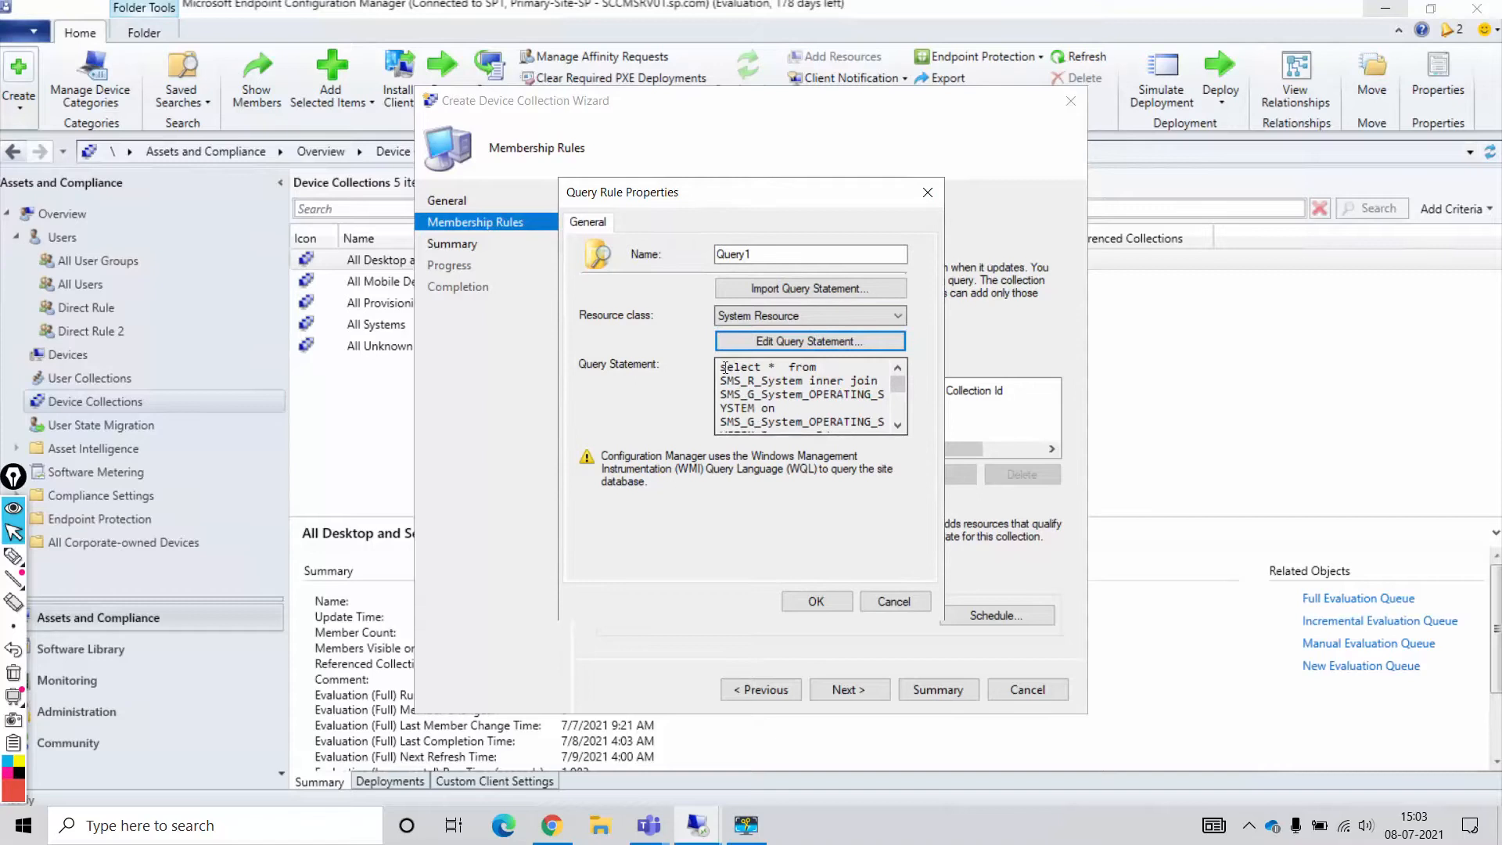
- Copy the whole Query1 query statement and paste it into a new Notepad document
{"action": "left_click_drag", "start_coordinate": [724, 367], "coordinate": [888, 428]}
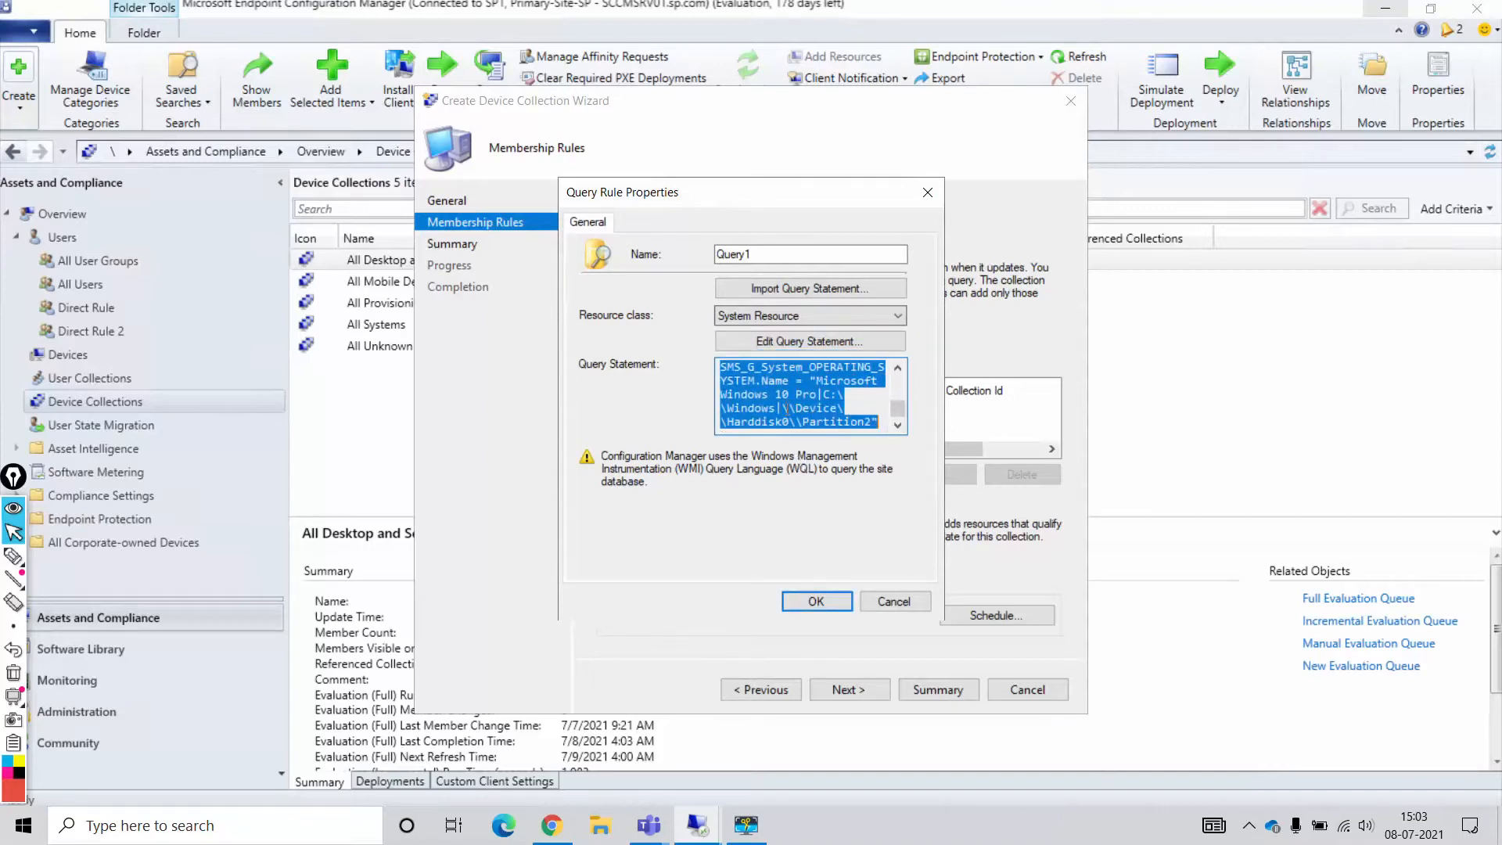
{"action": "right_click", "coordinate": [785, 408]}
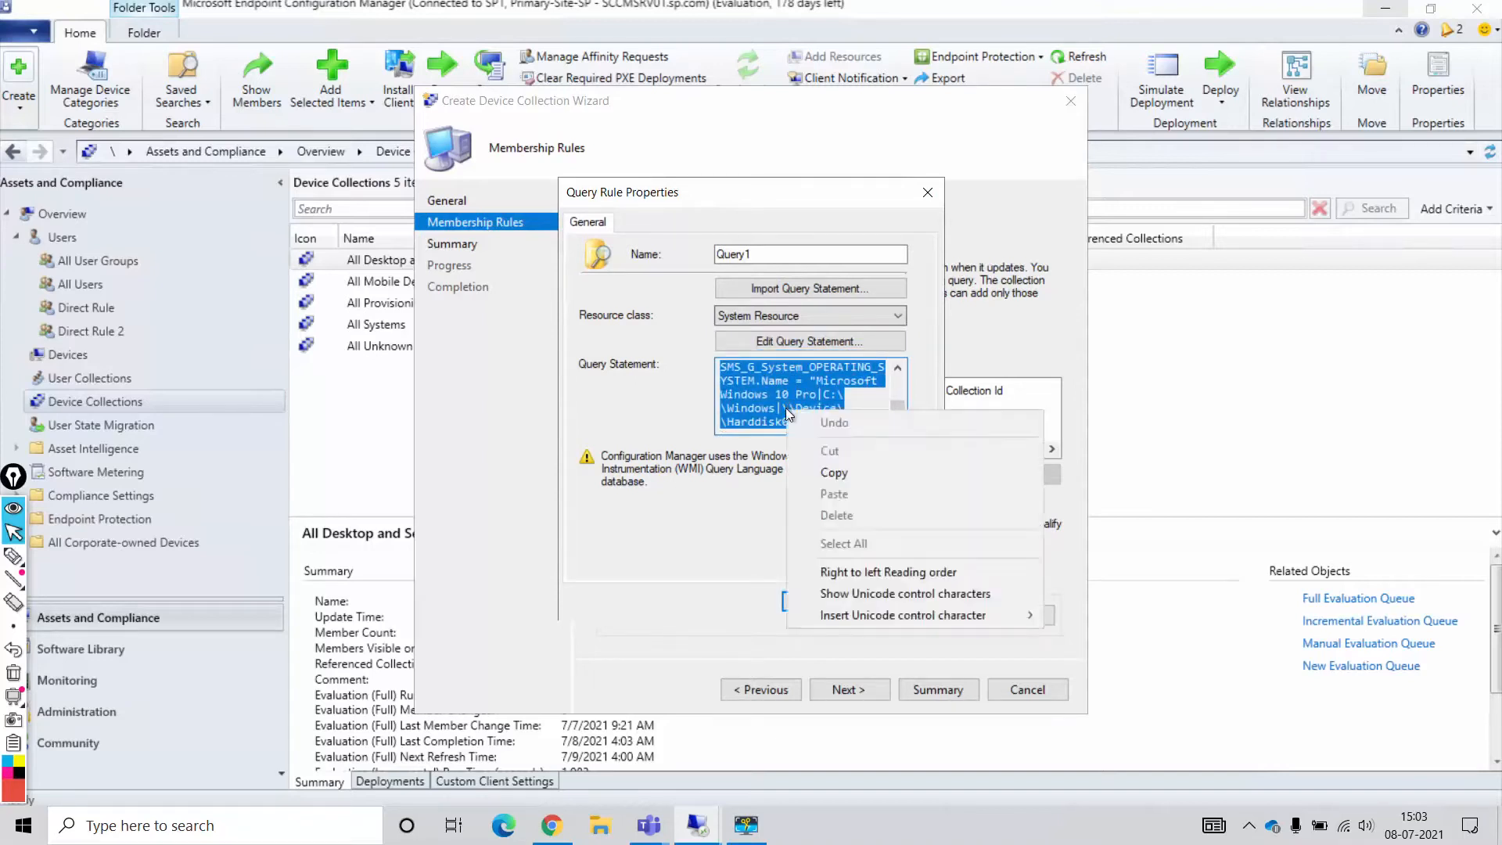
{"action": "left_click", "coordinate": [834, 470]}
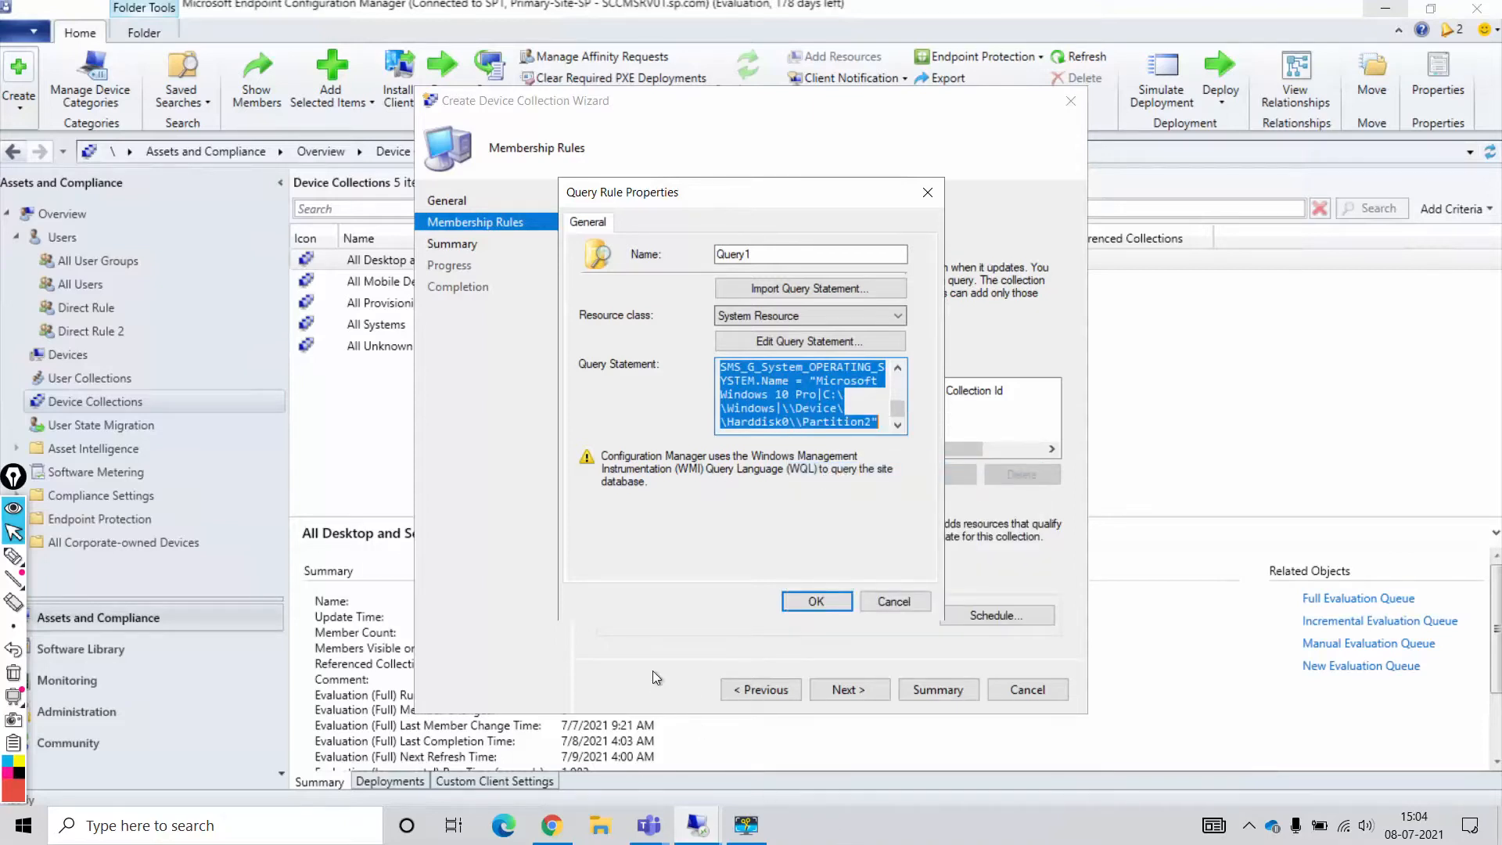
{"action": "key", "text": "super+r"}
{"action": "type", "text": "notepad"}
{"action": "key", "text": "Return"}
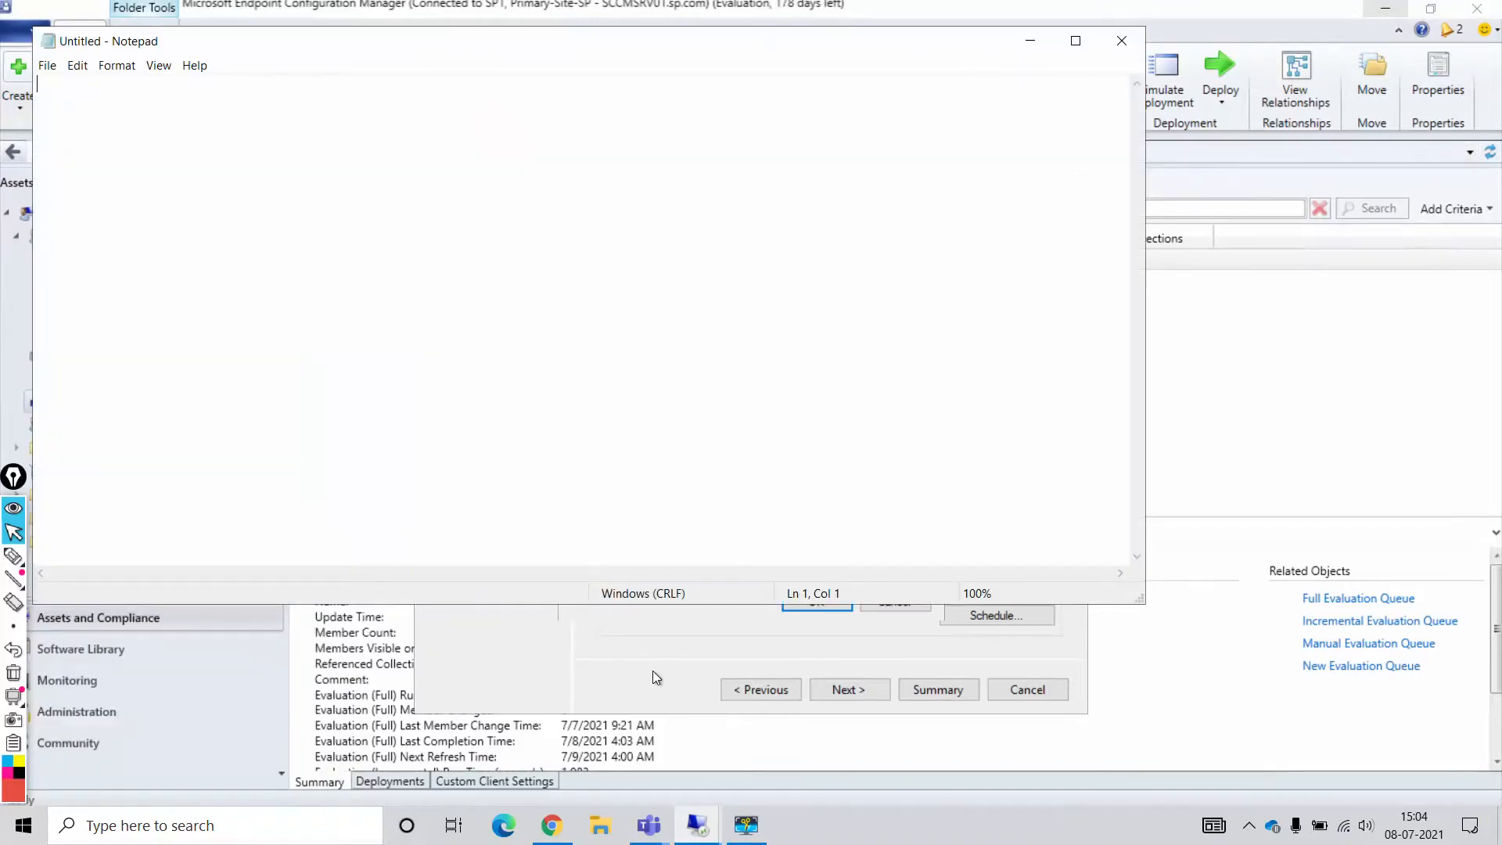
{"action": "key", "text": "ctrl+v"}
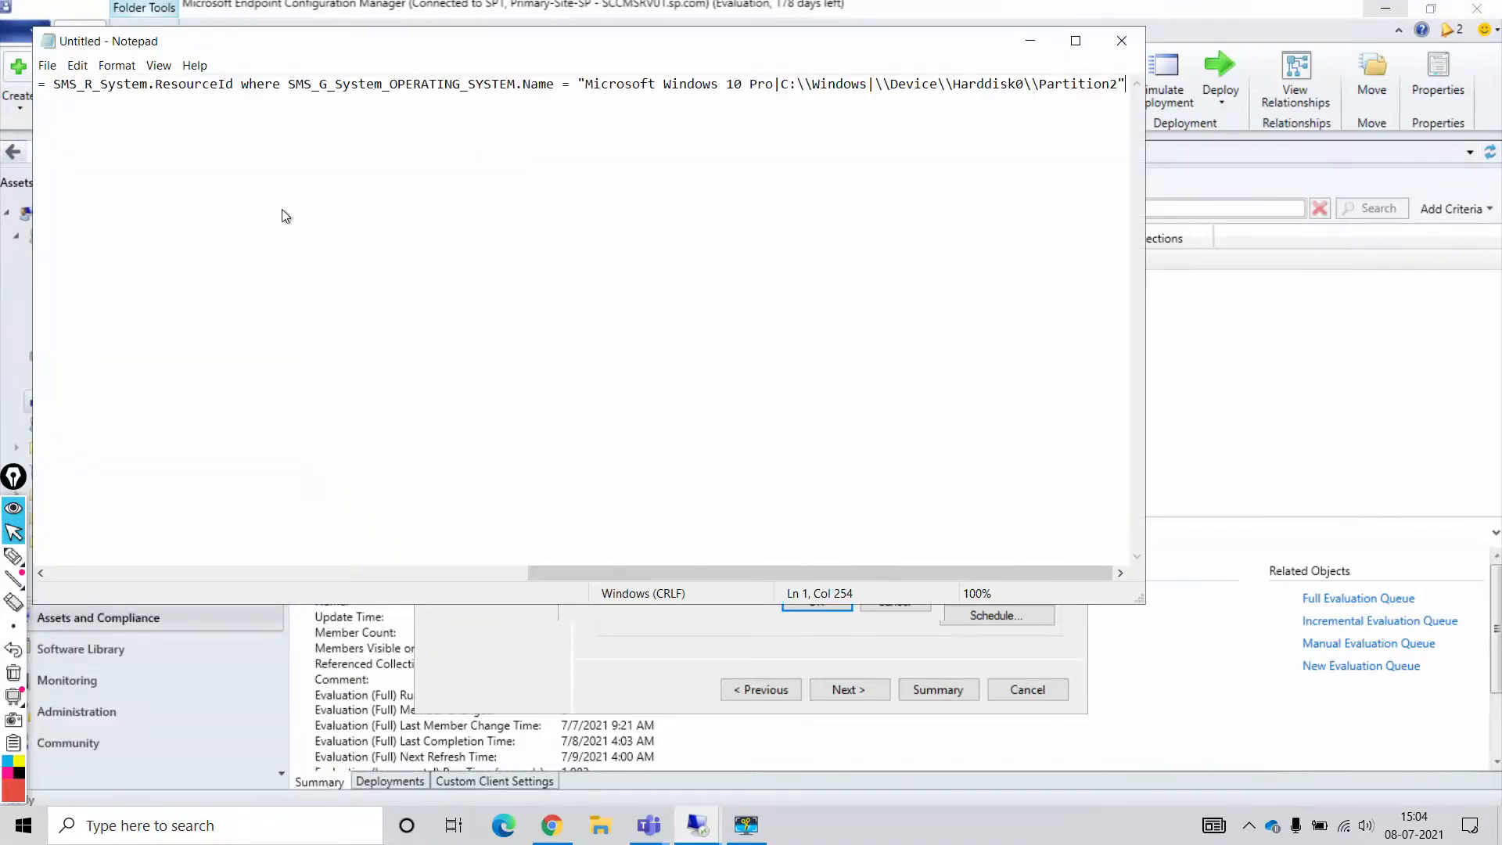
- Turn on word wrap in Notepad and set the font size to 18
{"action": "left_click", "coordinate": [116, 65]}
{"action": "left_click", "coordinate": [122, 87]}
{"action": "left_click", "coordinate": [116, 66]}
{"action": "left_click", "coordinate": [126, 105]}
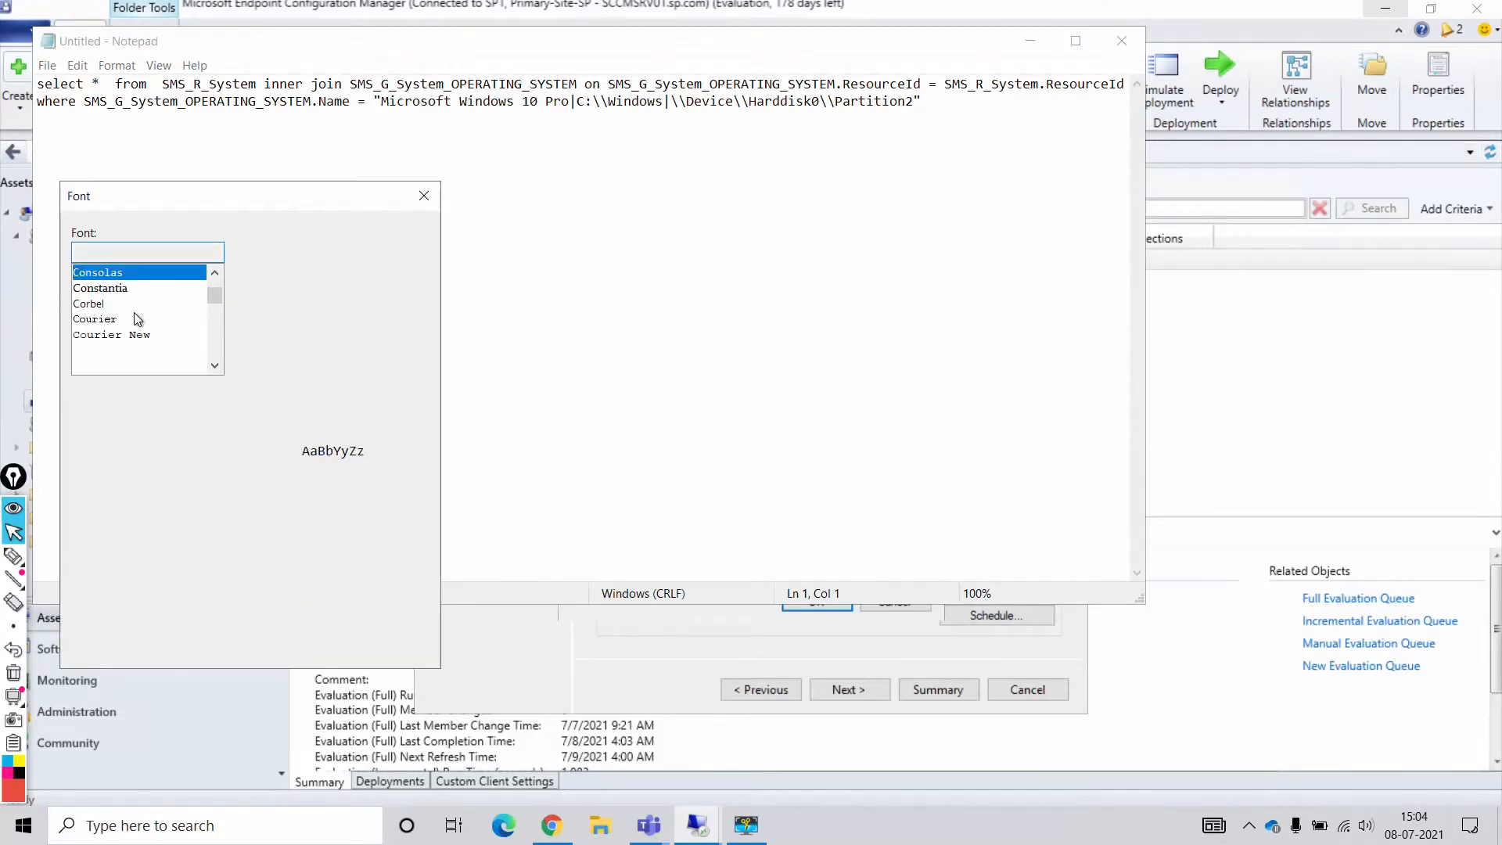
{"action": "left_click", "coordinate": [380, 319]}
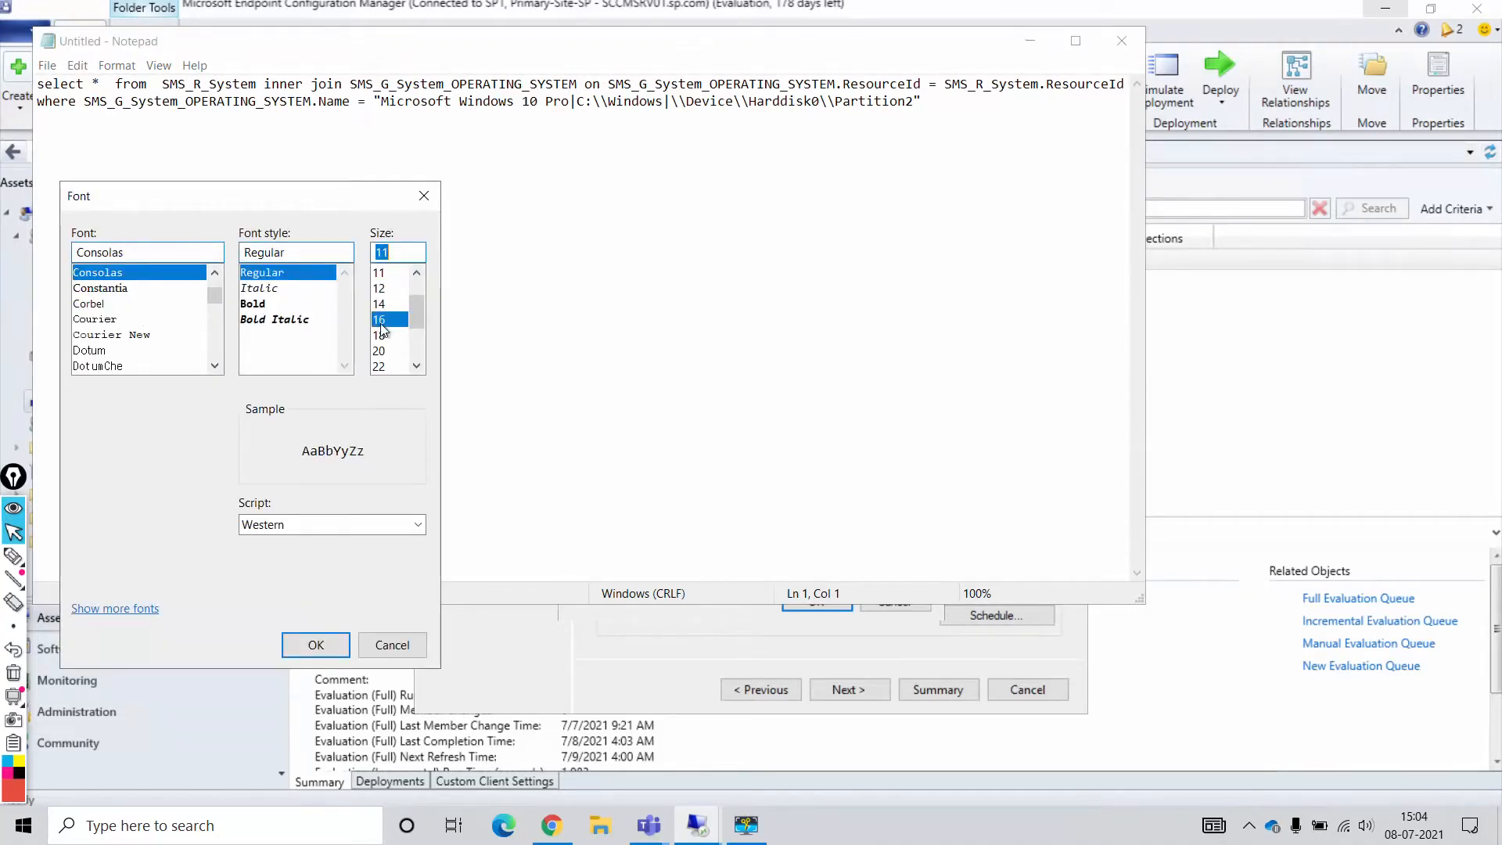
{"action": "left_click", "coordinate": [381, 335]}
{"action": "left_click", "coordinate": [326, 650]}
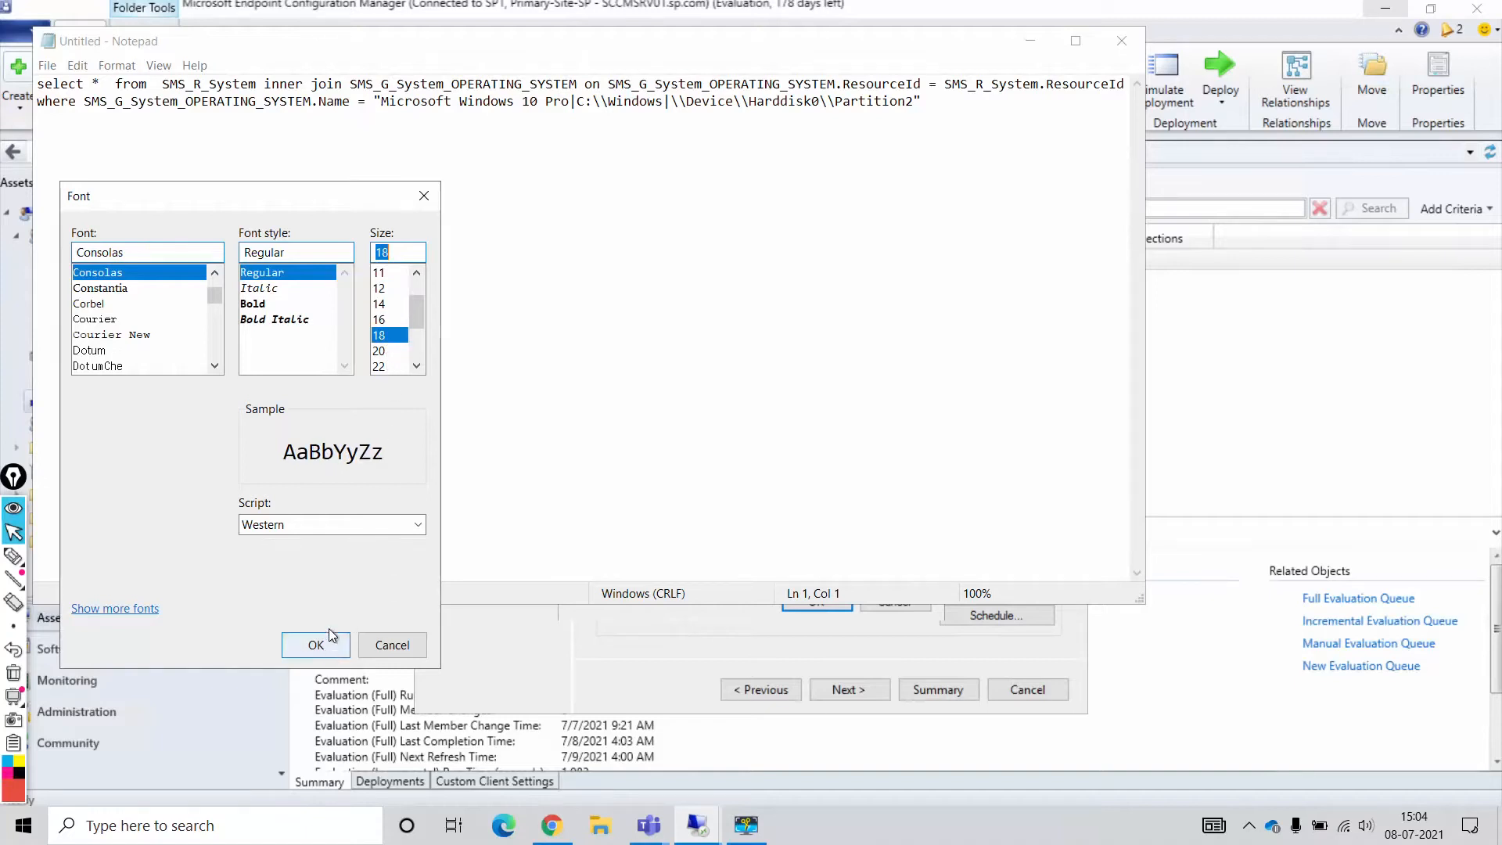
- Examine the query's selected fields, source class, joined operating system class and name value, and close Notepad without saving
{"action": "left_click_drag", "start_coordinate": [41, 94], "coordinate": [141, 91]}
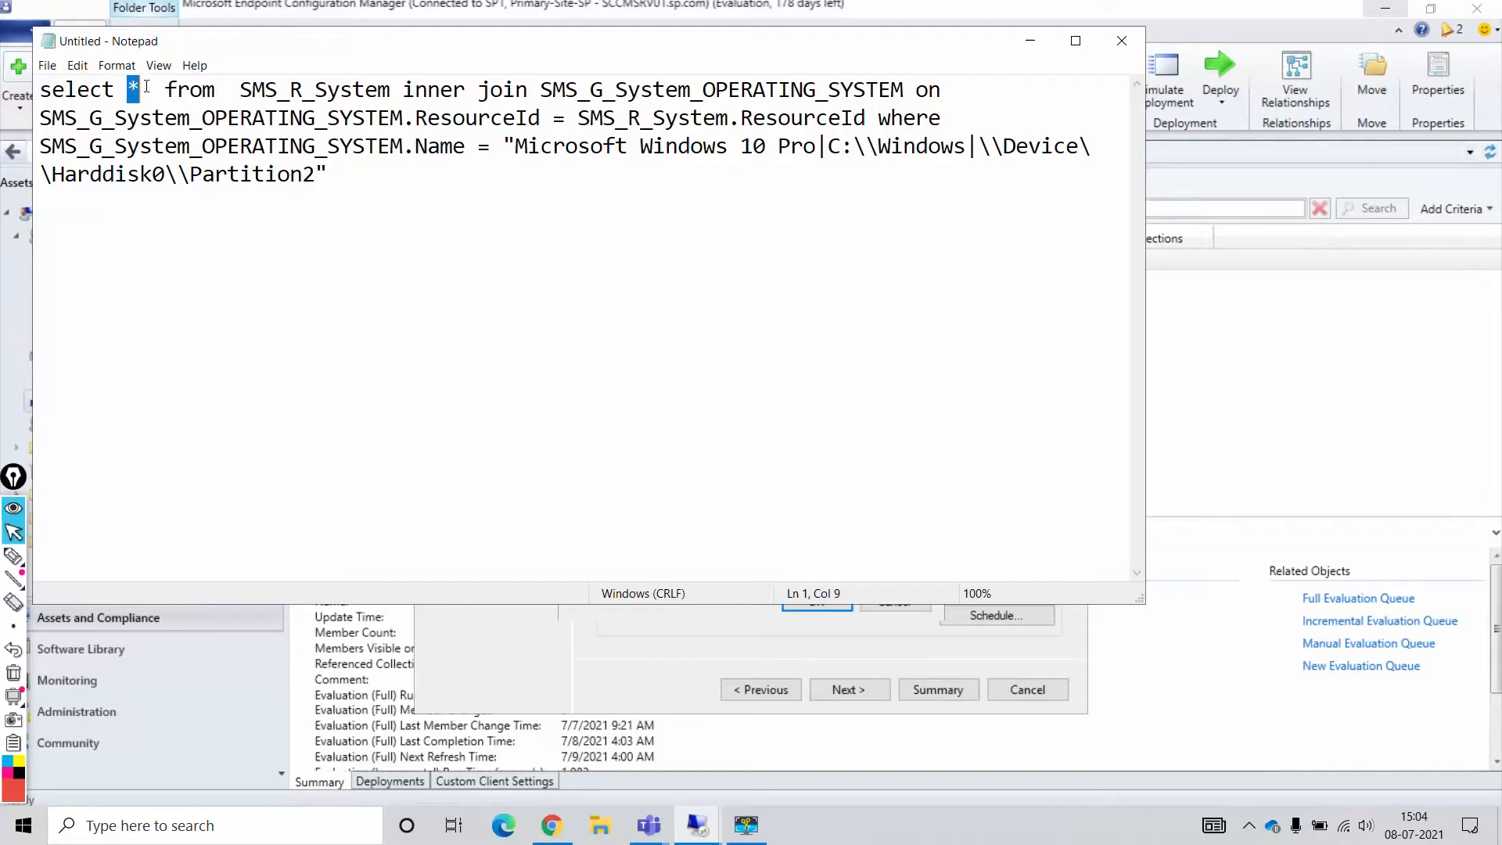
{"action": "left_click_drag", "start_coordinate": [239, 91], "coordinate": [392, 91]}
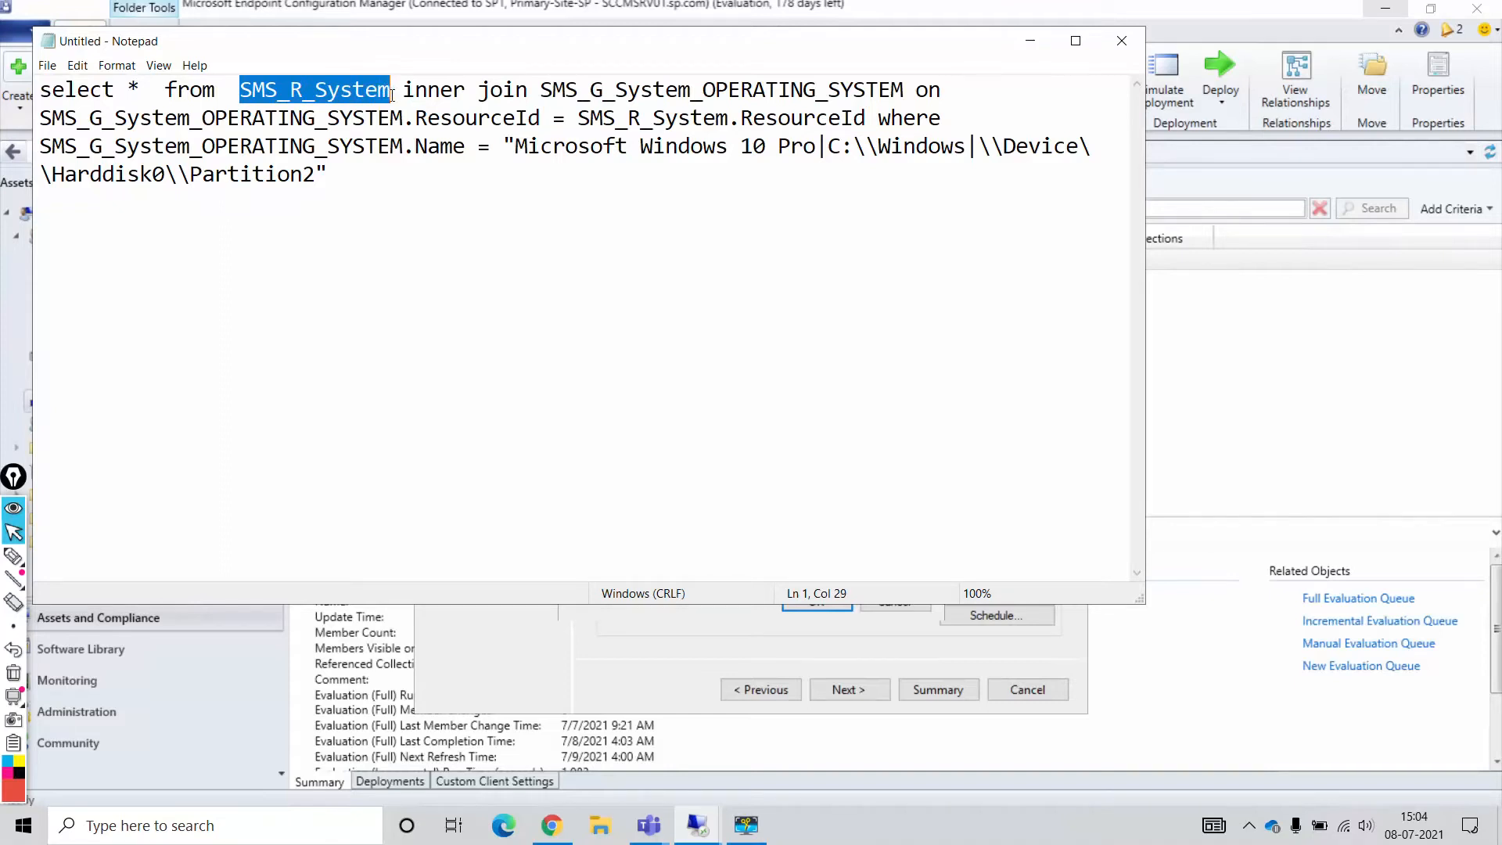
{"action": "left_click_drag", "start_coordinate": [541, 91], "coordinate": [901, 91]}
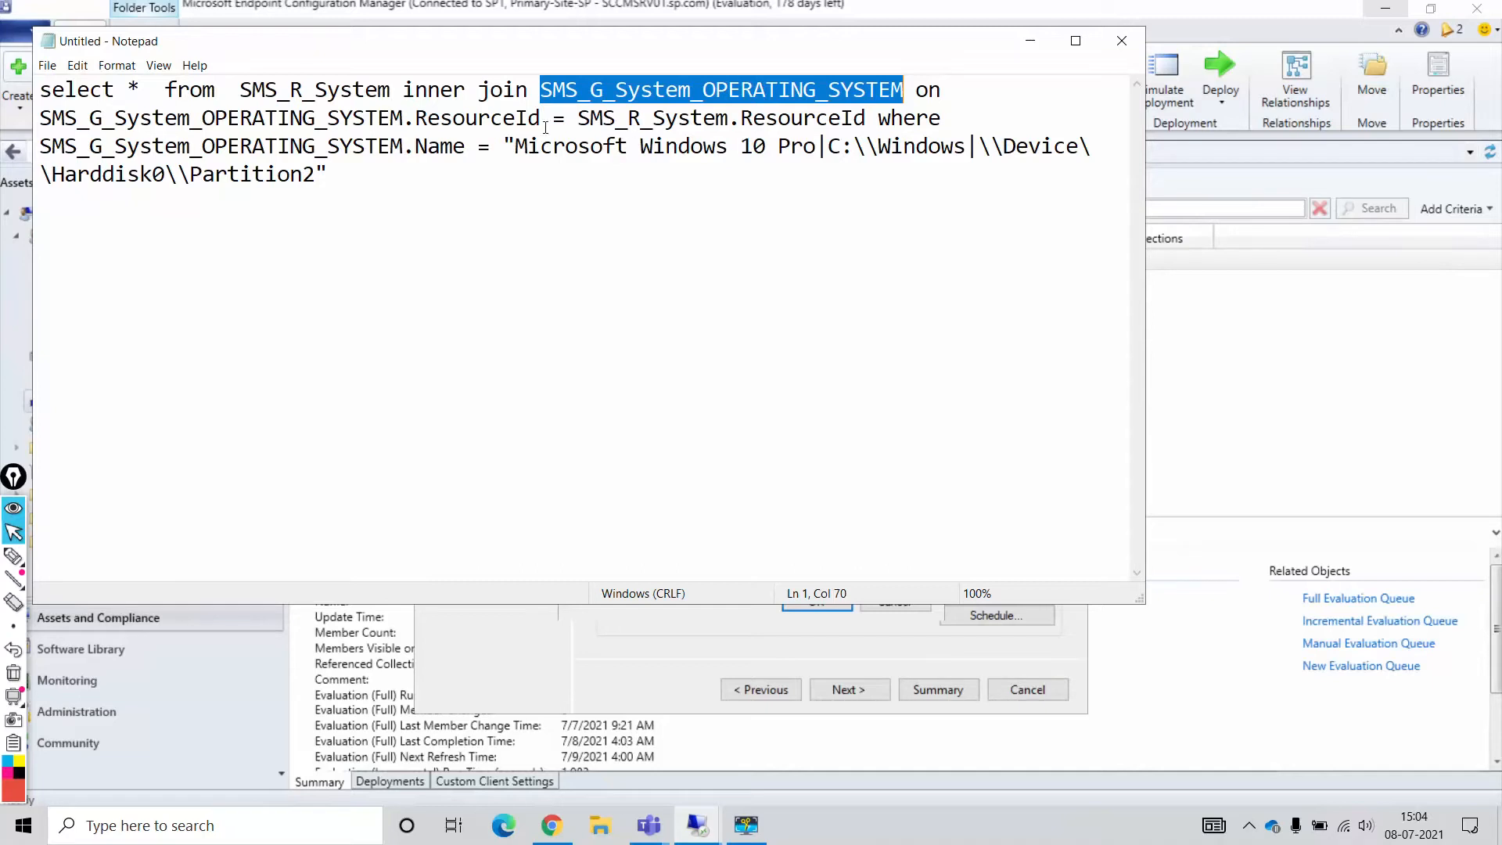
{"action": "left_click_drag", "start_coordinate": [391, 146], "coordinate": [1054, 147]}
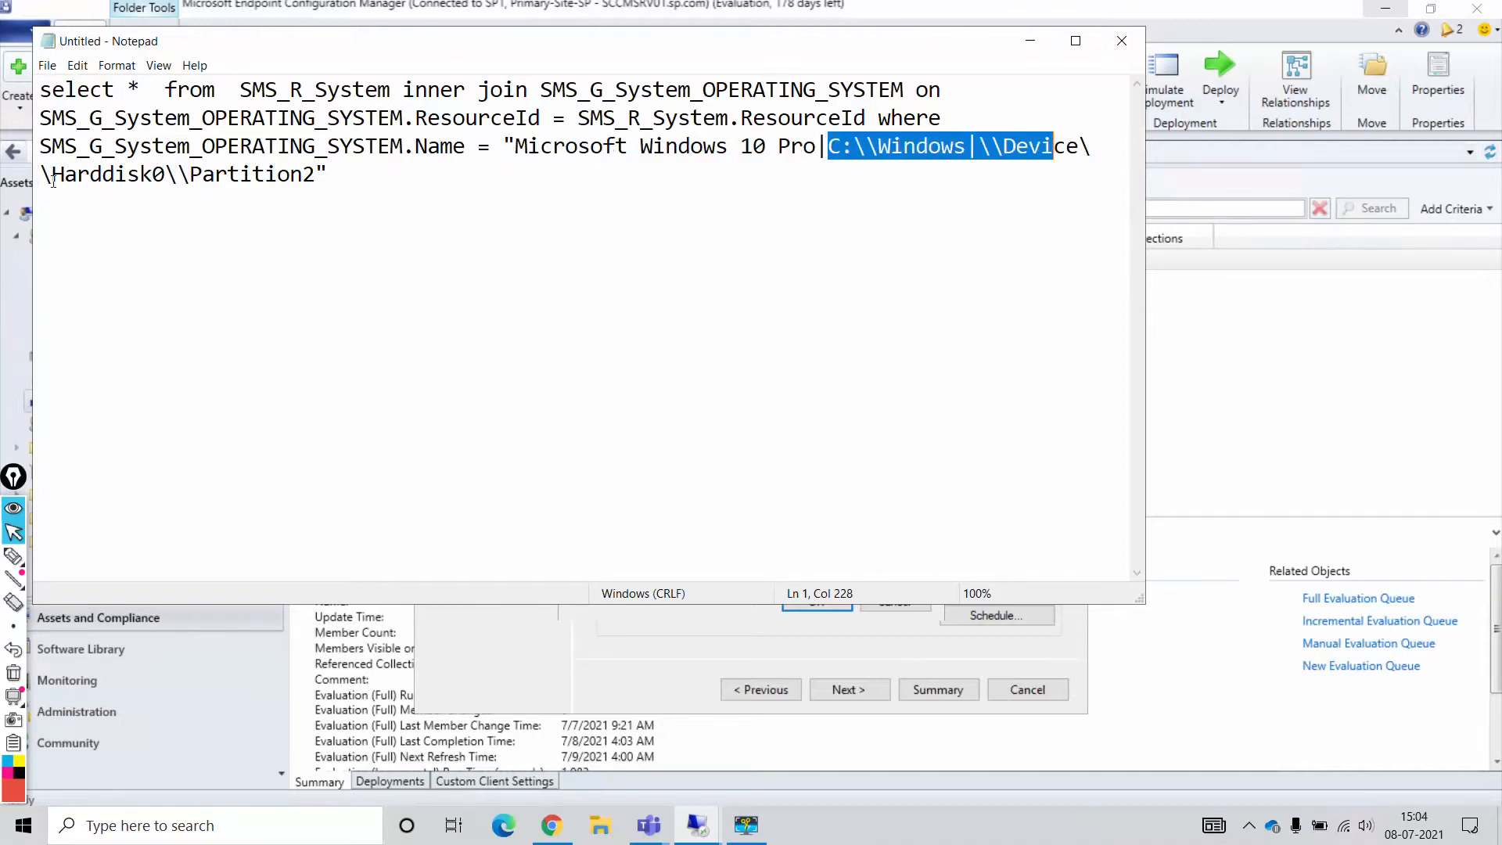
{"action": "left_click_drag", "start_coordinate": [52, 174], "coordinate": [329, 175]}
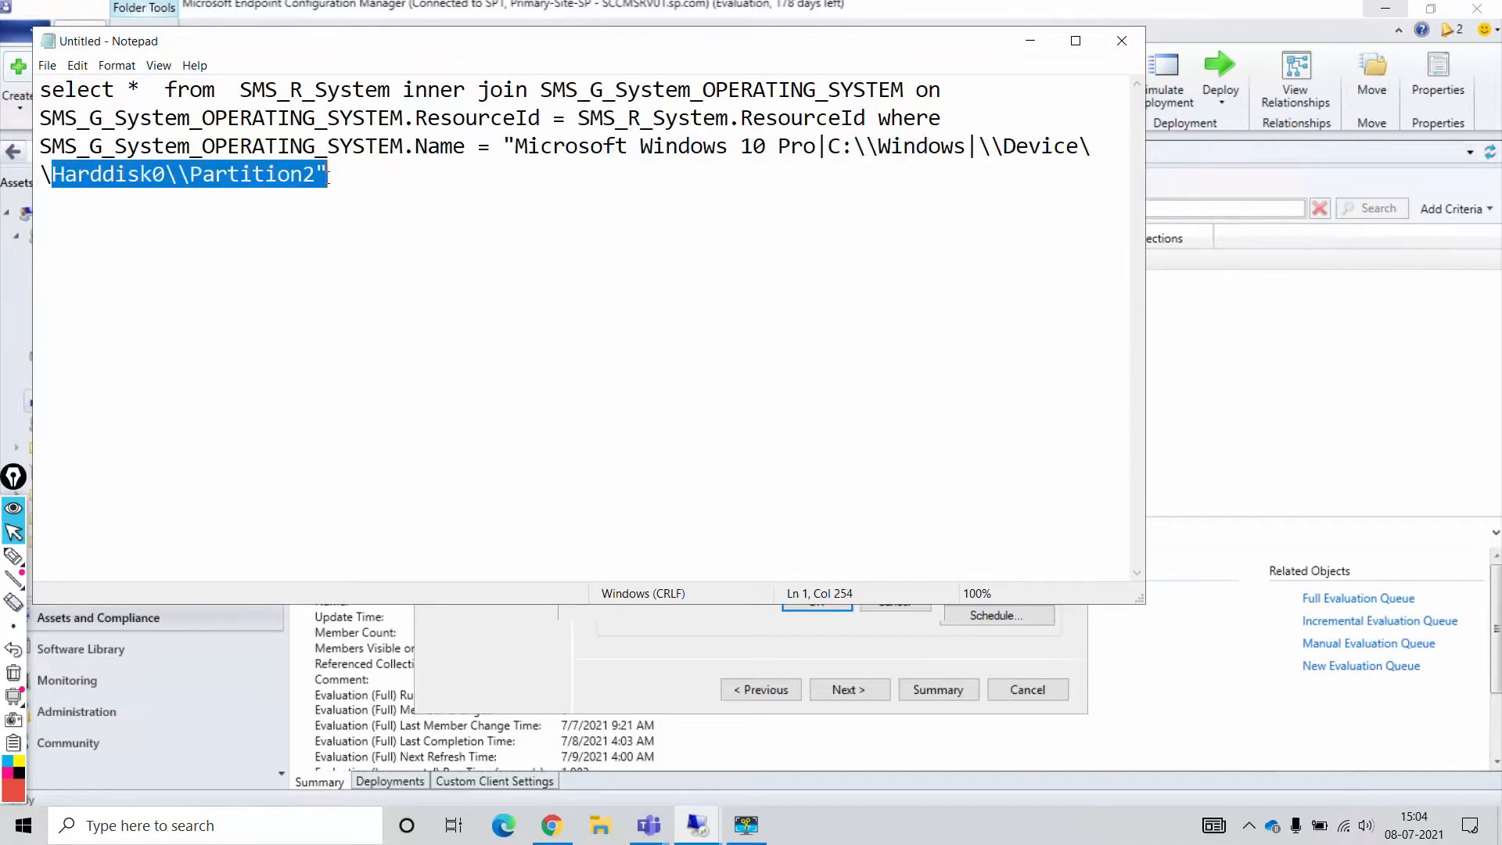
{"action": "left_click", "coordinate": [1122, 40]}
{"action": "left_click", "coordinate": [786, 414]}
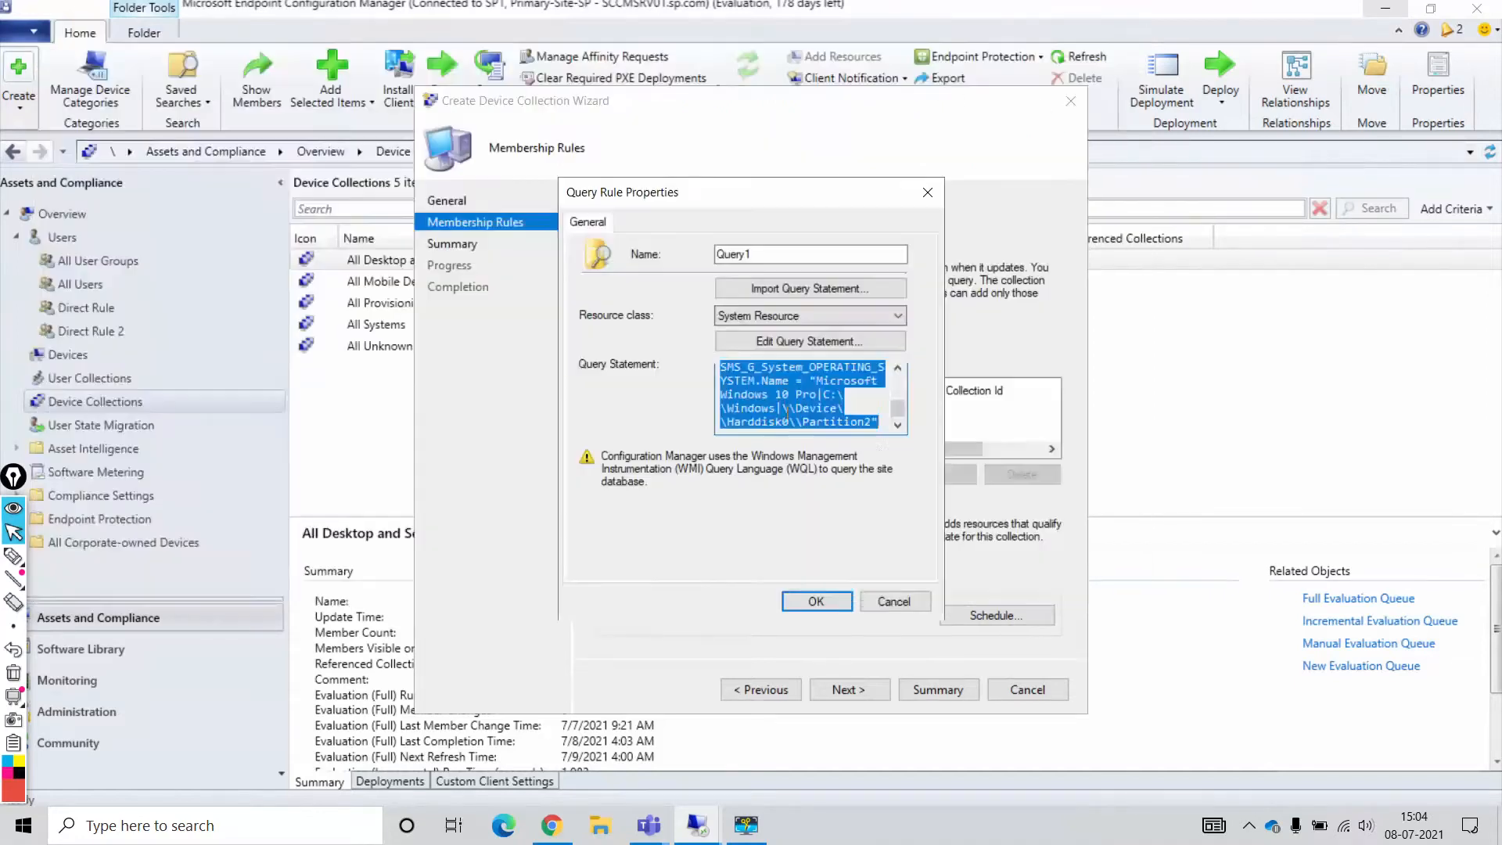
- Accept the Query1 rule and finish creating the Query Rule 1 collection with incremental updates enabled
{"action": "left_click", "coordinate": [815, 601]}
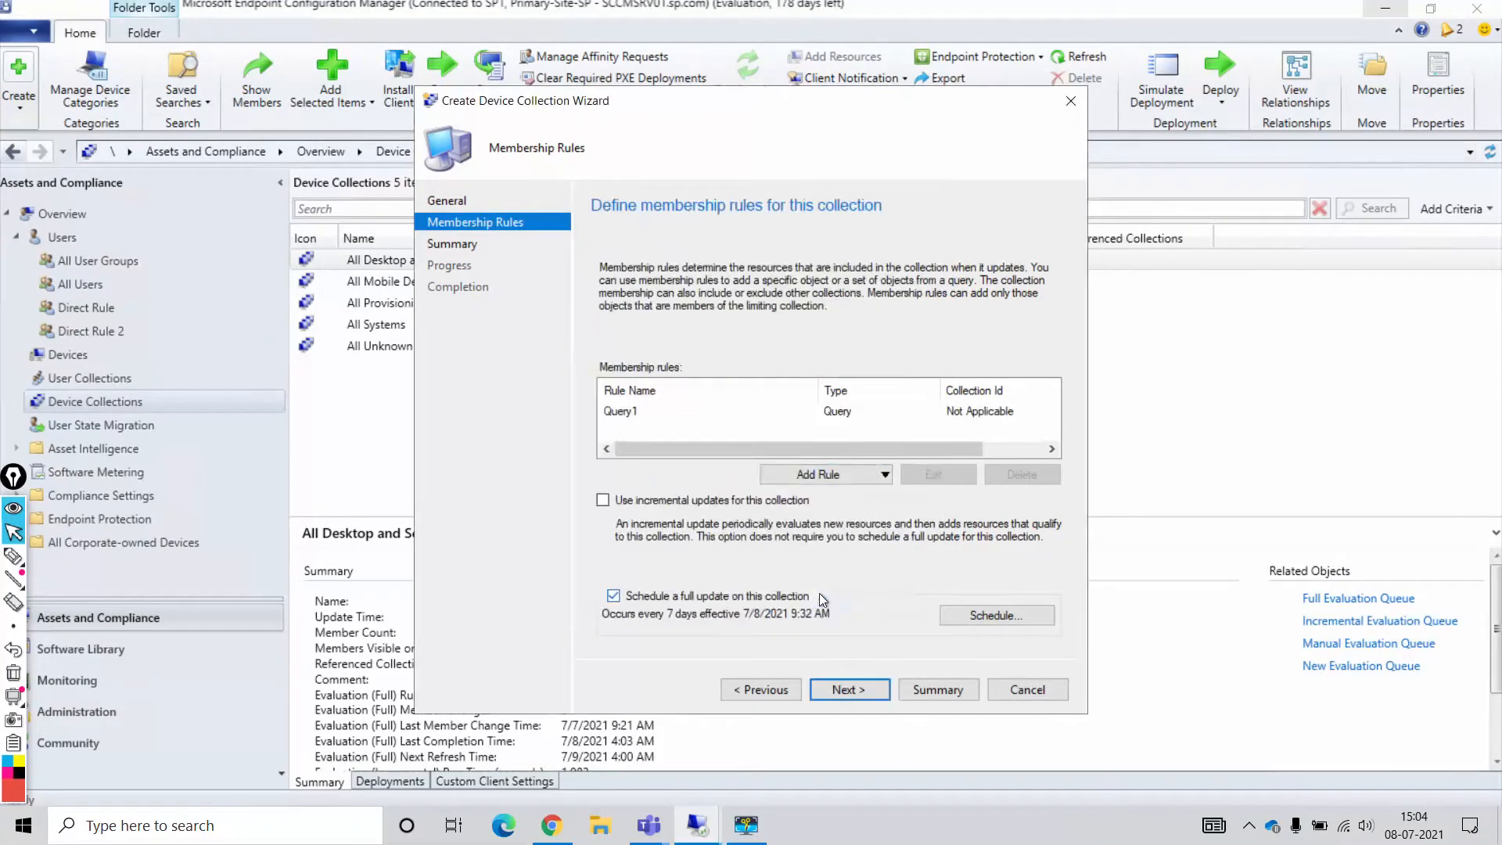
{"action": "left_click", "coordinate": [603, 501]}
{"action": "left_click", "coordinate": [864, 689]}
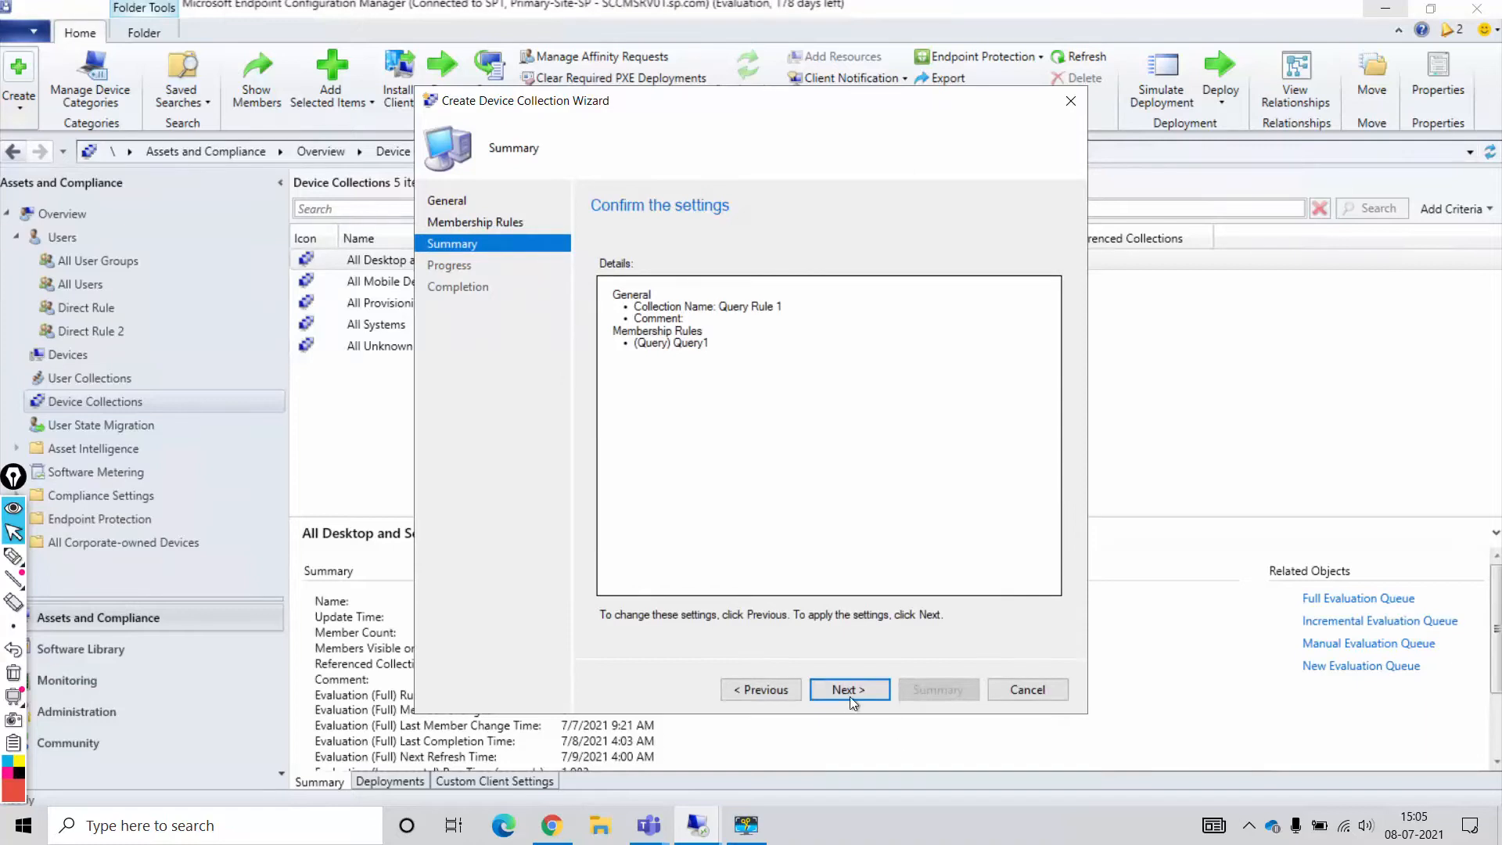
{"action": "left_click", "coordinate": [849, 695]}
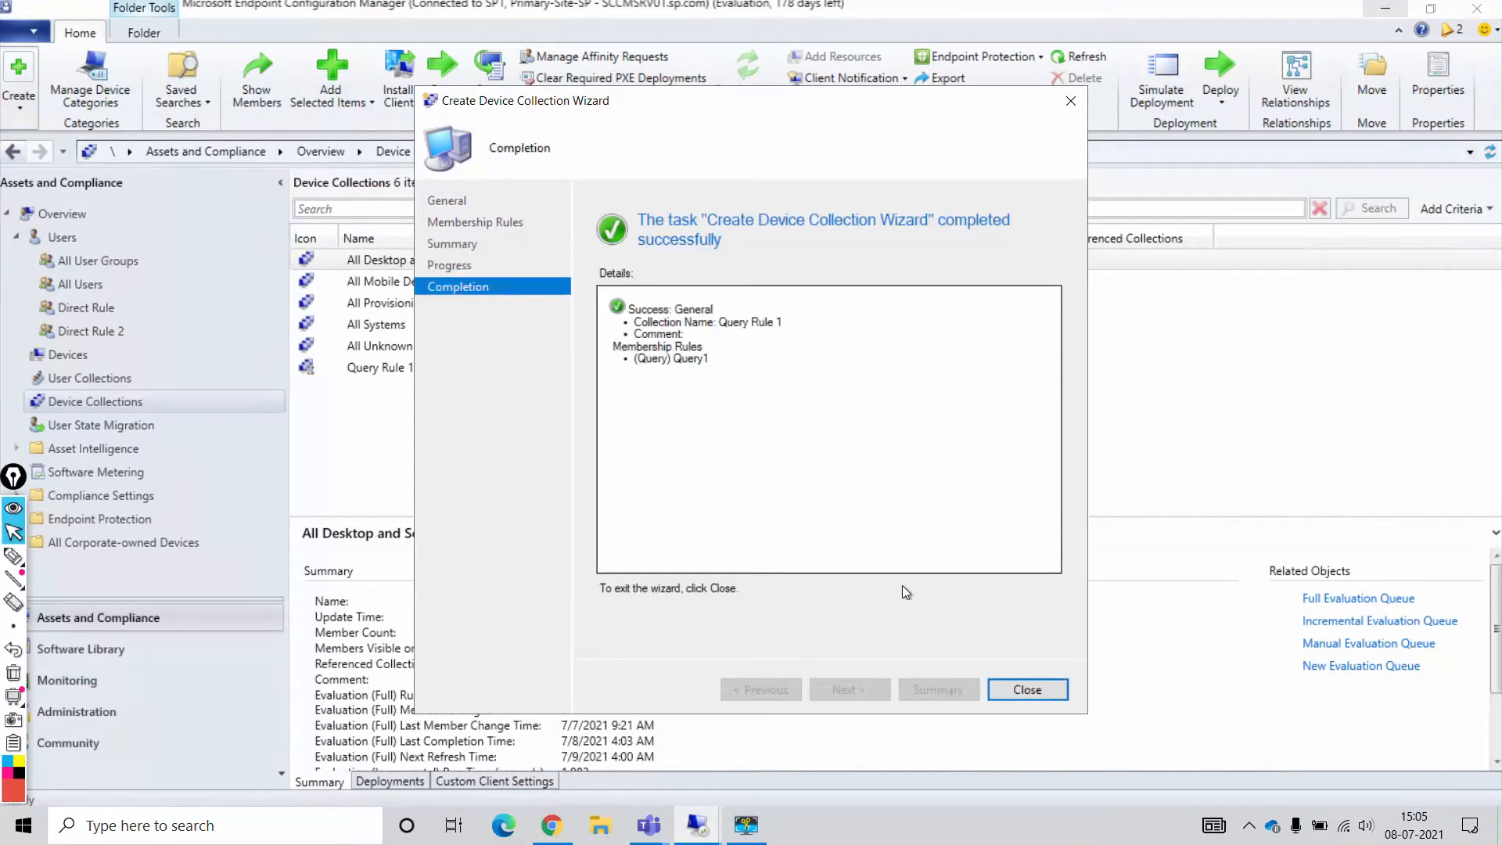
{"action": "left_click", "coordinate": [1012, 688]}
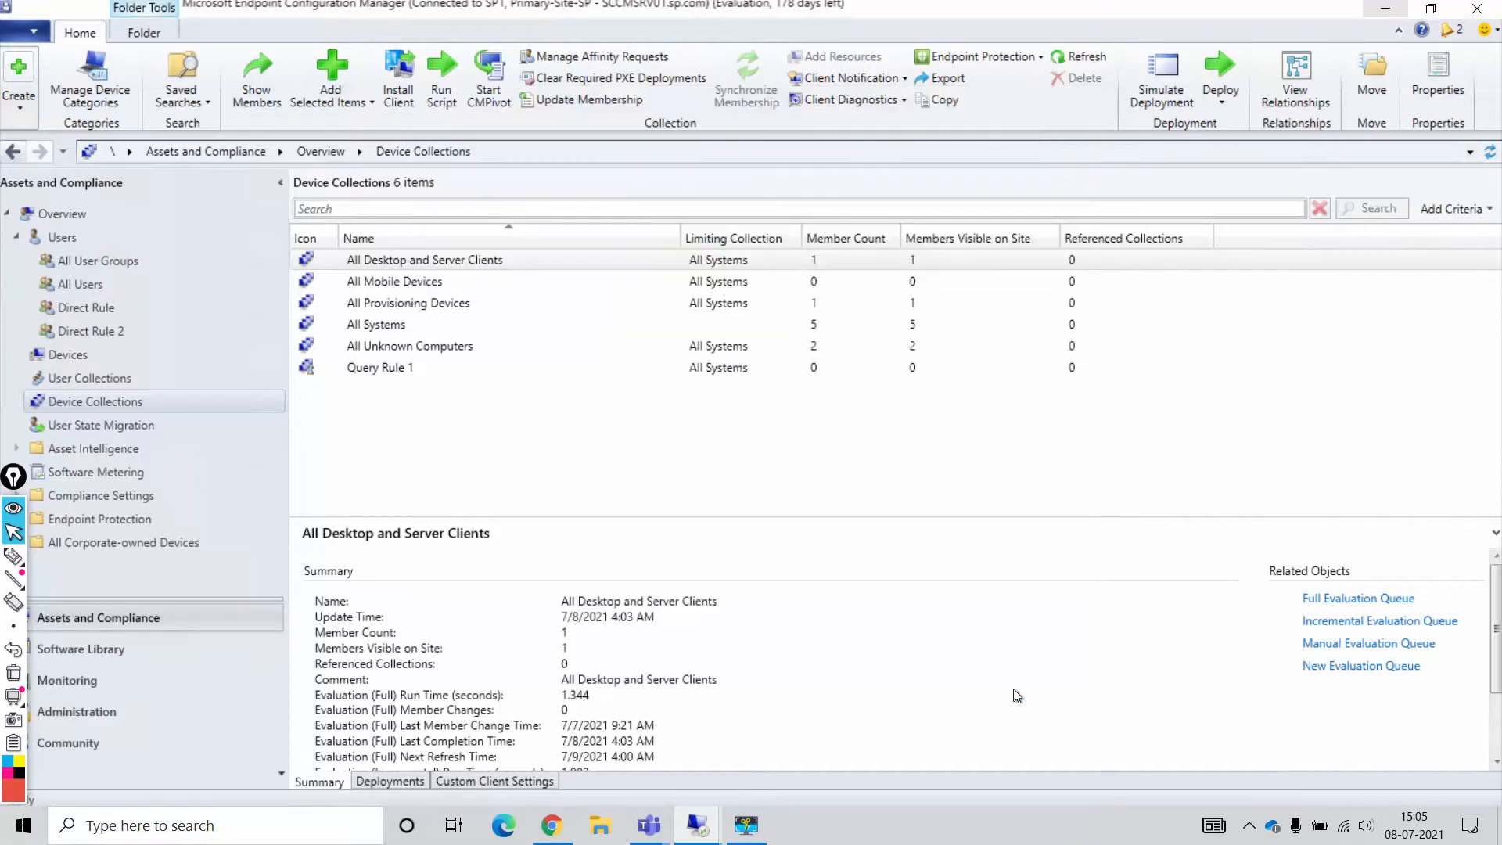
- Refresh the Query Rule 1 device collection and show its members
{"action": "left_click", "coordinate": [385, 366]}
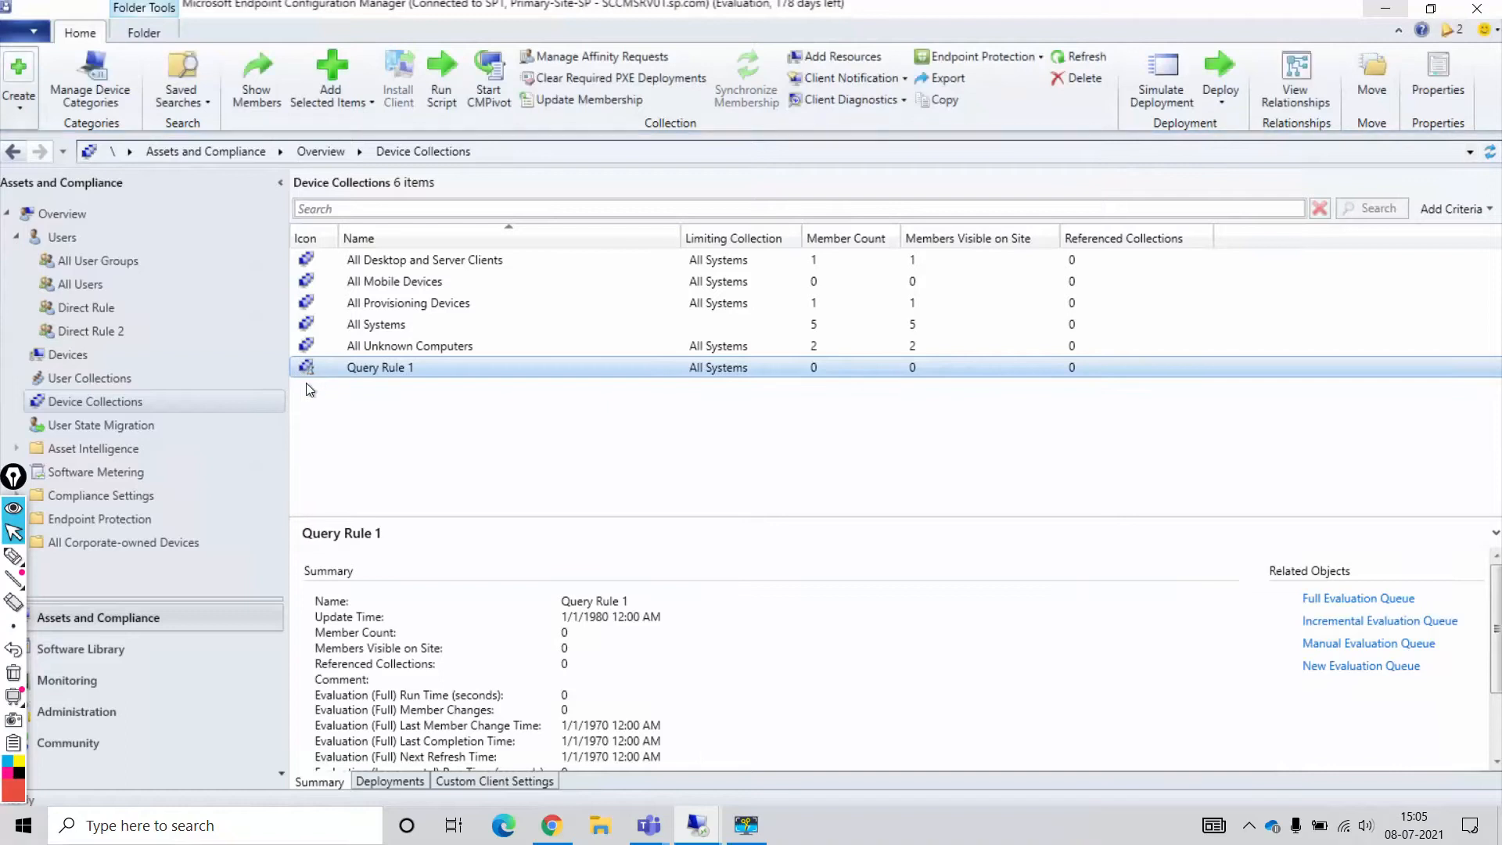
{"action": "left_click", "coordinate": [1092, 55]}
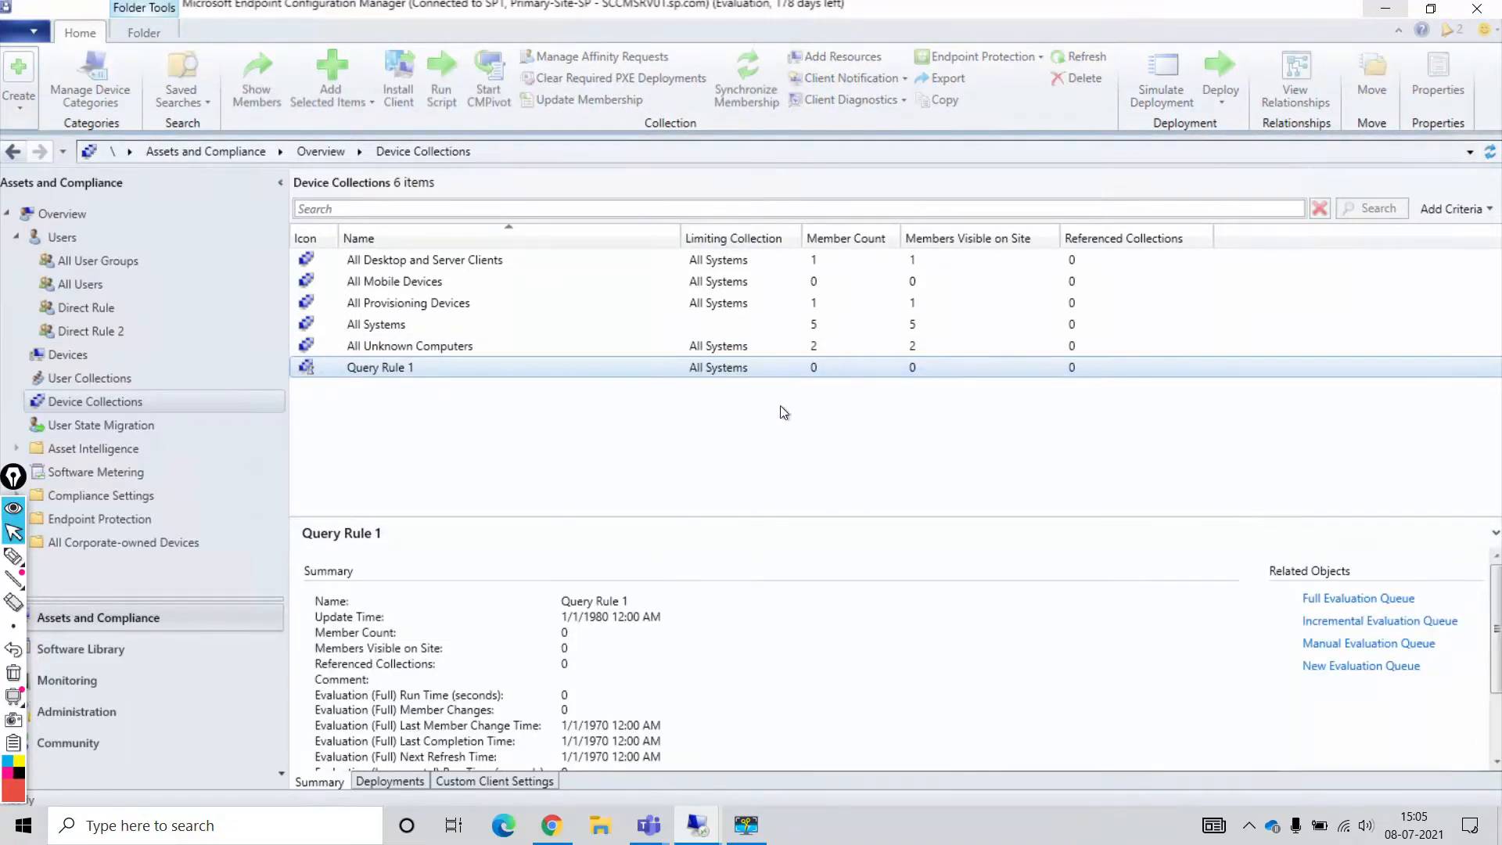
{"action": "right_click", "coordinate": [632, 368]}
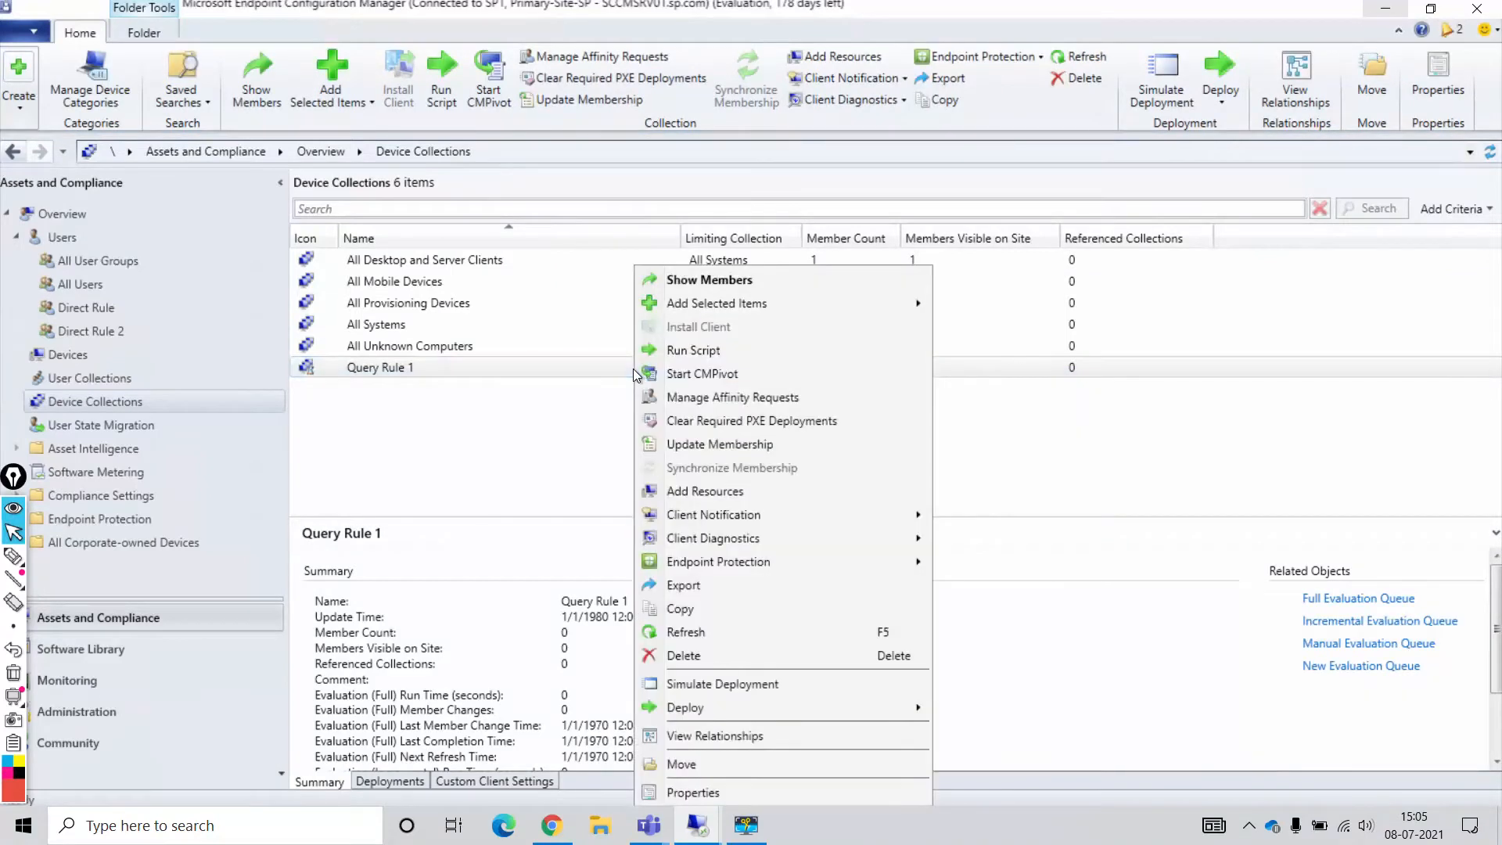
{"action": "left_click", "coordinate": [684, 631]}
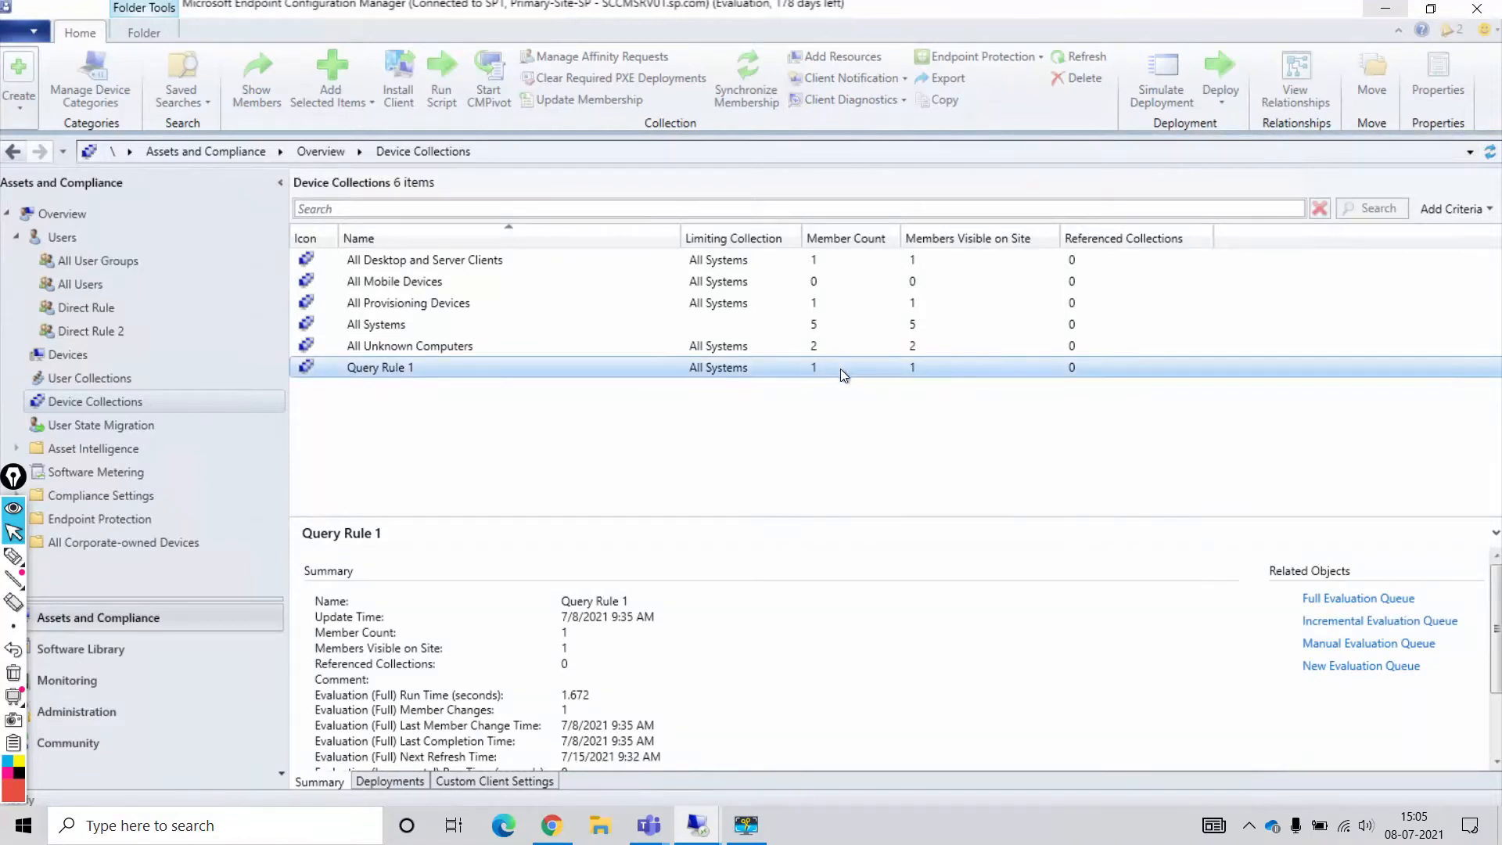
{"action": "right_click", "coordinate": [429, 368]}
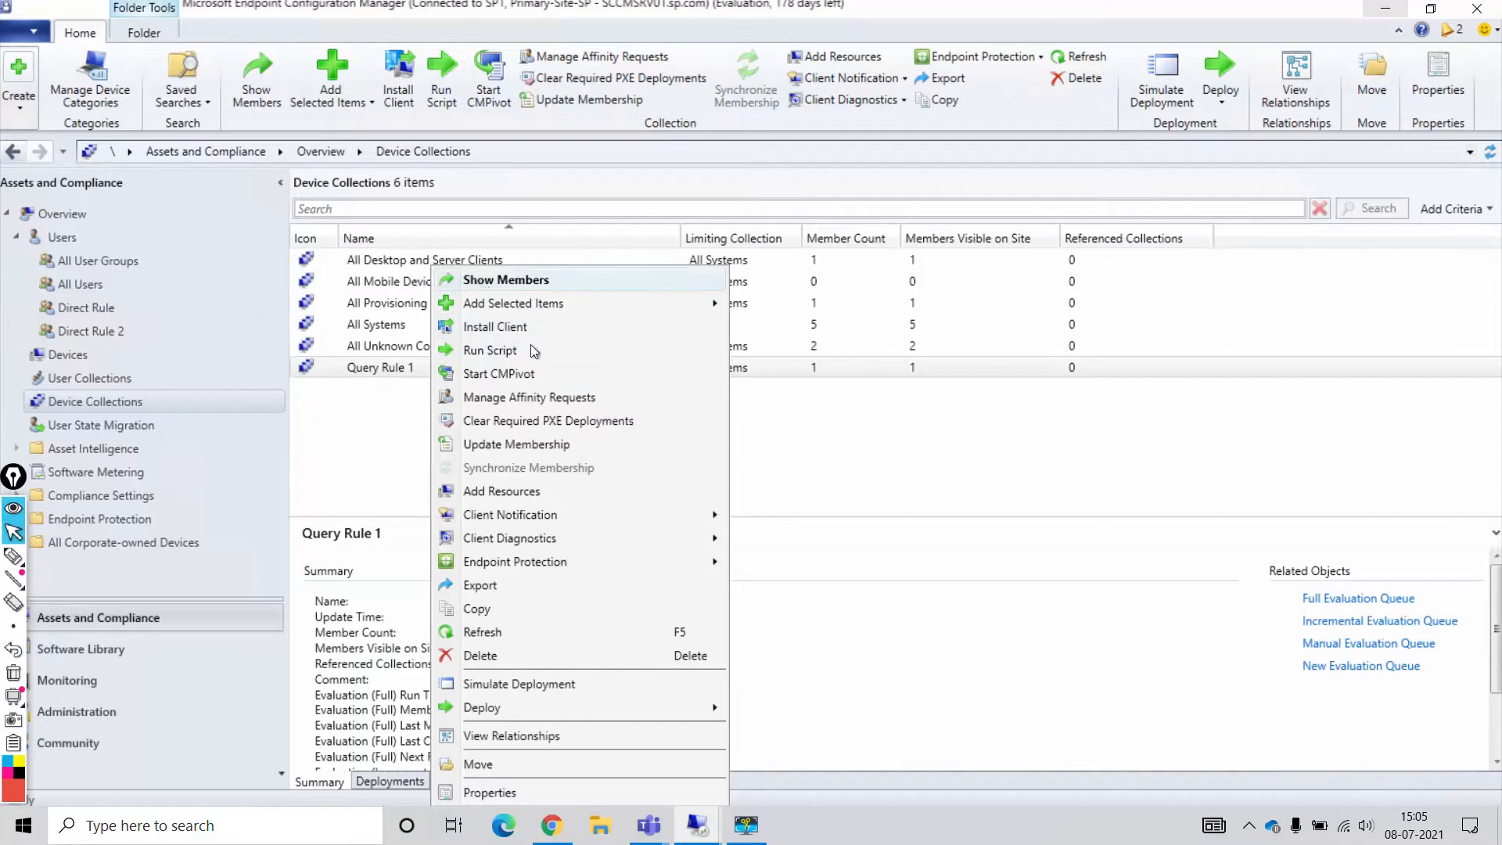
{"action": "left_click", "coordinate": [504, 280]}
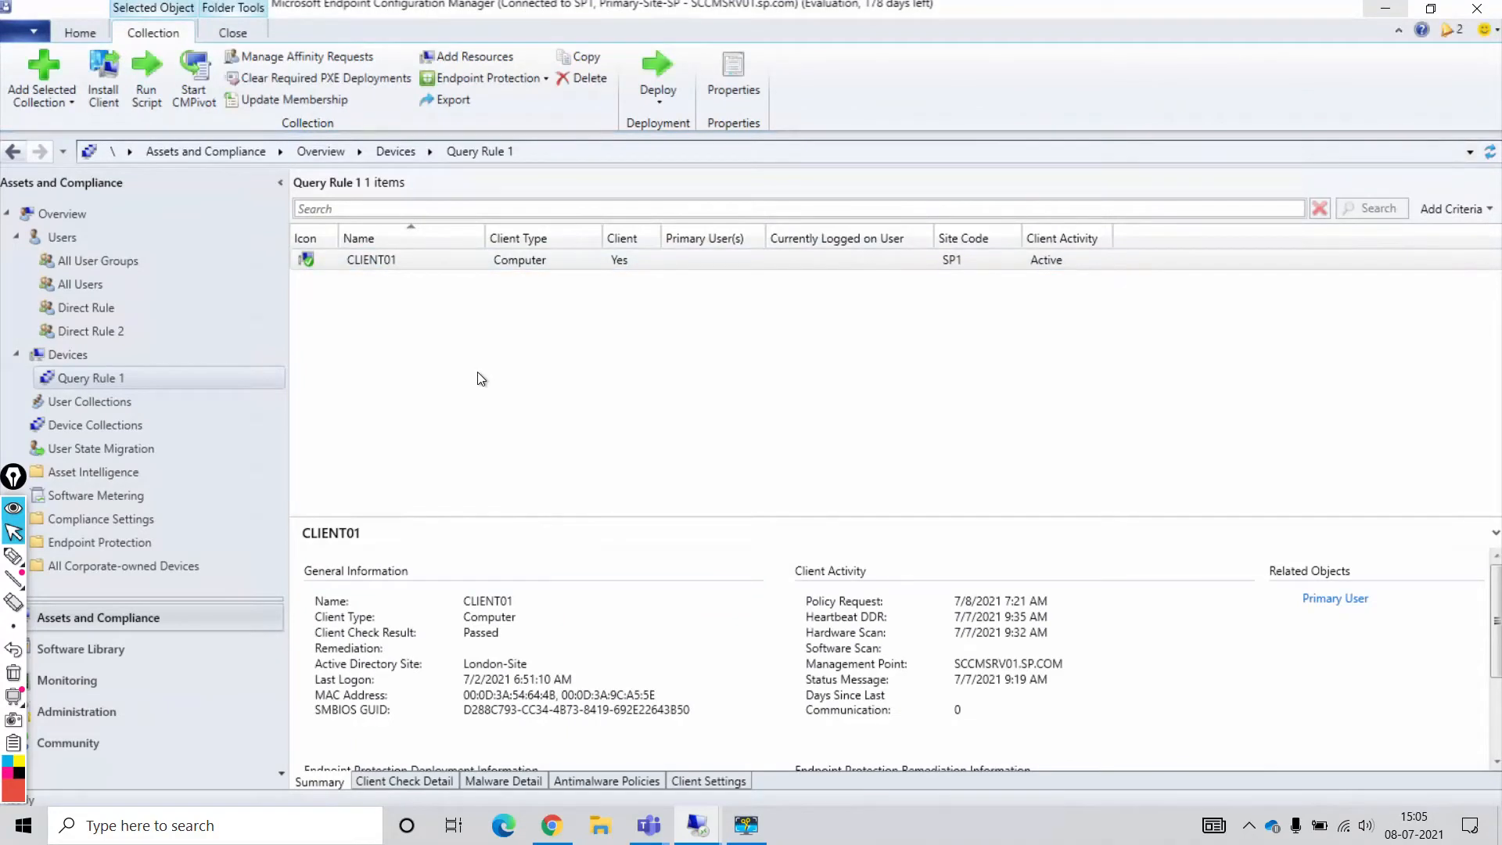
- Start a new device collection named Query Rule 2 with All Systems as its limiting collection, and proceed to its membership rules
{"action": "left_click", "coordinate": [95, 422]}
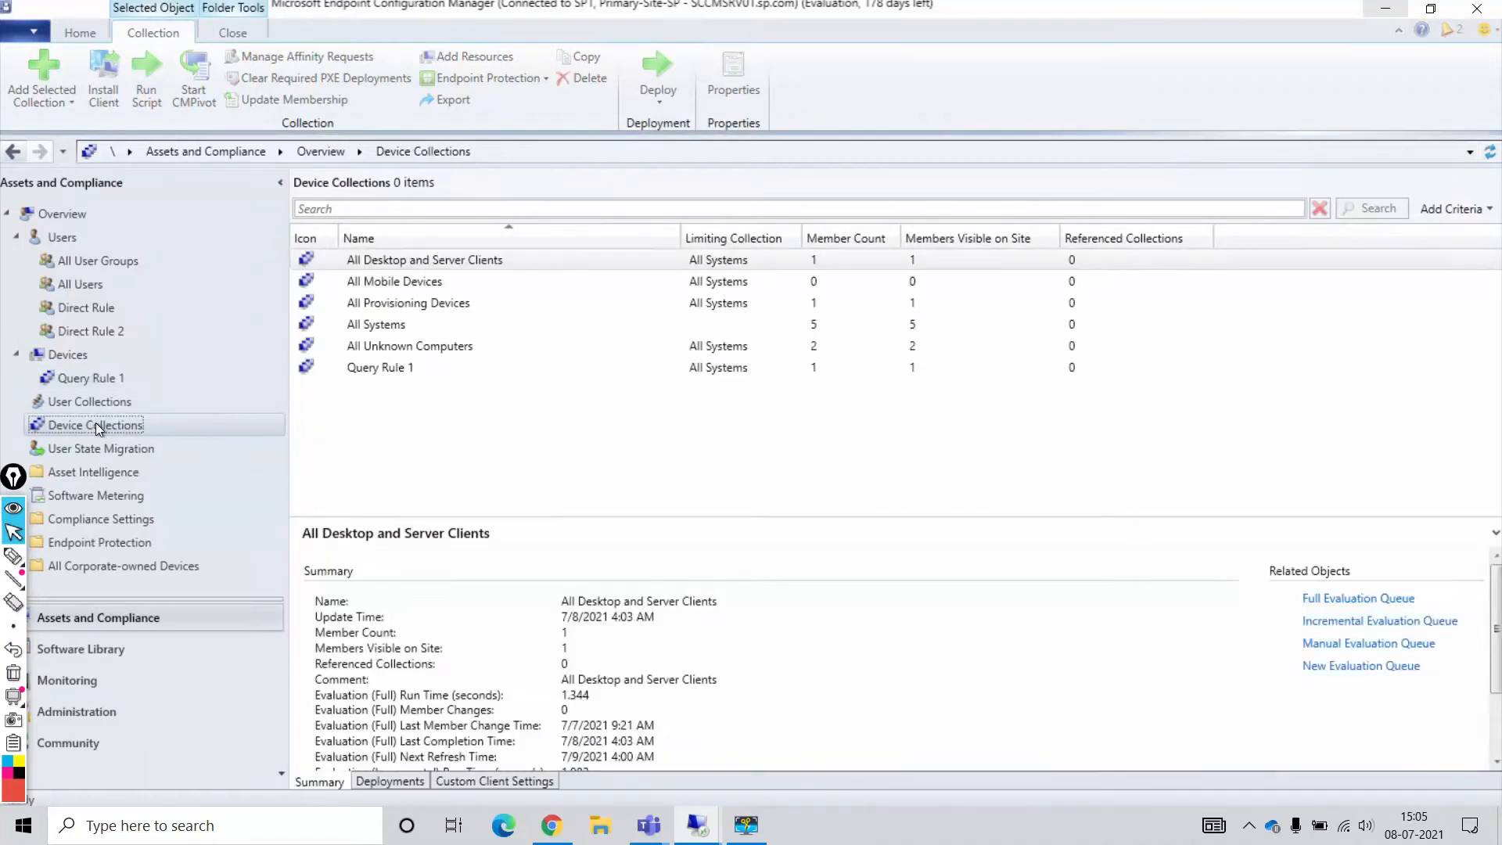
{"action": "right_click", "coordinate": [92, 424]}
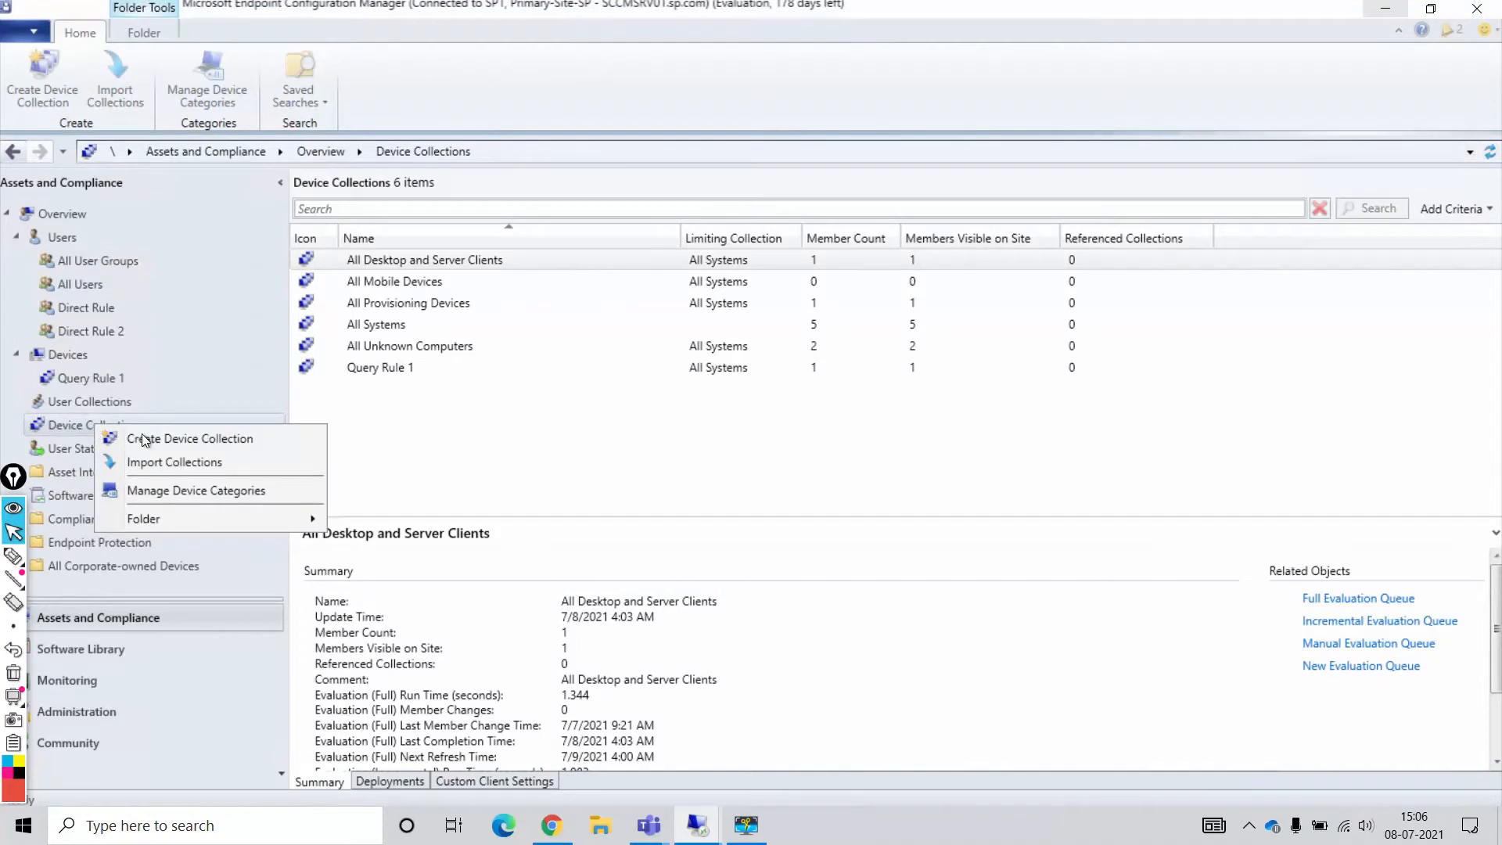
{"action": "left_click", "coordinate": [509, 438]}
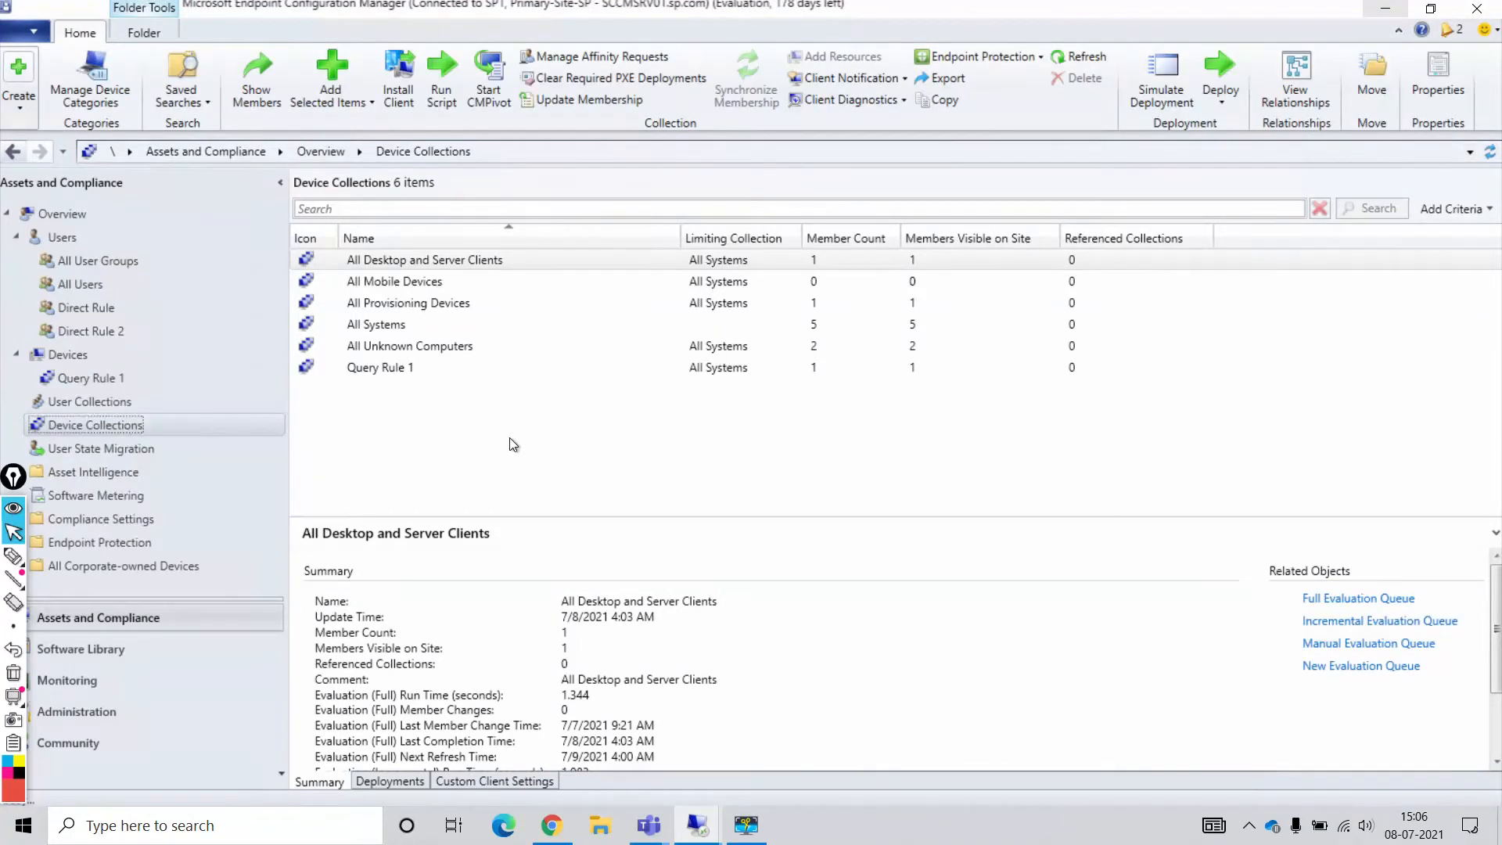
{"action": "type", "text": "Query2"}
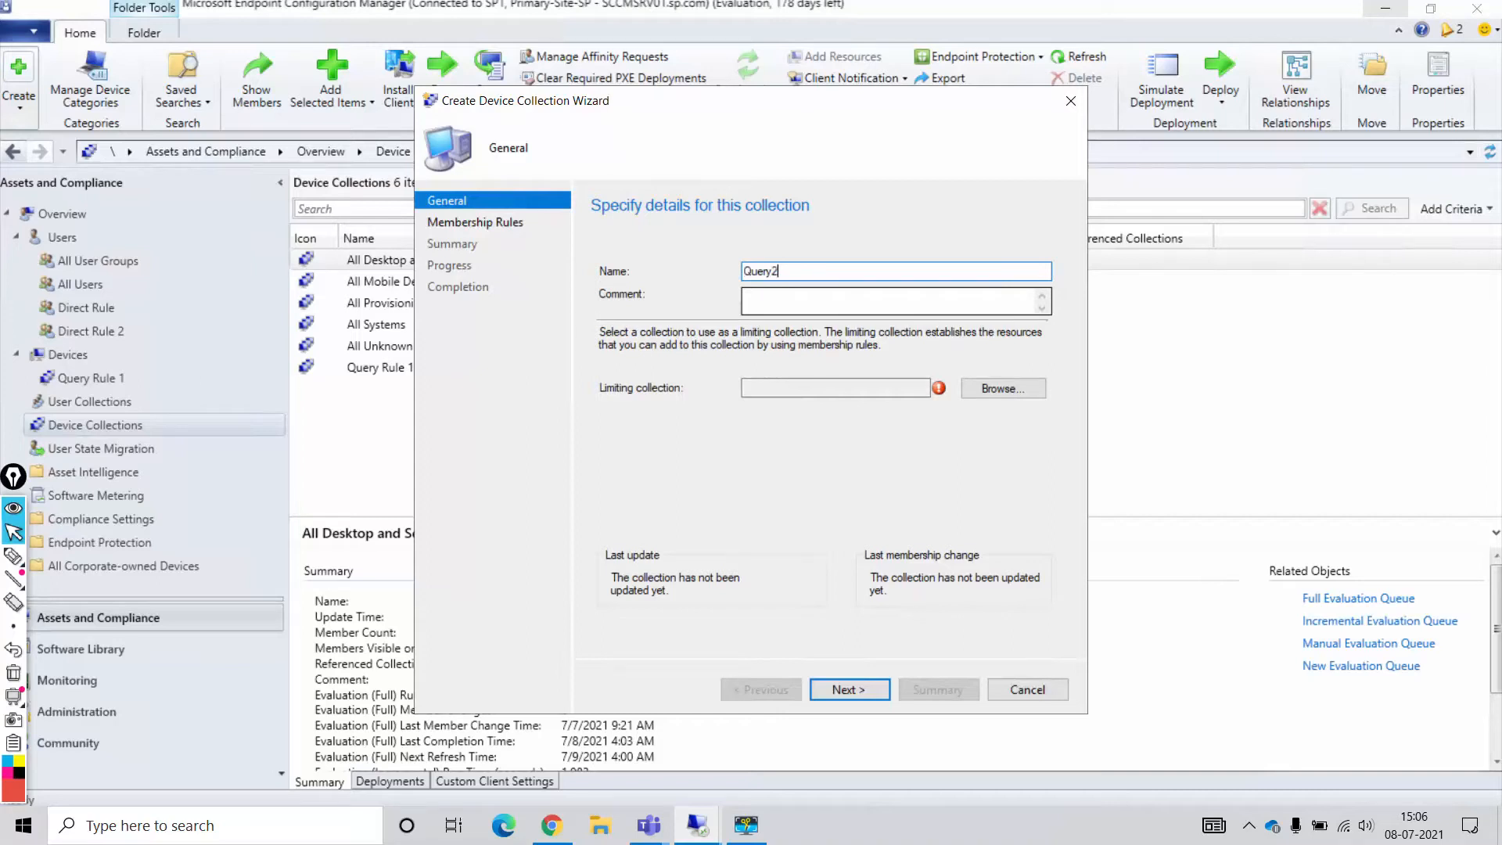
{"action": "type", "text": " Rule 2"}
{"action": "left_click", "coordinate": [980, 389]}
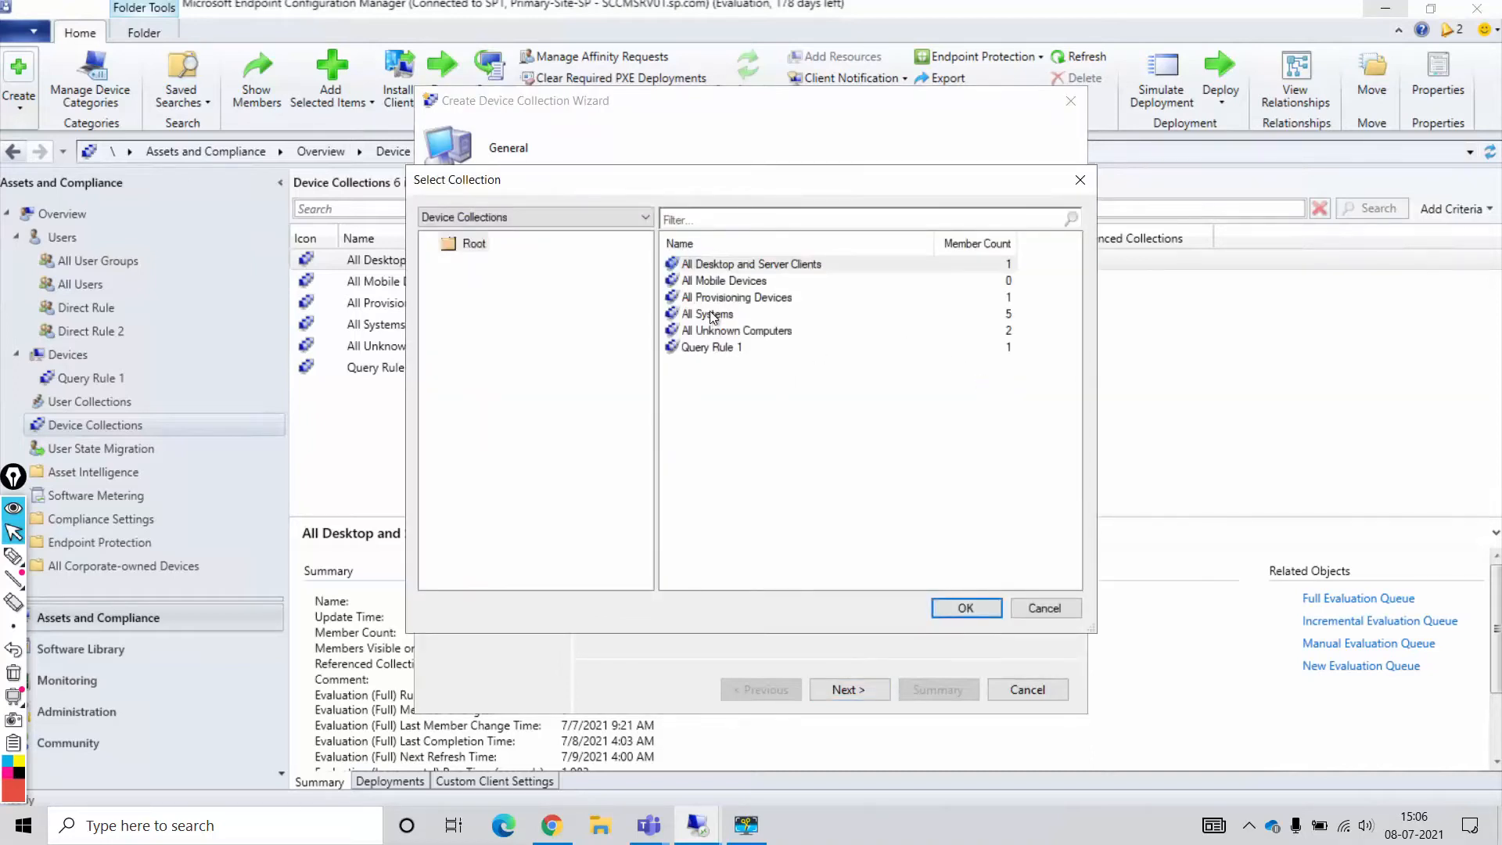
{"action": "left_click", "coordinate": [712, 314]}
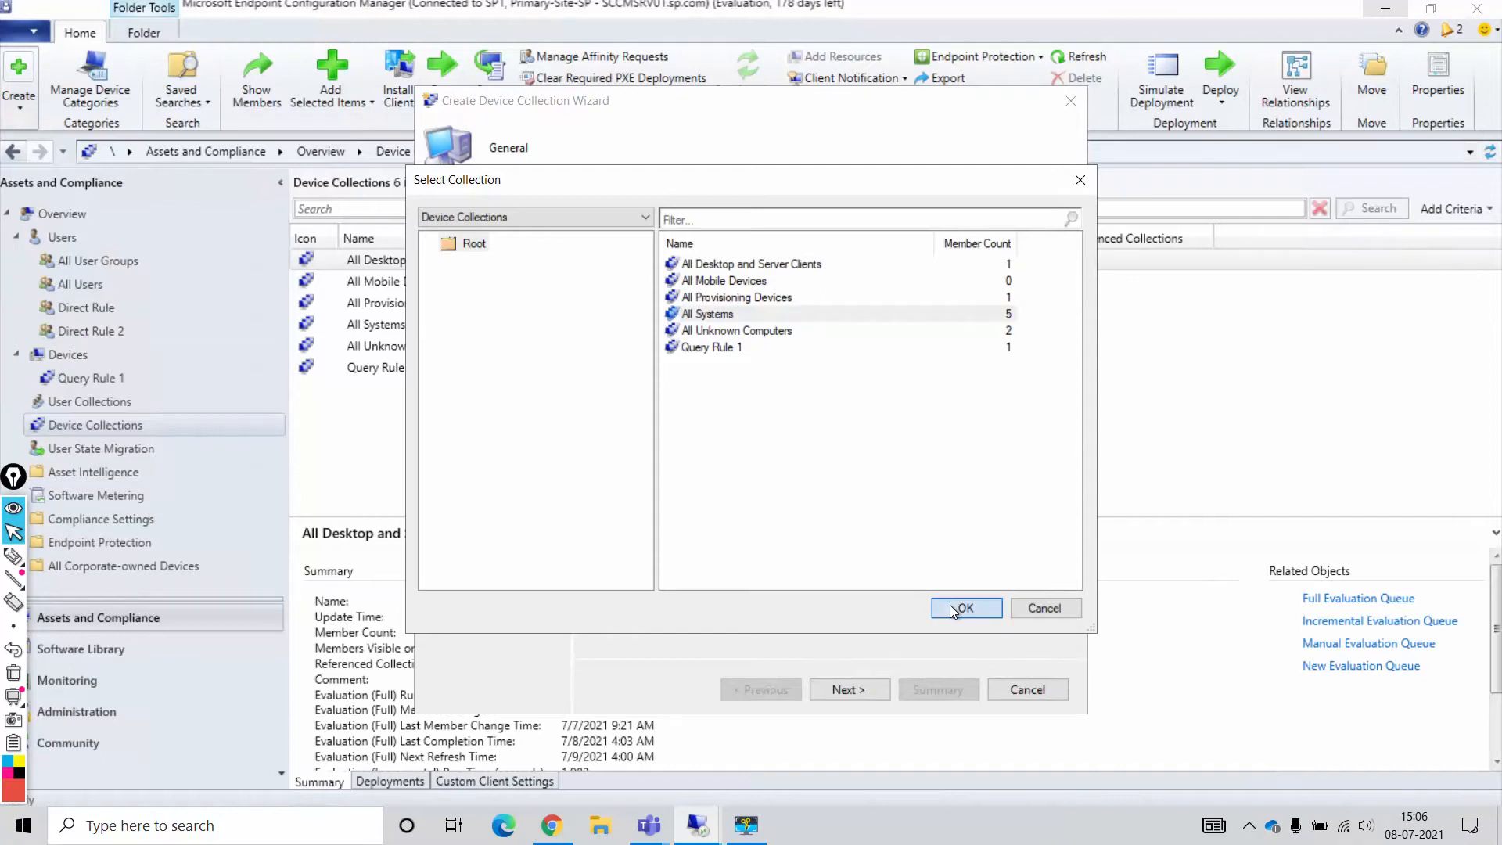
{"action": "left_click", "coordinate": [950, 606]}
{"action": "left_click", "coordinate": [842, 687]}
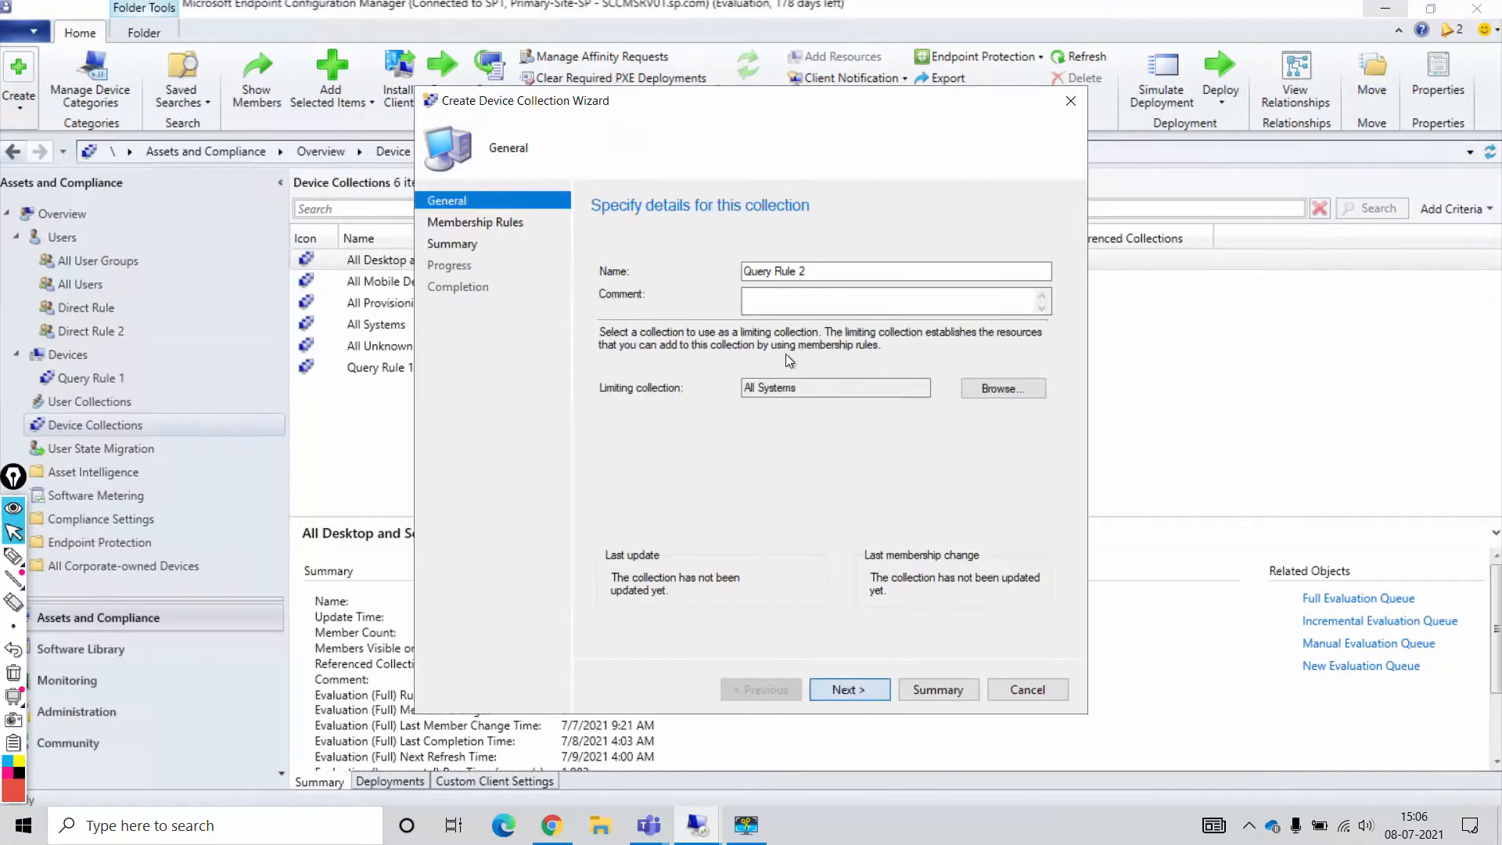
- Add a query-type membership rule to the collection and name it Query2
{"action": "left_click", "coordinate": [829, 474]}
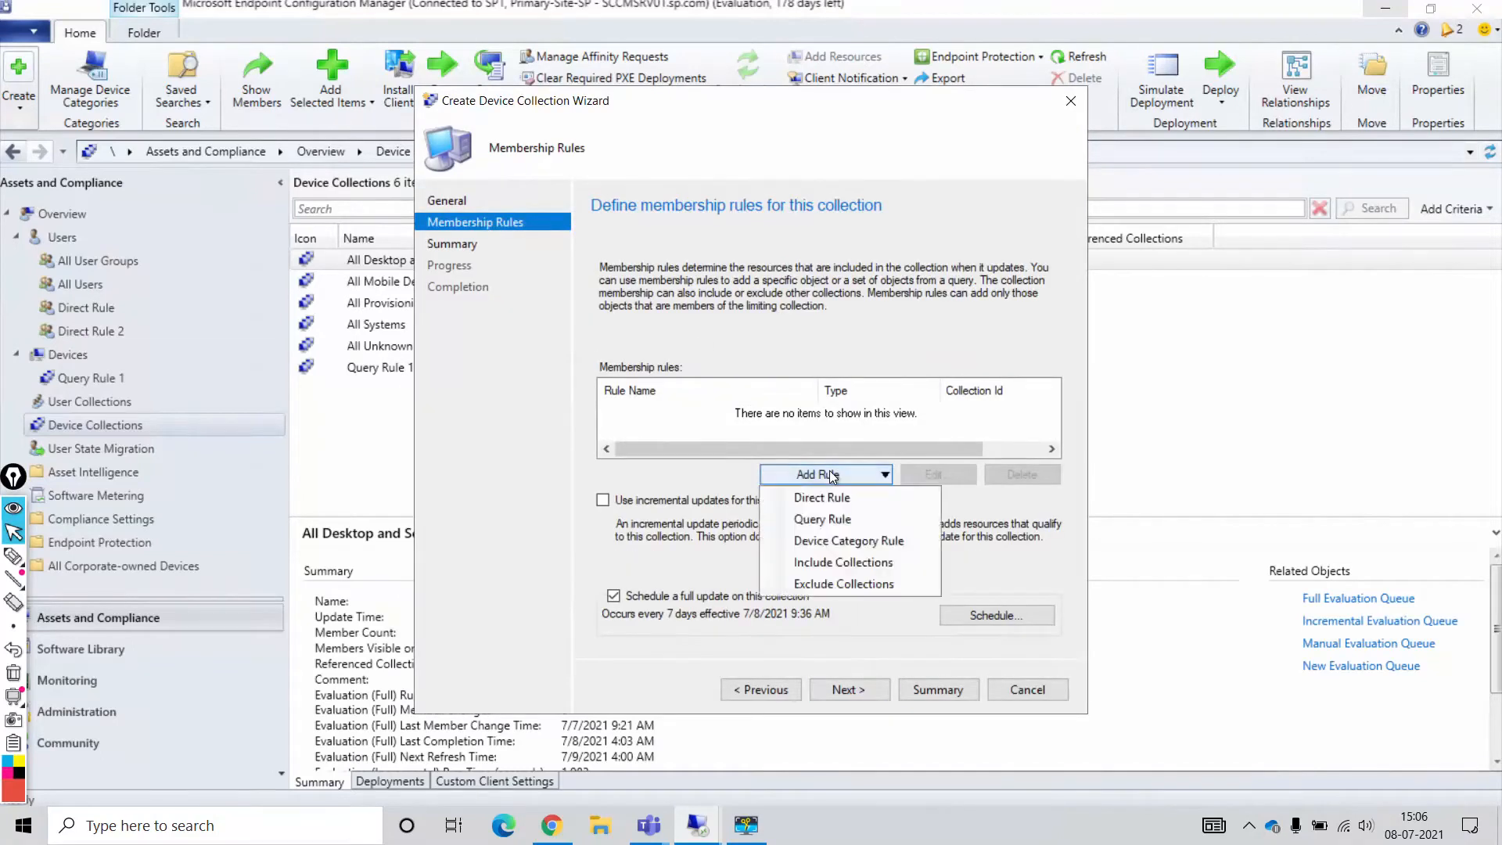
{"action": "left_click", "coordinate": [844, 520]}
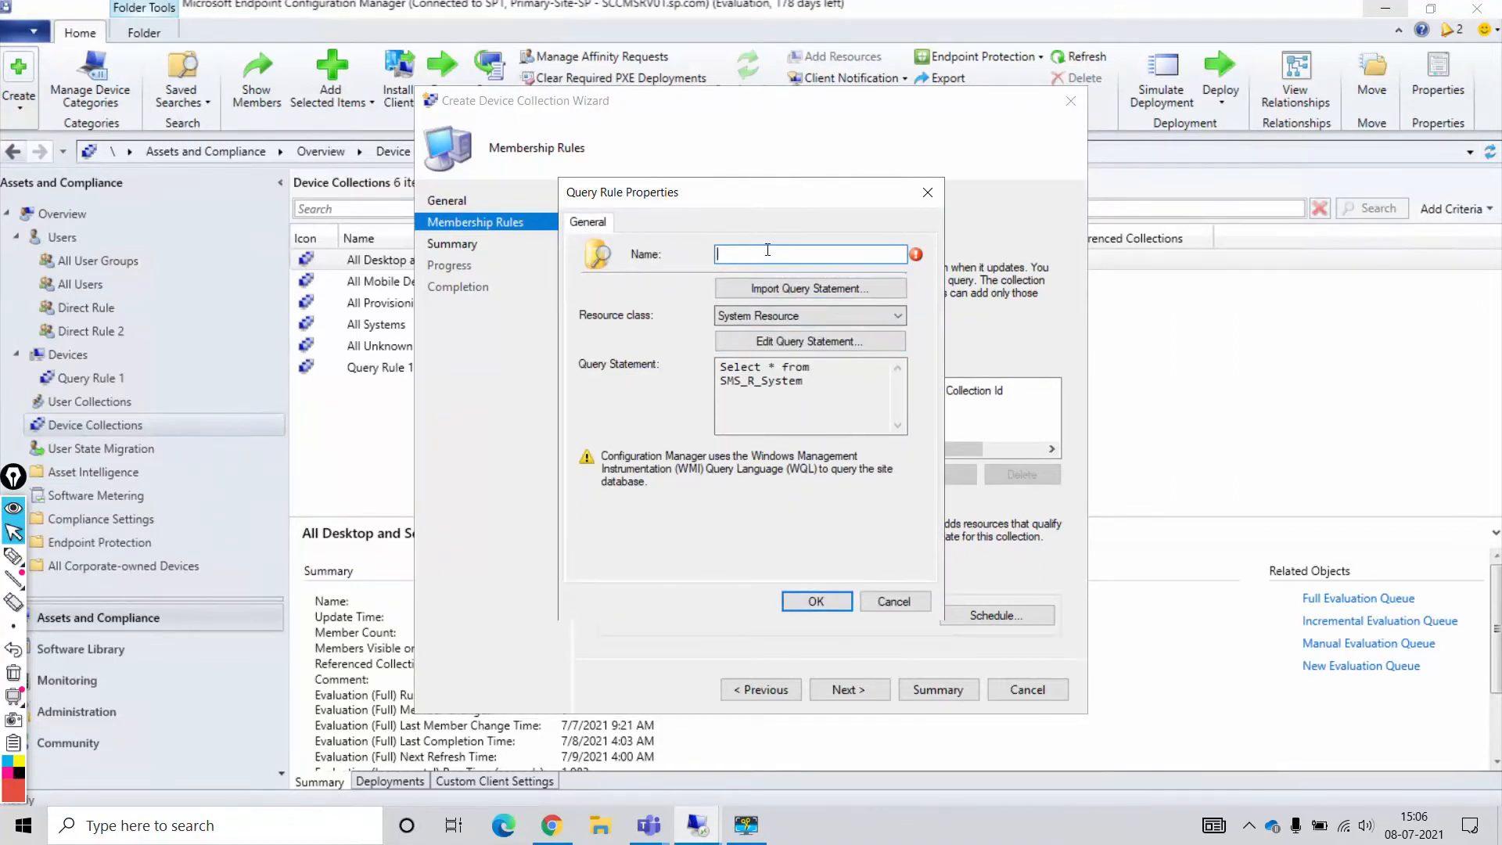
{"action": "type", "text": "Query2"}
- Open Query2's query statement for editing and start a new criterion for it
{"action": "left_click", "coordinate": [766, 344]}
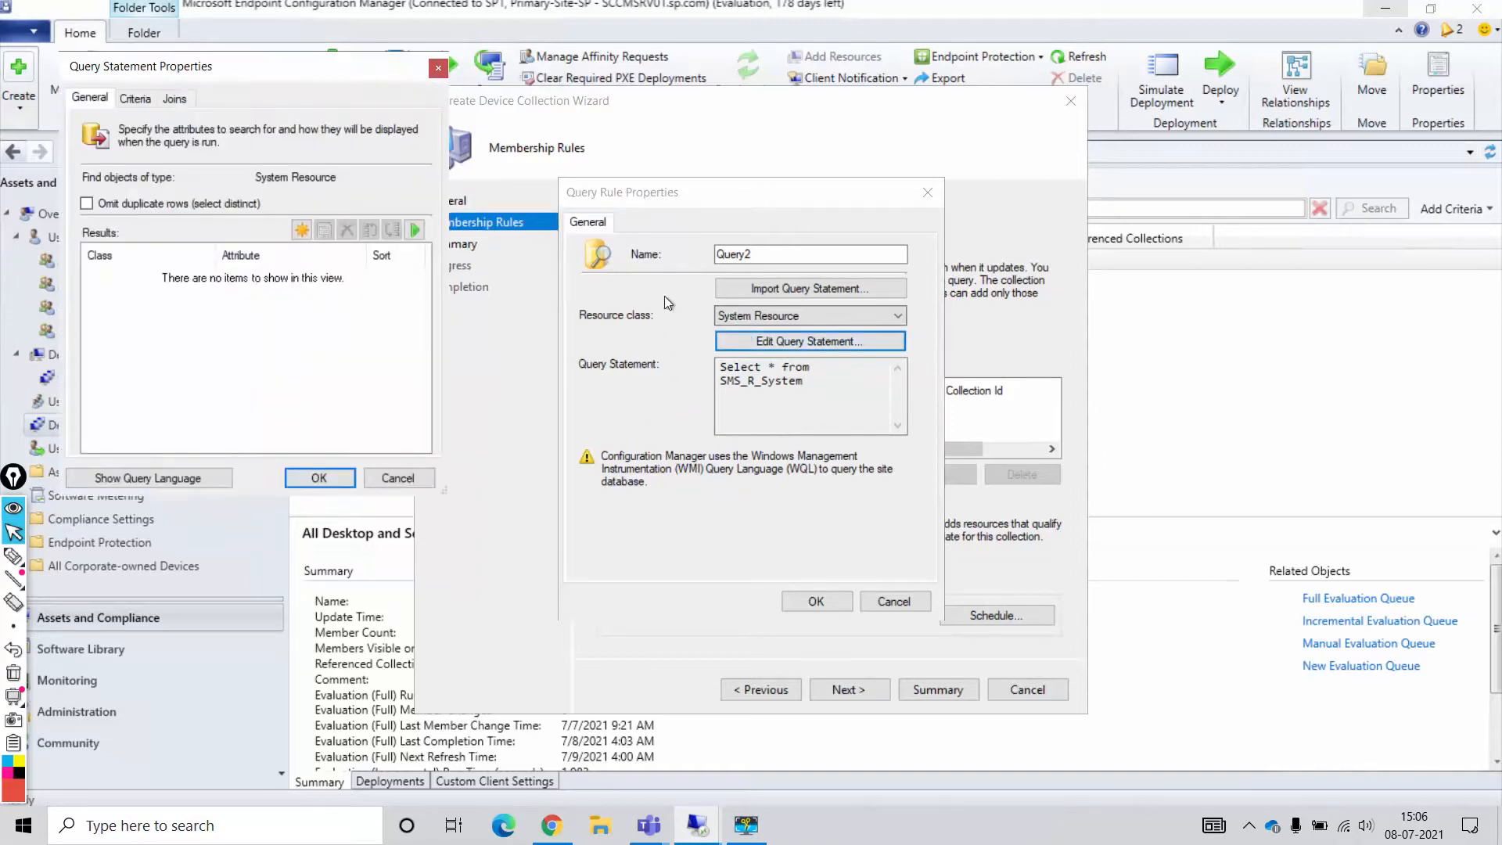
{"action": "left_click_drag", "start_coordinate": [233, 60], "coordinate": [732, 235]}
{"action": "left_click", "coordinate": [650, 256]}
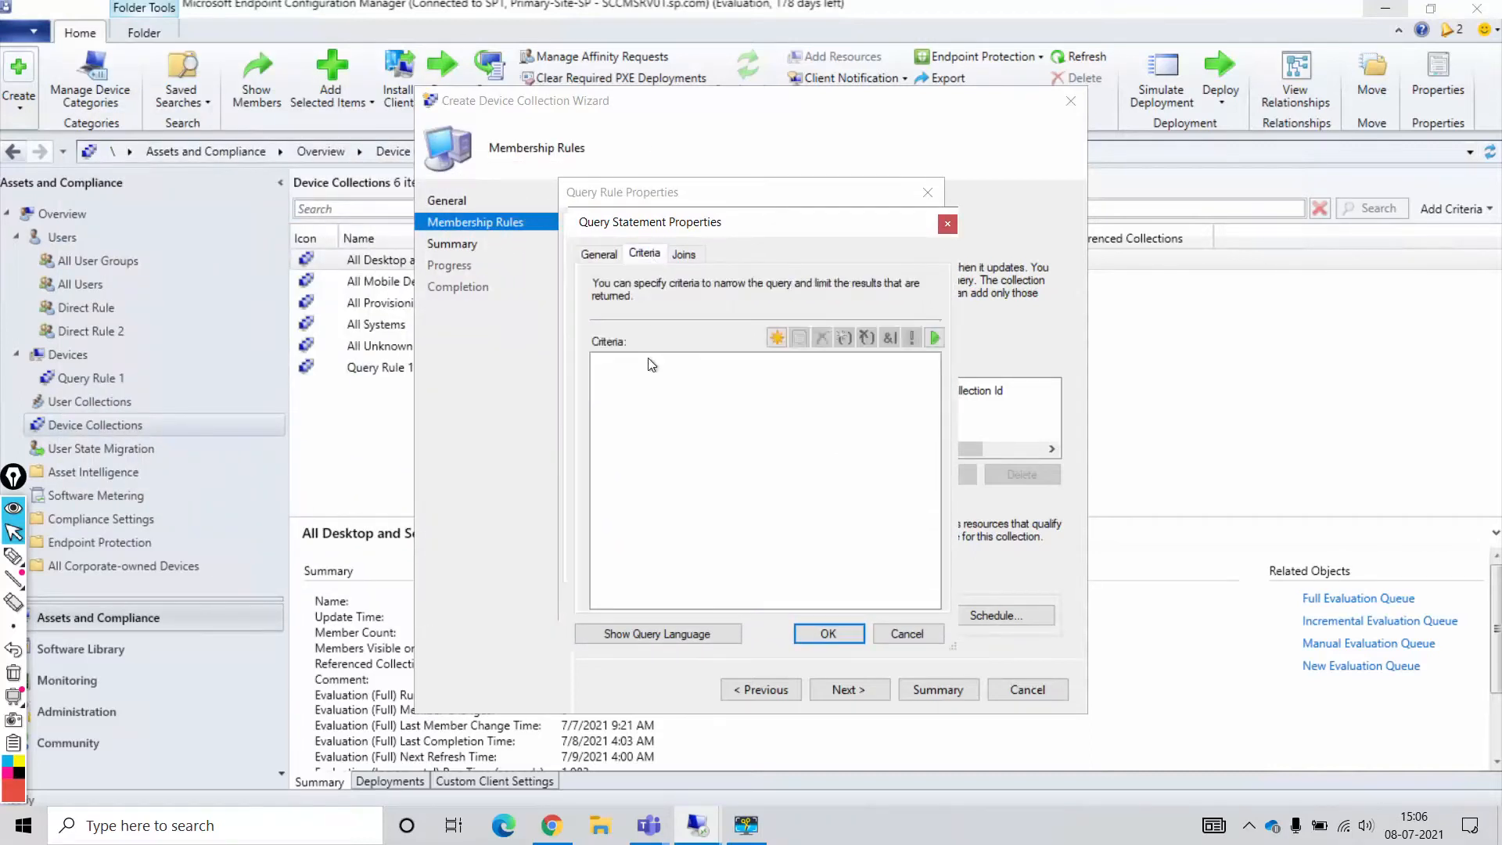
{"action": "left_click", "coordinate": [777, 338]}
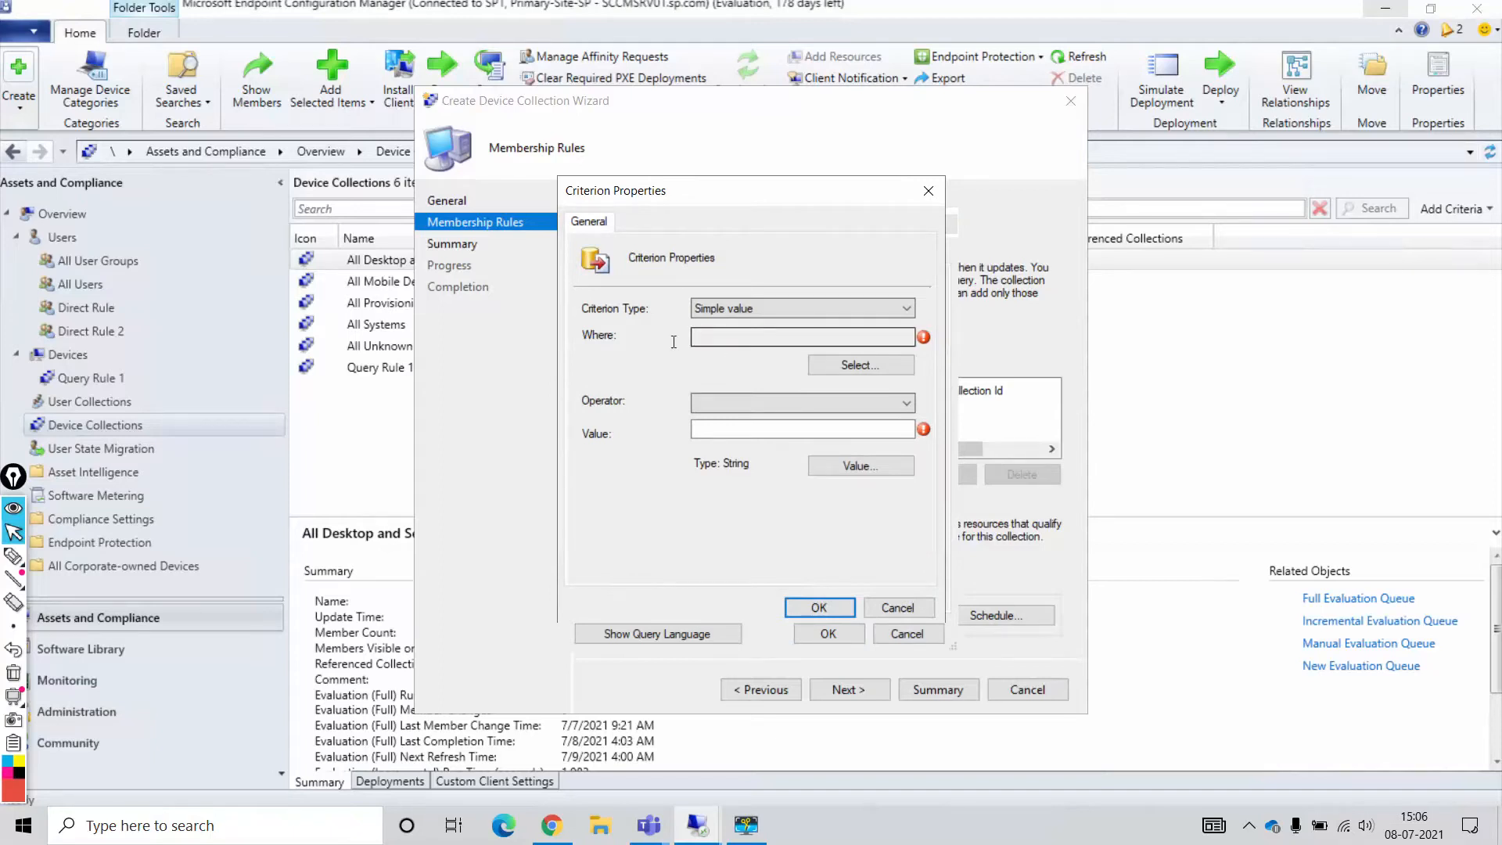
- Try Product Name from the Installed Software class as the criterion's attribute and look up its available values
{"action": "left_click", "coordinate": [867, 369]}
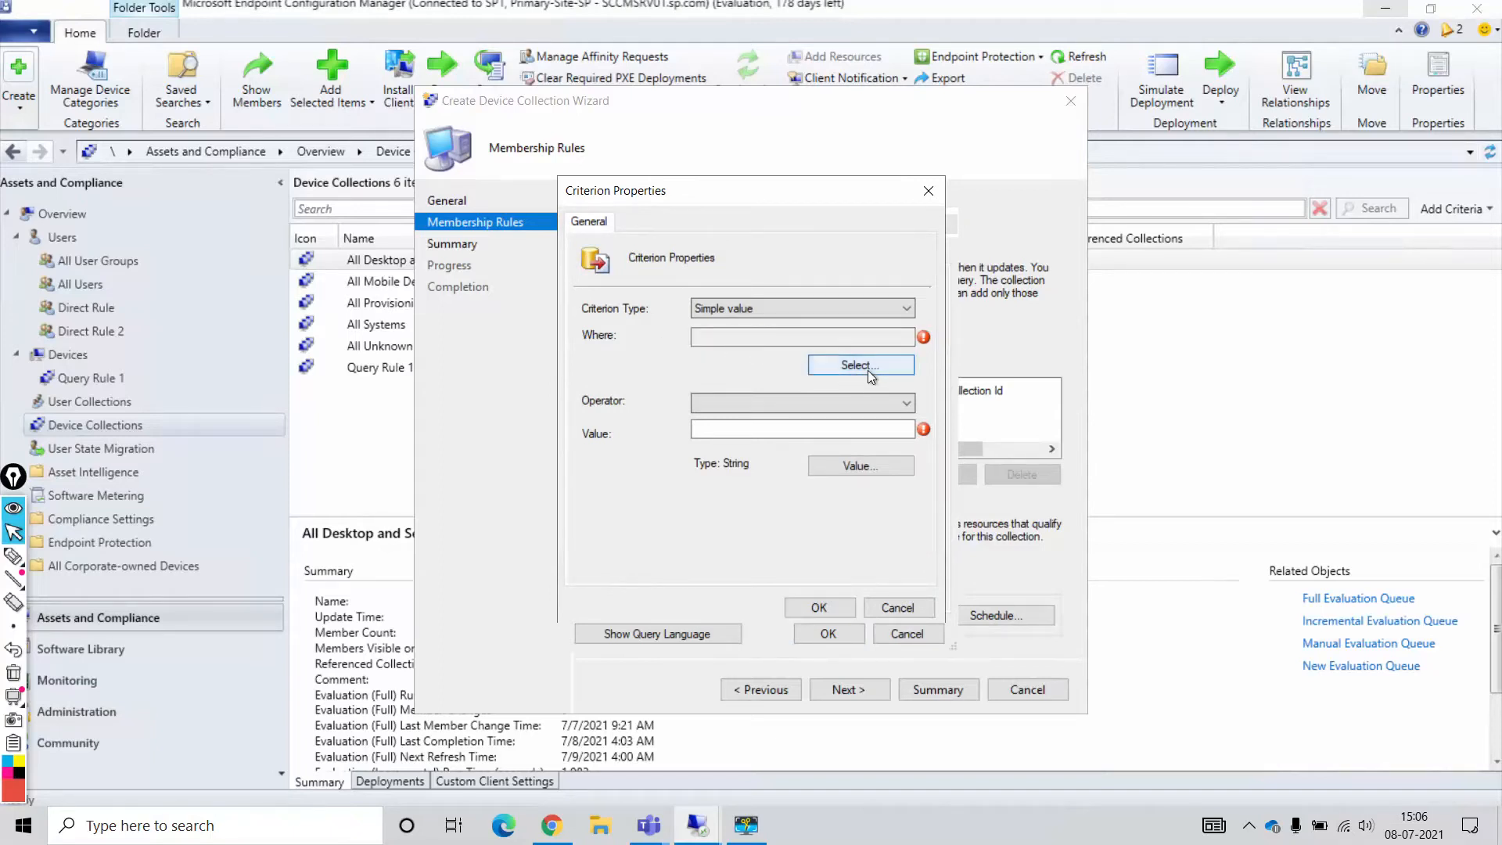
{"action": "left_click", "coordinate": [817, 353]}
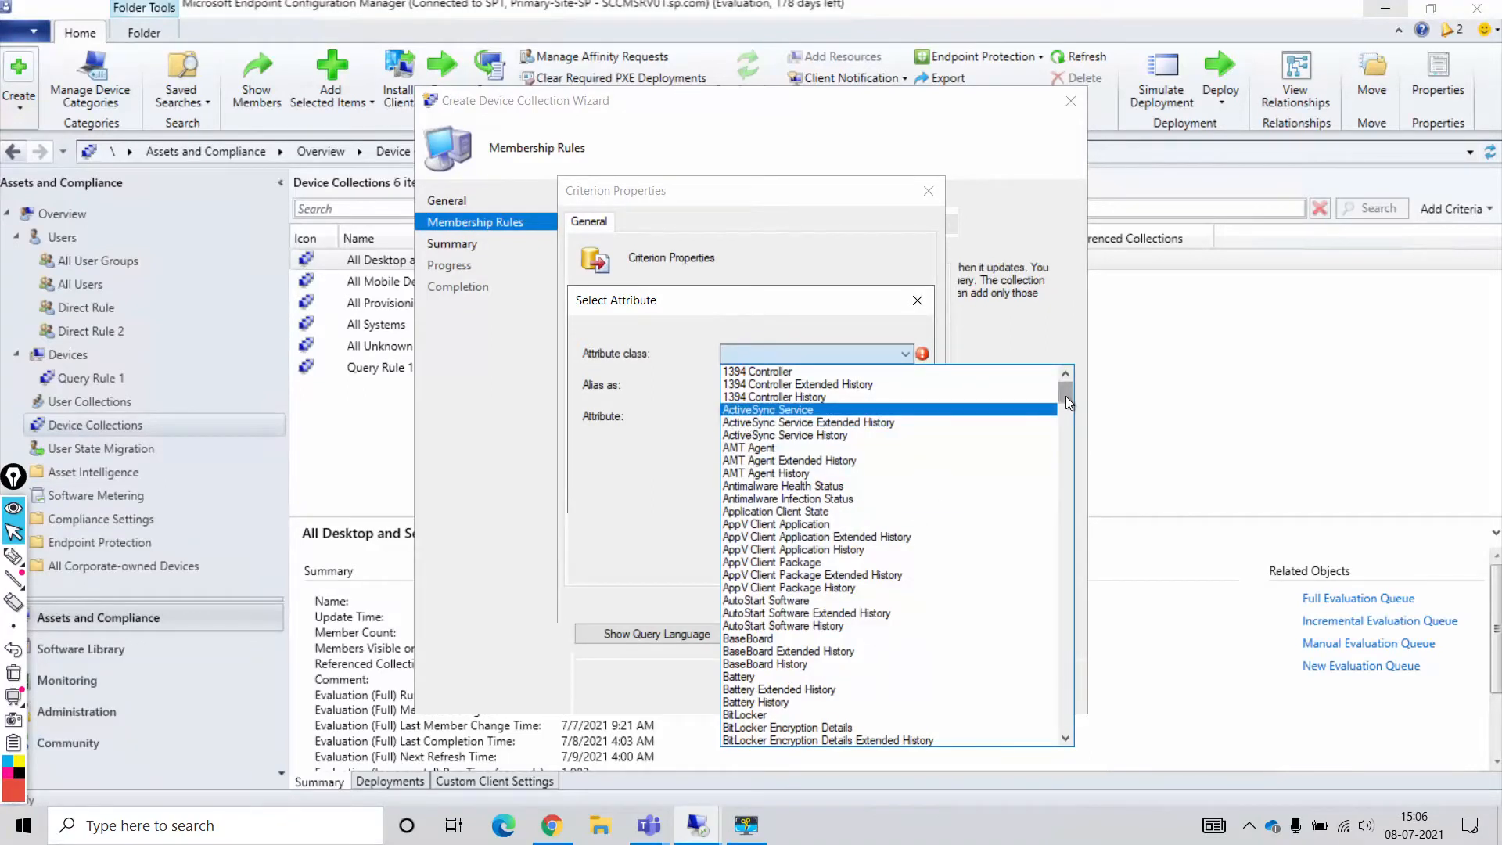
{"action": "left_click_drag", "start_coordinate": [1065, 396], "coordinate": [1072, 482]}
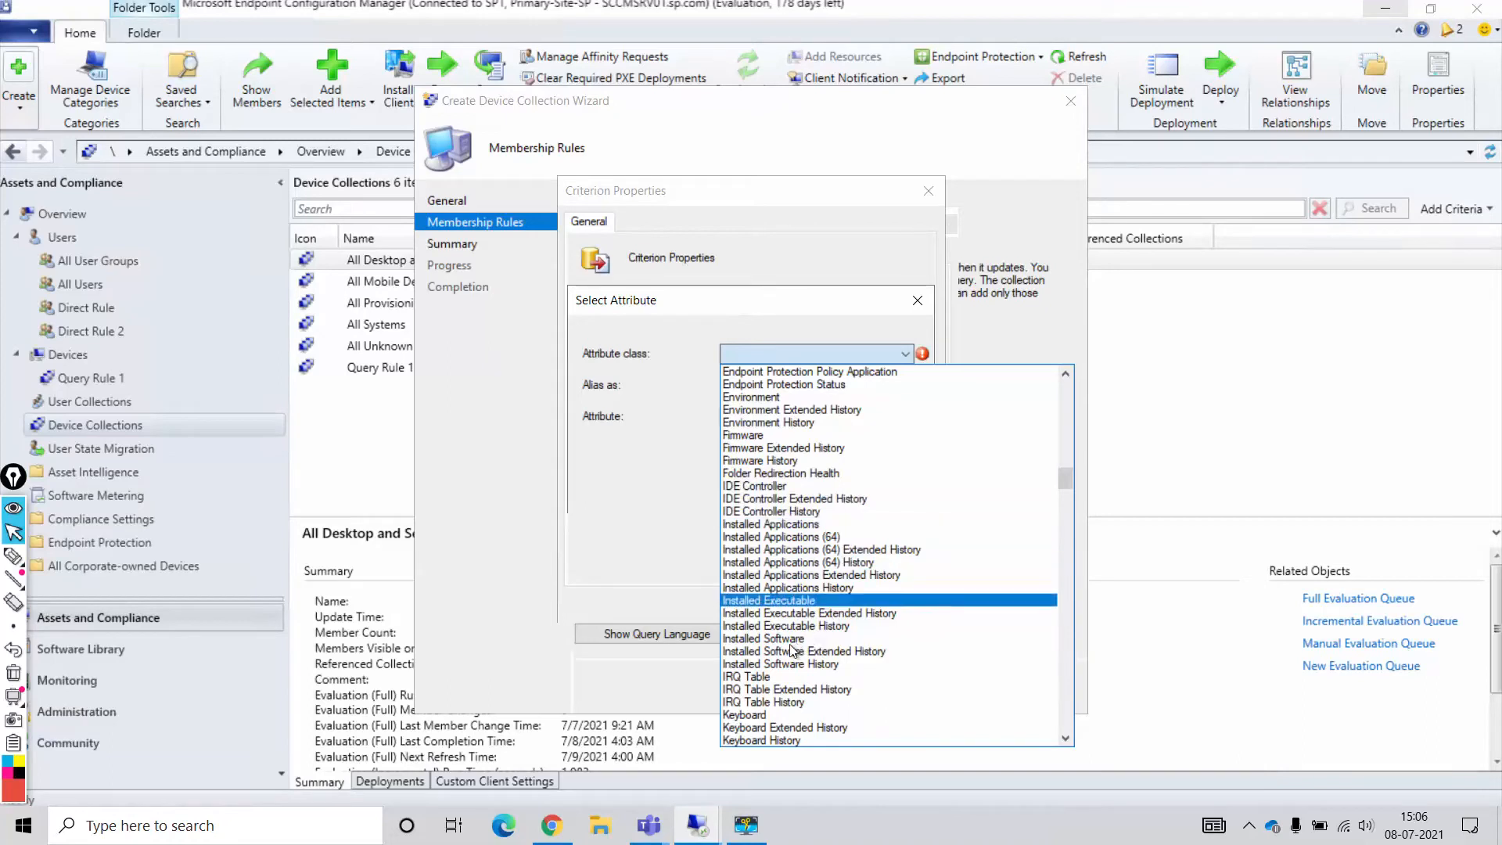
{"action": "left_click", "coordinate": [787, 637]}
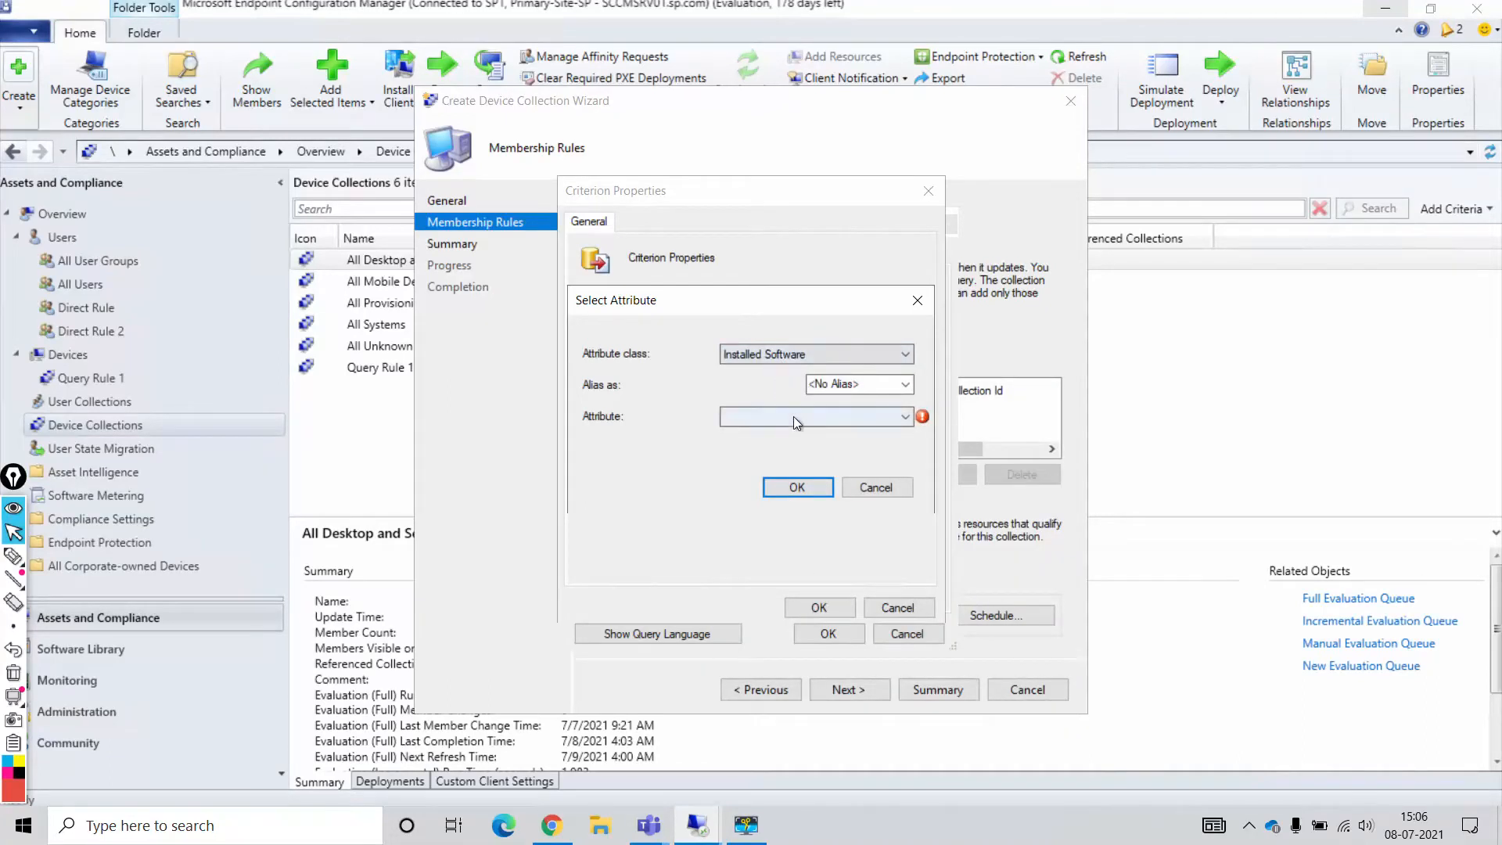
{"action": "left_click", "coordinate": [793, 416]}
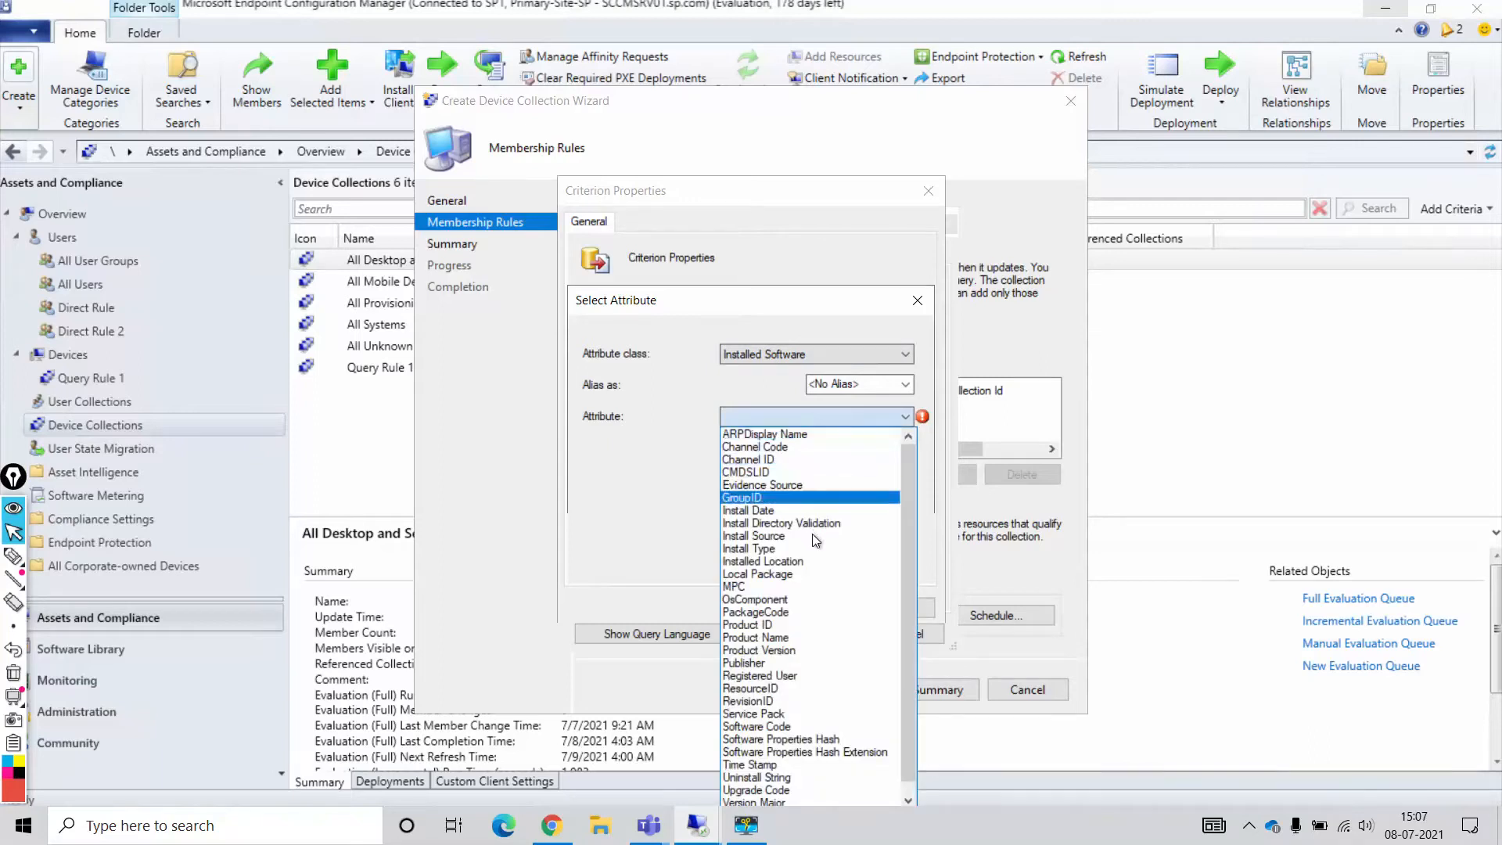
{"action": "scroll", "coordinate": [793, 511], "scroll_direction": "down", "scroll_amount": 1}
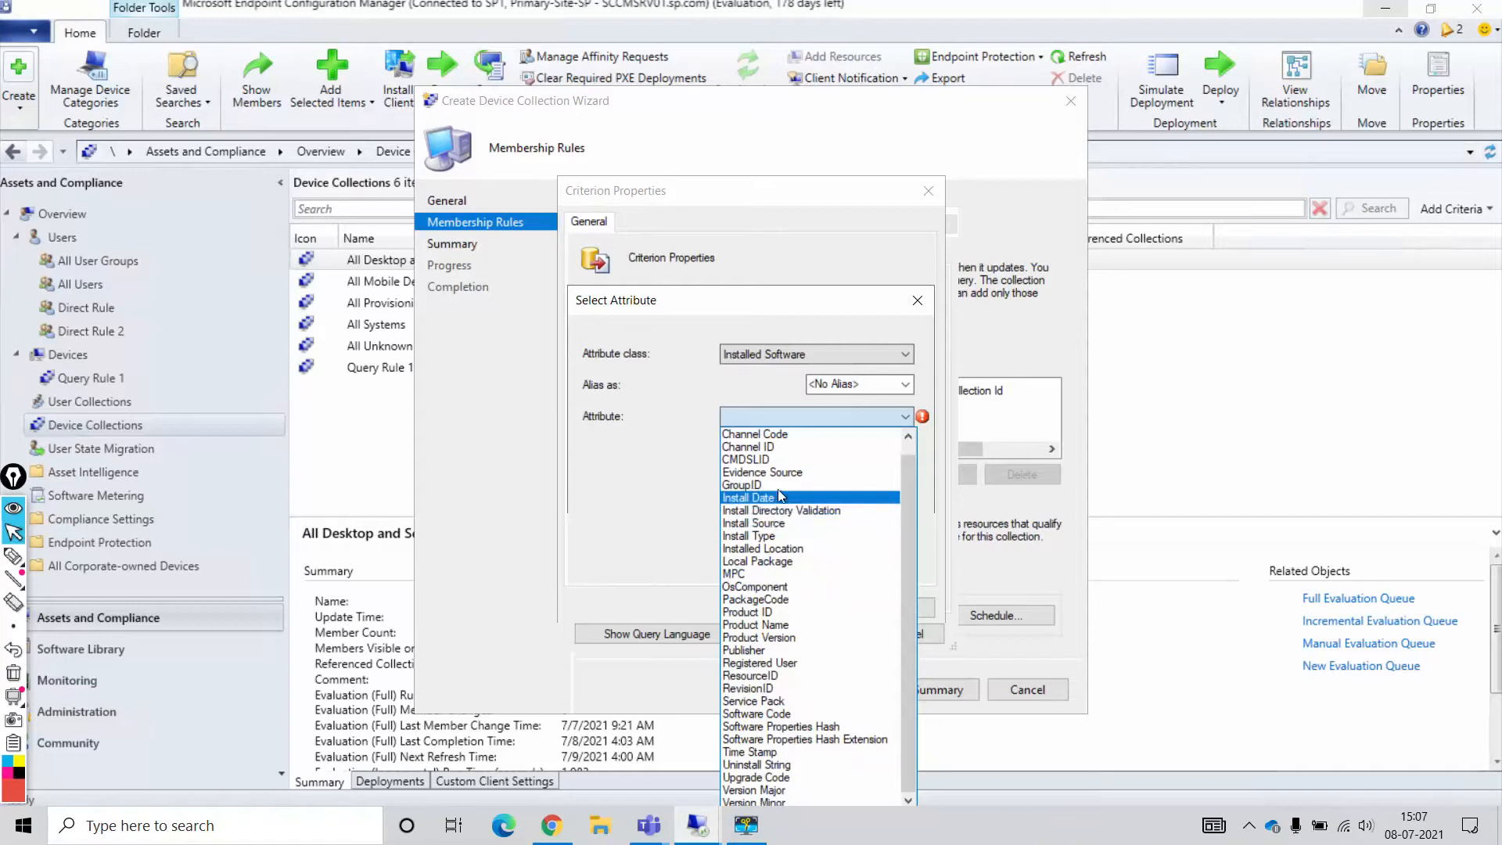
{"action": "scroll", "coordinate": [799, 484], "scroll_direction": "up", "scroll_amount": 1}
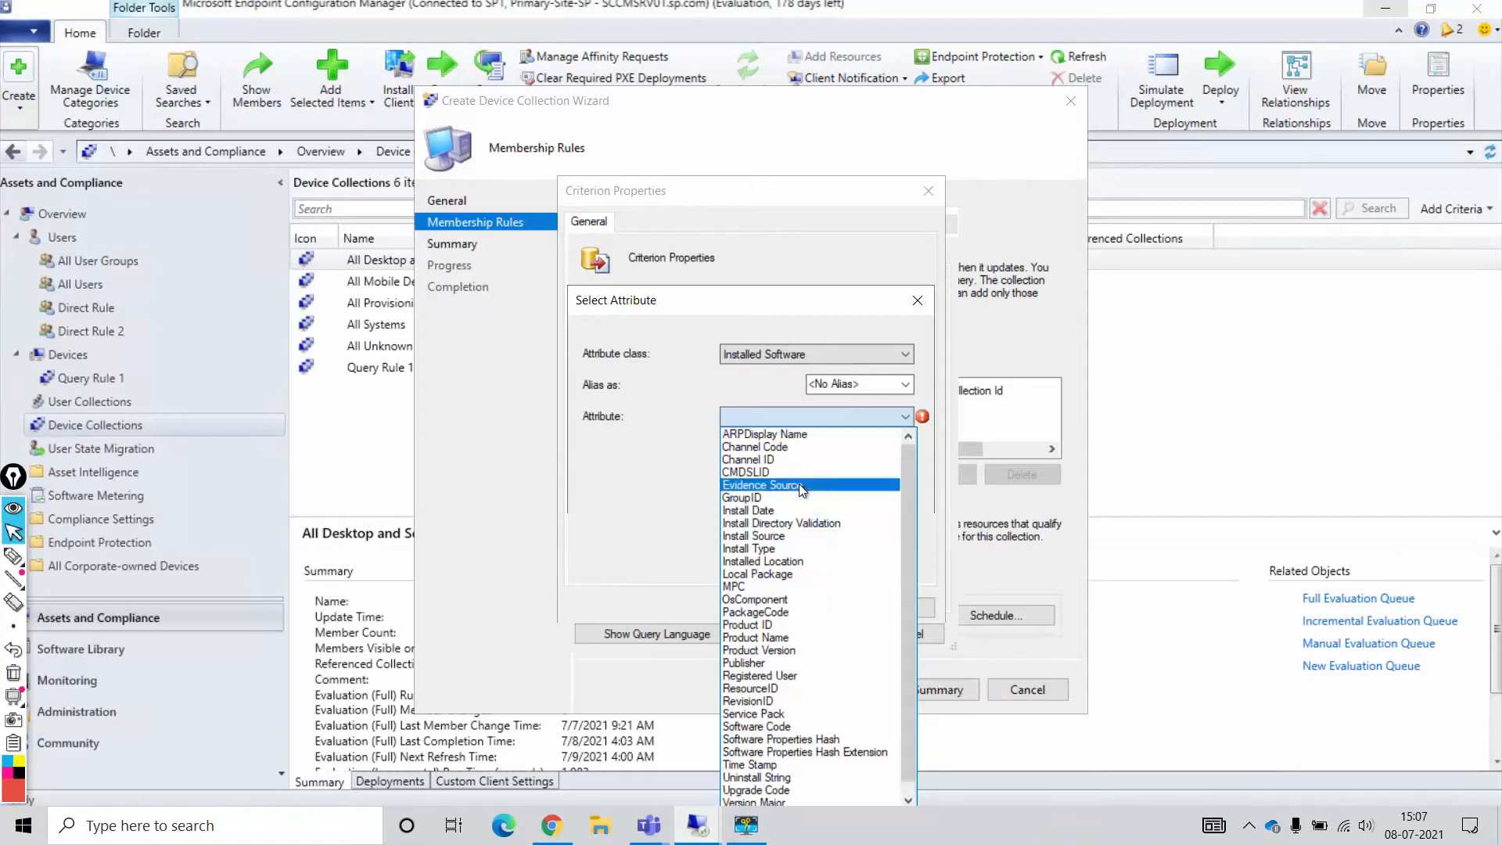
{"action": "scroll", "coordinate": [799, 483], "scroll_direction": "down", "scroll_amount": 1}
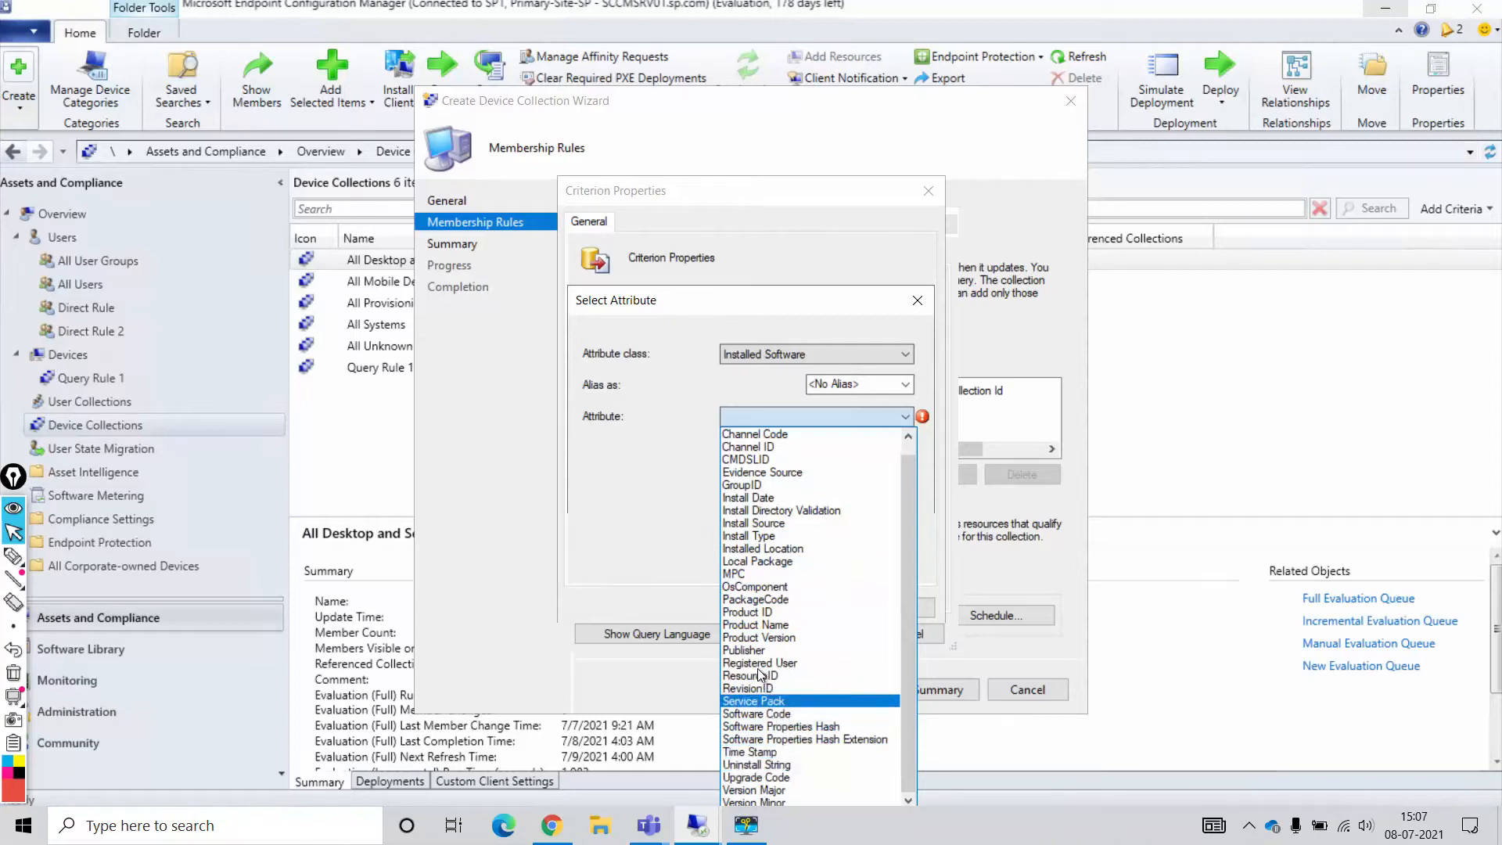
{"action": "left_click", "coordinate": [749, 623]}
{"action": "left_click", "coordinate": [771, 485]}
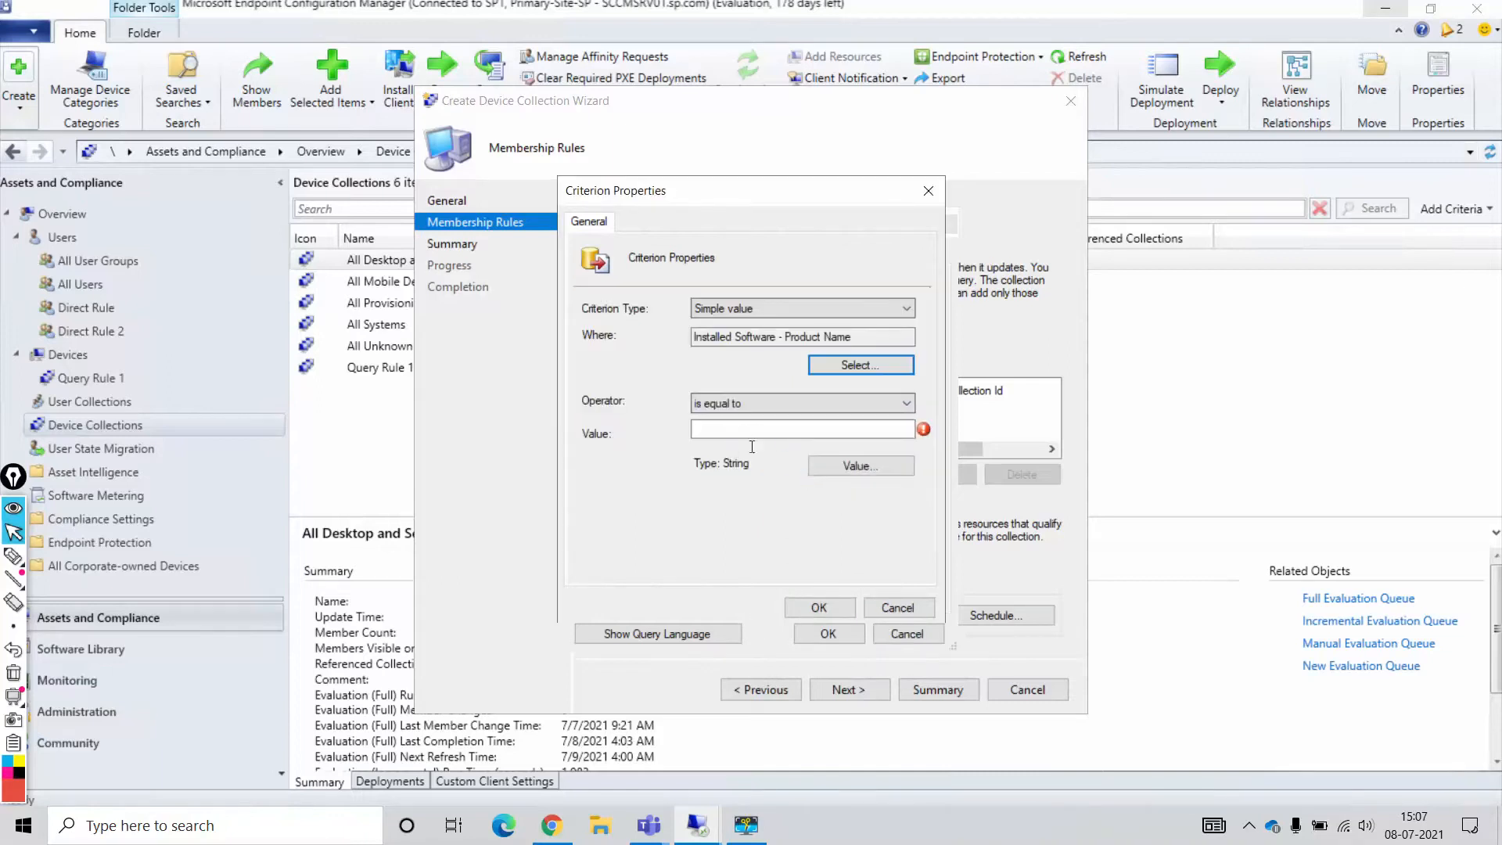
{"action": "left_click", "coordinate": [841, 465]}
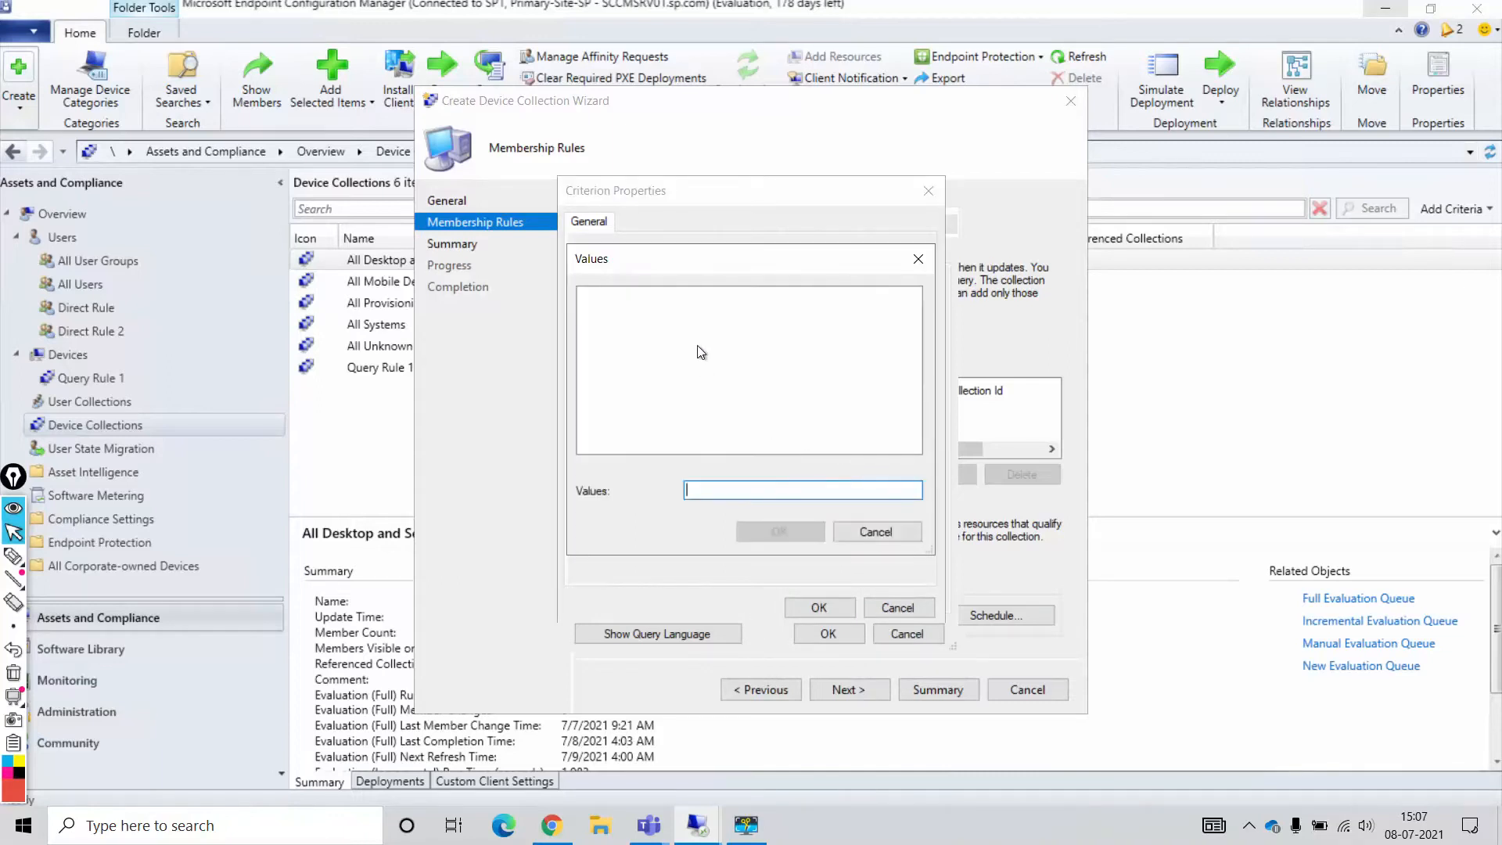
{"action": "left_click", "coordinate": [862, 531]}
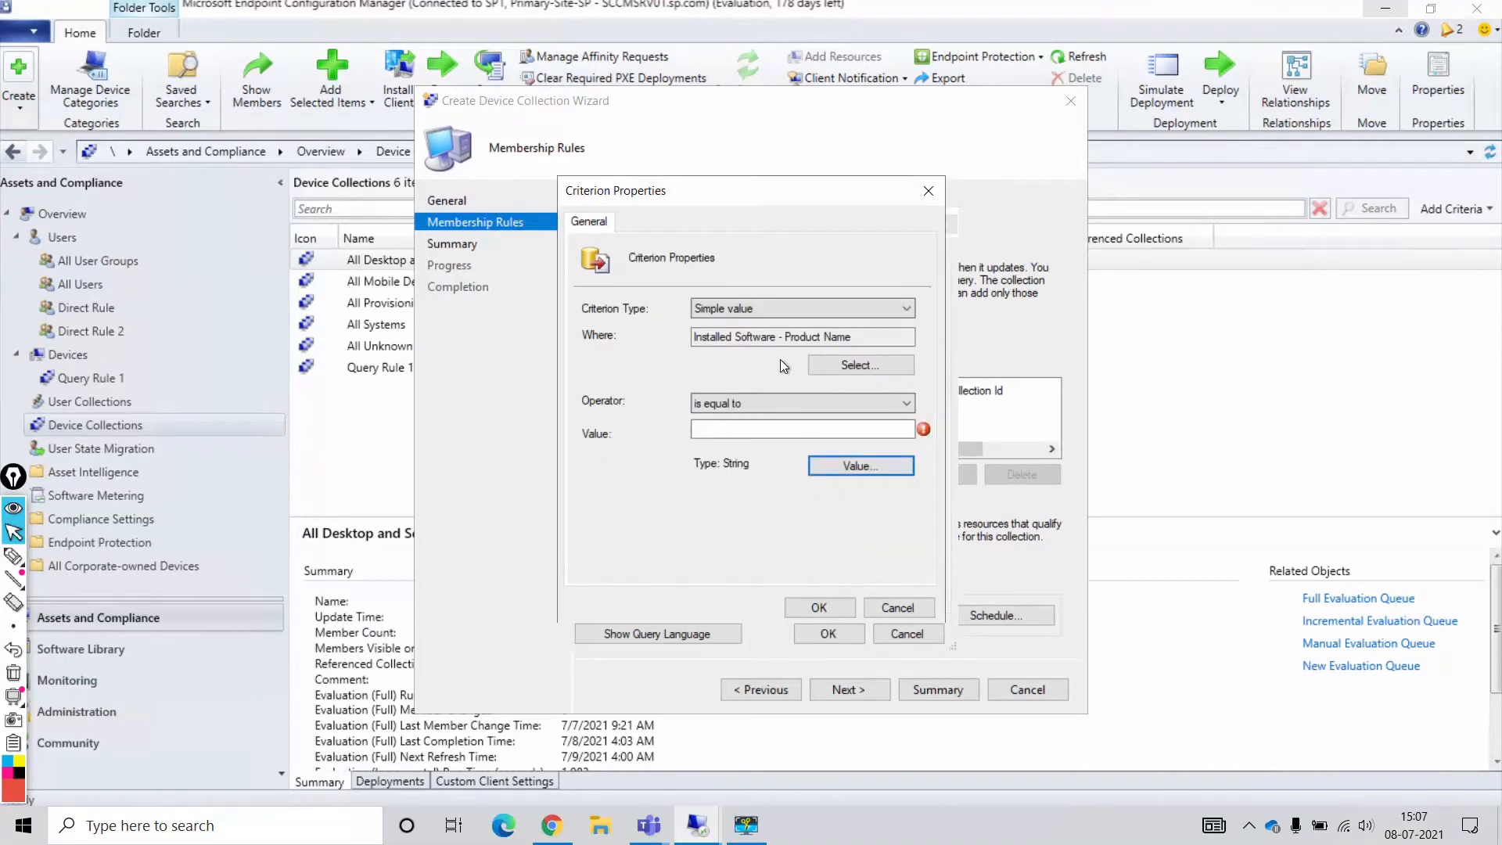
- Set the criterion's attribute to Total Physical Memory (KB) from the Memory class
{"action": "left_click", "coordinate": [838, 360]}
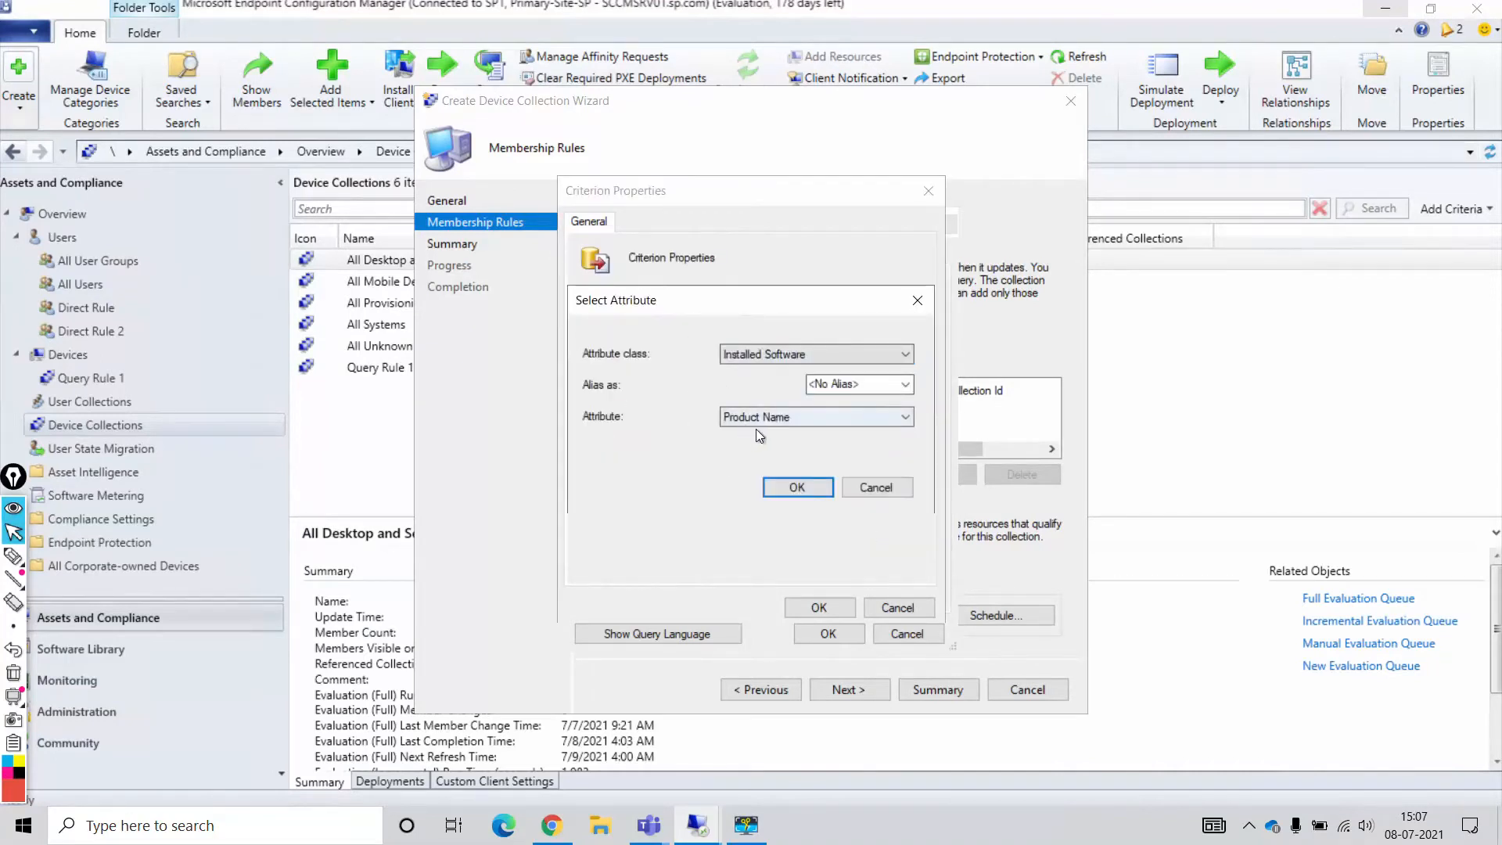
{"action": "left_click", "coordinate": [771, 355]}
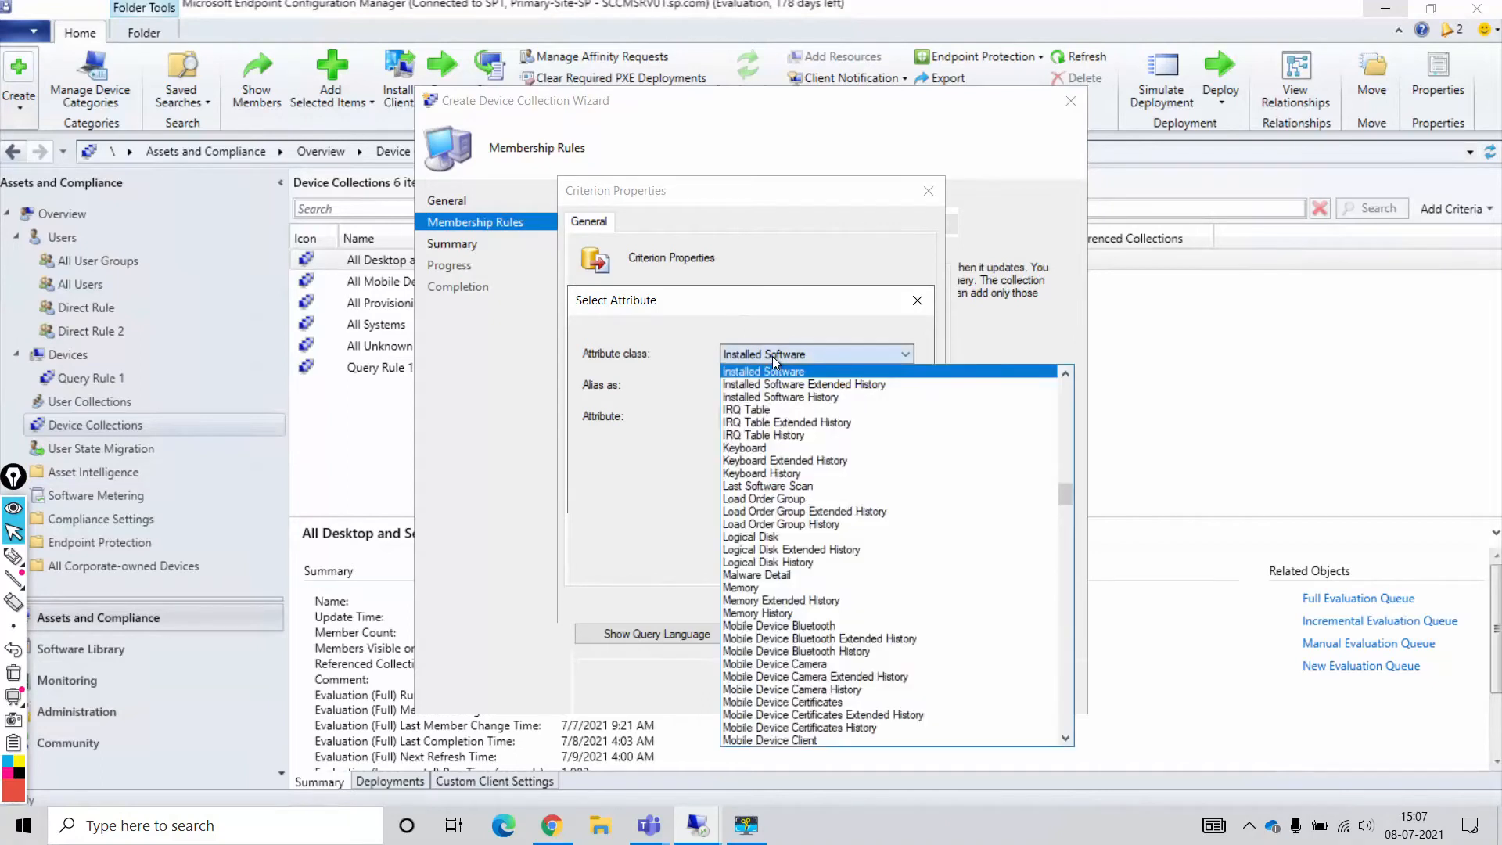
{"action": "left_click", "coordinate": [749, 584]}
{"action": "left_click", "coordinate": [759, 413]}
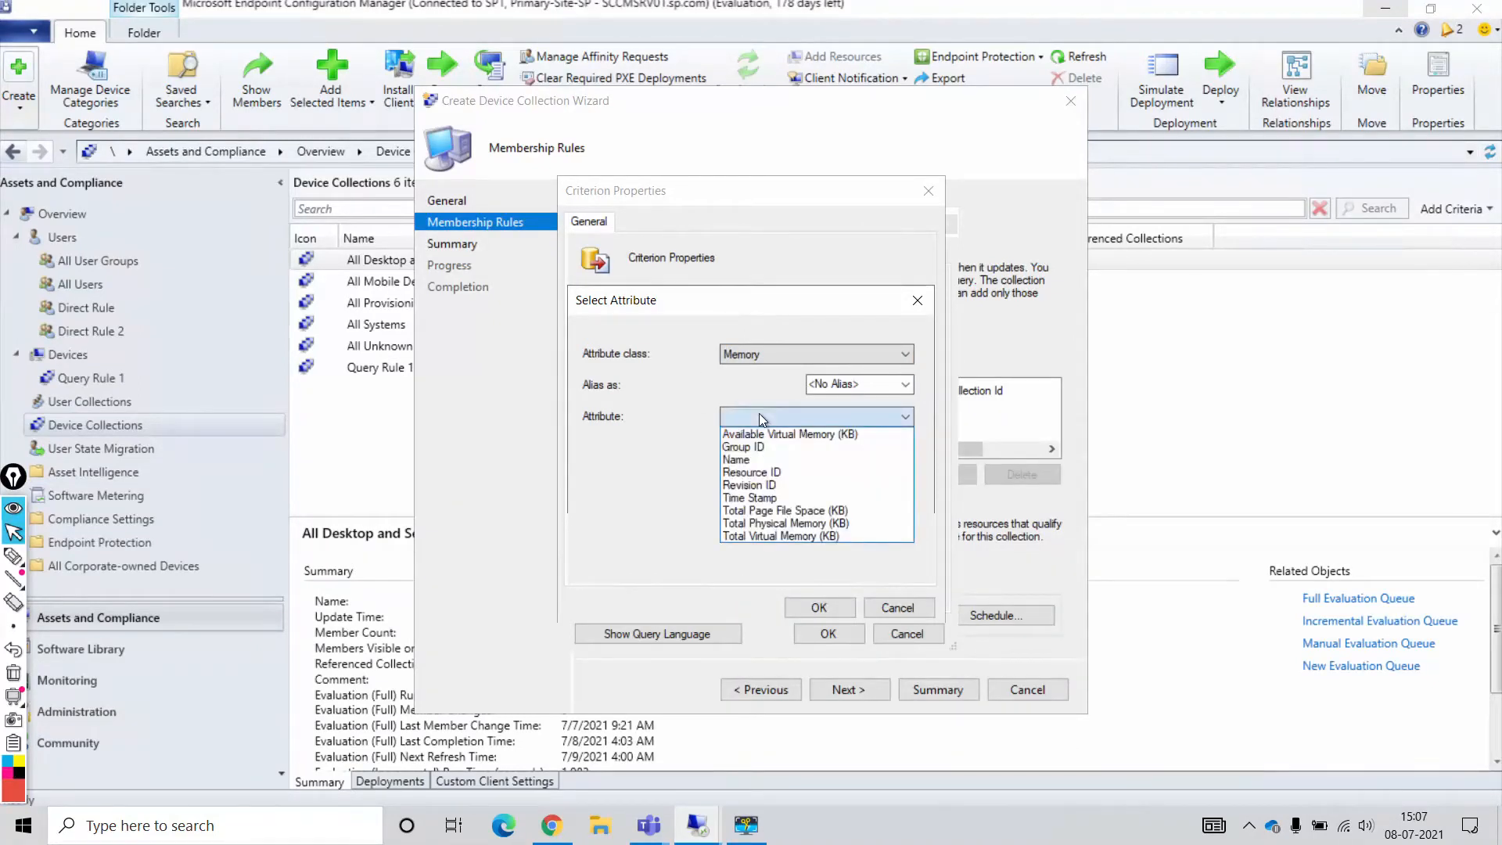
{"action": "left_click", "coordinate": [771, 522]}
{"action": "left_click", "coordinate": [791, 489]}
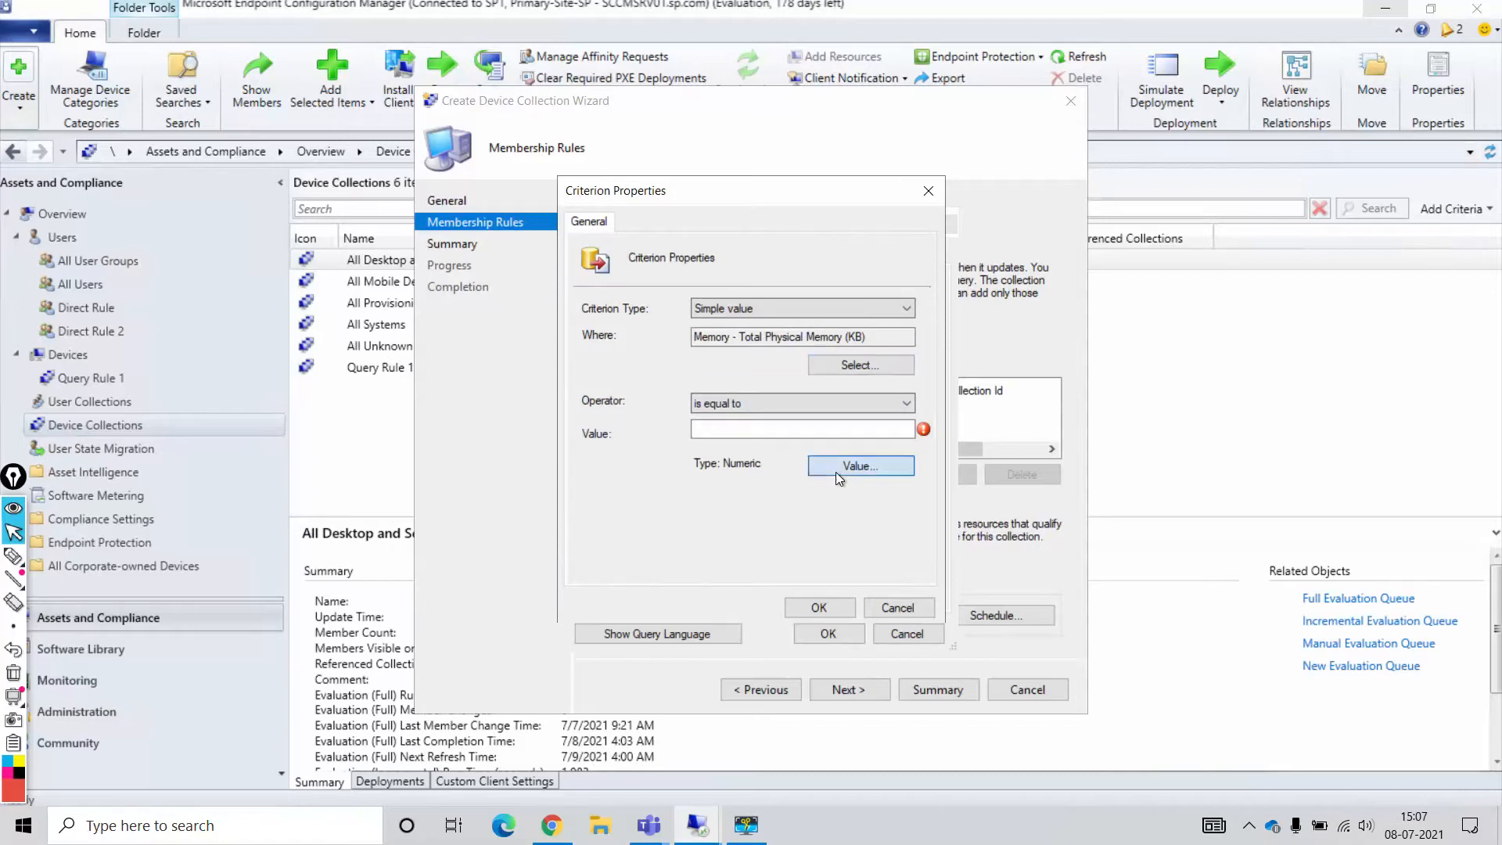
- Set the memory criterion to equal the available value 3669556, and accept the query statement and the Query2 rule
{"action": "left_click", "coordinate": [835, 470]}
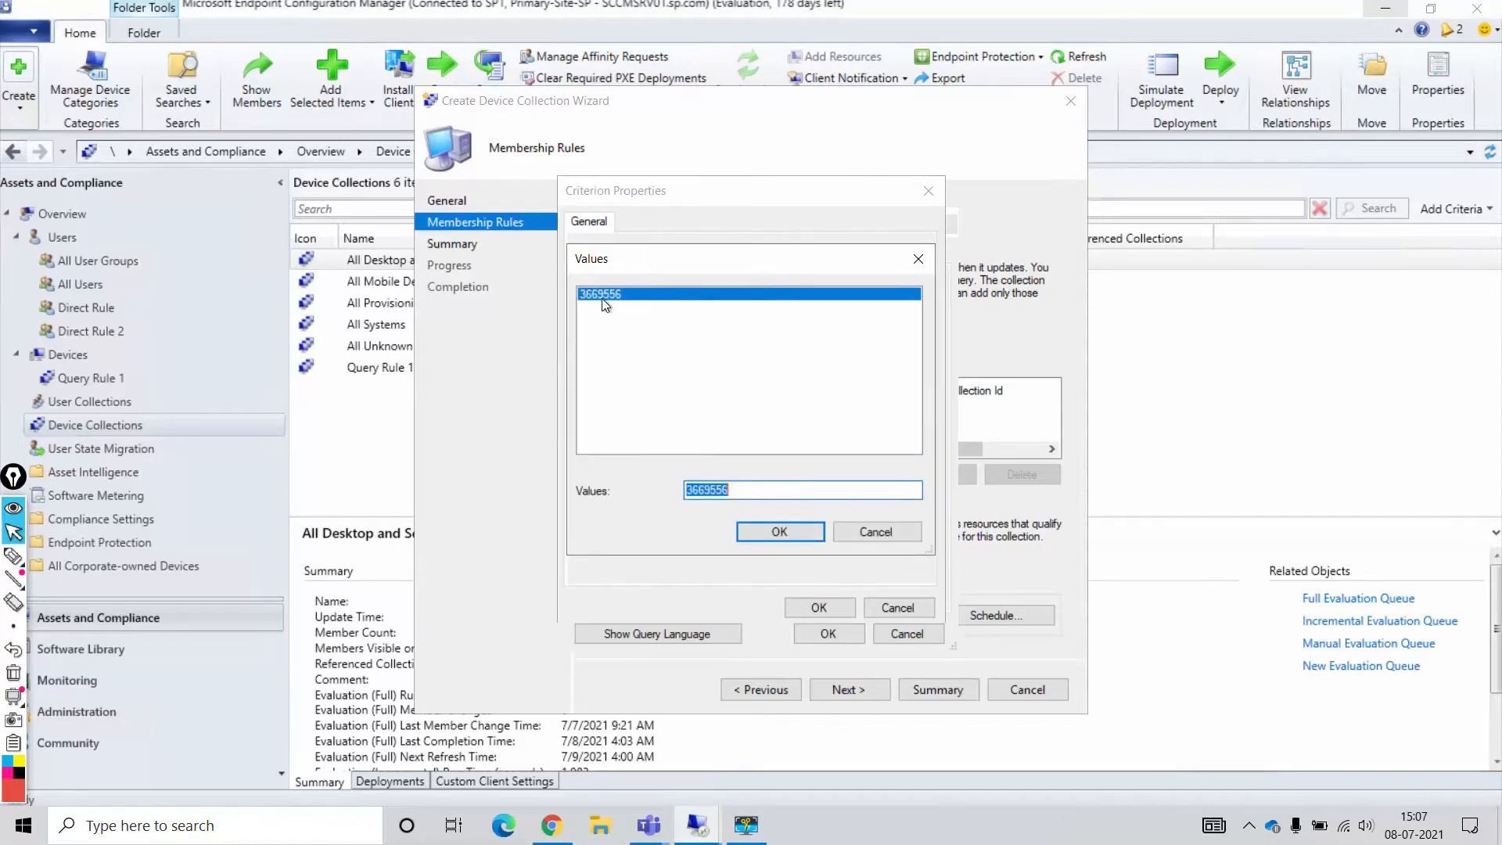
{"action": "left_click", "coordinate": [785, 525]}
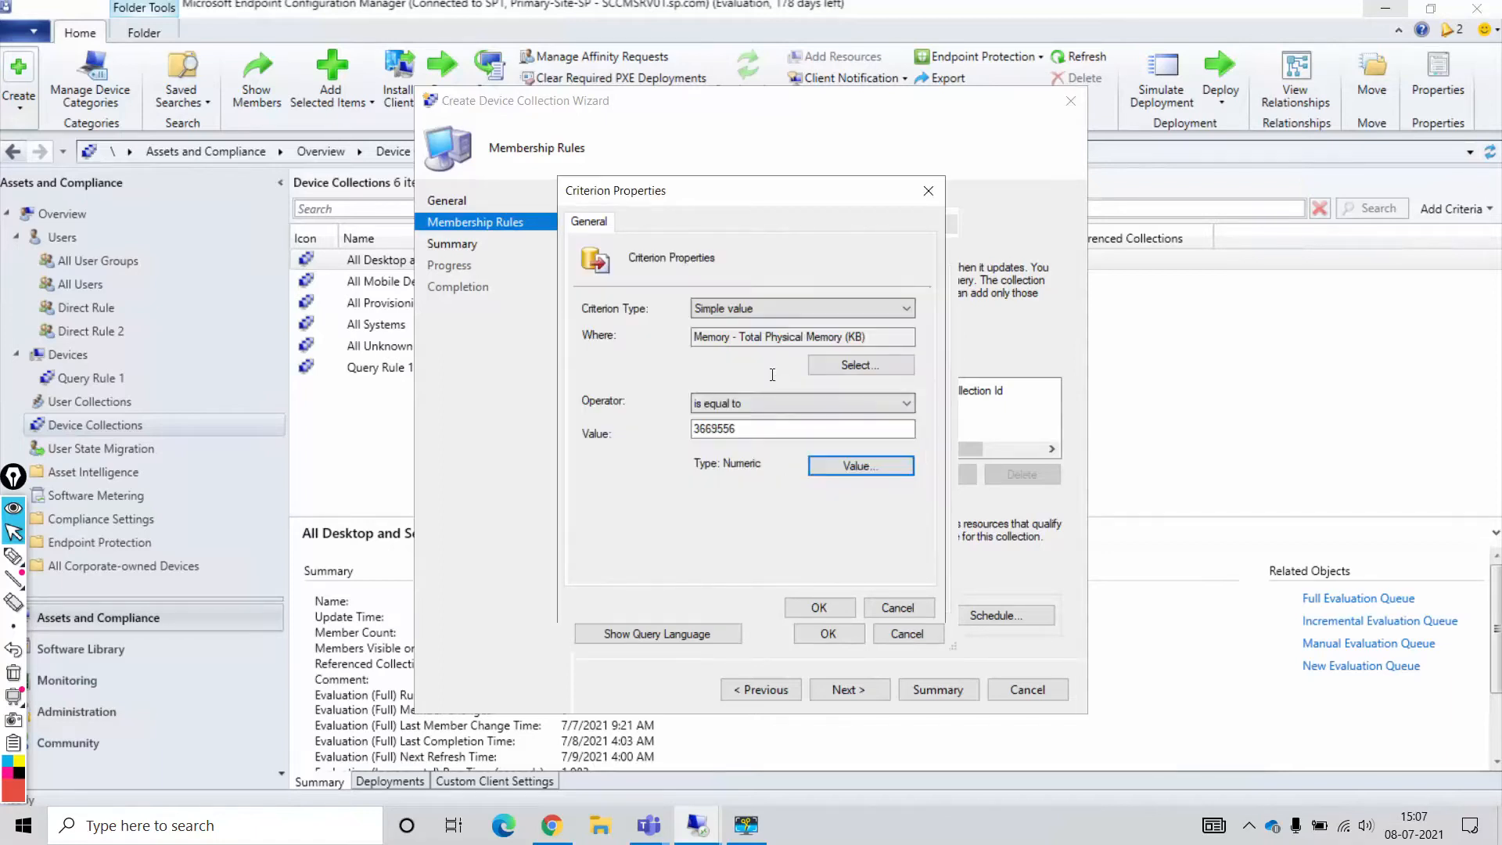
{"action": "left_click", "coordinate": [818, 607]}
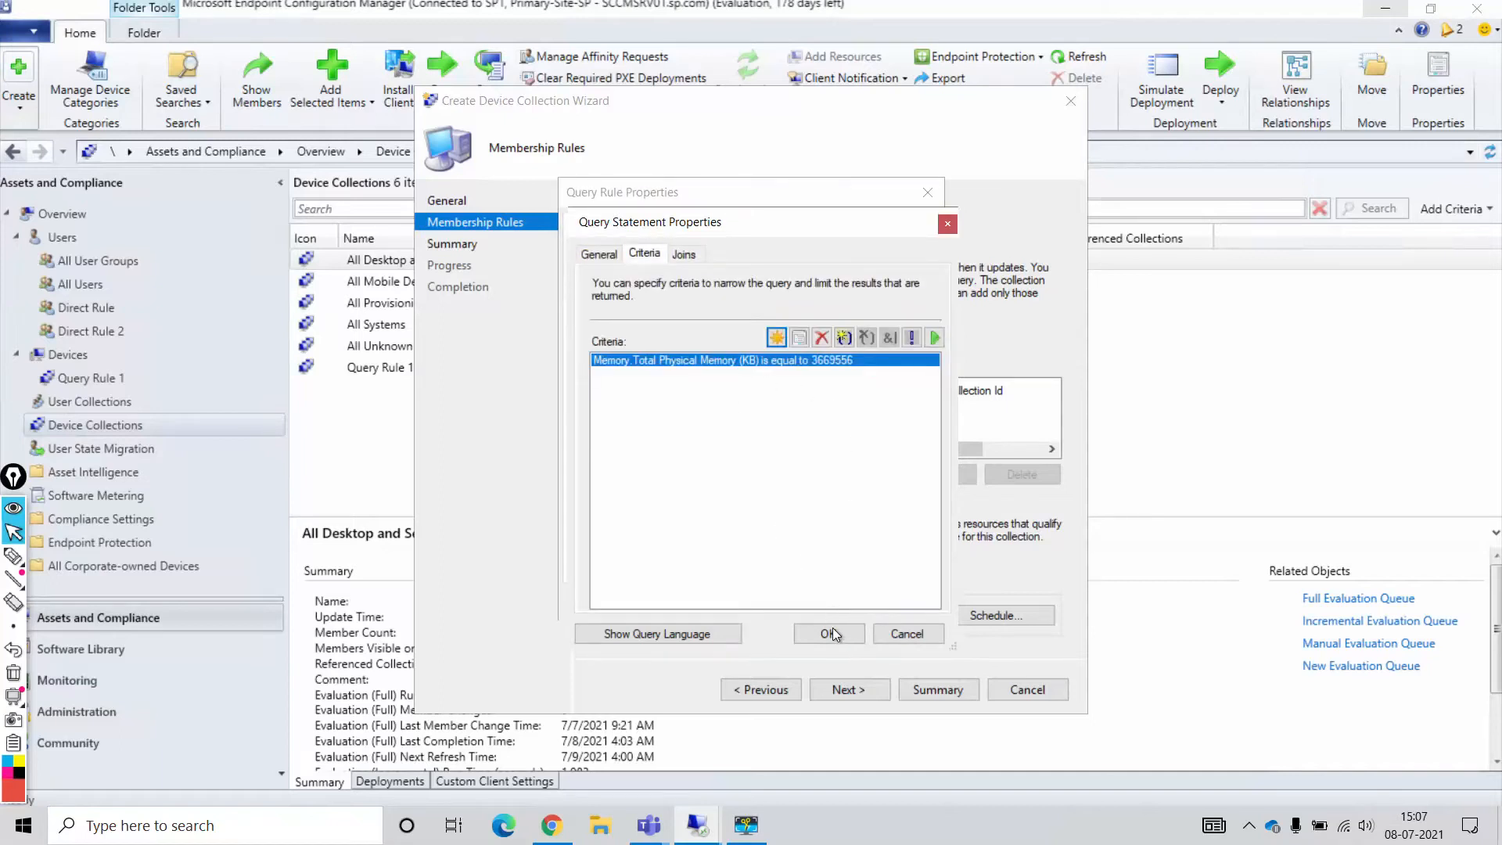
{"action": "left_click", "coordinate": [829, 635]}
{"action": "left_click", "coordinate": [814, 600]}
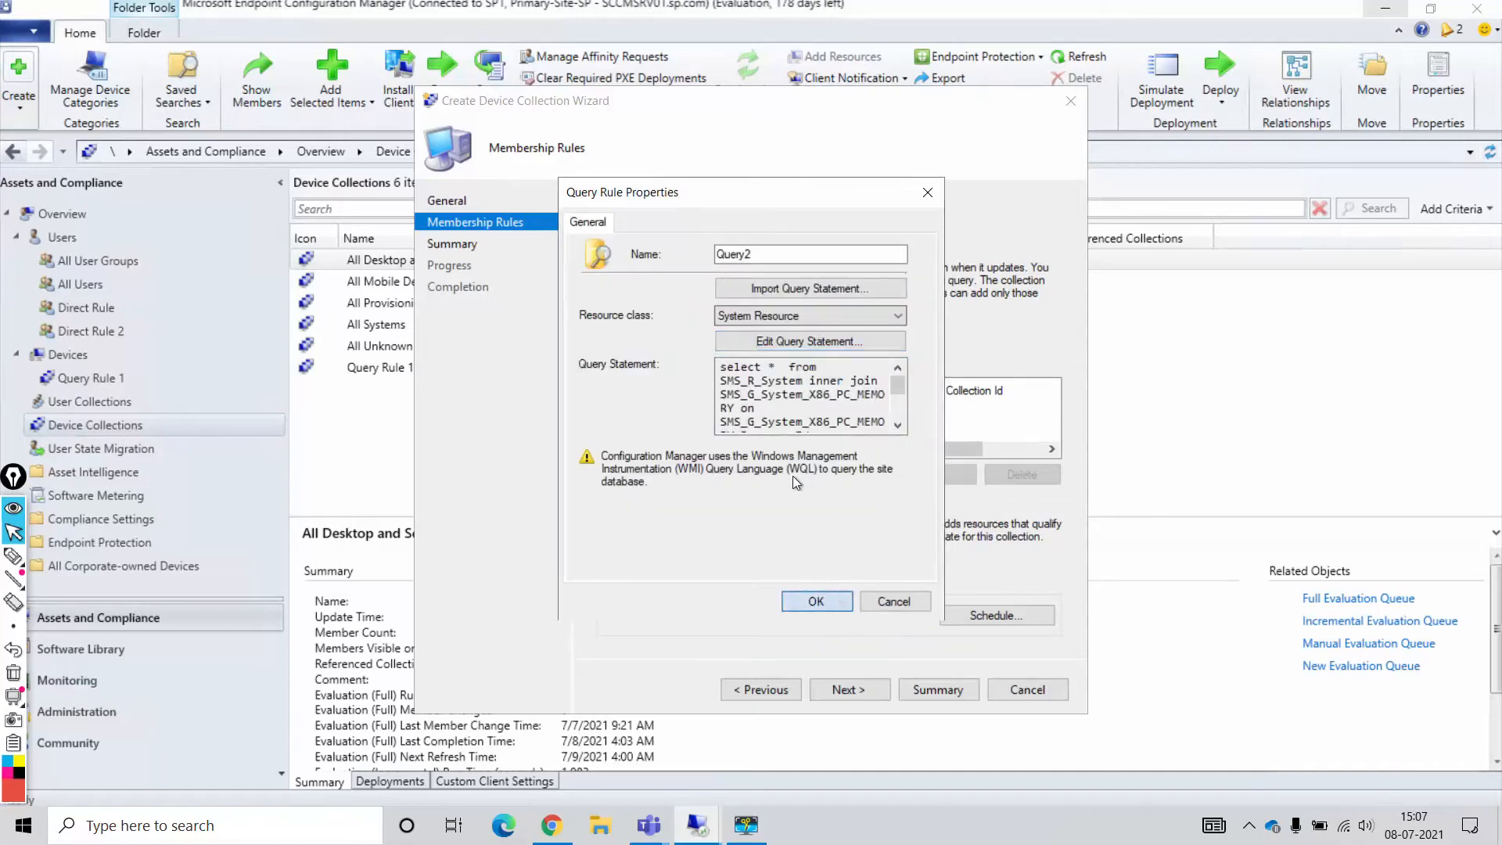
- Enable incremental updates for the Query Rule 2 collection and finish creating it
{"action": "left_click", "coordinate": [848, 688]}
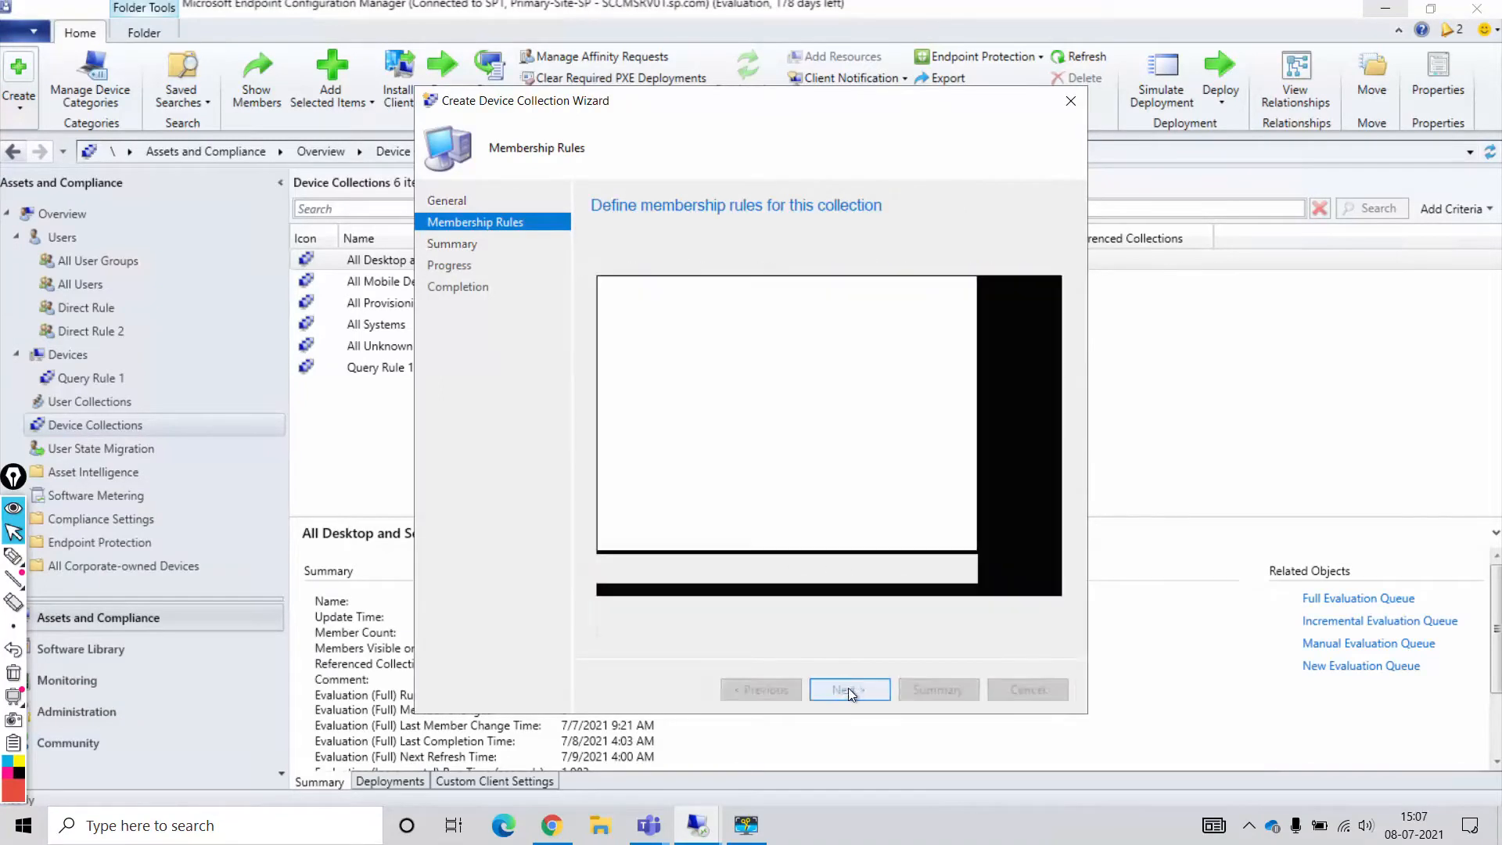
{"action": "left_click", "coordinate": [759, 690]}
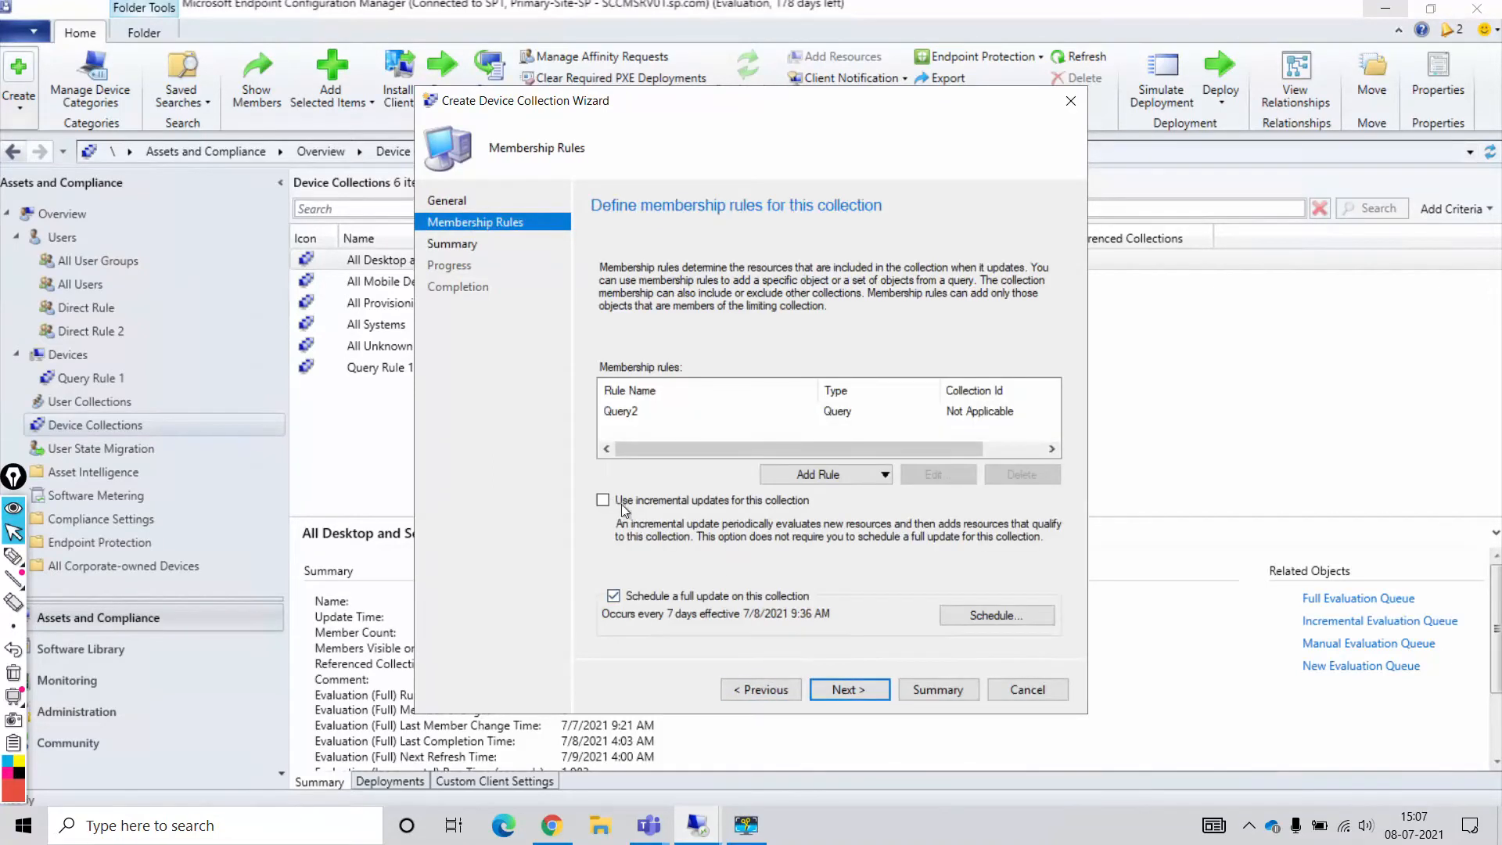
{"action": "left_click", "coordinate": [603, 501]}
{"action": "left_click", "coordinate": [861, 695]}
{"action": "left_click", "coordinate": [859, 690]}
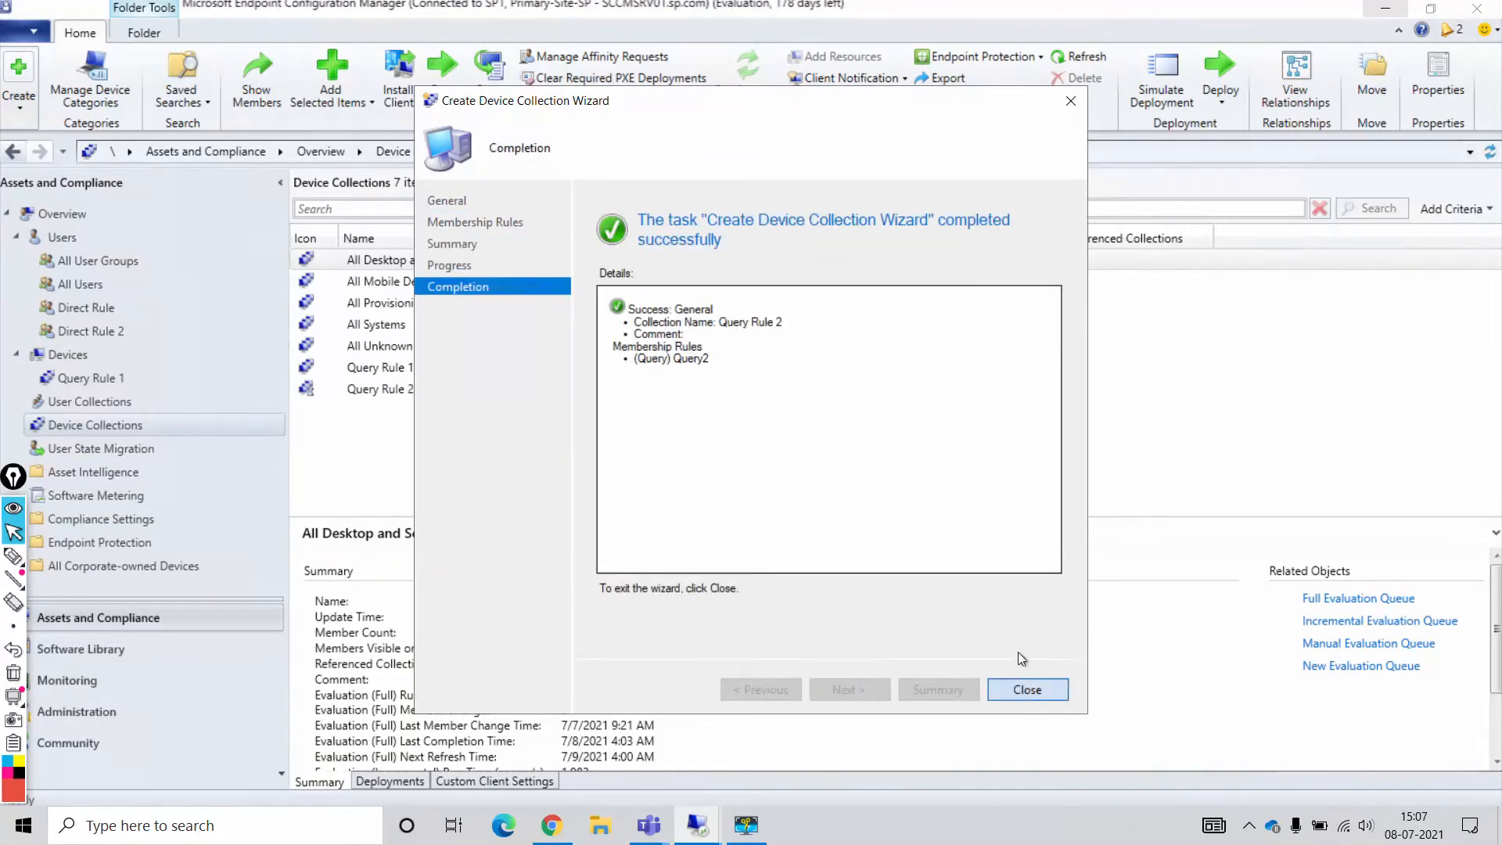
{"action": "left_click", "coordinate": [1005, 690]}
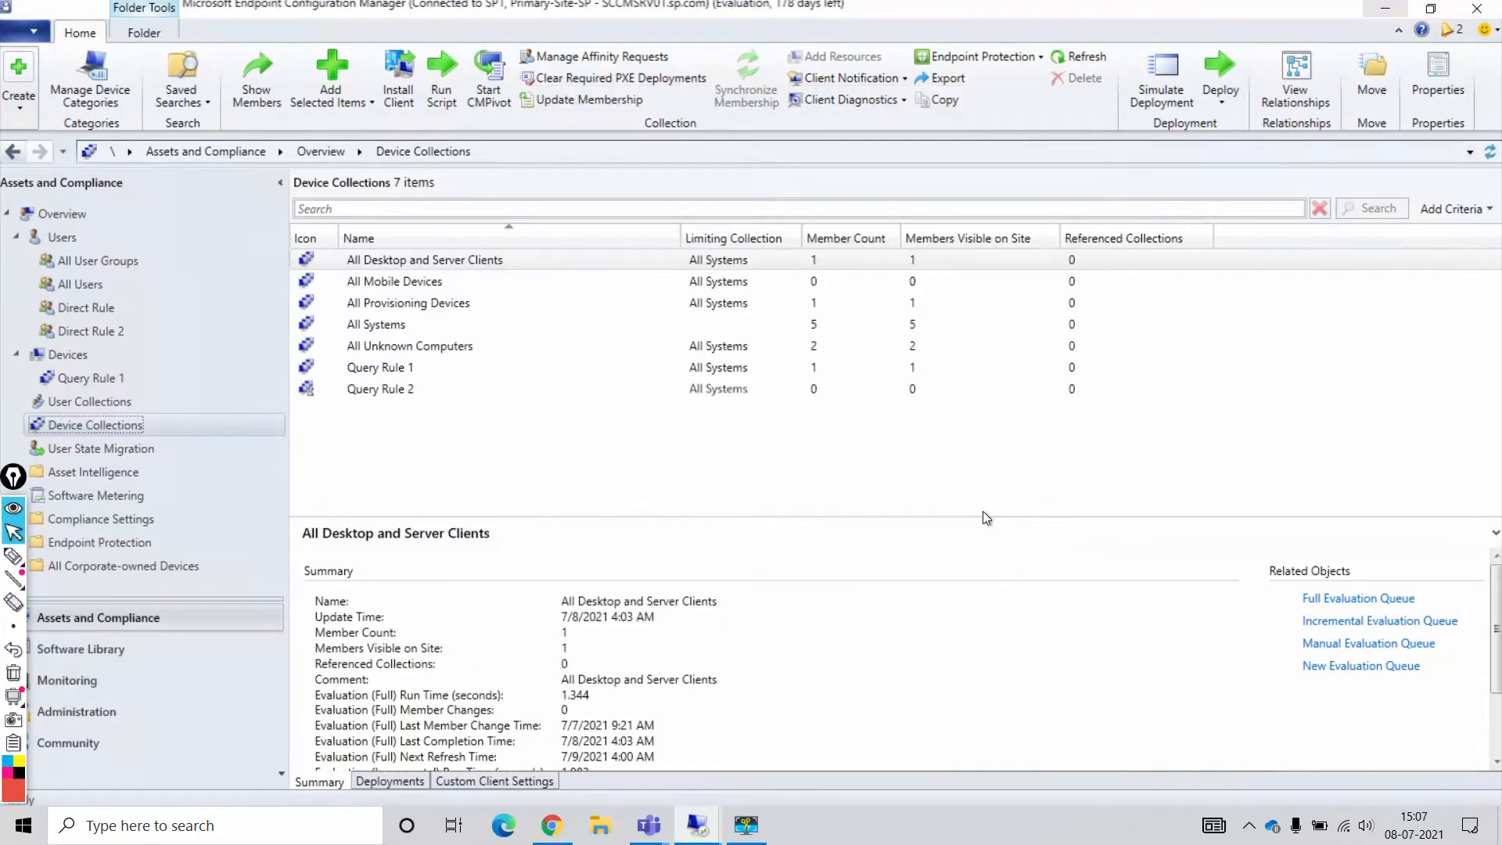
- Refresh the Query Rule 2 device collection until its membership is updated
{"action": "right_click", "coordinate": [392, 388]}
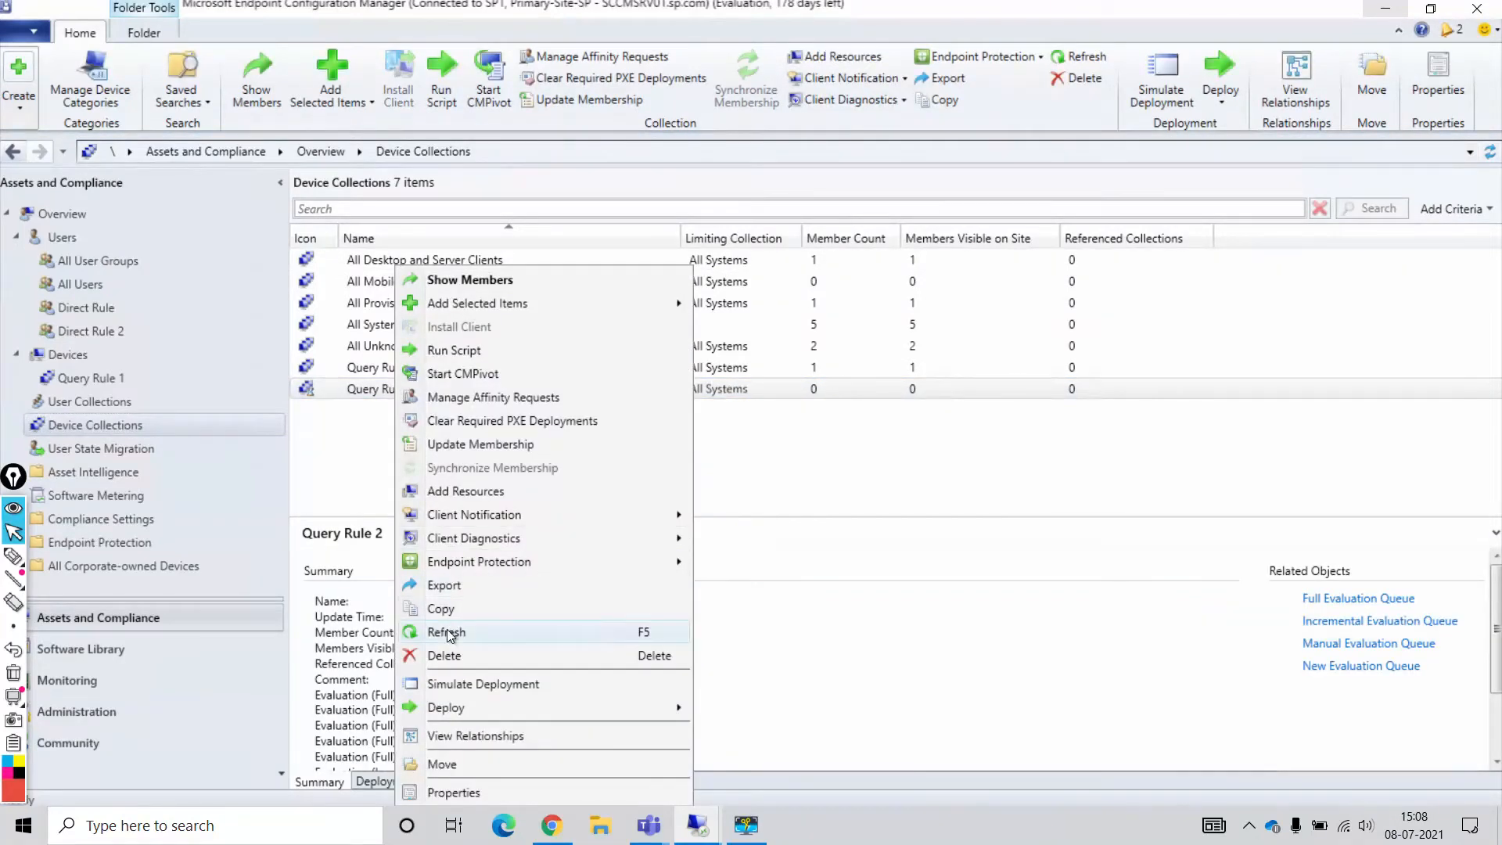
{"action": "left_click", "coordinate": [449, 633]}
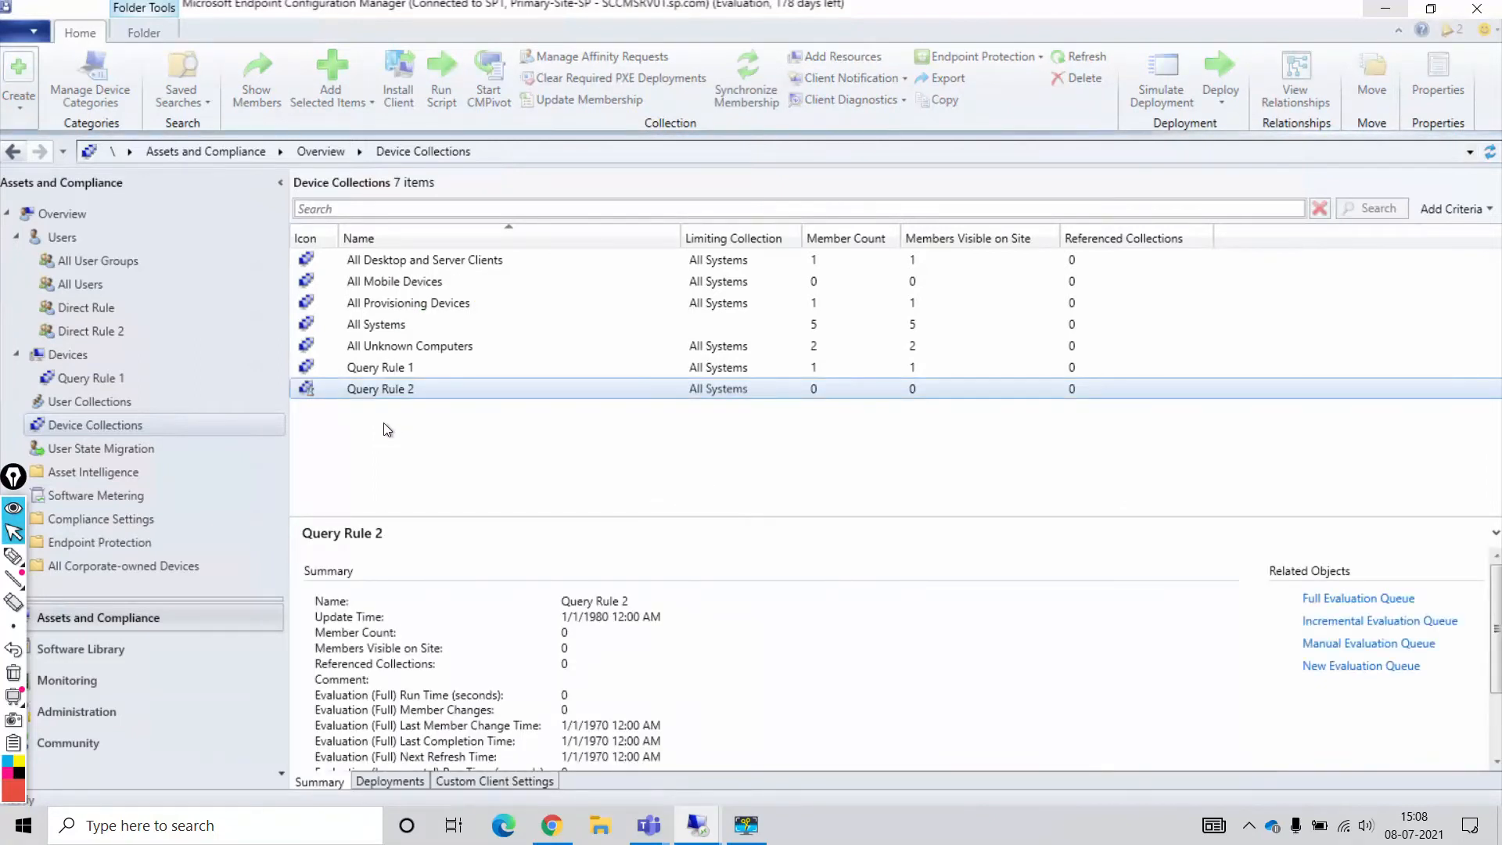
{"action": "left_click", "coordinate": [390, 392]}
{"action": "right_click", "coordinate": [392, 389]}
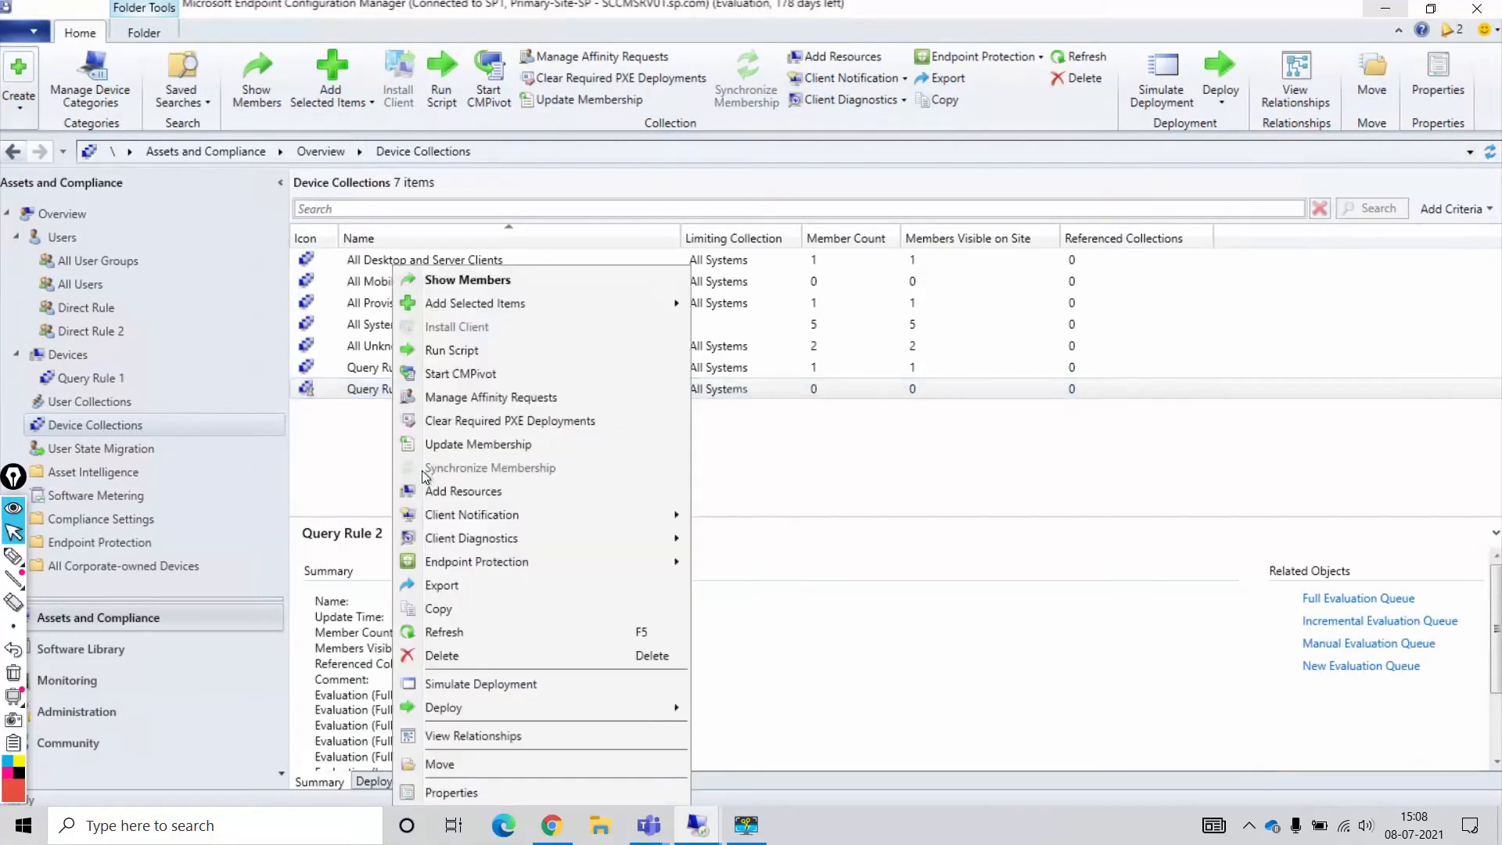
{"action": "left_click", "coordinate": [445, 633]}
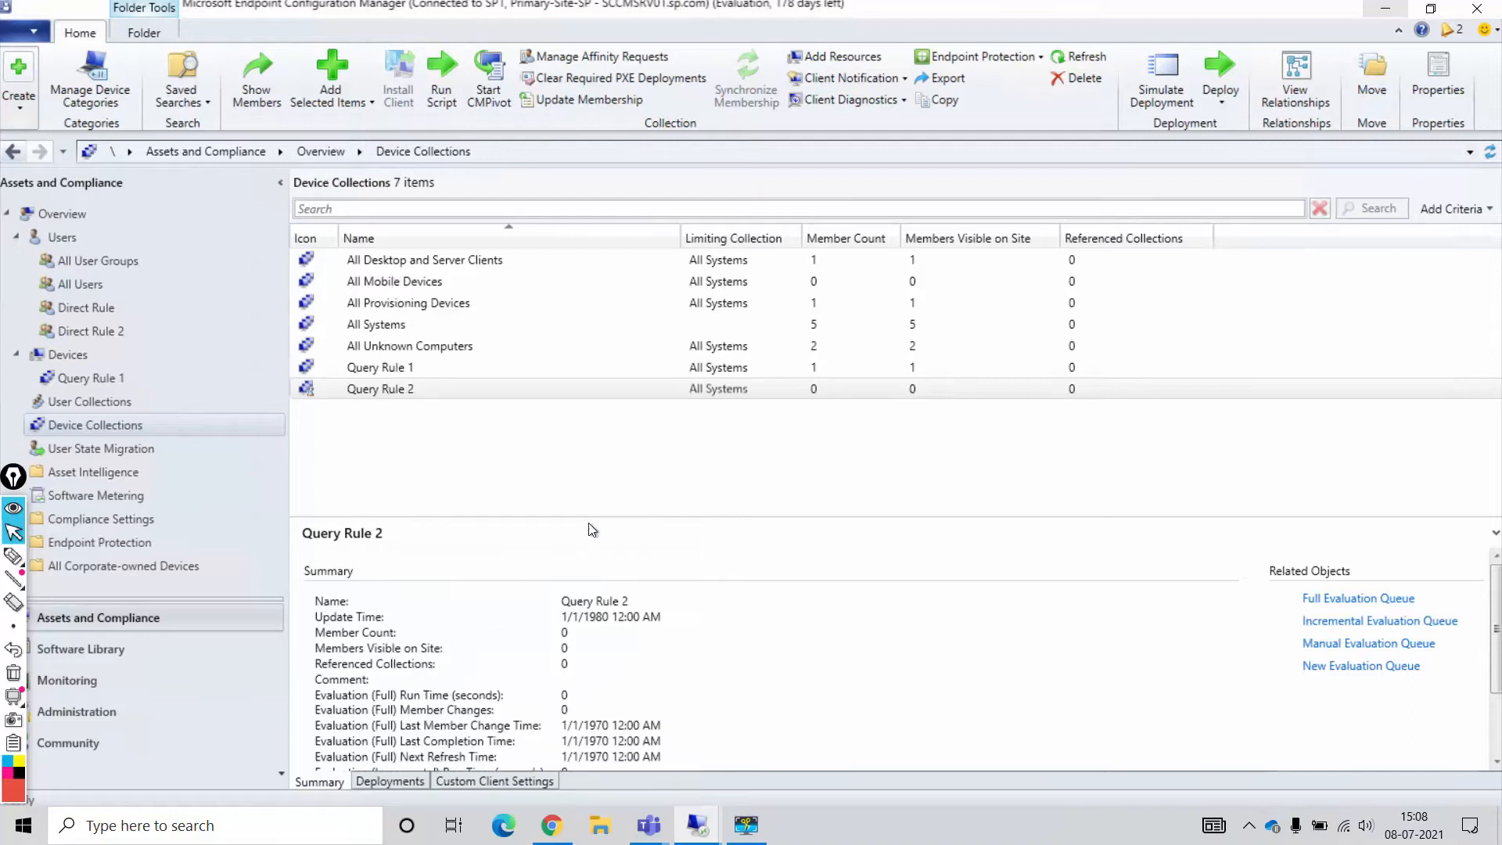
{"action": "left_click", "coordinate": [405, 391]}
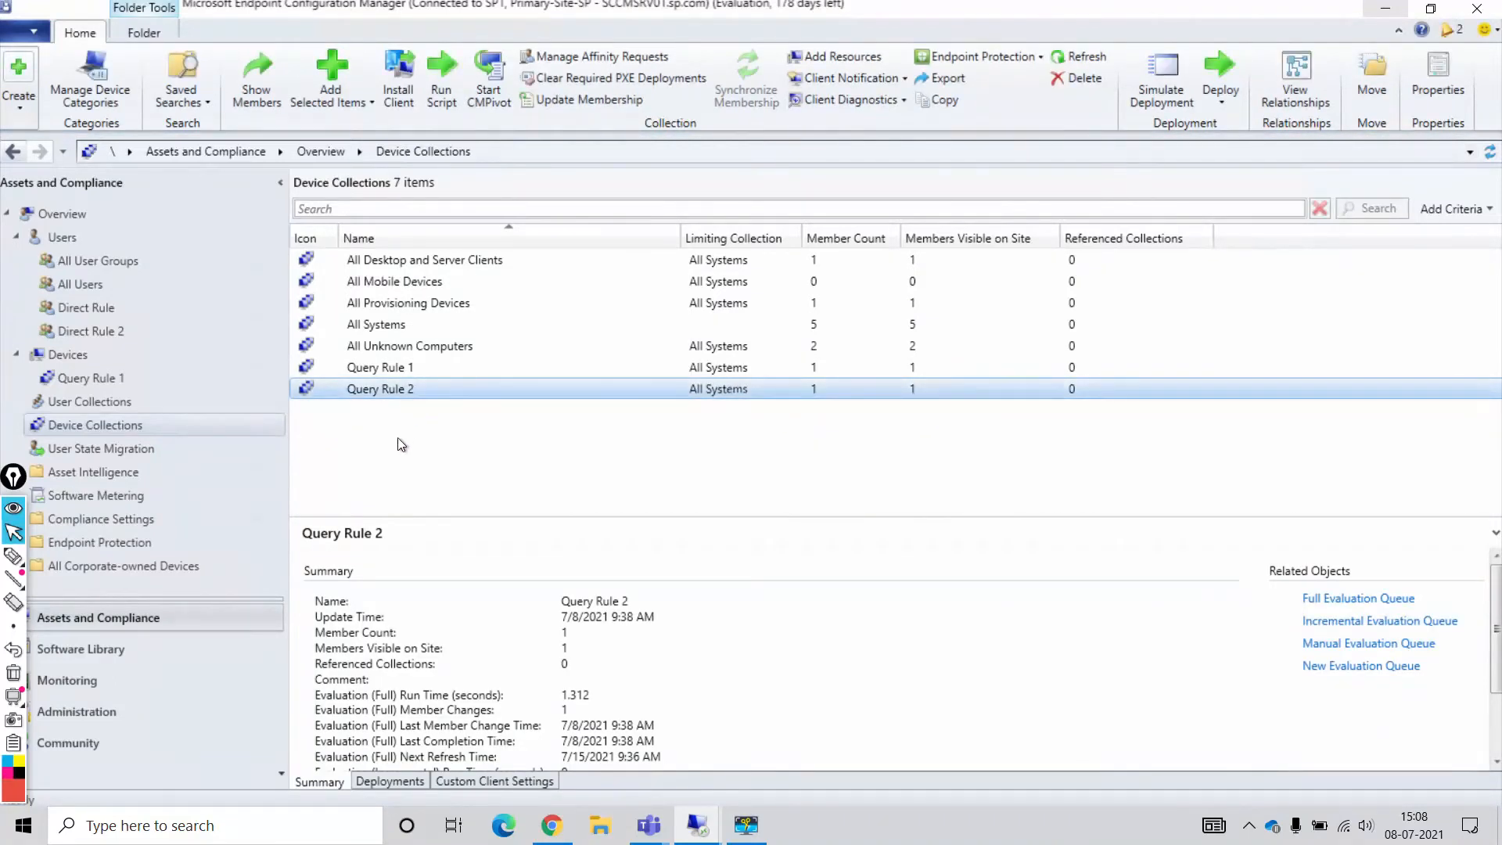
- Show the members of Query Rule 2 and of Query Rule 1, selecting CLIENT01 in the latter
{"action": "right_click", "coordinate": [371, 389]}
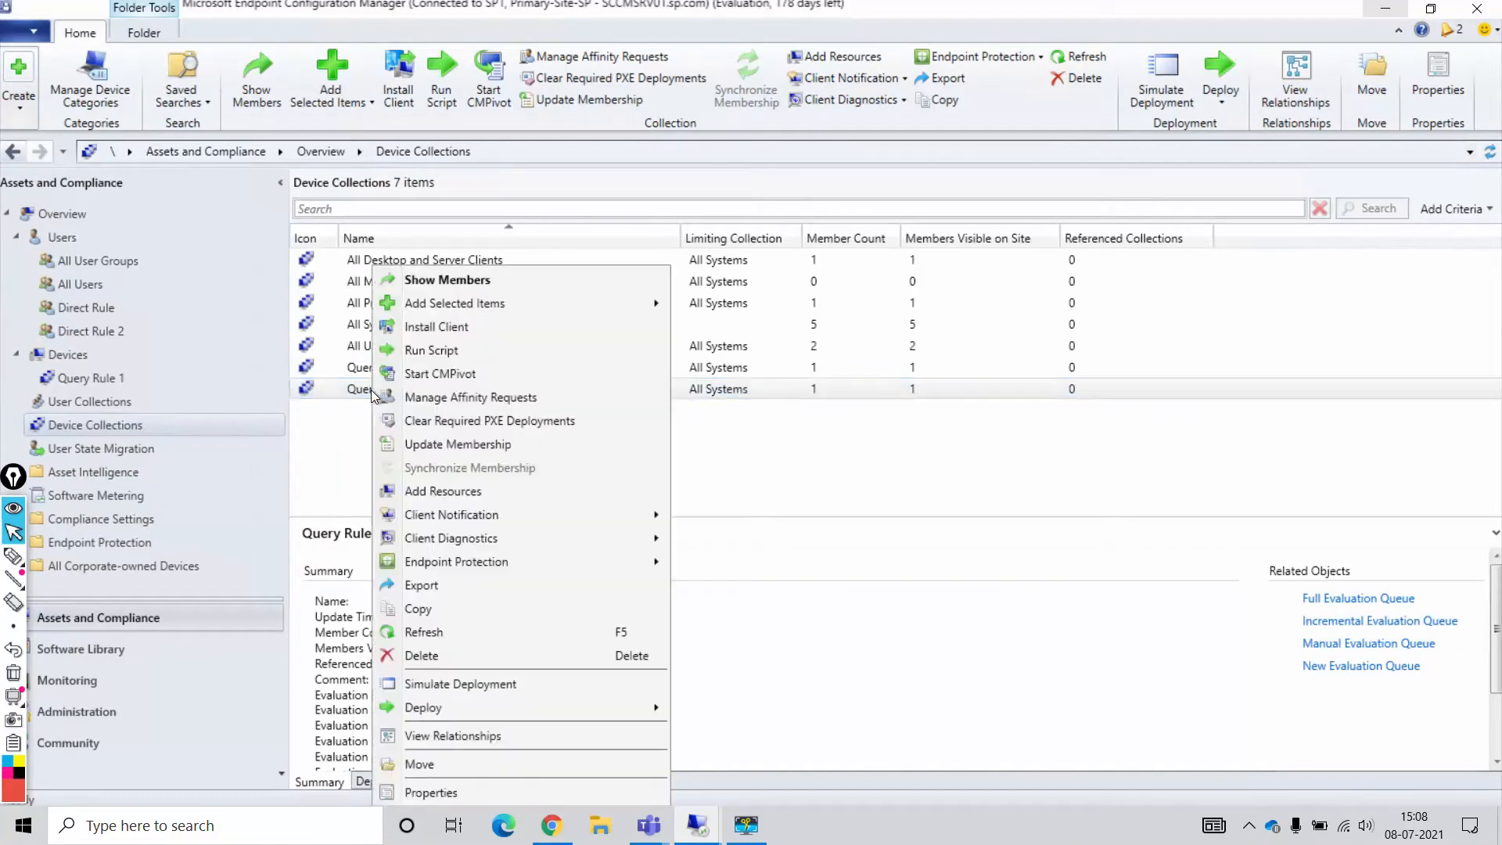
{"action": "left_click", "coordinate": [450, 279]}
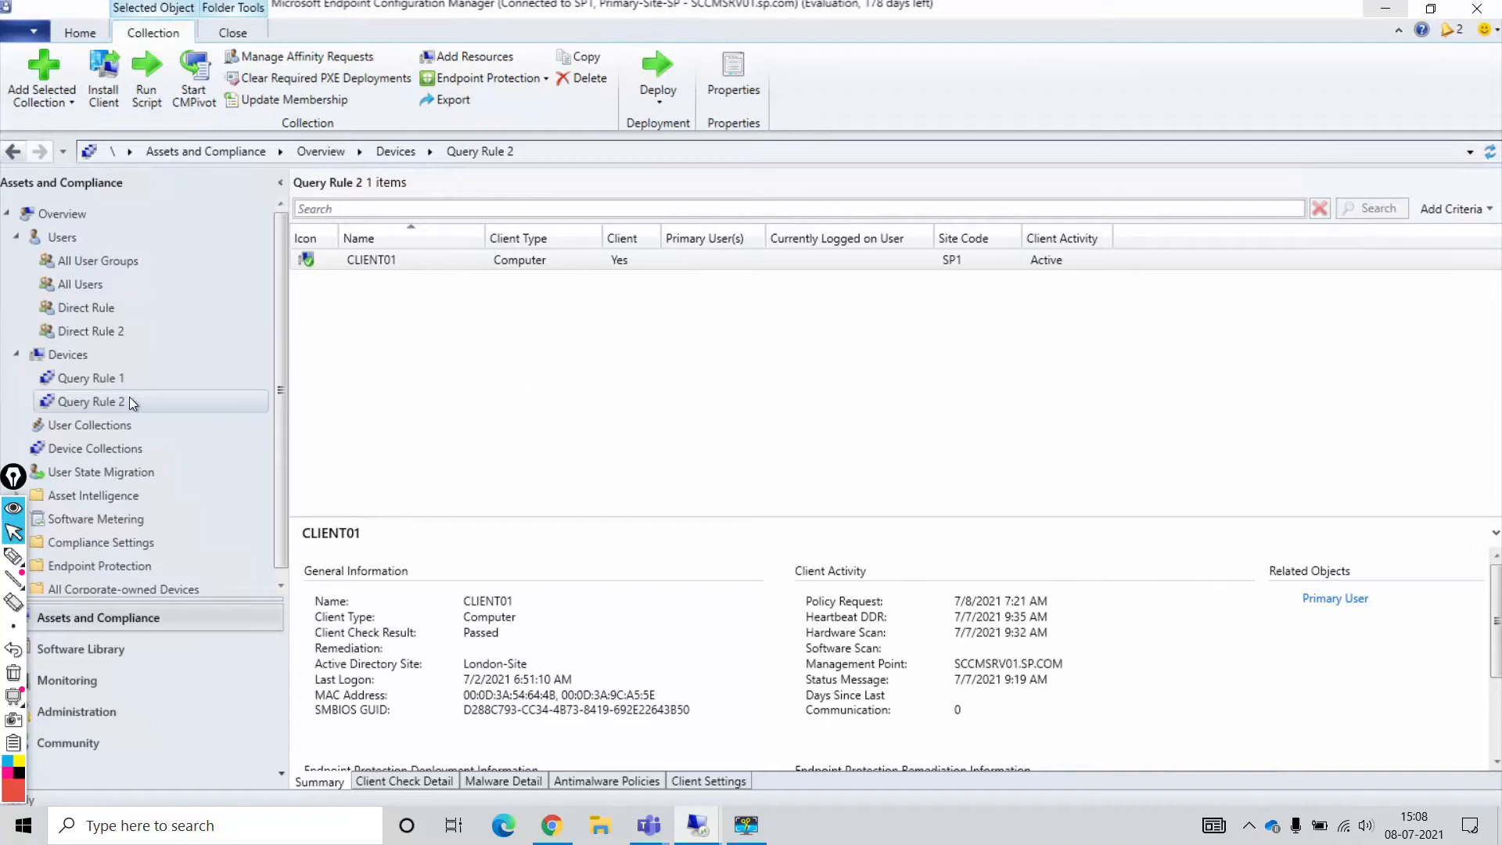
{"action": "left_click", "coordinate": [112, 379]}
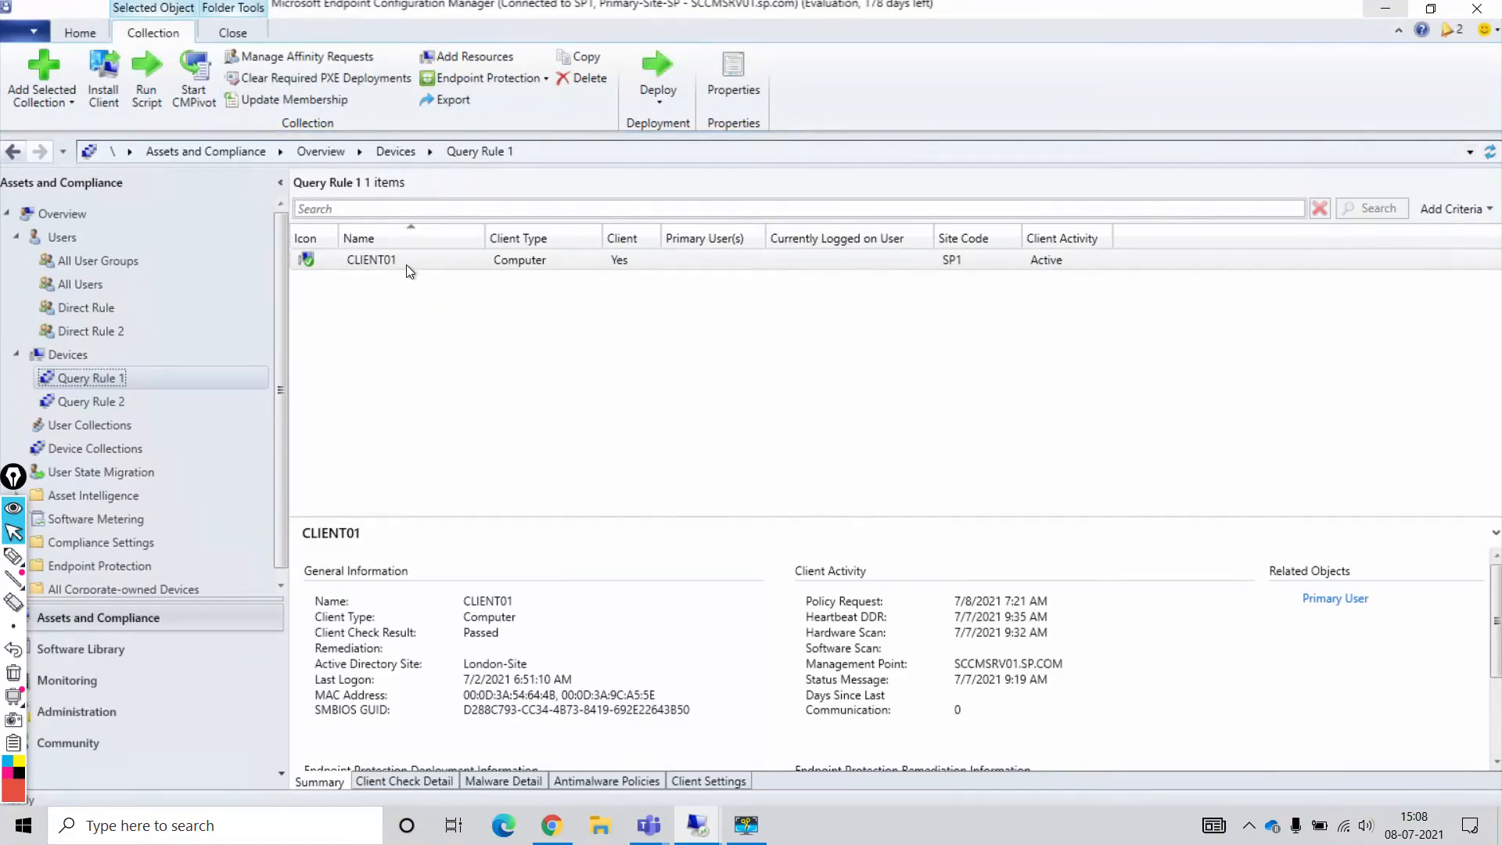
{"action": "left_click", "coordinate": [431, 260]}
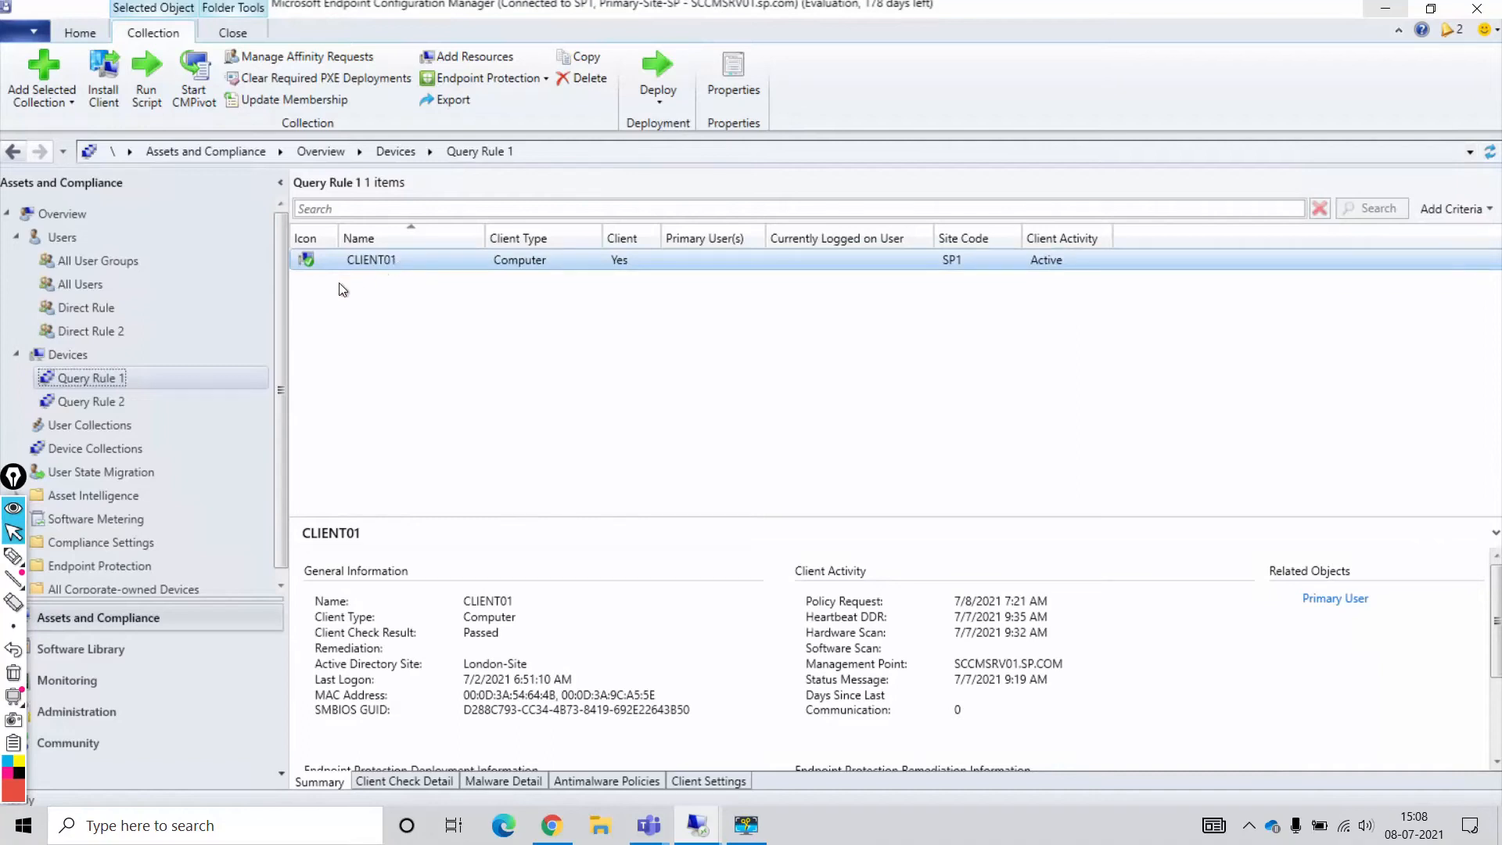
- Start a new device collection named Query Rule 3, limited to All Systems, and proceed to its membership rules
{"action": "left_click", "coordinate": [74, 451]}
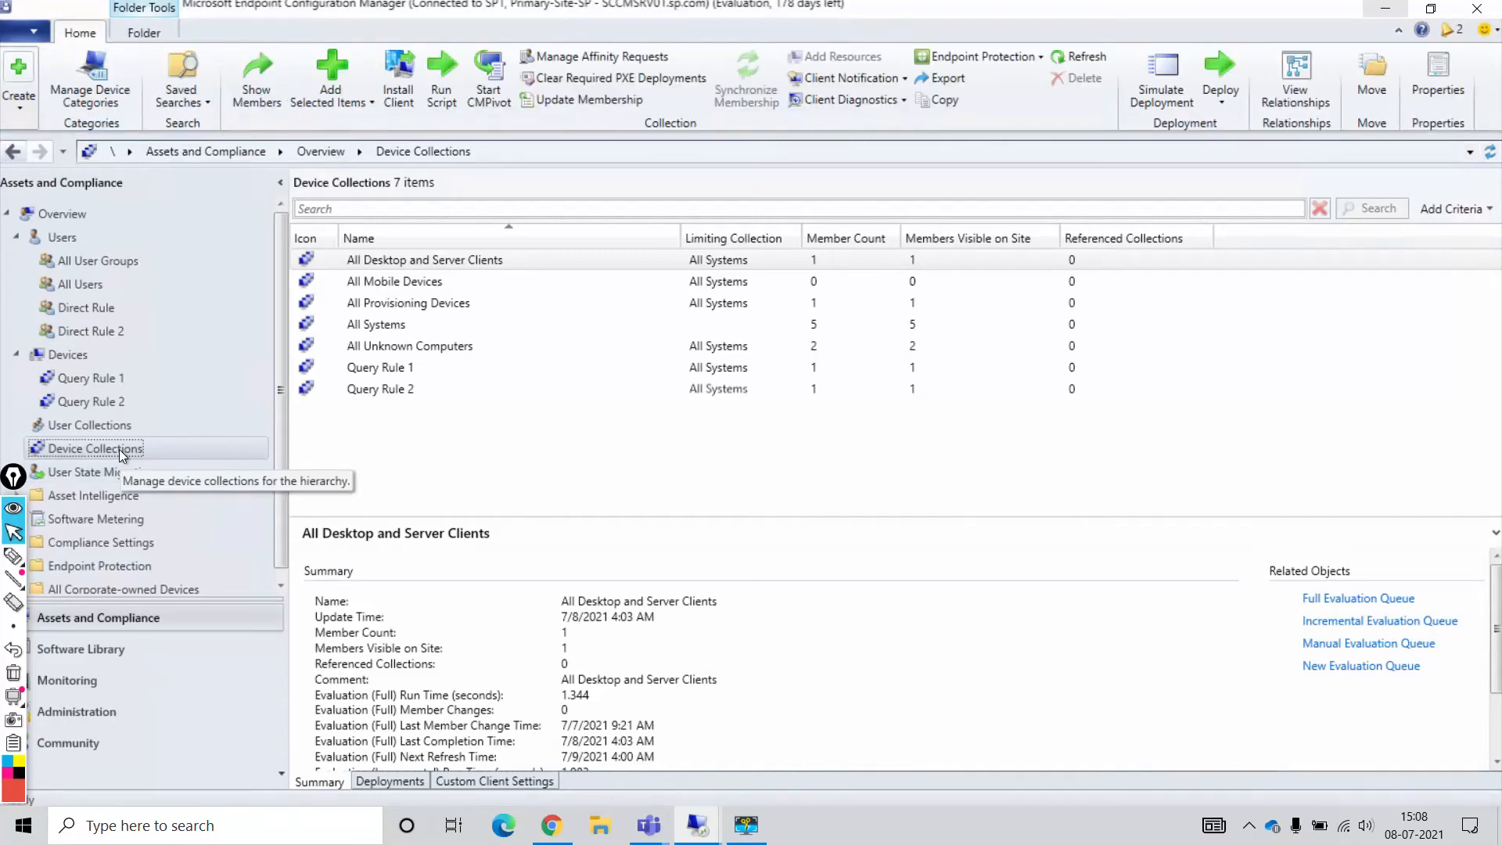
{"action": "right_click", "coordinate": [119, 449]}
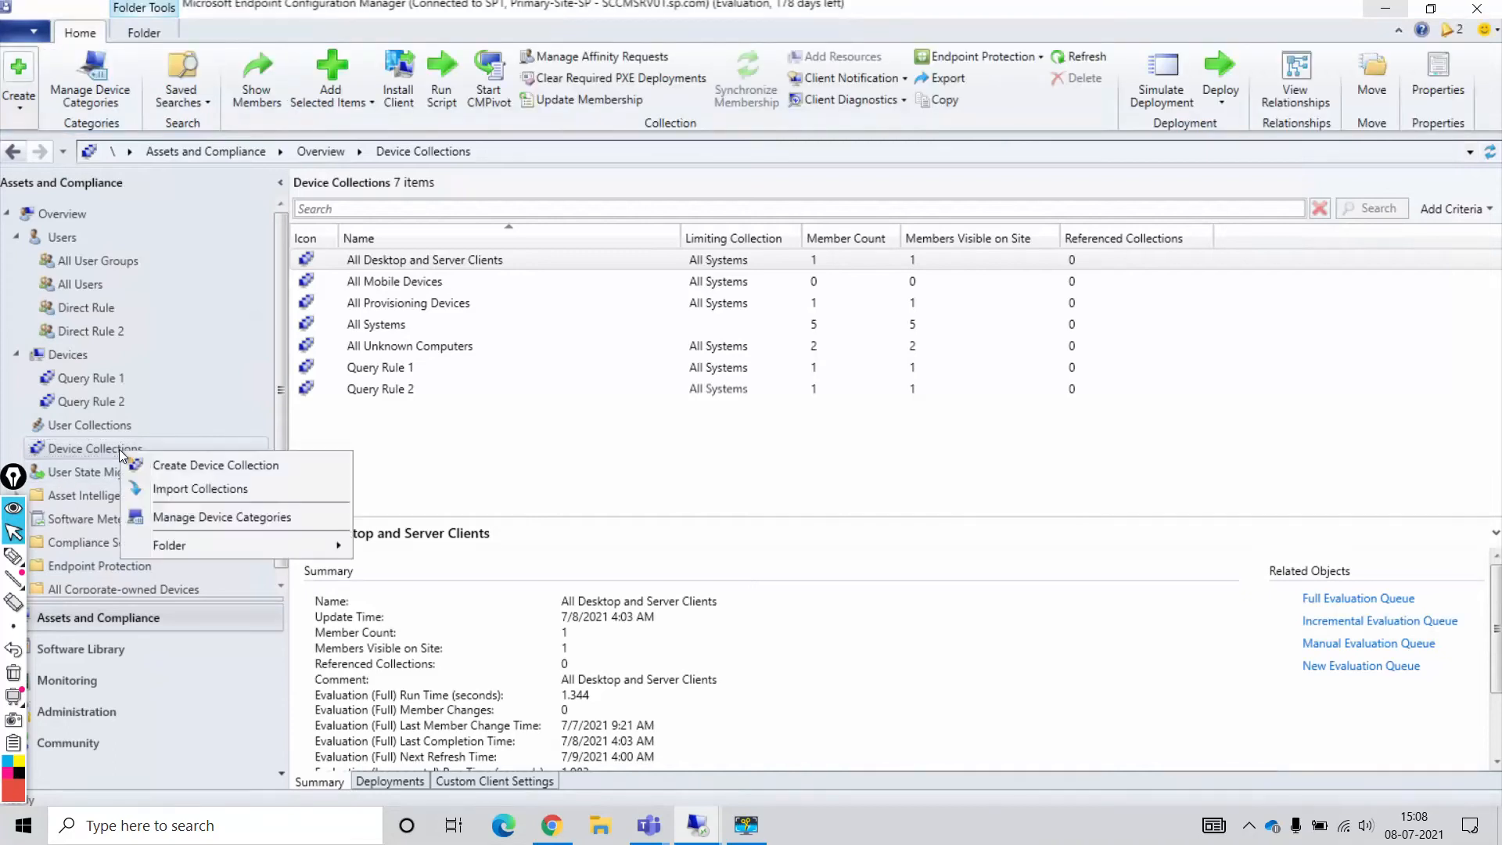
{"action": "left_click", "coordinate": [185, 466]}
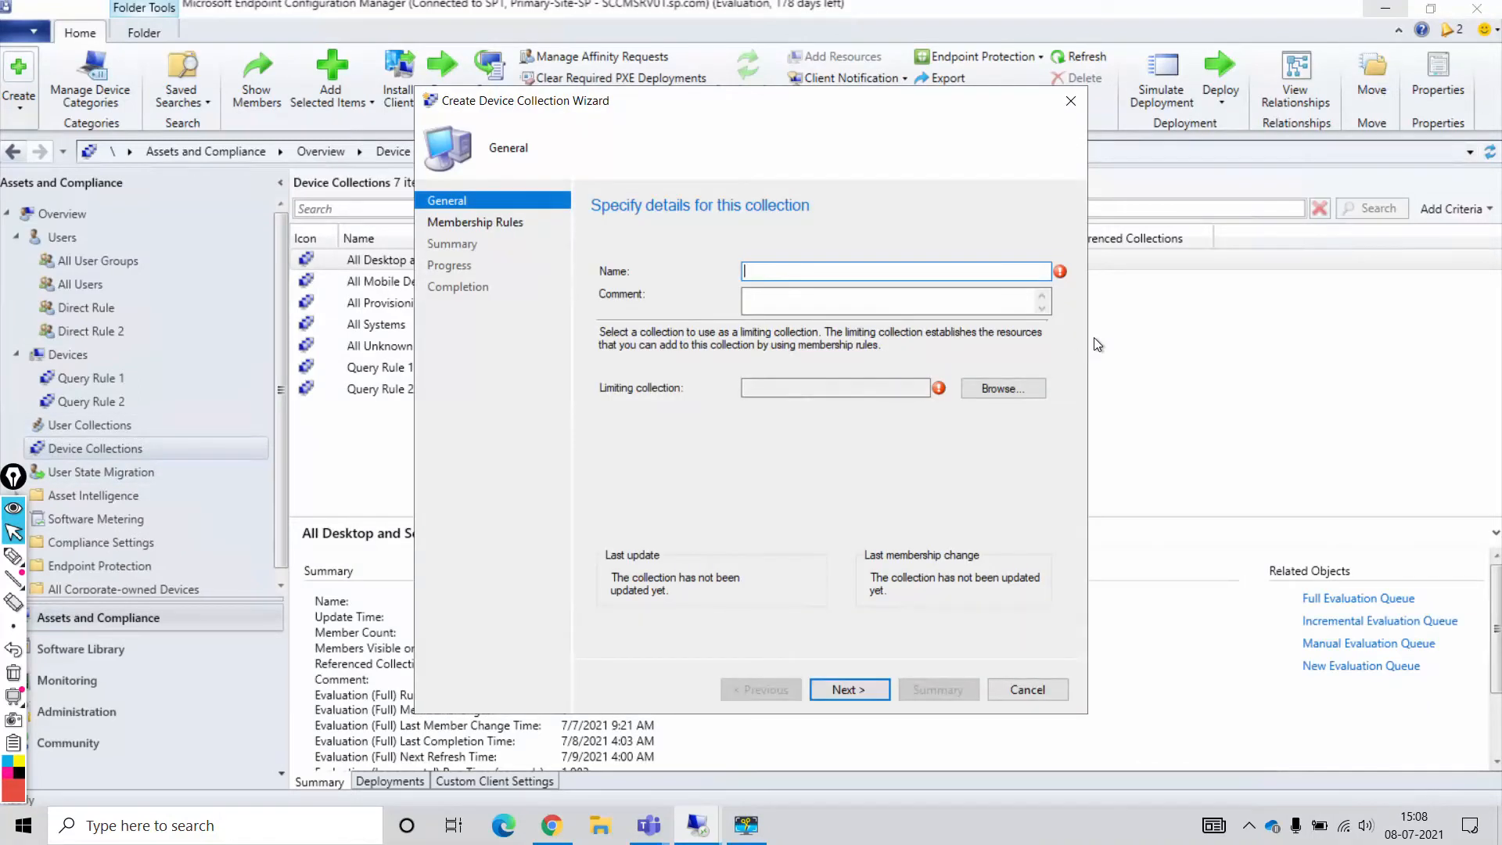
{"action": "type", "text": "Query Rule 3"}
{"action": "left_click", "coordinate": [988, 392]}
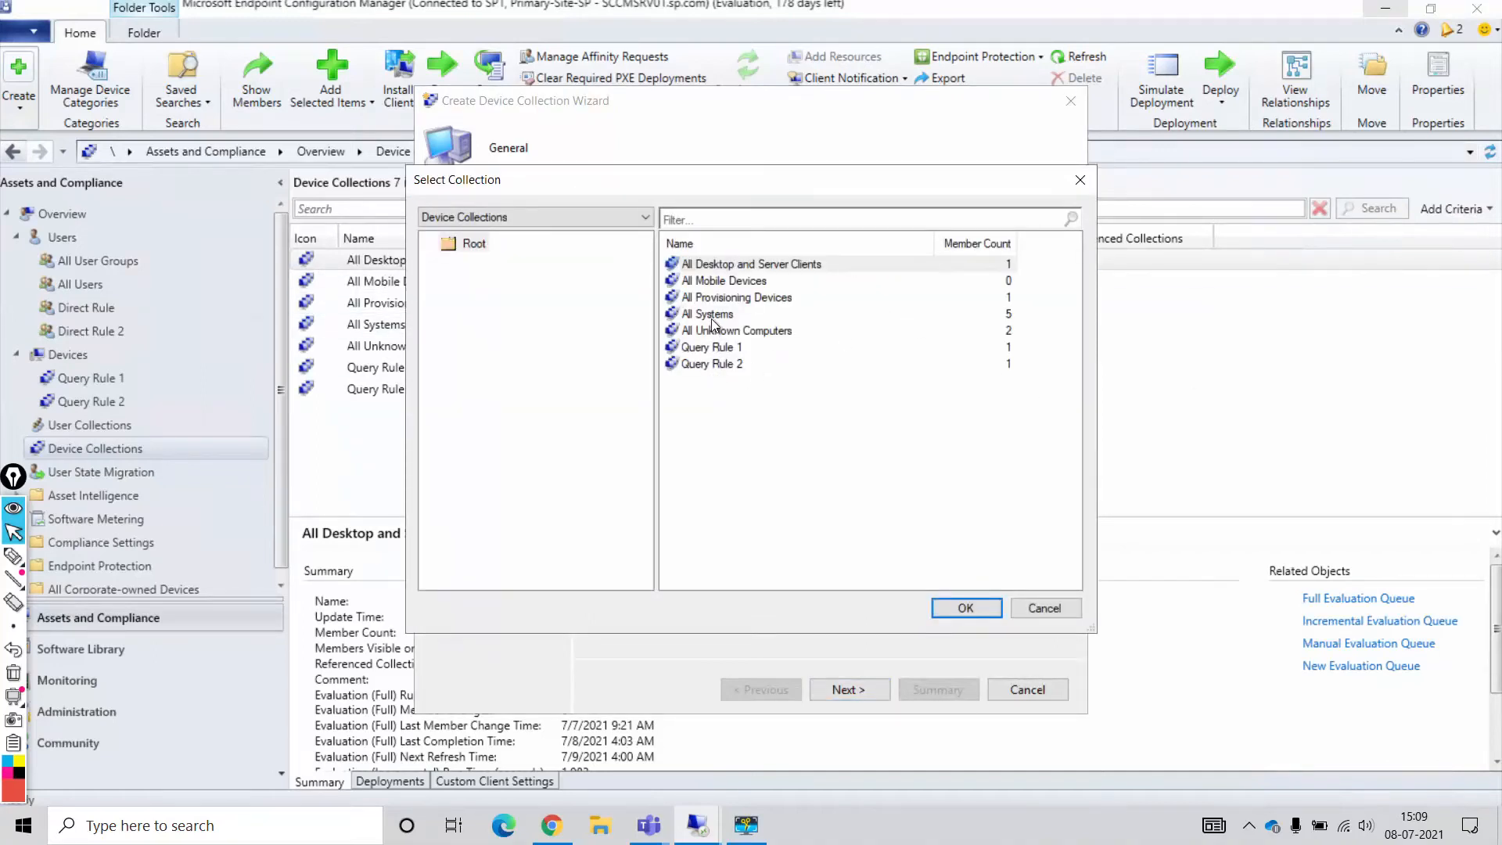
{"action": "left_click", "coordinate": [714, 315]}
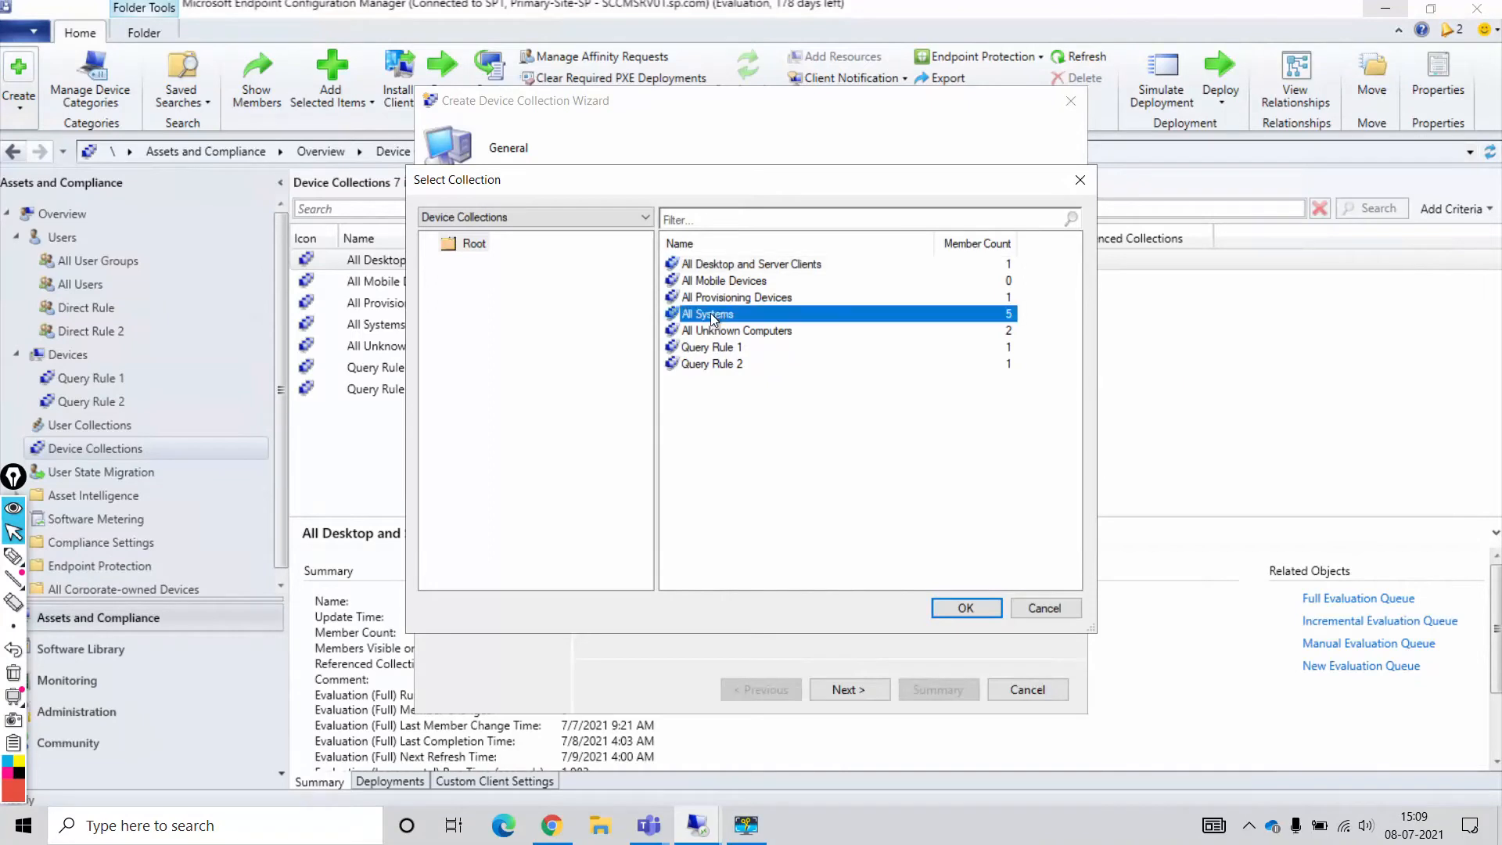
{"action": "left_click", "coordinate": [950, 608]}
{"action": "left_click", "coordinate": [844, 691]}
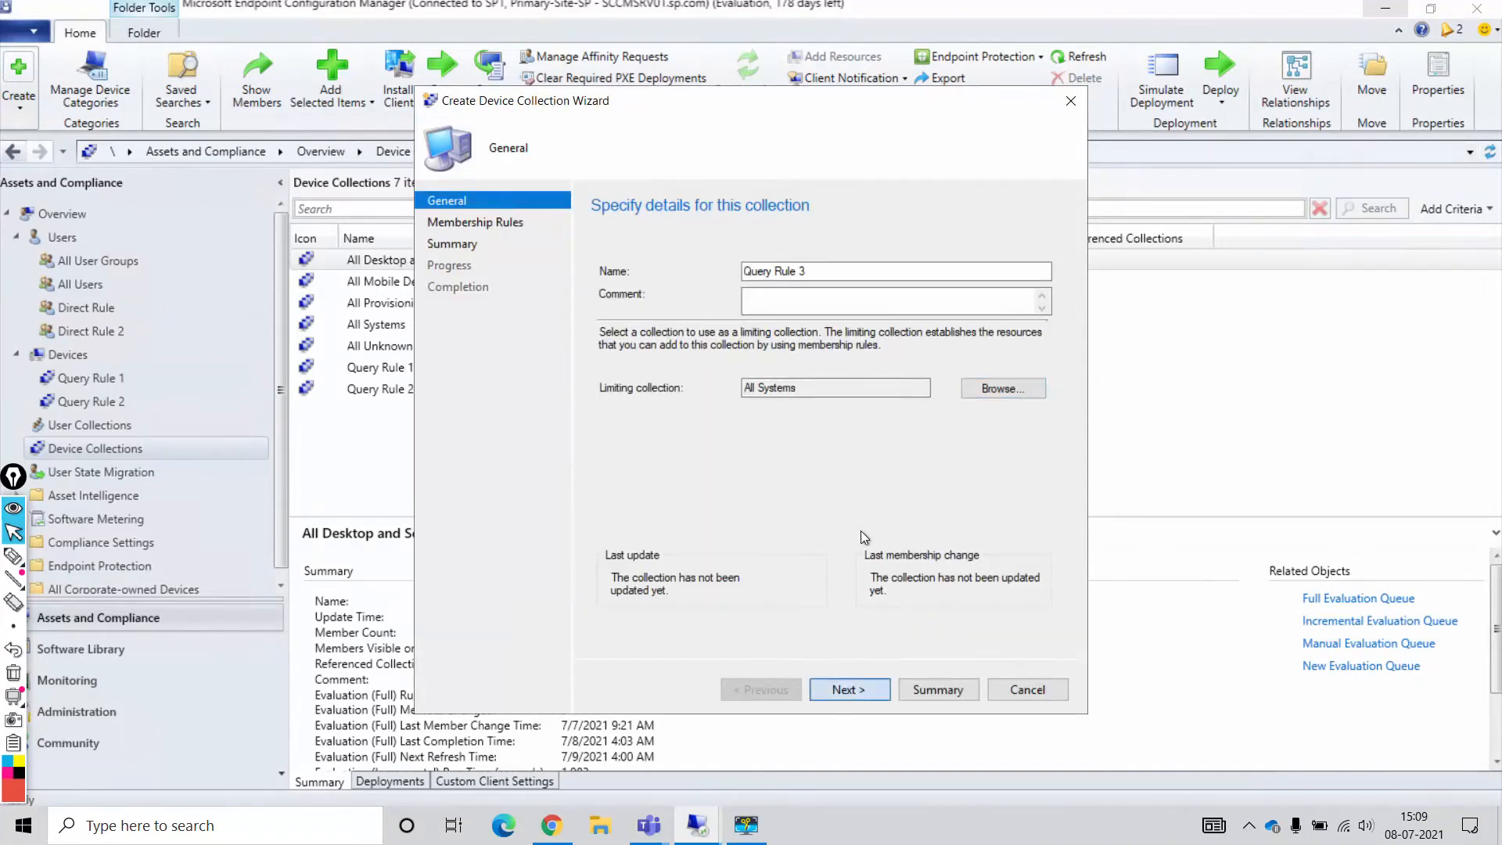
- Add a query membership rule named Query3 and open its query statement for editing
{"action": "left_click", "coordinate": [814, 475]}
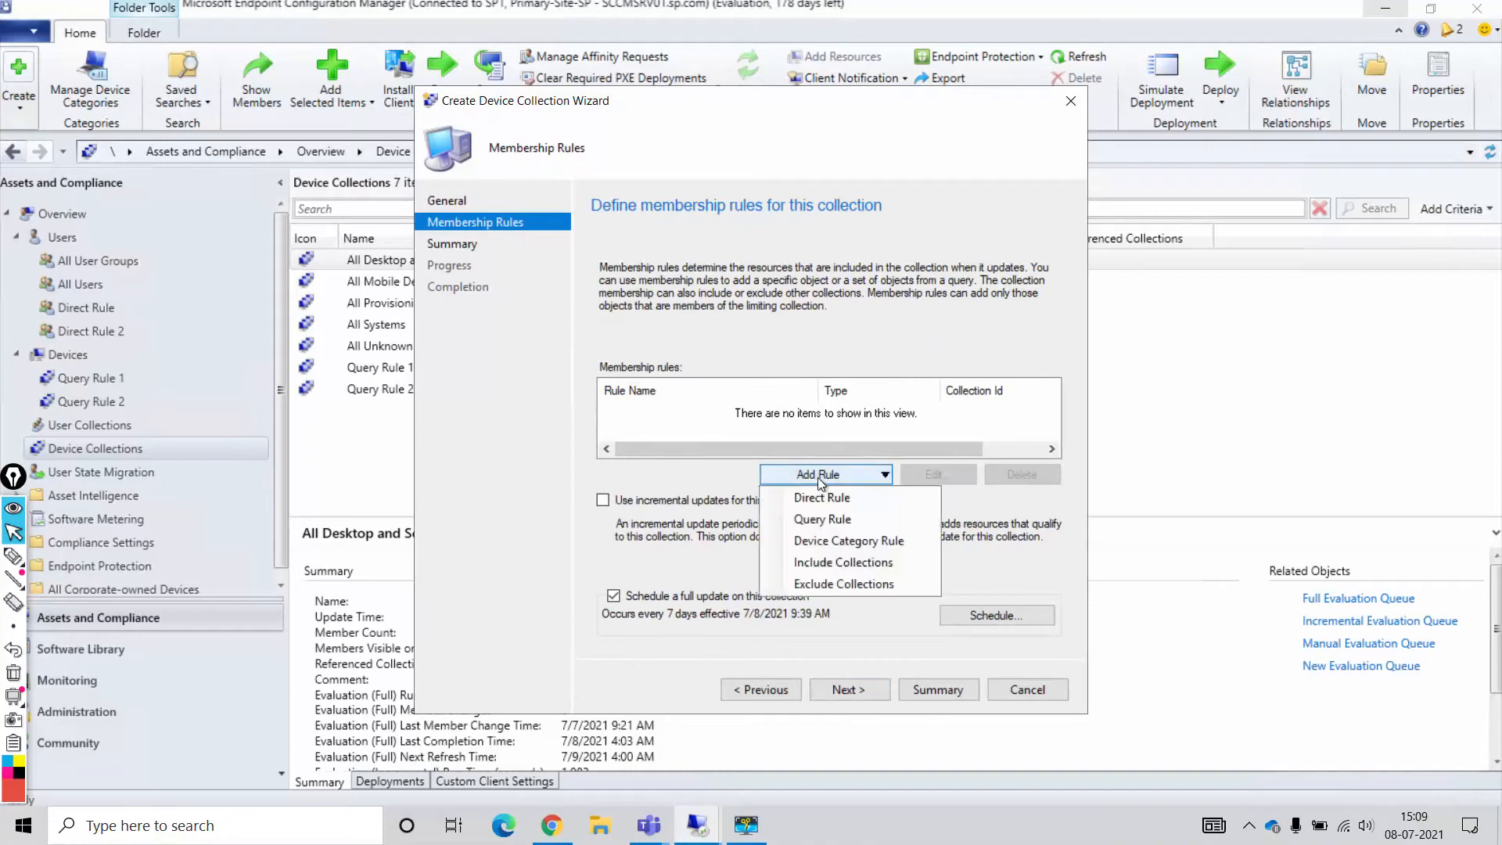
{"action": "left_click", "coordinate": [822, 519]}
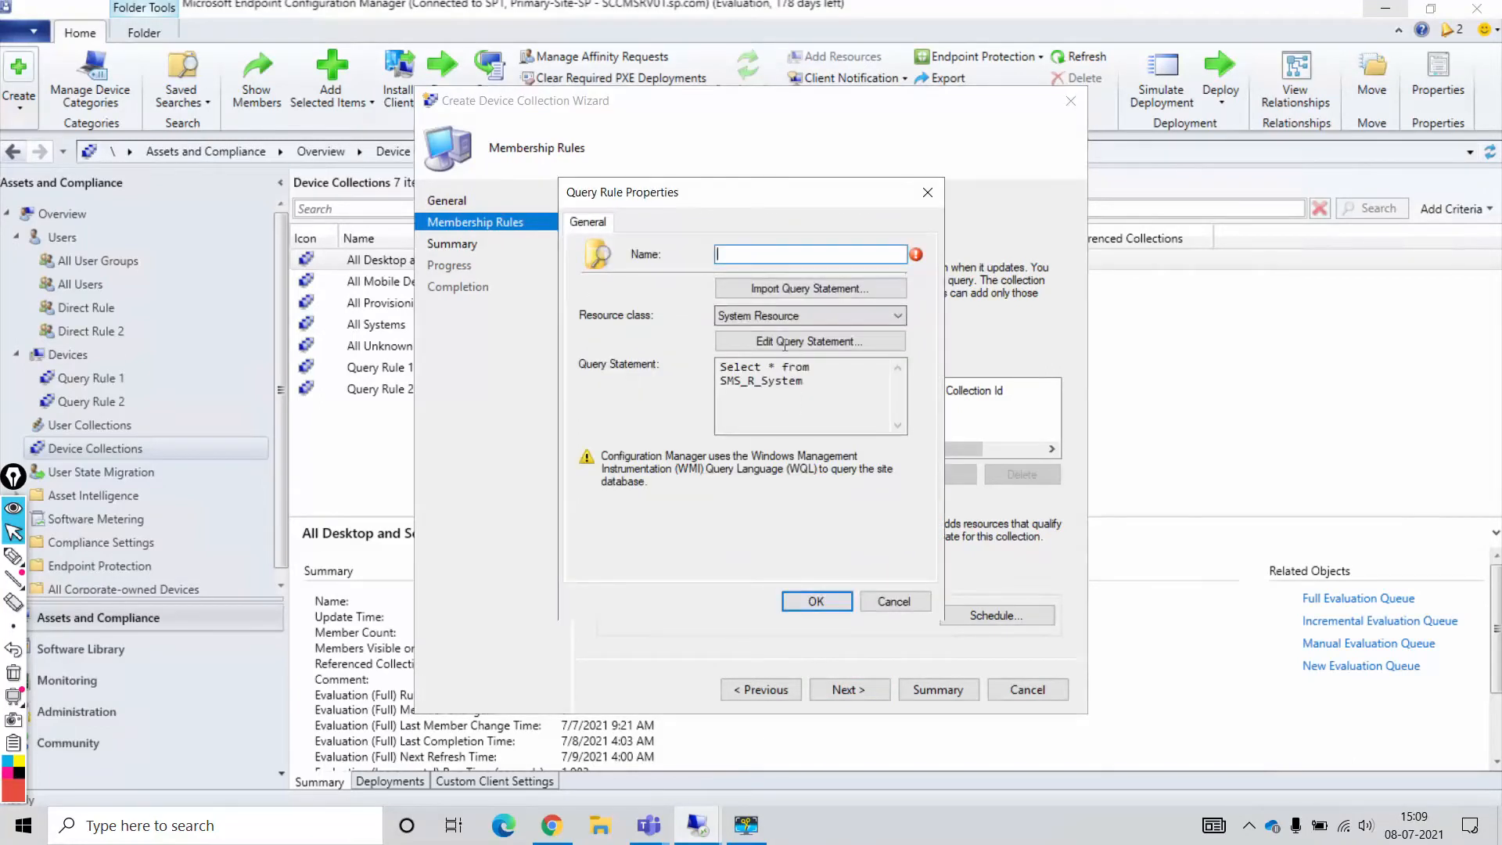
{"action": "type", "text": "Query3"}
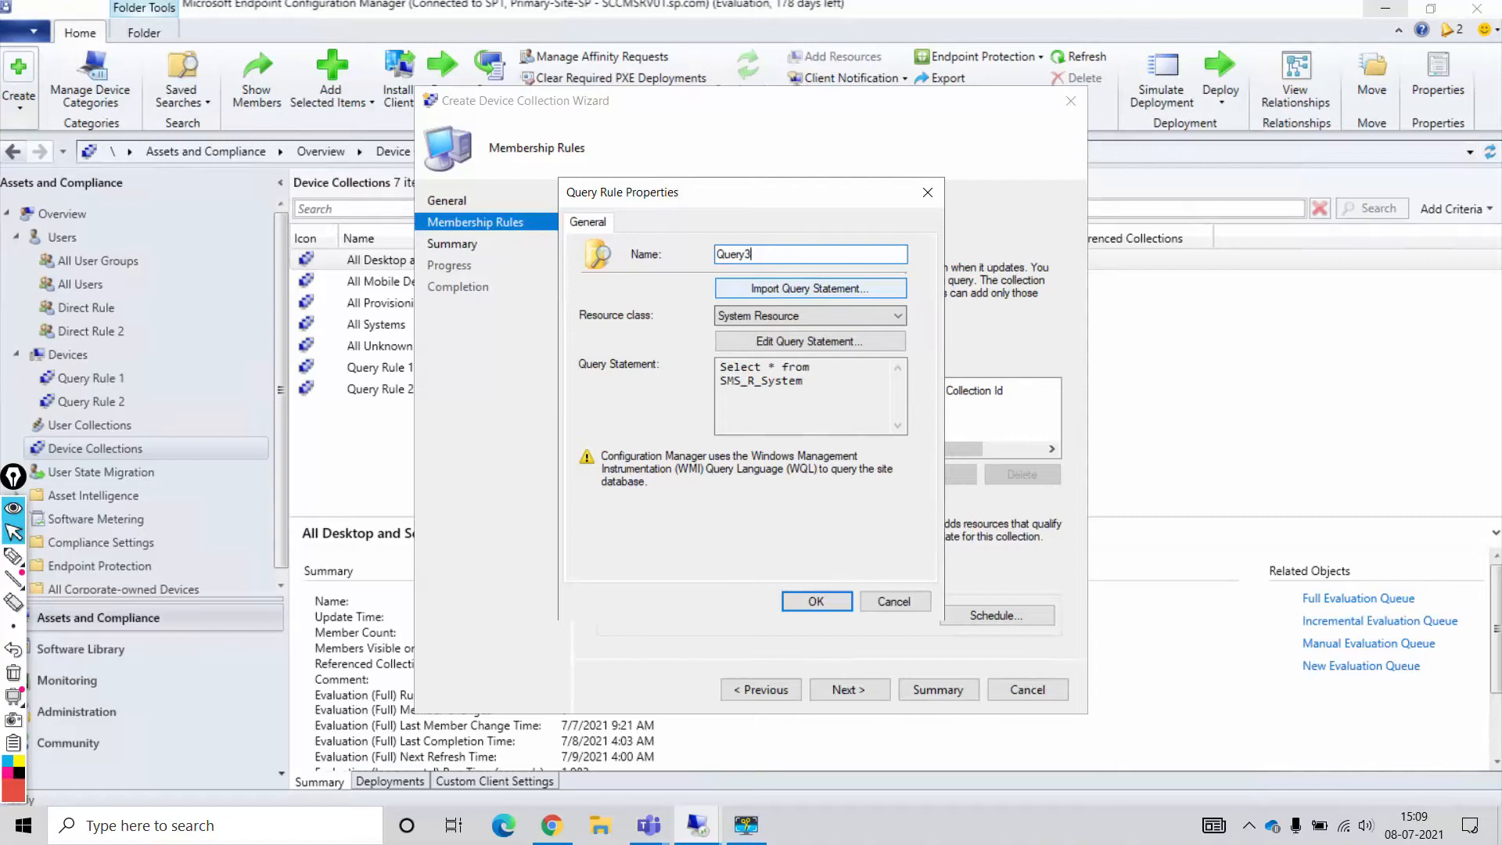
{"action": "left_click", "coordinate": [790, 339]}
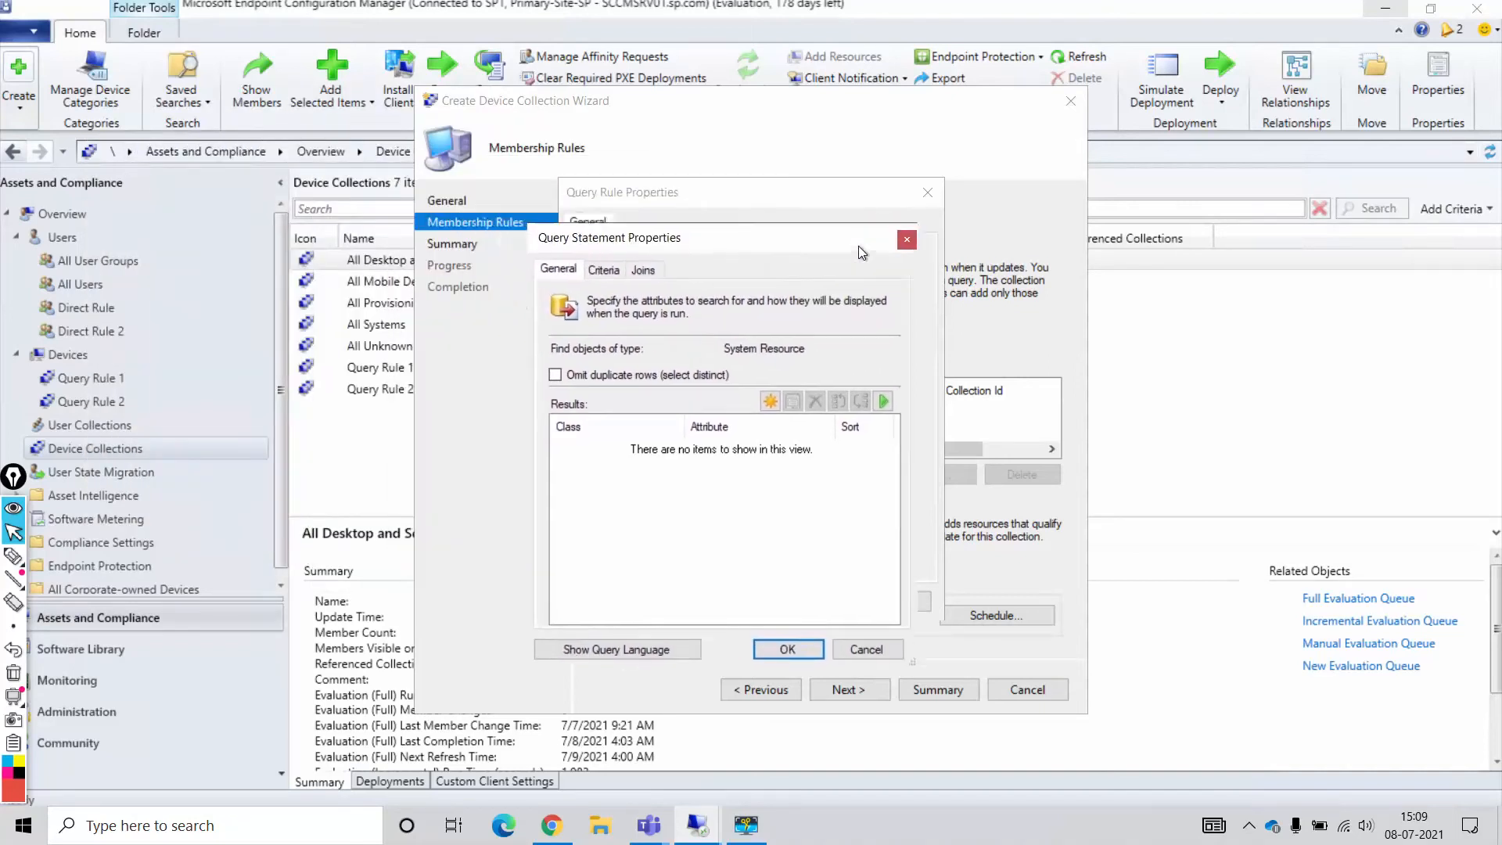
- Add a new criterion to the query statement and choose Services as its attribute class
{"action": "left_click", "coordinate": [698, 274]}
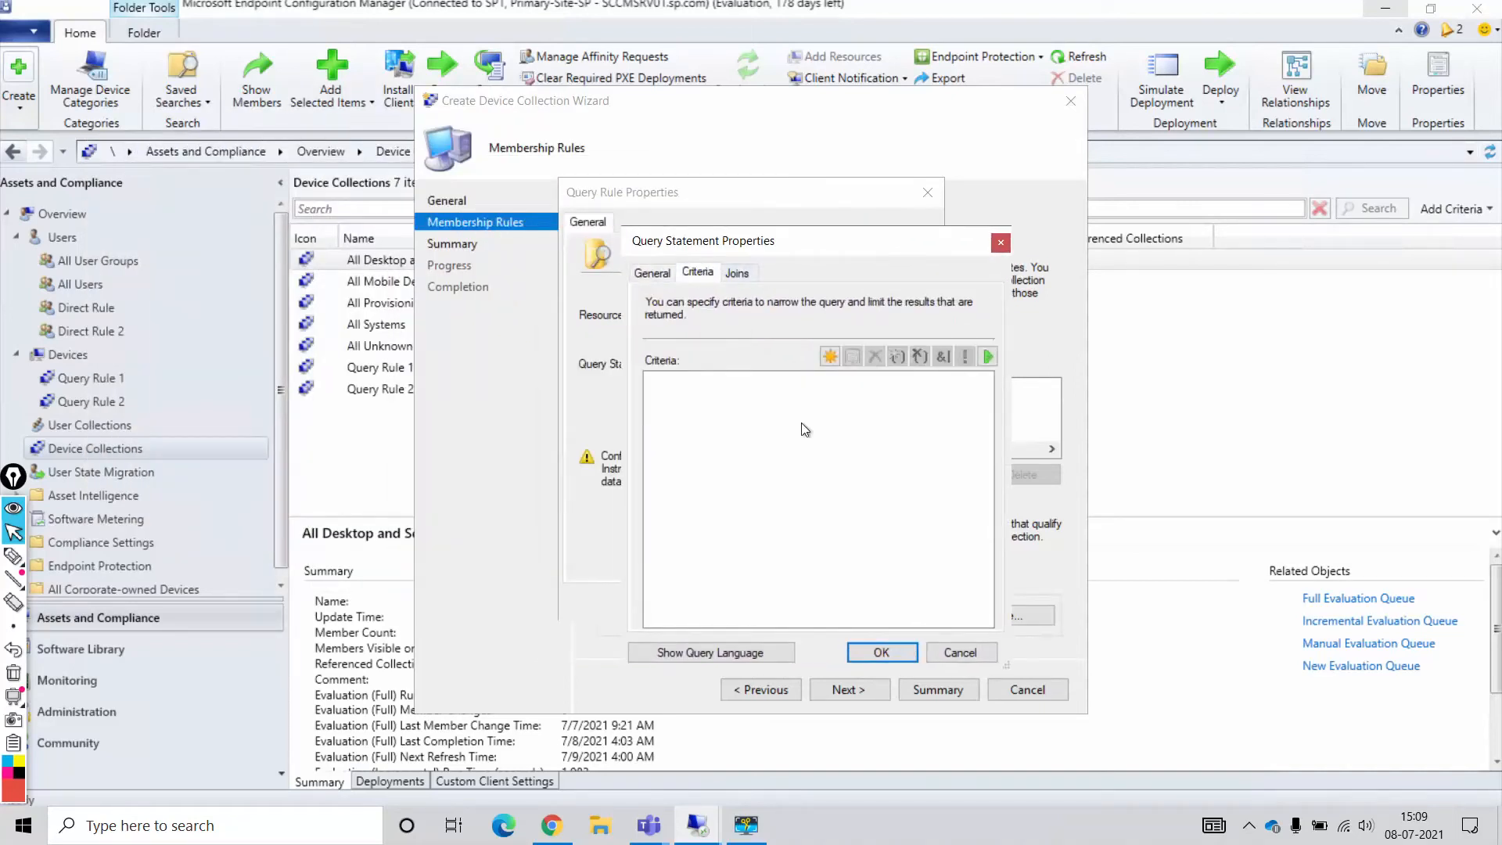
{"action": "left_click", "coordinate": [828, 357]}
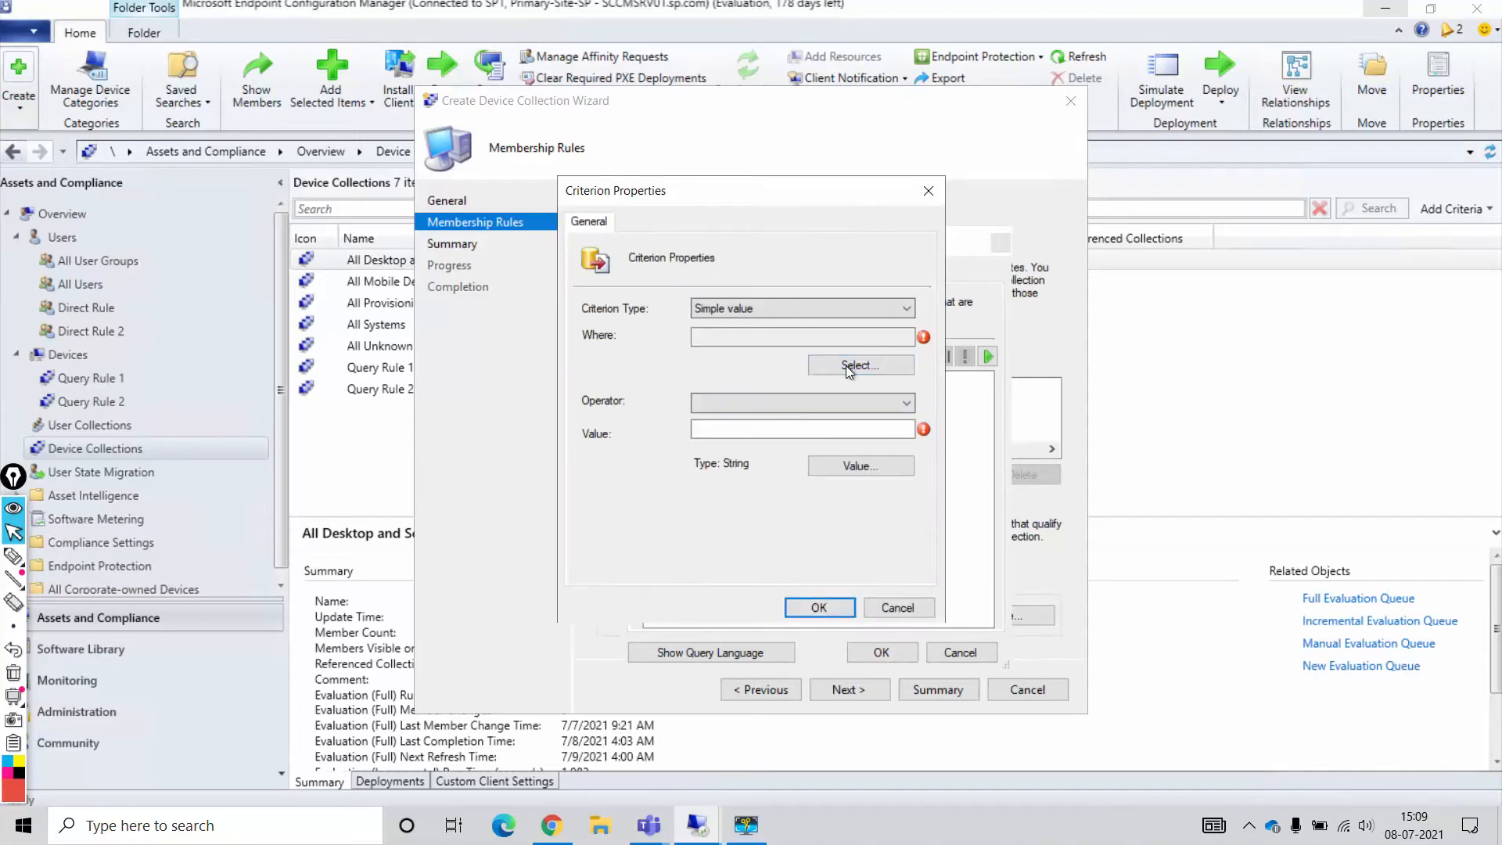
{"action": "left_click", "coordinate": [846, 365]}
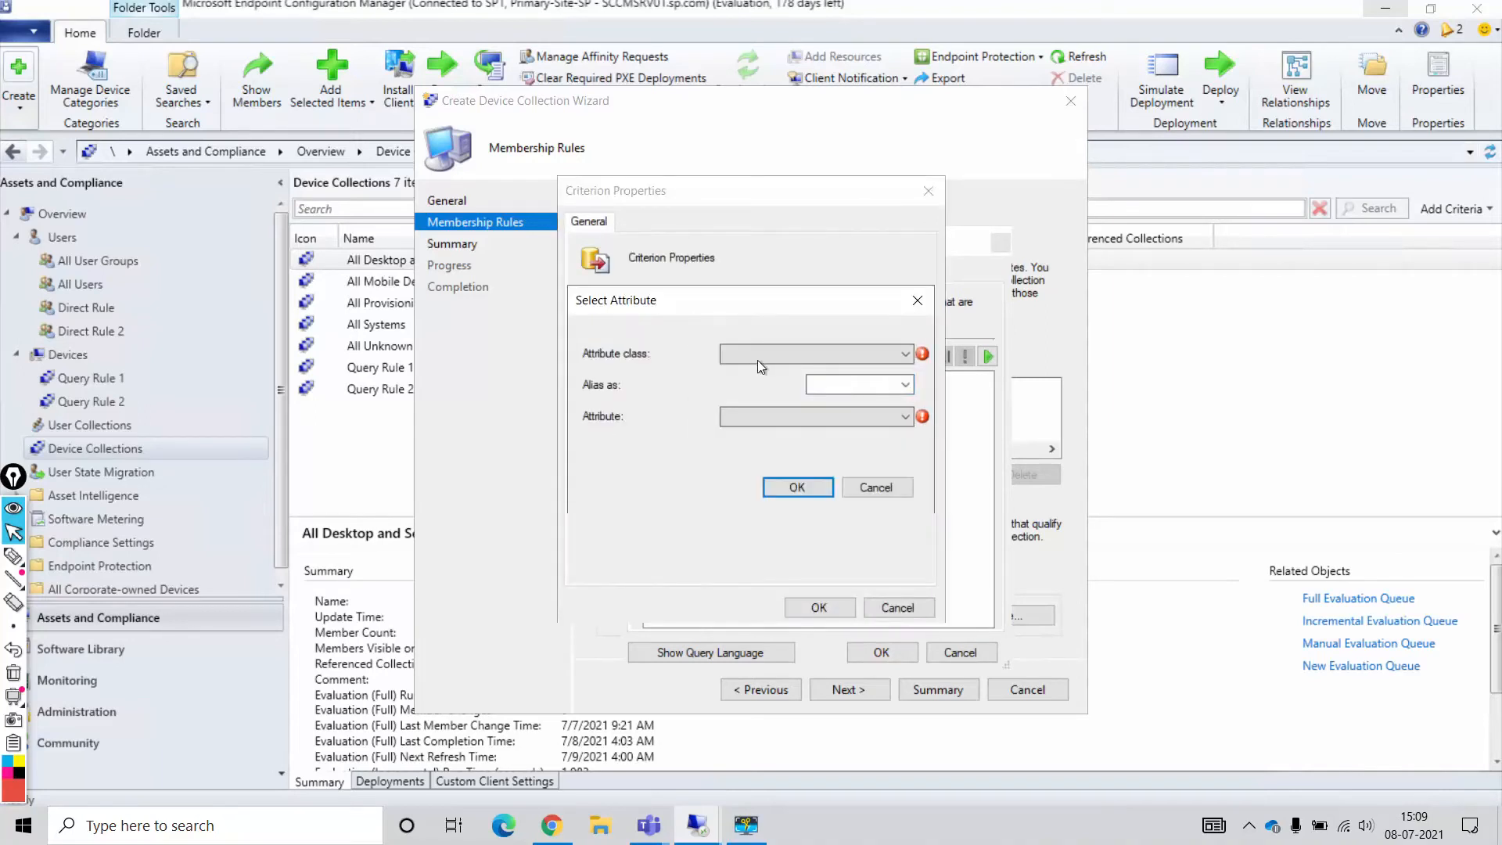
{"action": "left_click", "coordinate": [756, 359]}
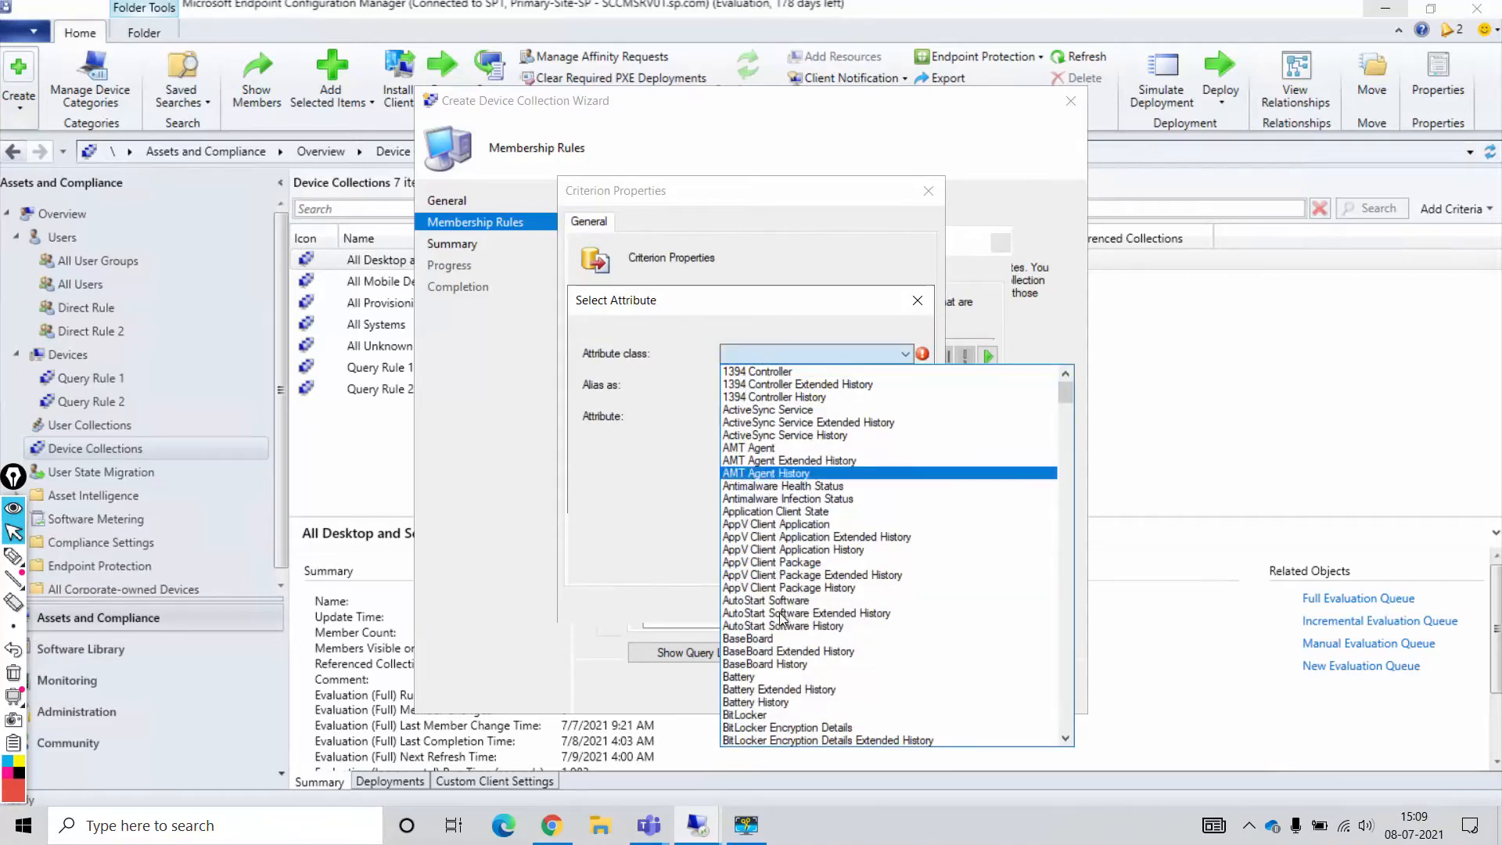
{"action": "type", "text": "se"}
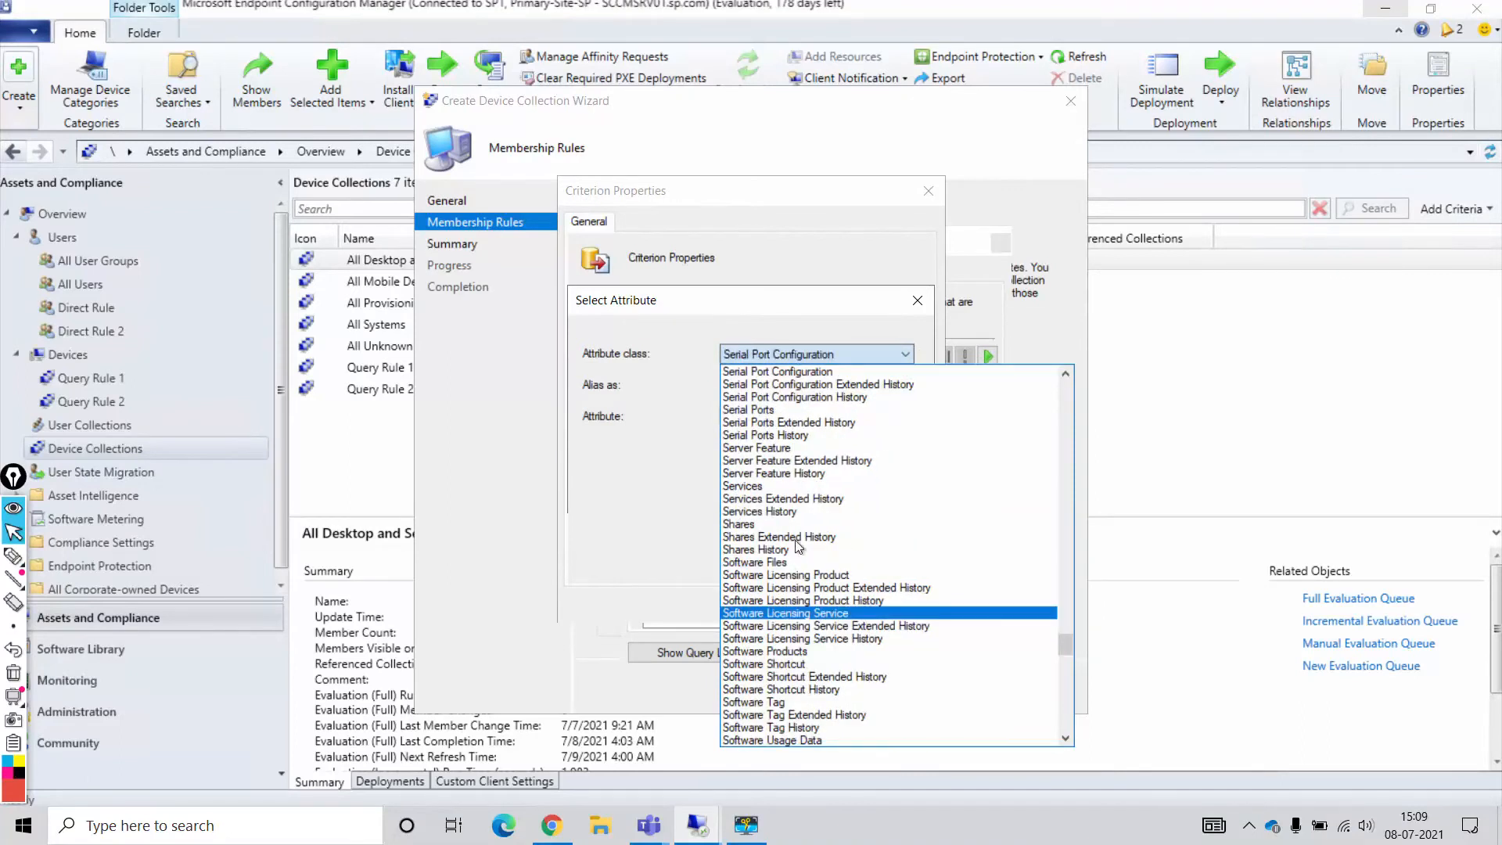
{"action": "left_click", "coordinate": [759, 485]}
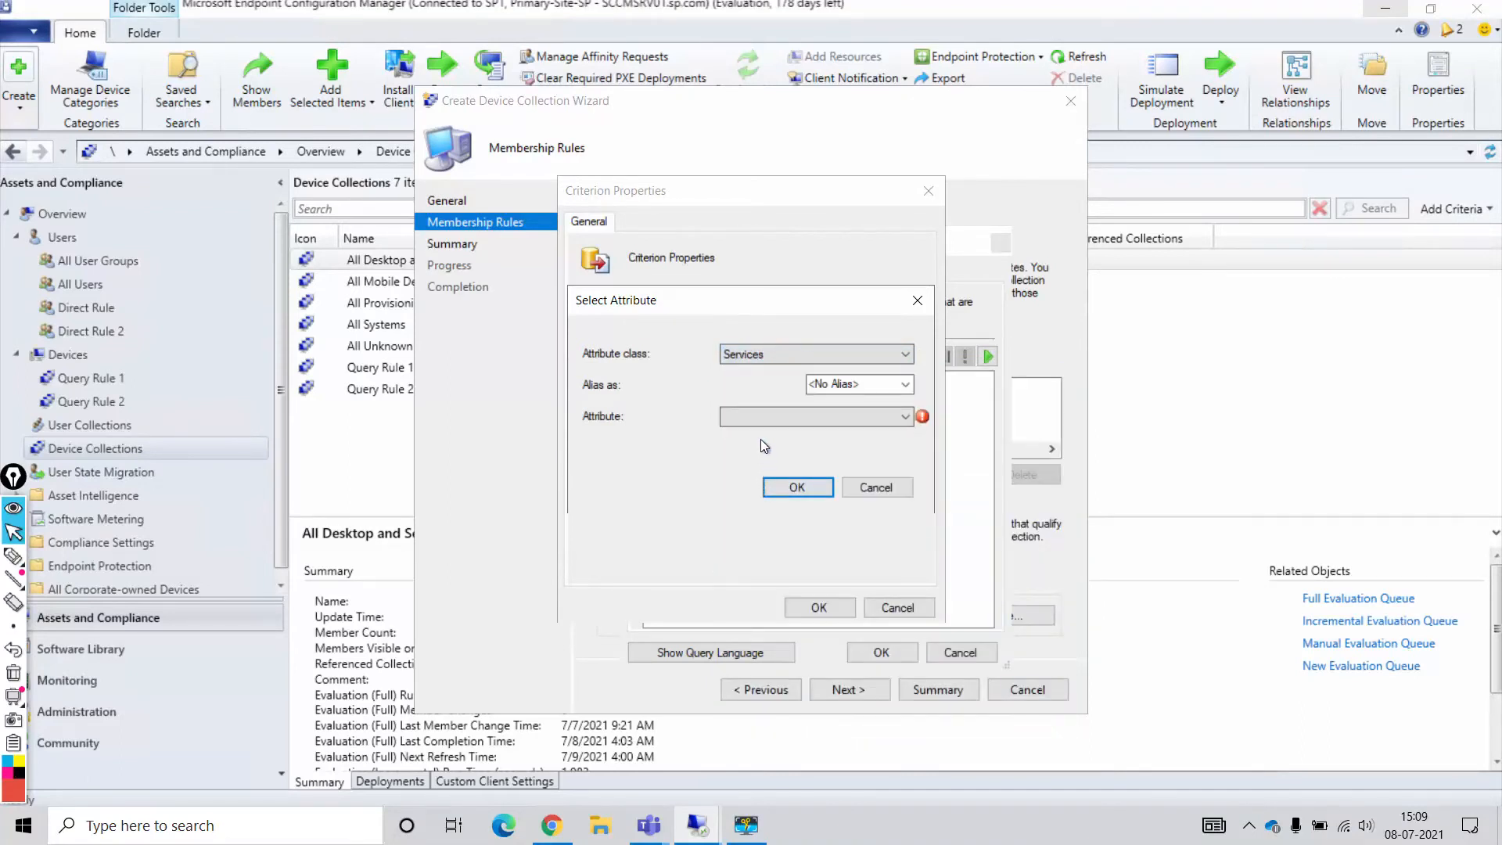
- Choose Status as the criterion's attribute and set it equal to the available value OK
{"action": "left_click", "coordinate": [751, 415]}
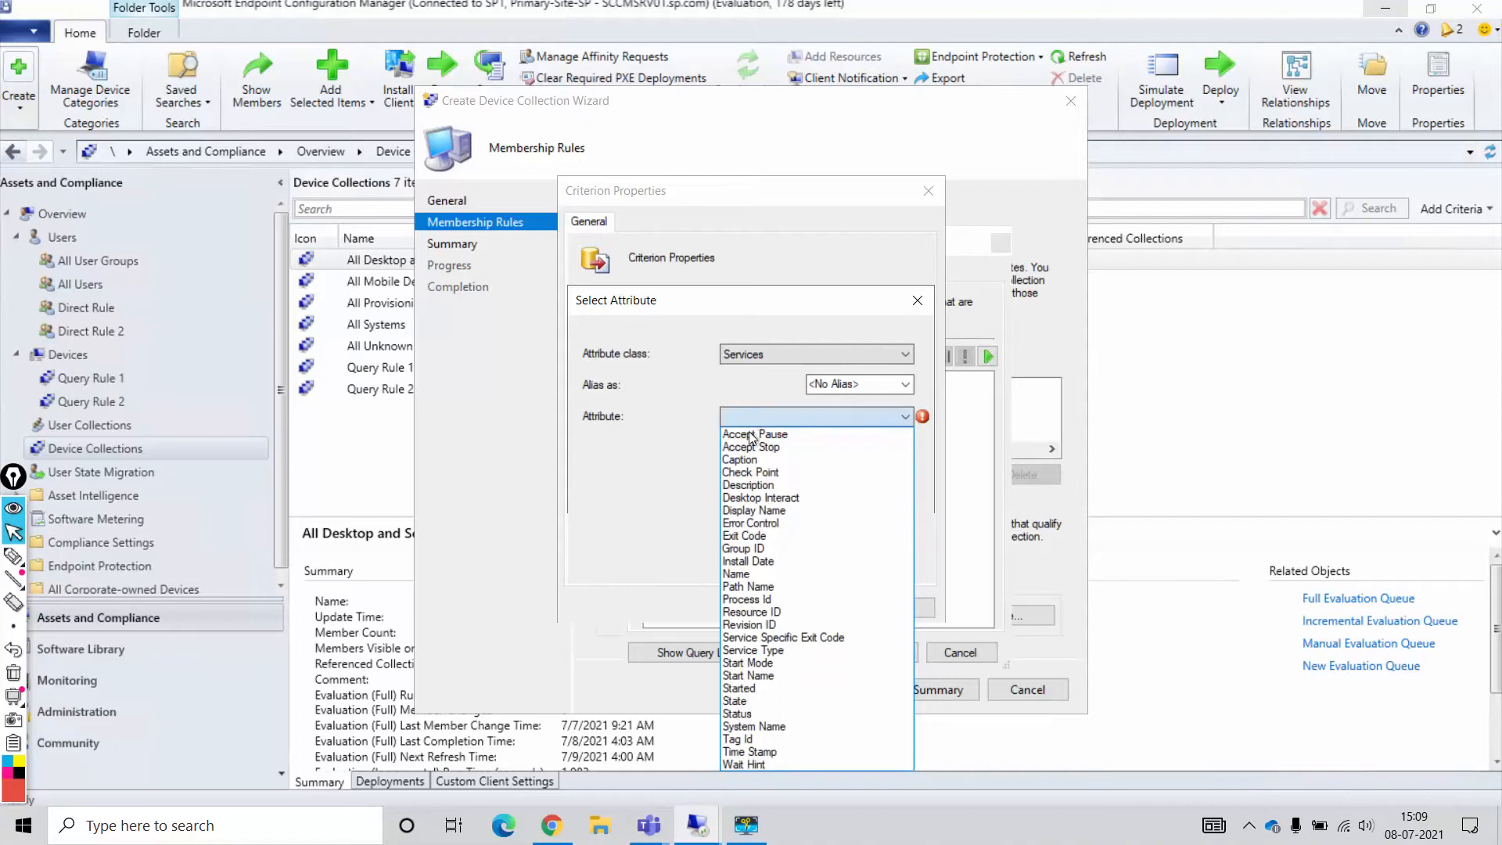
{"action": "left_click", "coordinate": [747, 713]}
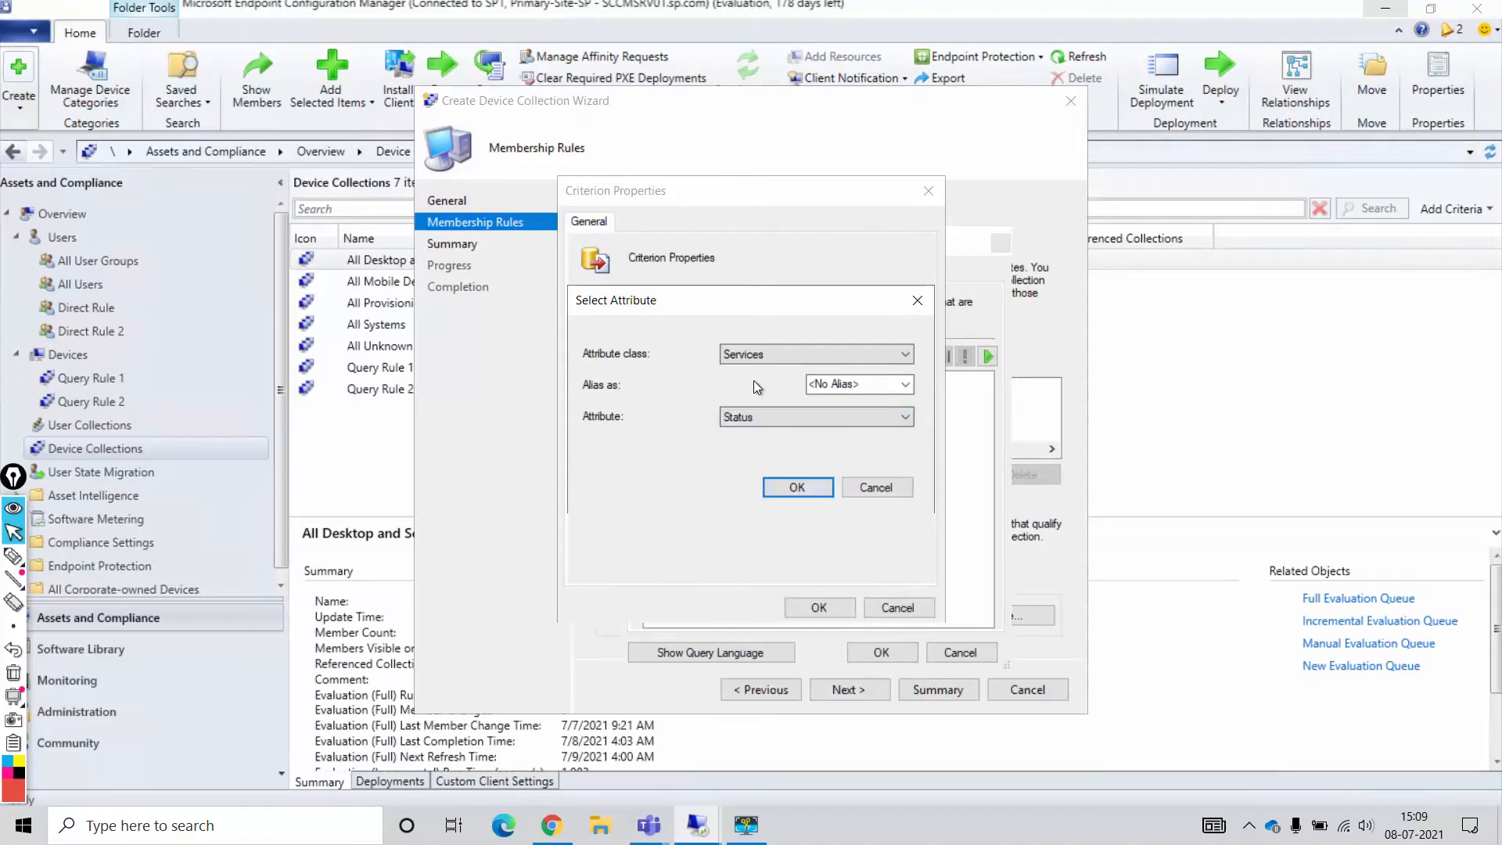
{"action": "left_click", "coordinate": [781, 488]}
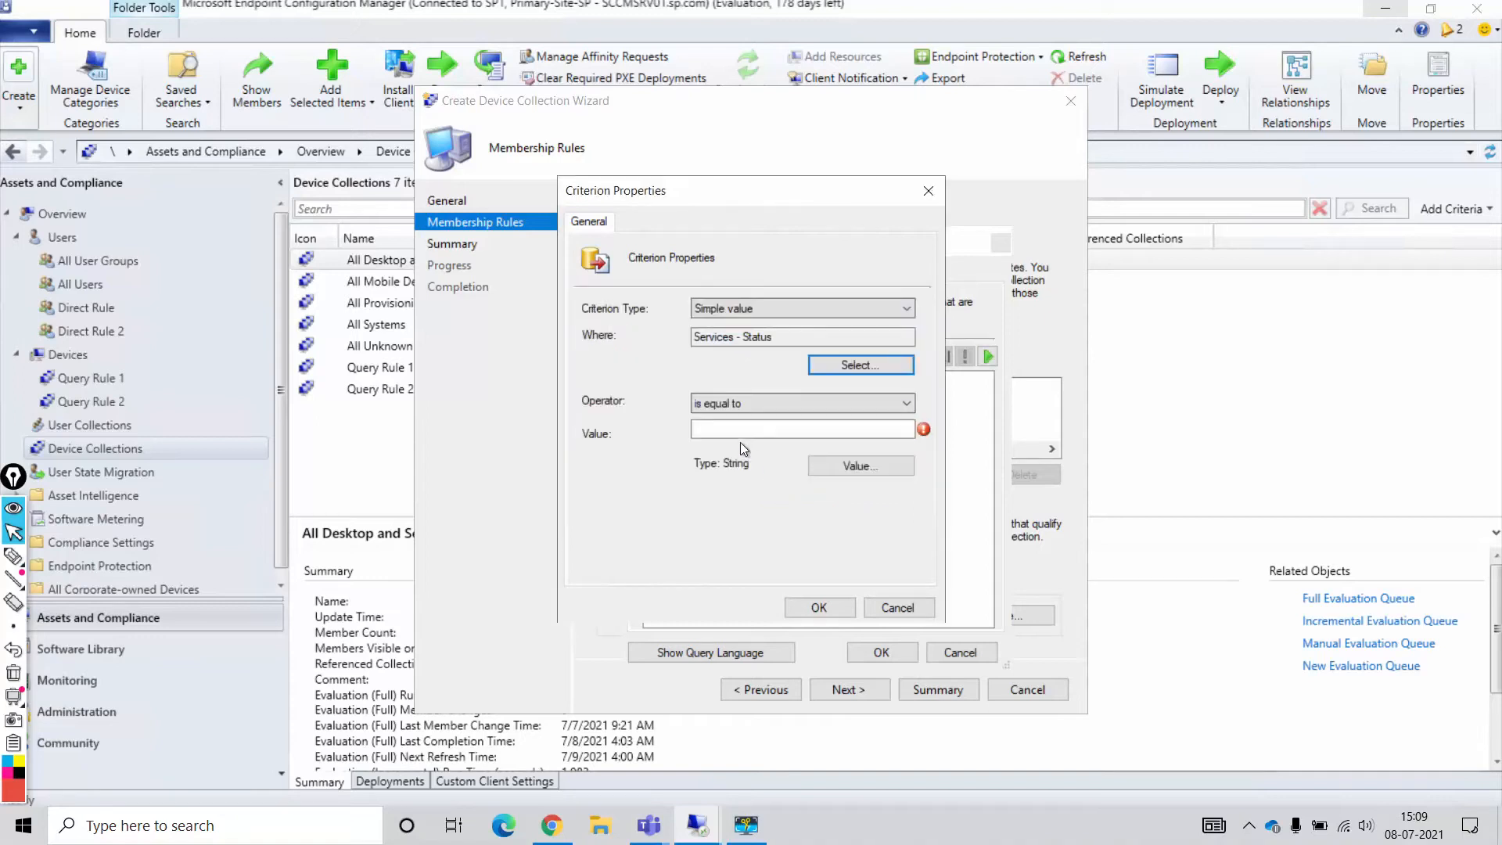
{"action": "left_click", "coordinate": [859, 466]}
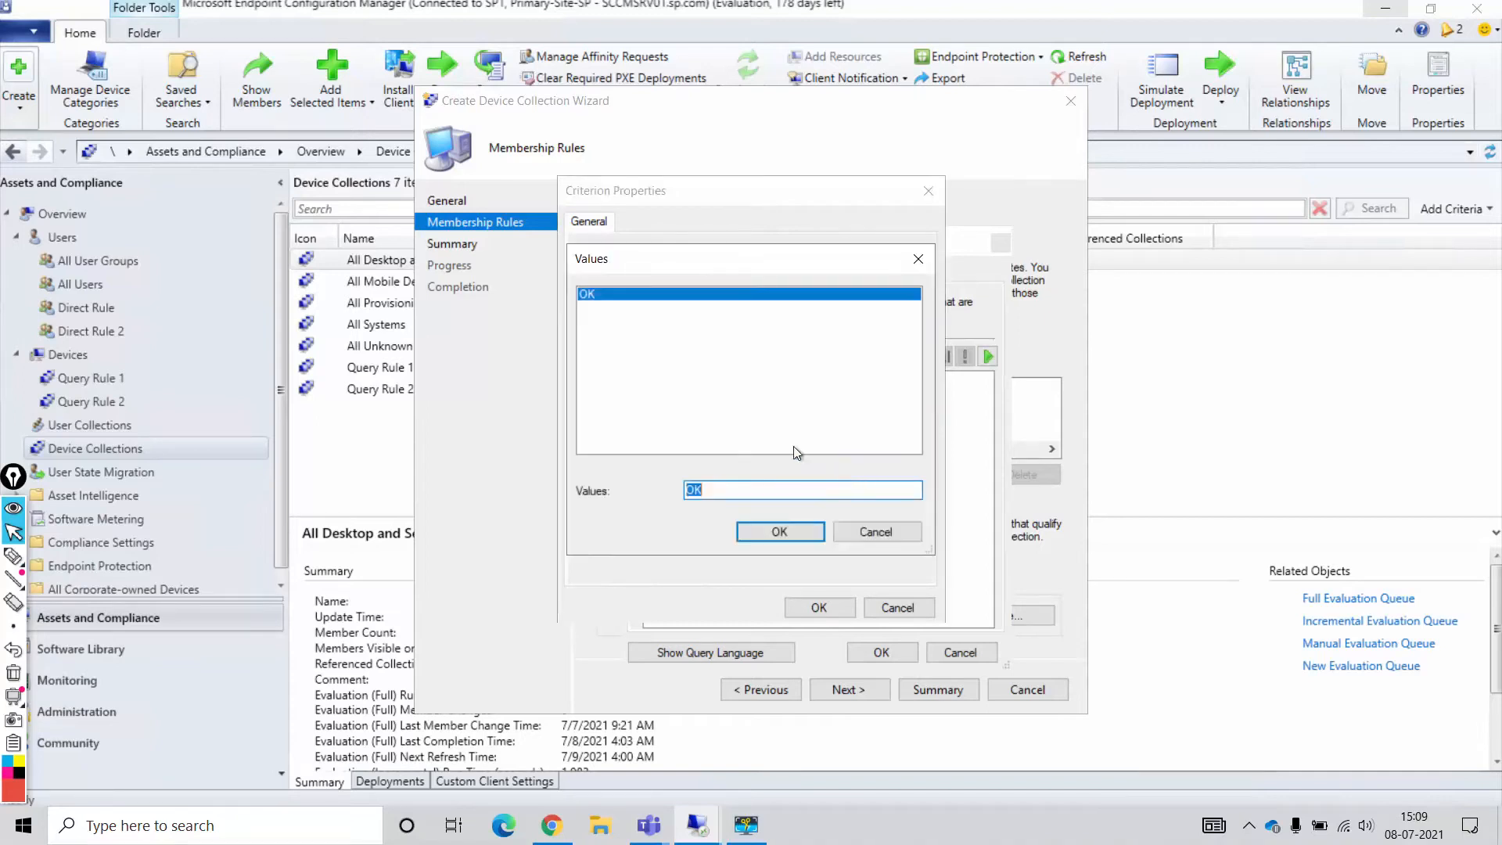
{"action": "left_click", "coordinate": [779, 531]}
- Change the criterion to Services - Start Mode equal to Auto, and accept the criterion, query statement and Query3 rule
{"action": "left_click", "coordinate": [840, 368]}
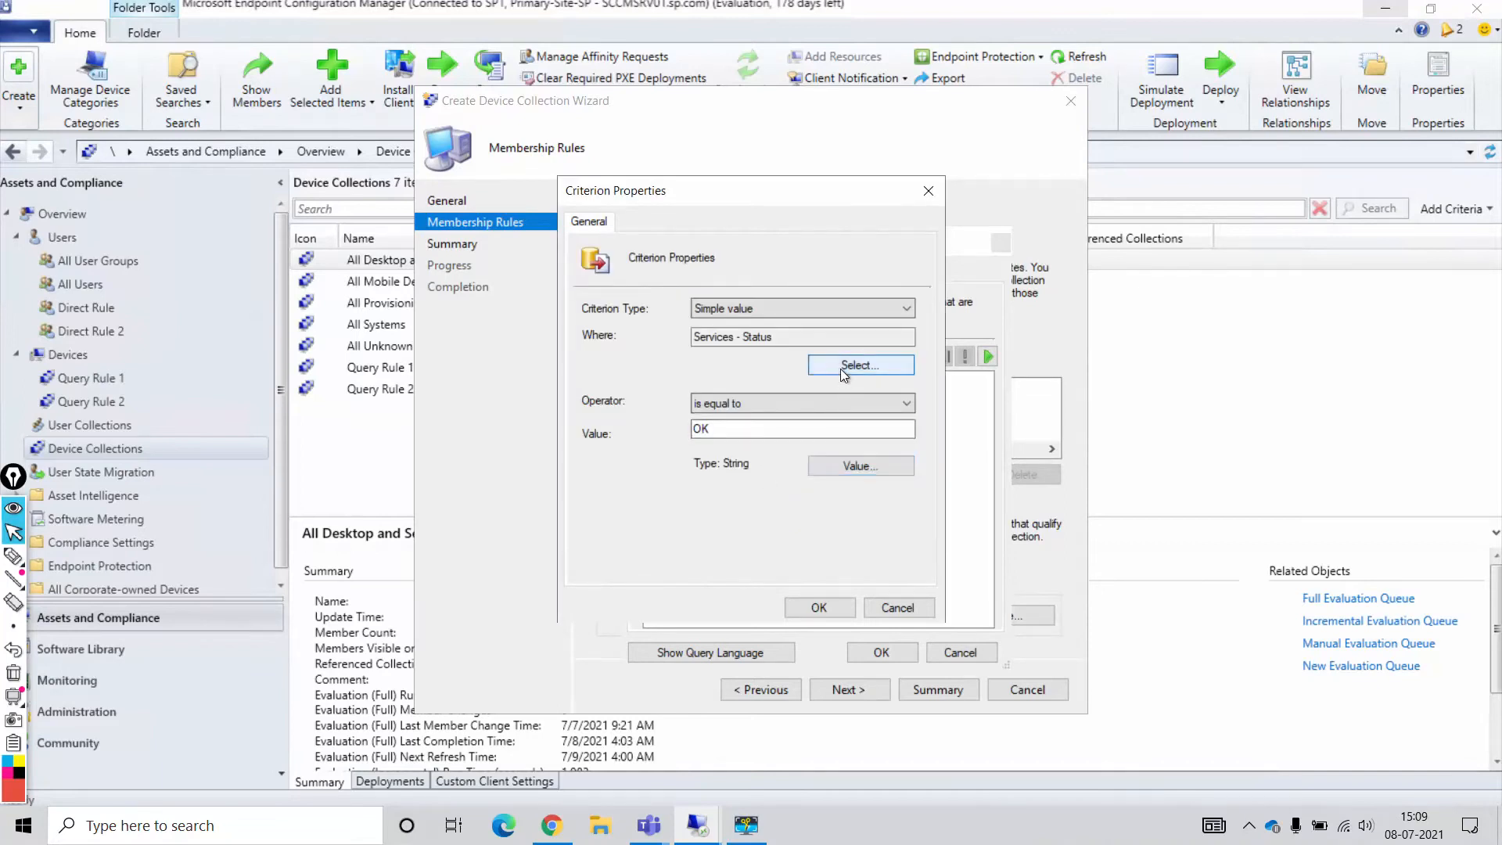
{"action": "left_click", "coordinate": [790, 419]}
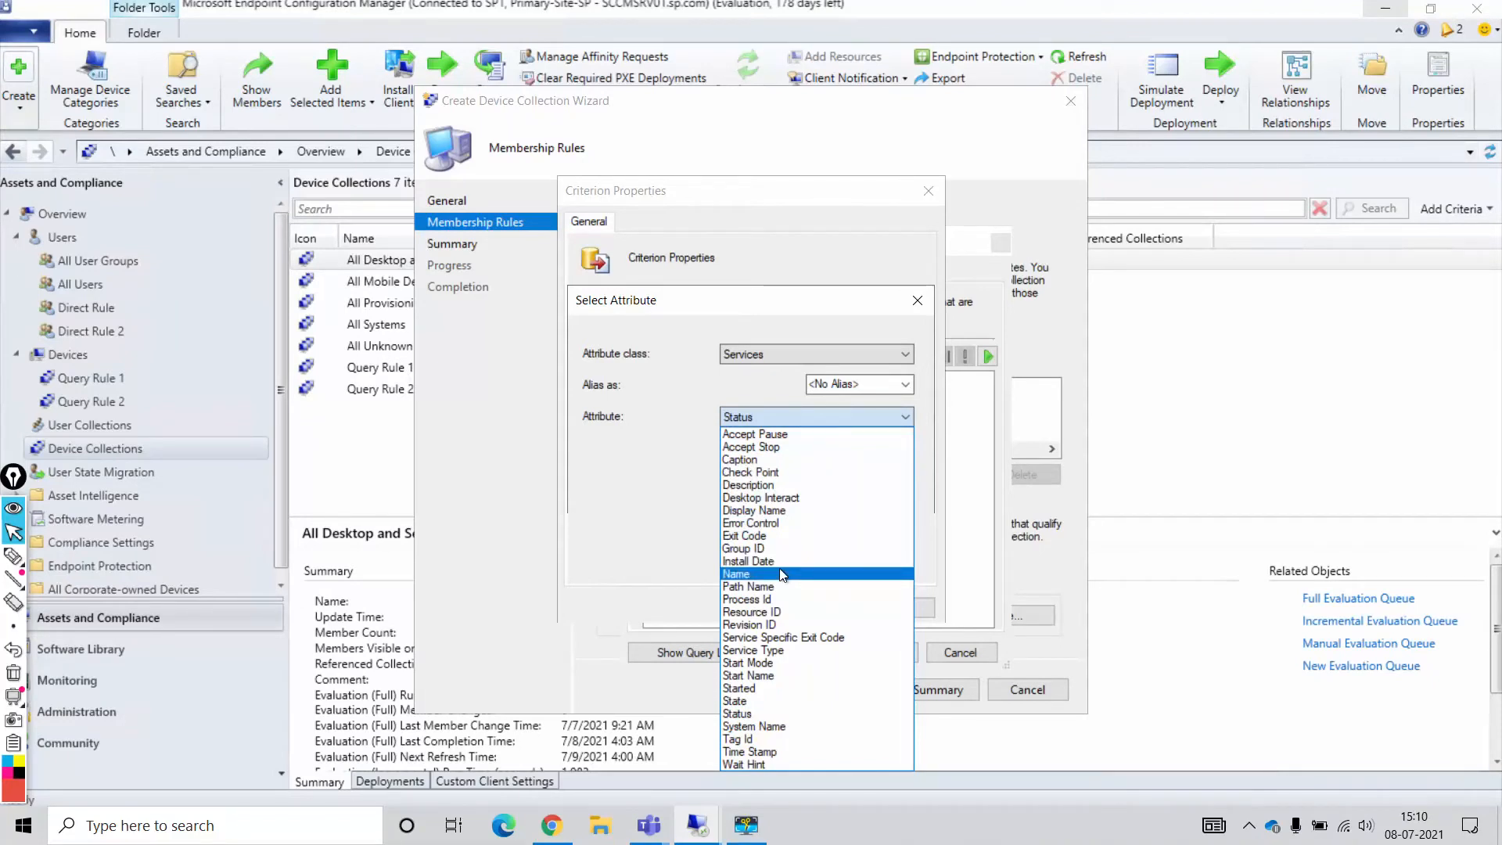
{"action": "left_click", "coordinate": [785, 663]}
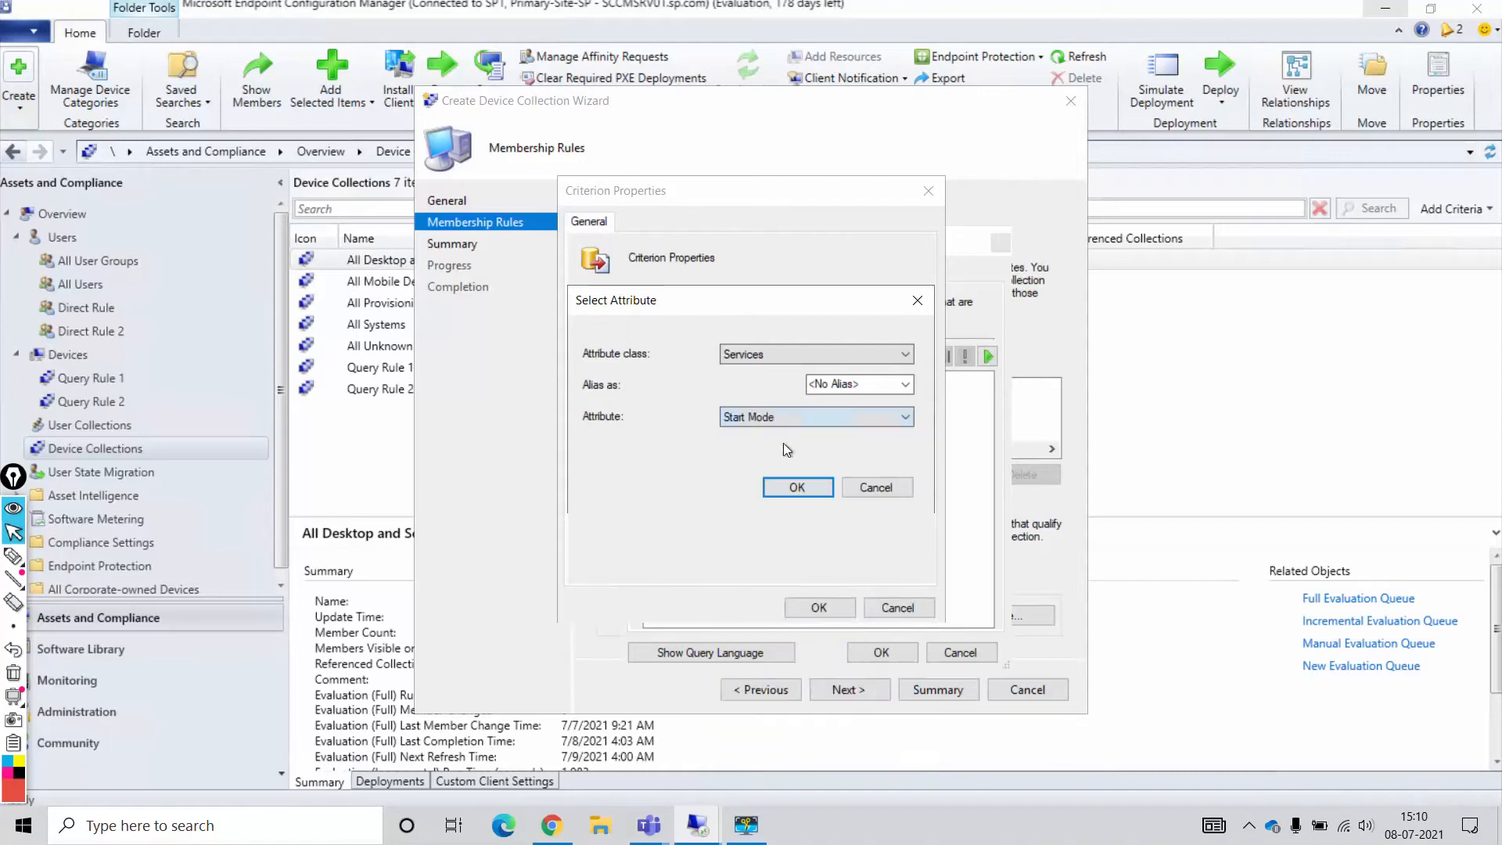
{"action": "left_click", "coordinate": [797, 486]}
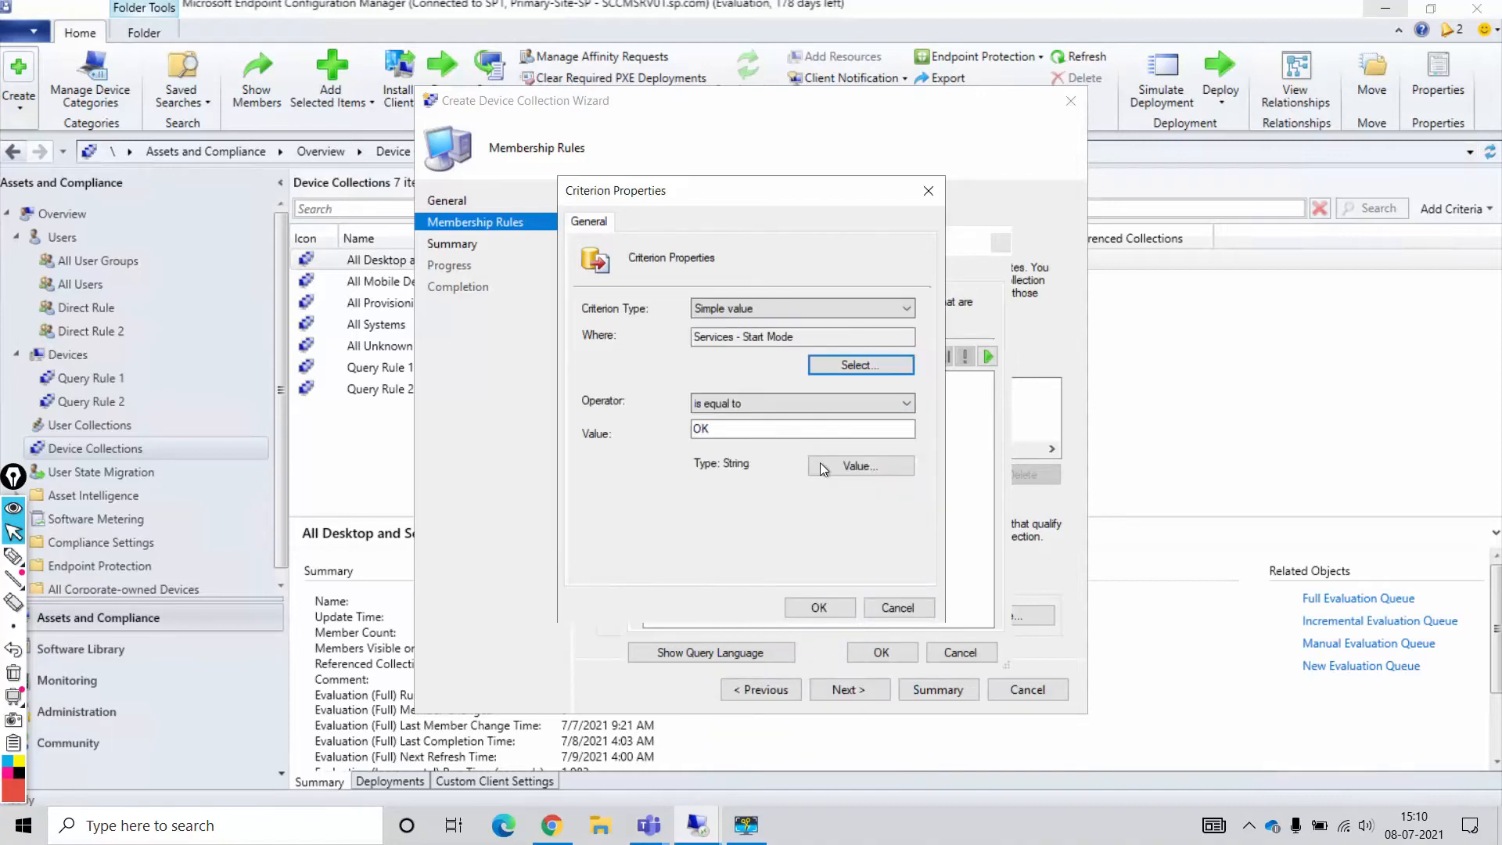
{"action": "left_click", "coordinate": [824, 466]}
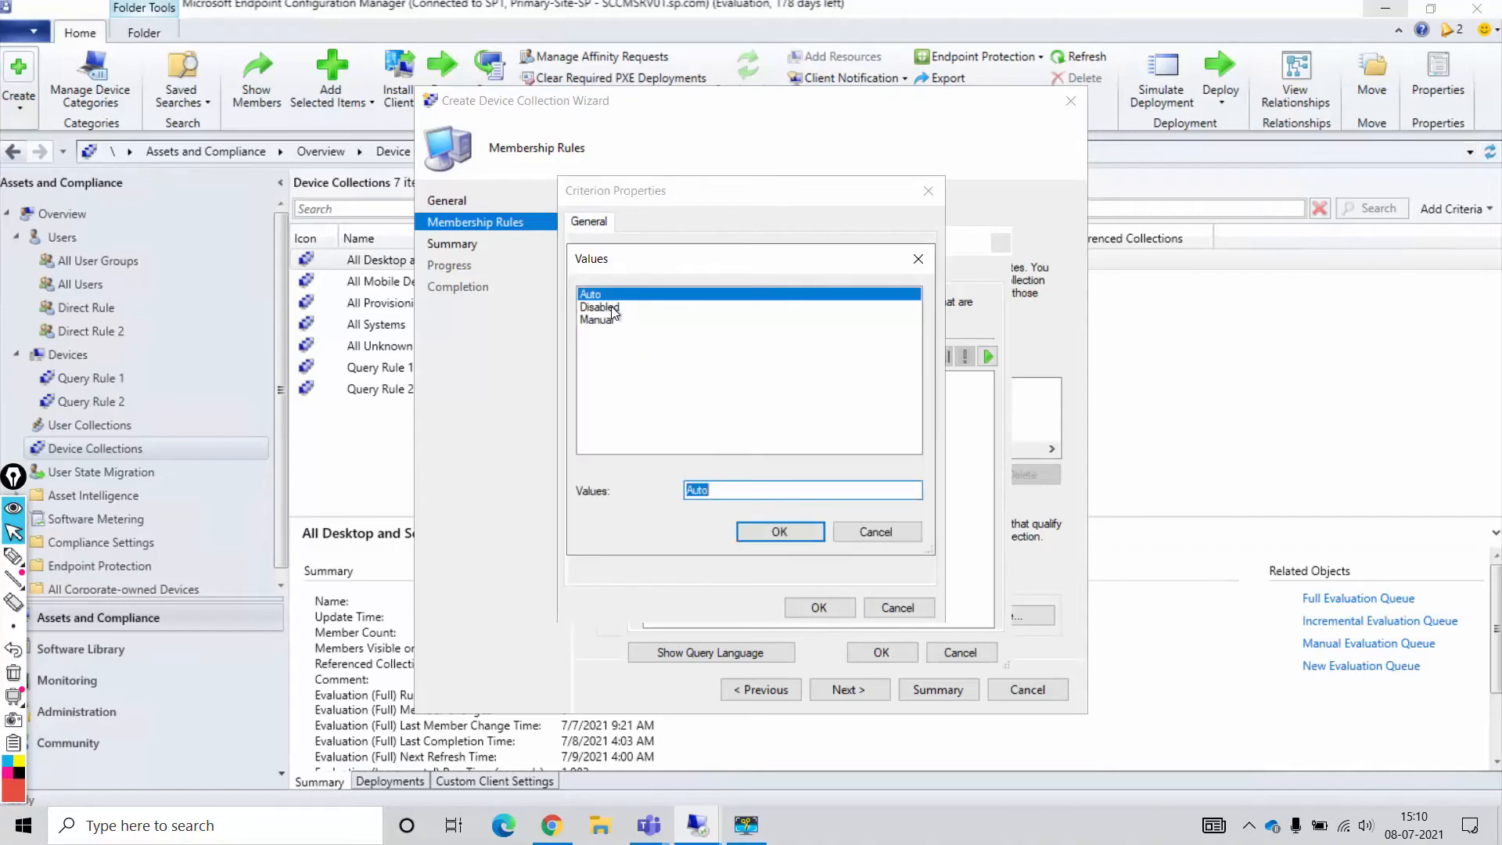
{"action": "left_click", "coordinate": [779, 532]}
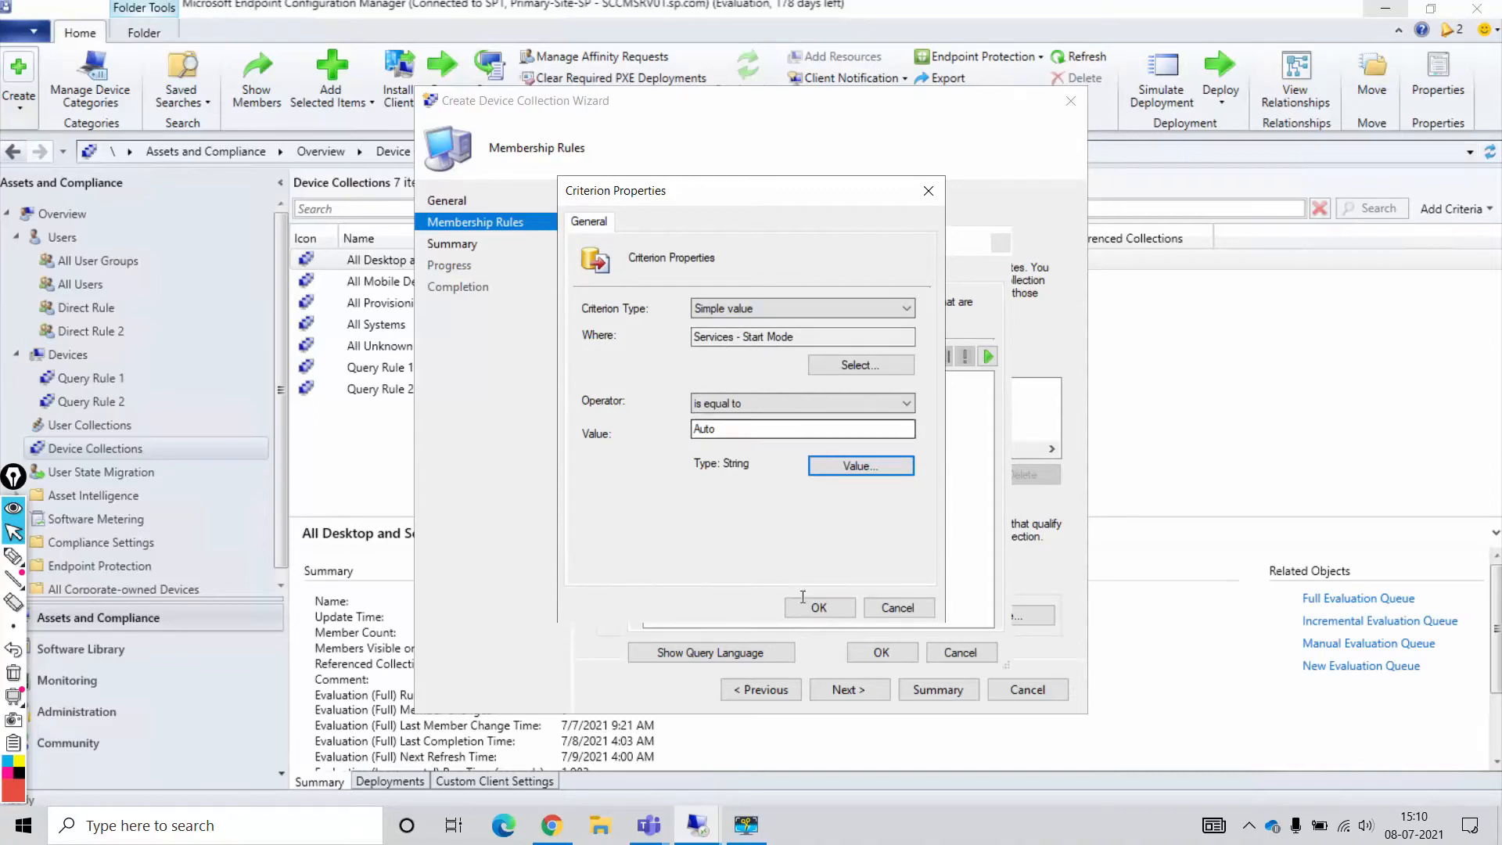
{"action": "left_click", "coordinate": [895, 608]}
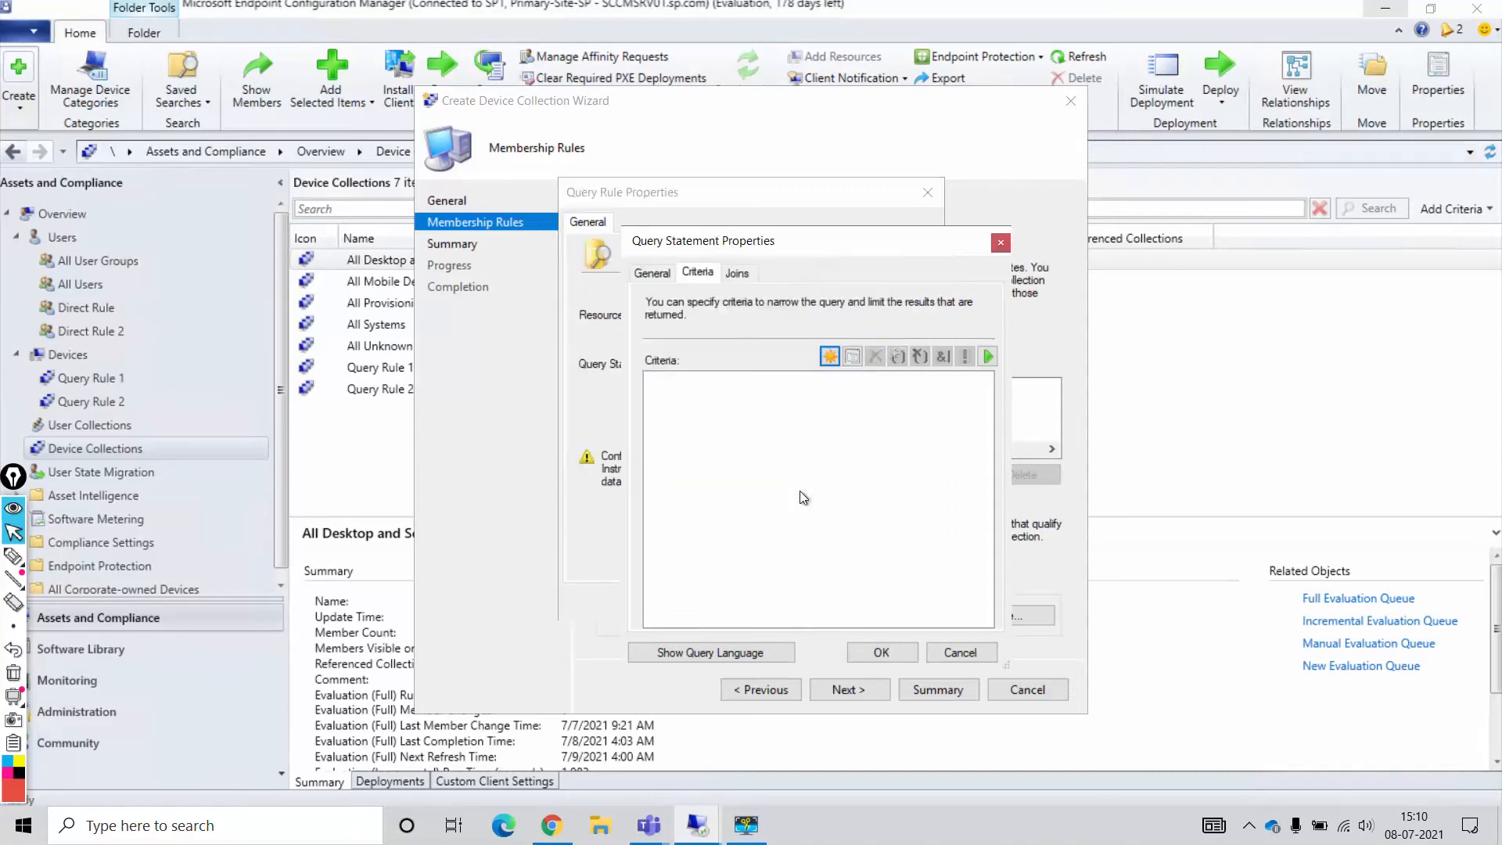
{"action": "left_click", "coordinate": [870, 653]}
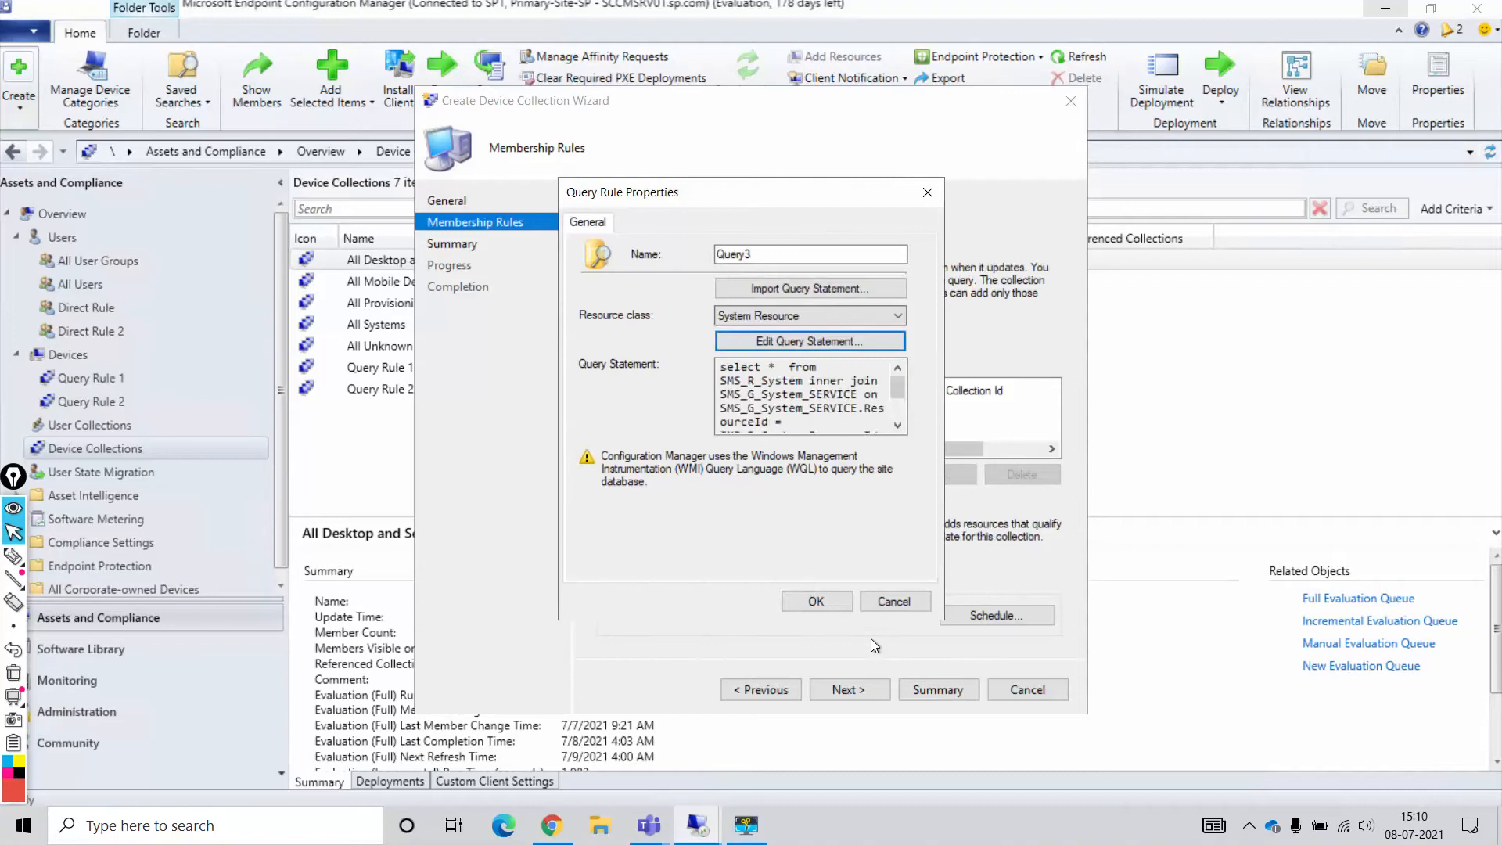
{"action": "left_click", "coordinate": [816, 609]}
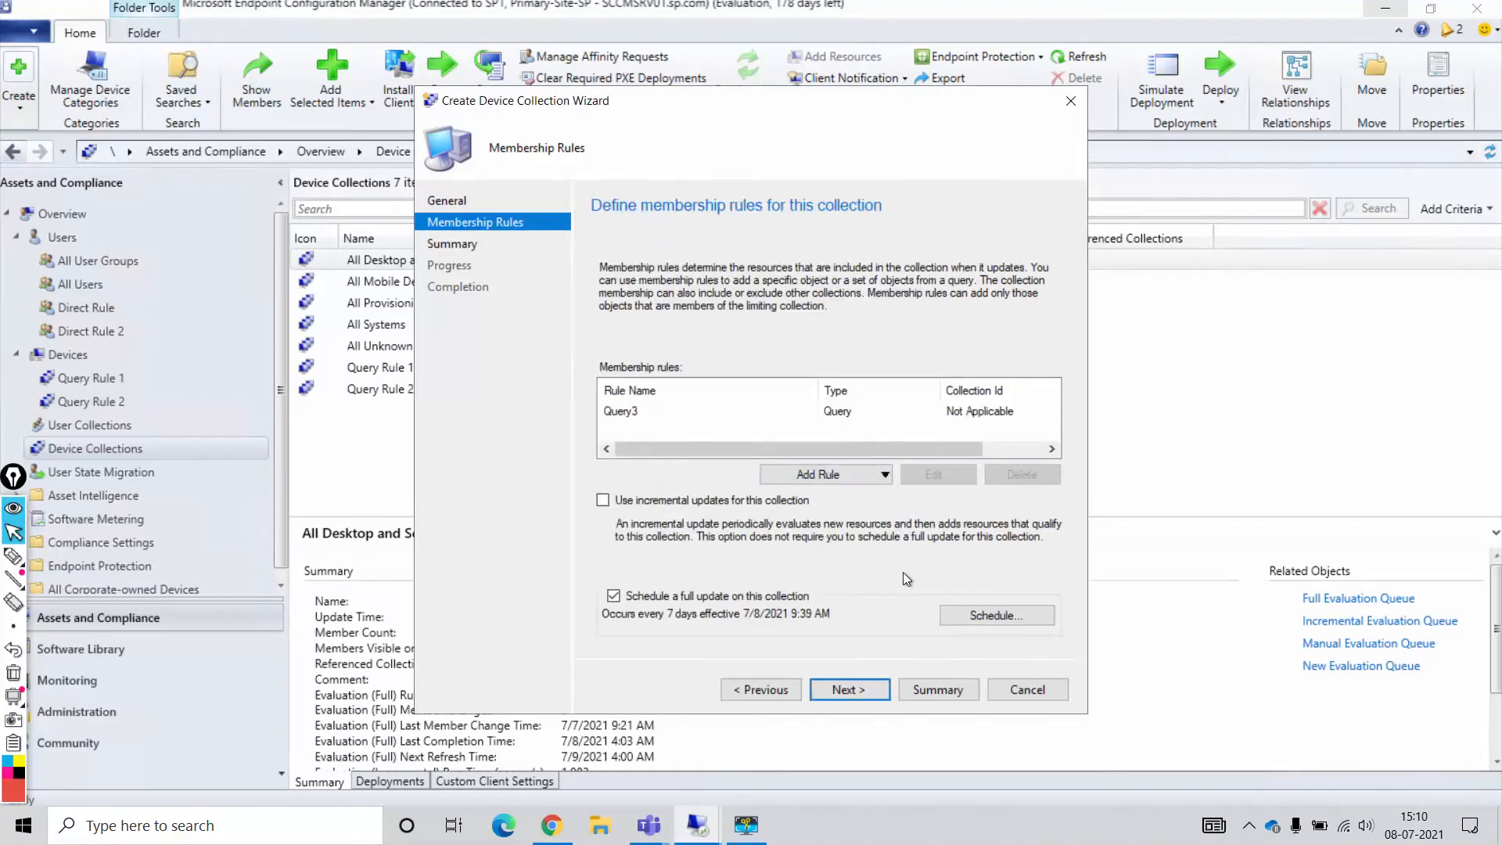
- Enable incremental updates for the Query Rule 3 collection and finish creating it
{"action": "left_click", "coordinate": [603, 501]}
{"action": "left_click", "coordinate": [848, 690]}
{"action": "left_click", "coordinate": [847, 690]}
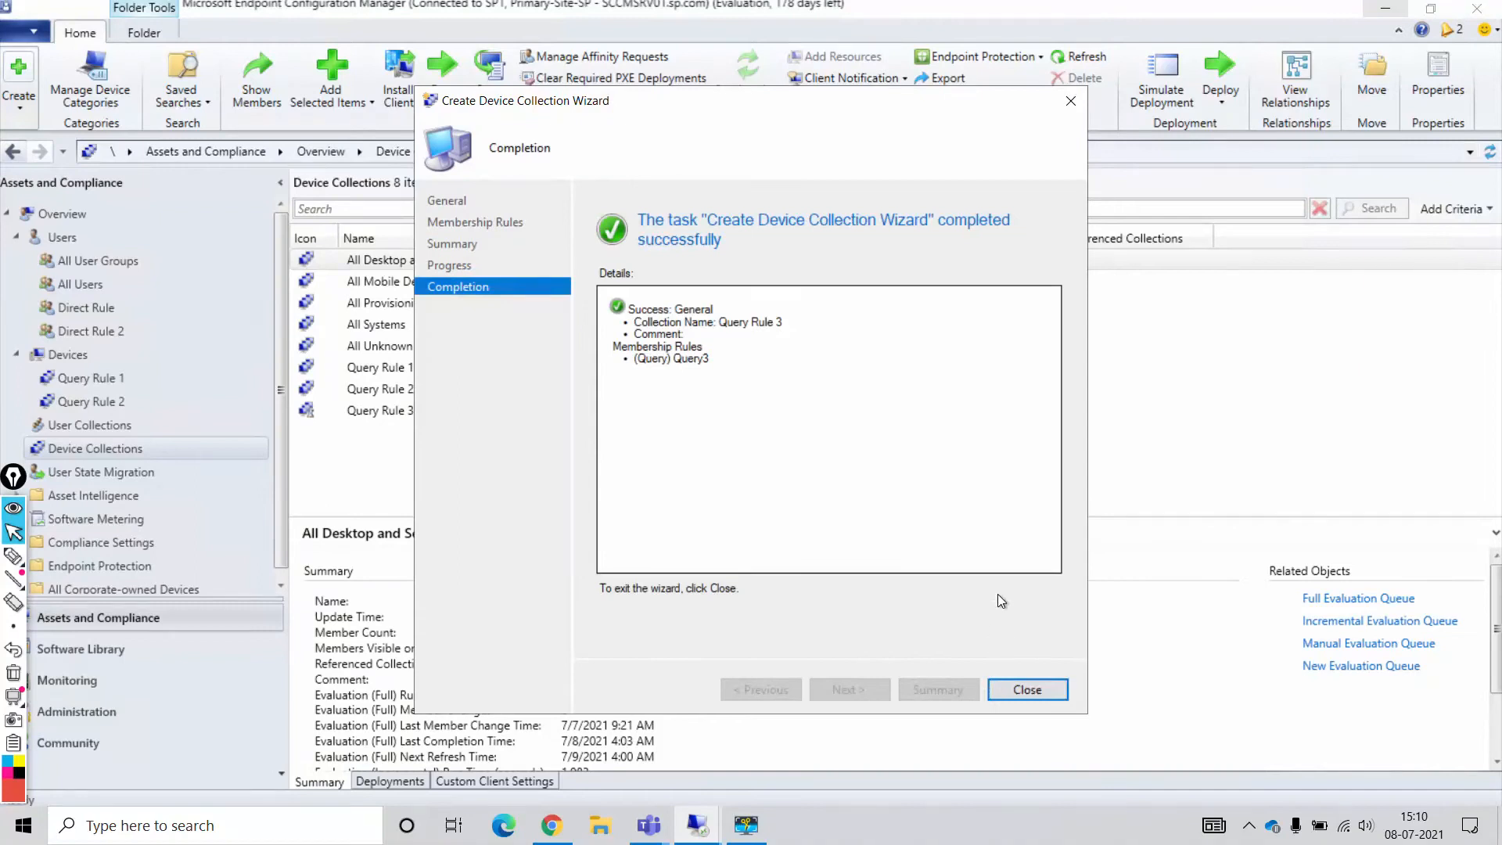
{"action": "left_click", "coordinate": [1025, 690]}
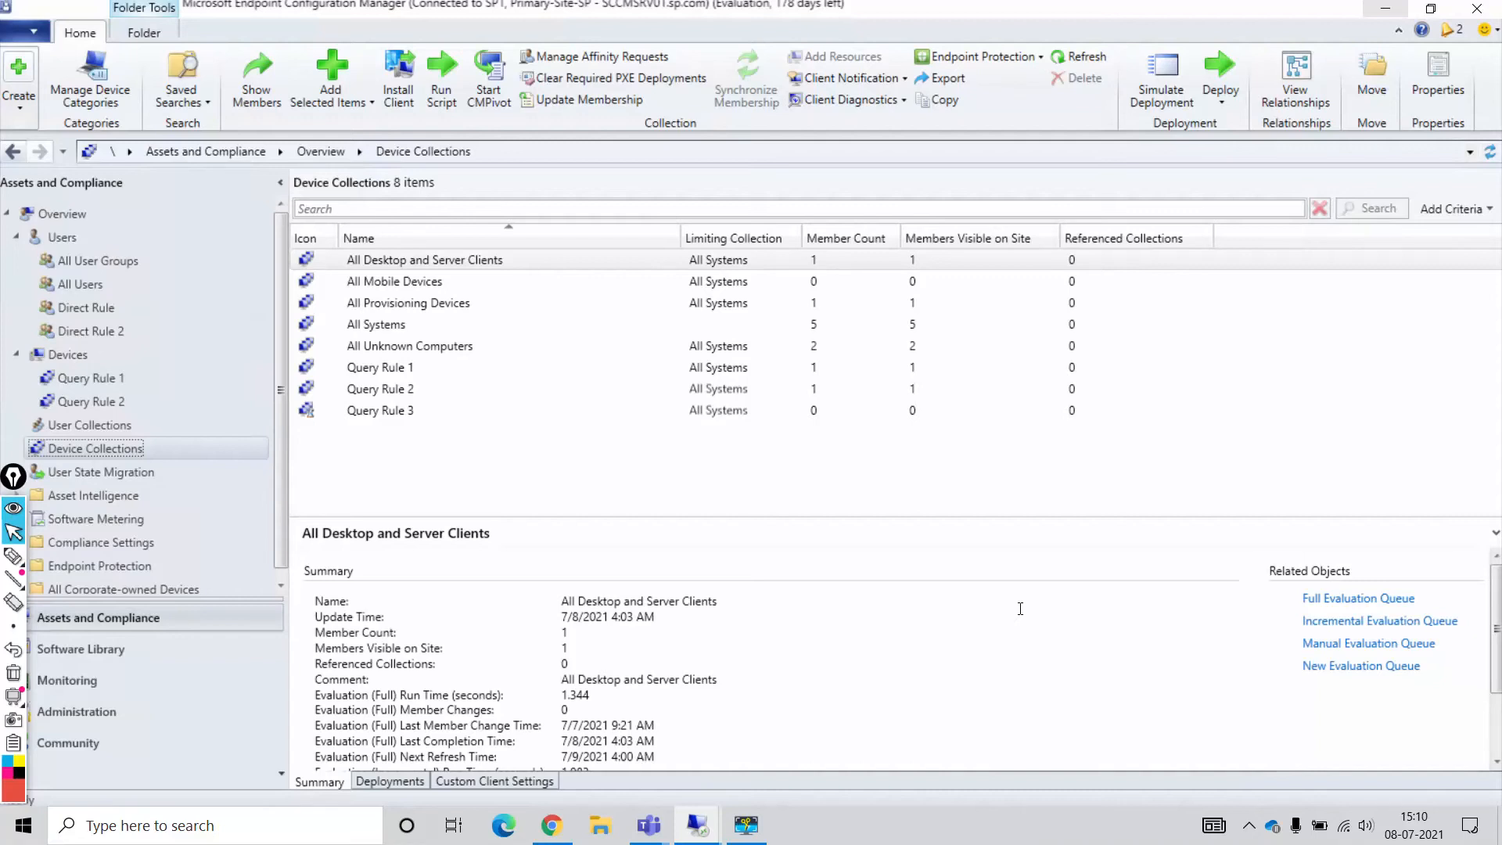
- Refresh the Query Rule 3 device collection to update its listed membership
{"action": "left_click", "coordinate": [351, 414]}
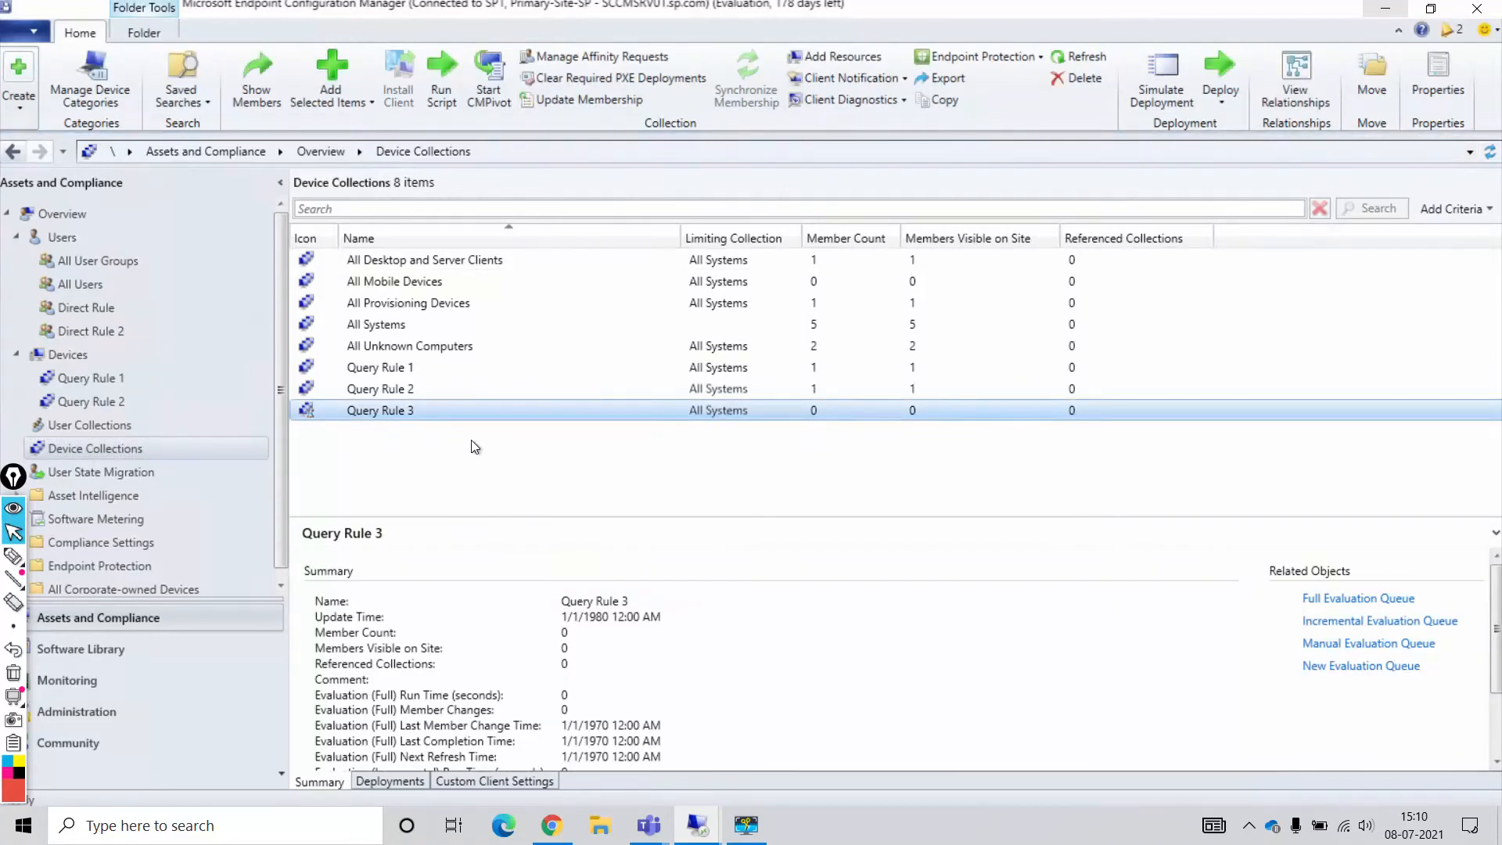
{"action": "left_click", "coordinate": [1079, 57]}
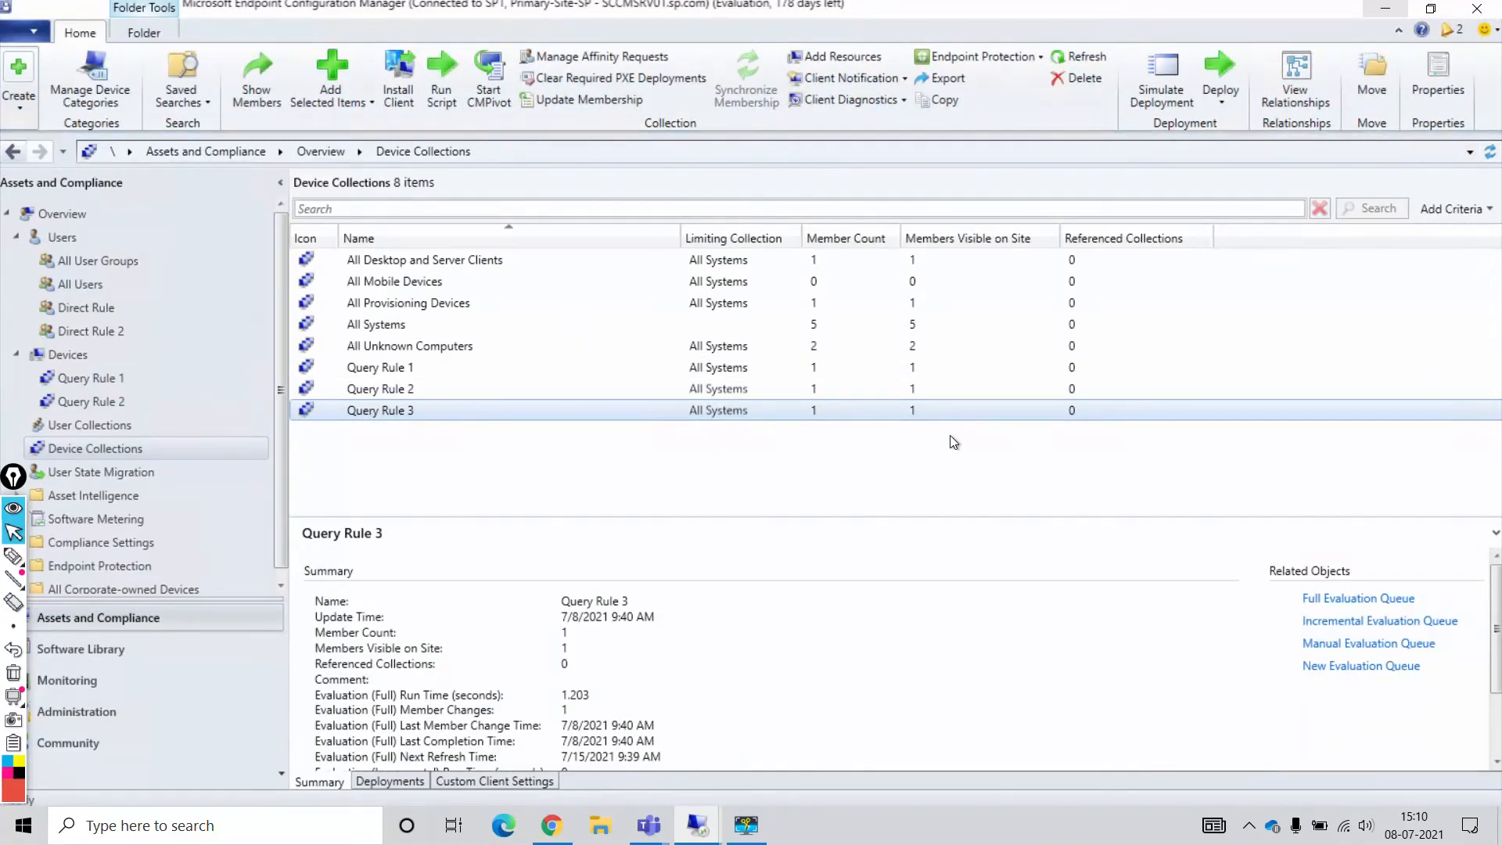
- Open the membership rules of the Query Rule 3 collection and switch its incremental updates off and back on
{"action": "right_click", "coordinate": [374, 411]}
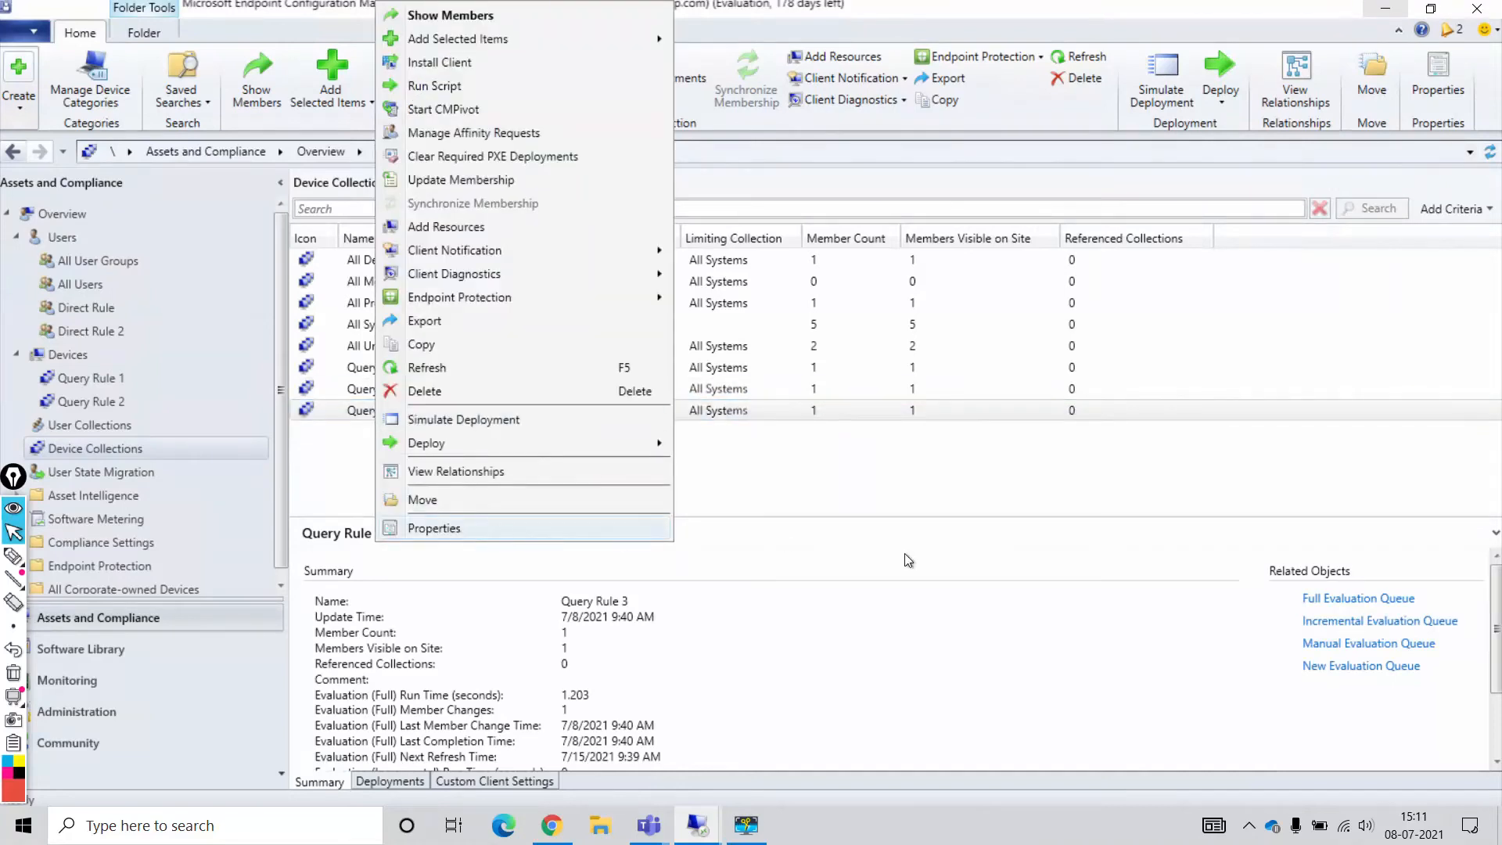
{"action": "left_click", "coordinate": [785, 541]}
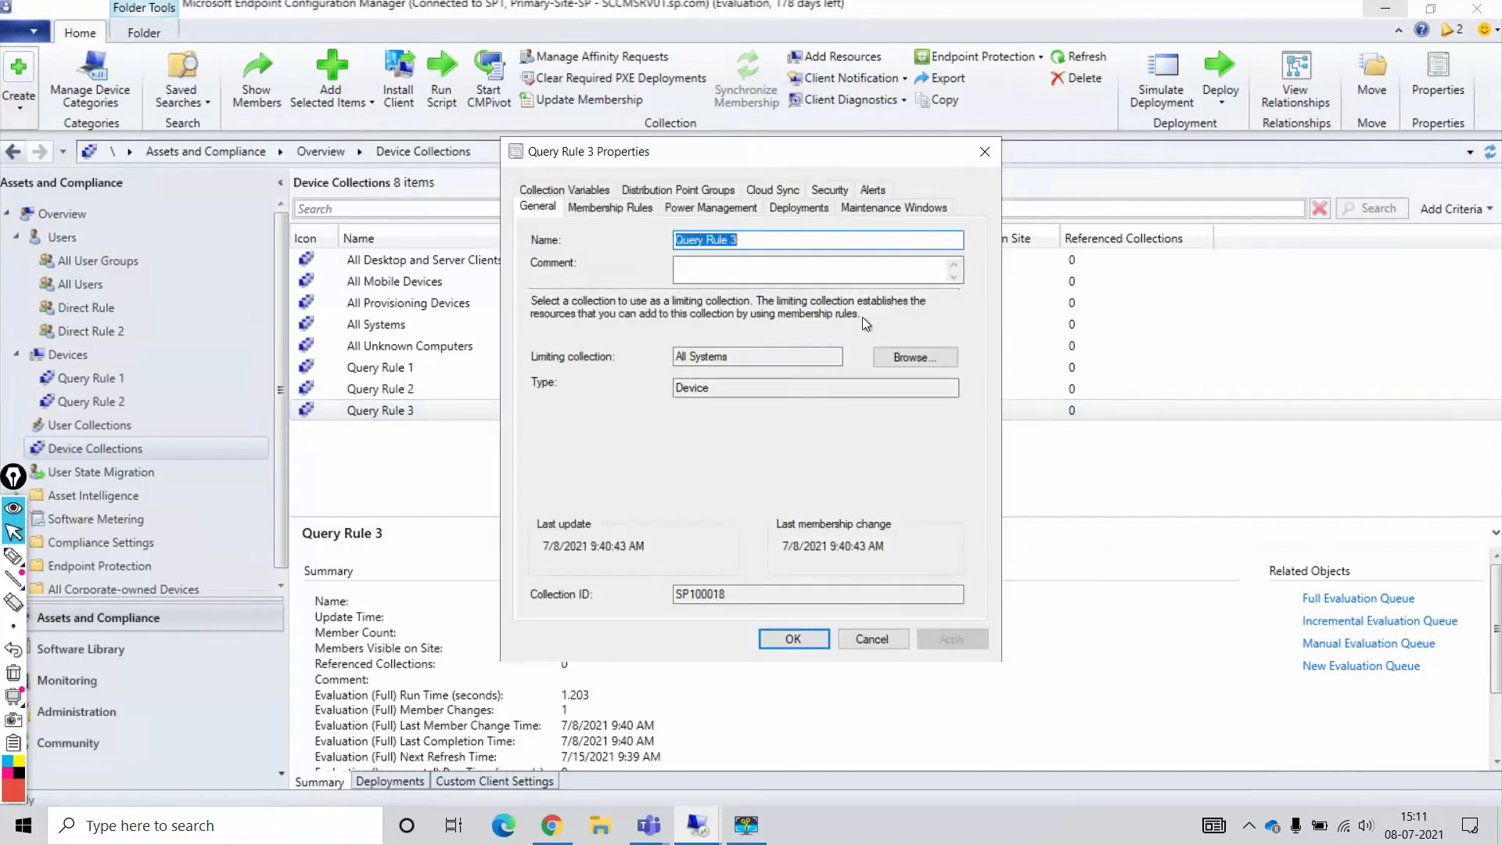
{"action": "left_click", "coordinate": [630, 208]}
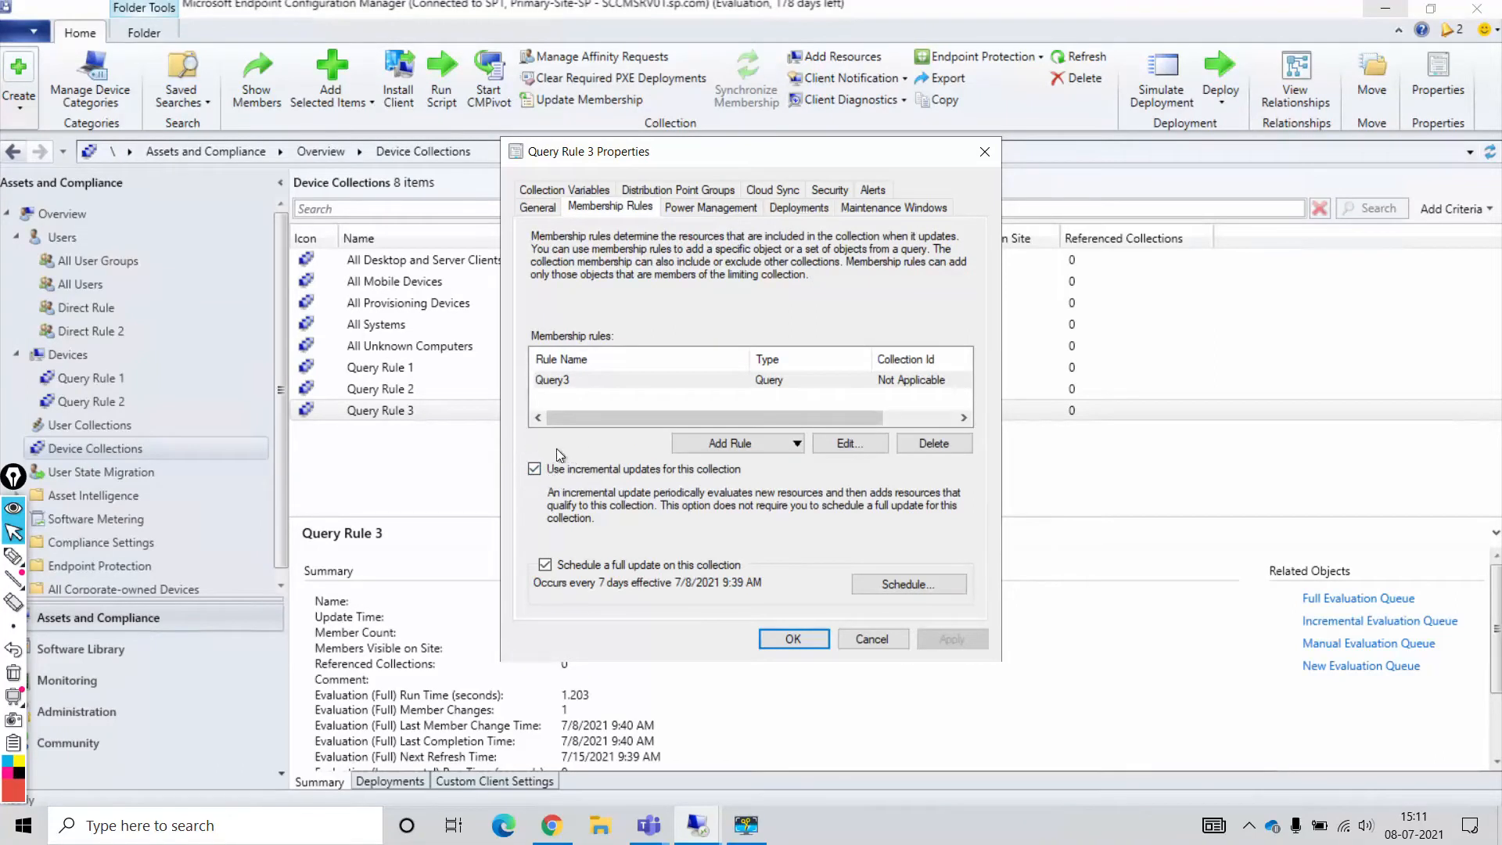
{"action": "left_click", "coordinate": [534, 472]}
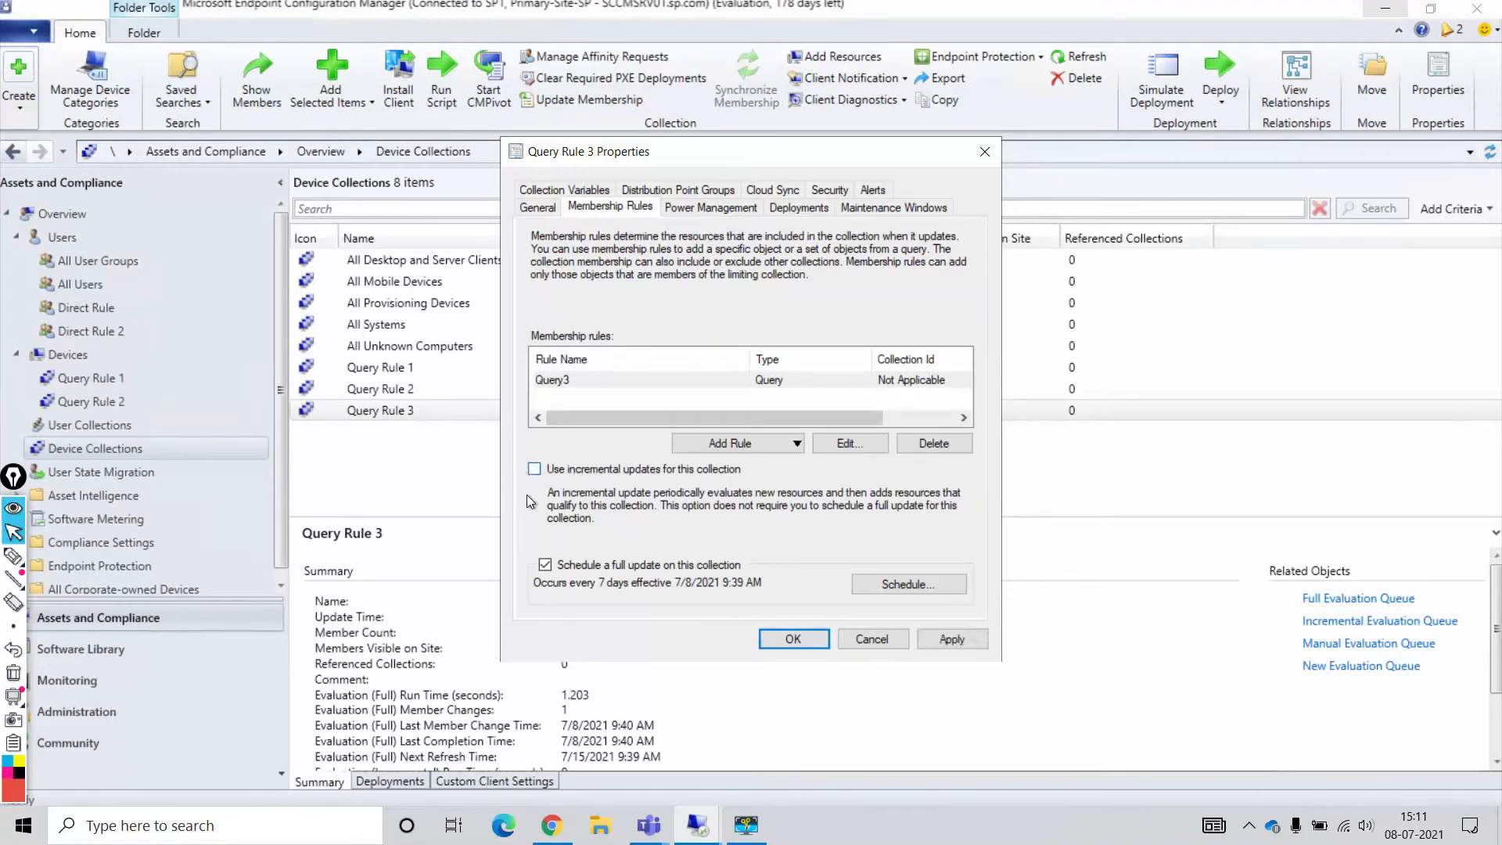
{"action": "left_click", "coordinate": [534, 469]}
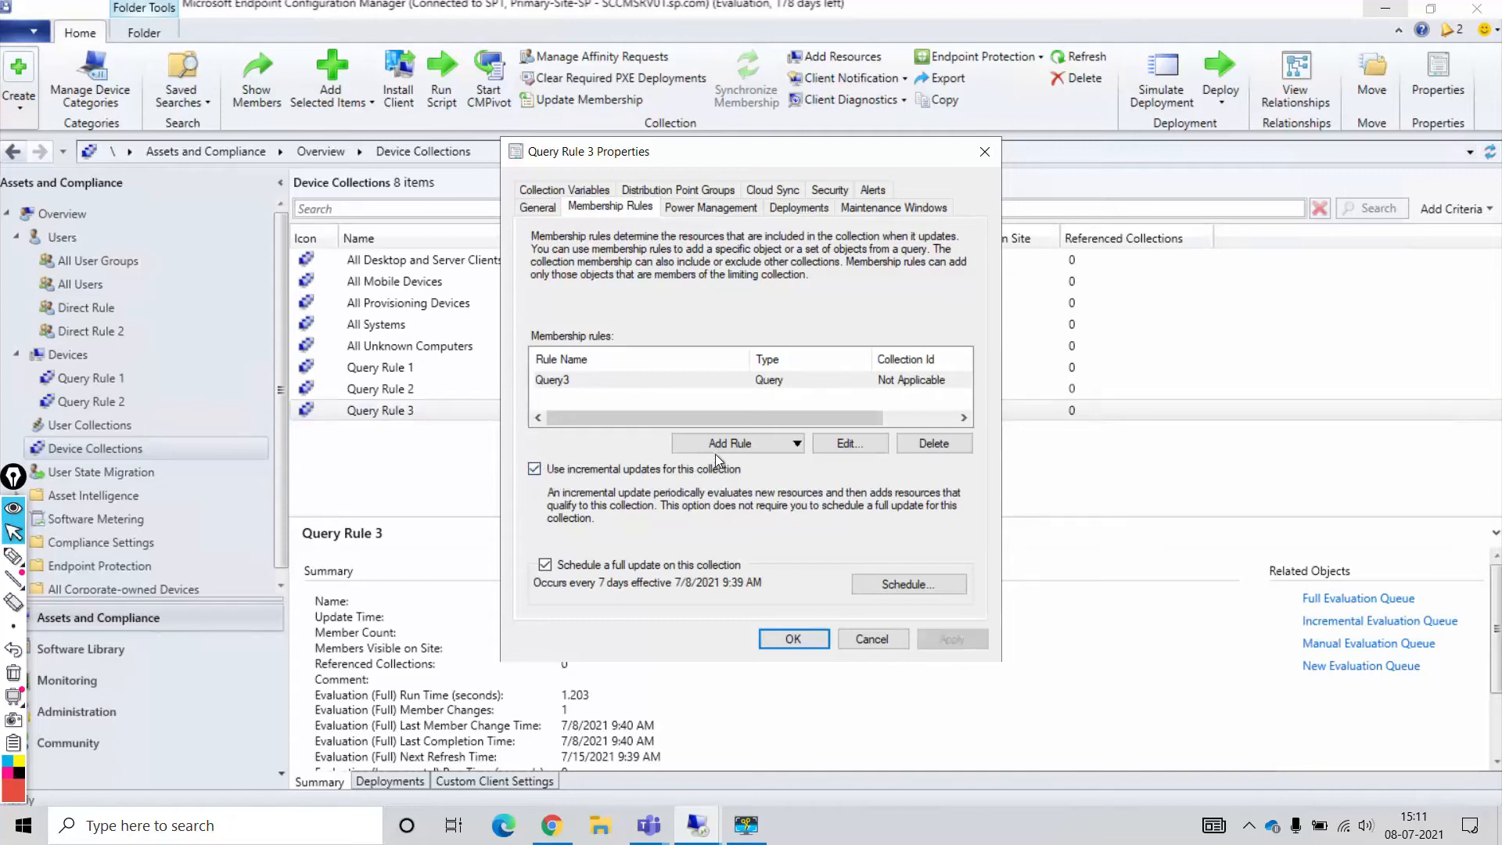
- Add a query rule named Query4 to the collection and start a new simple value criterion in its query statement
{"action": "left_click", "coordinate": [748, 443]}
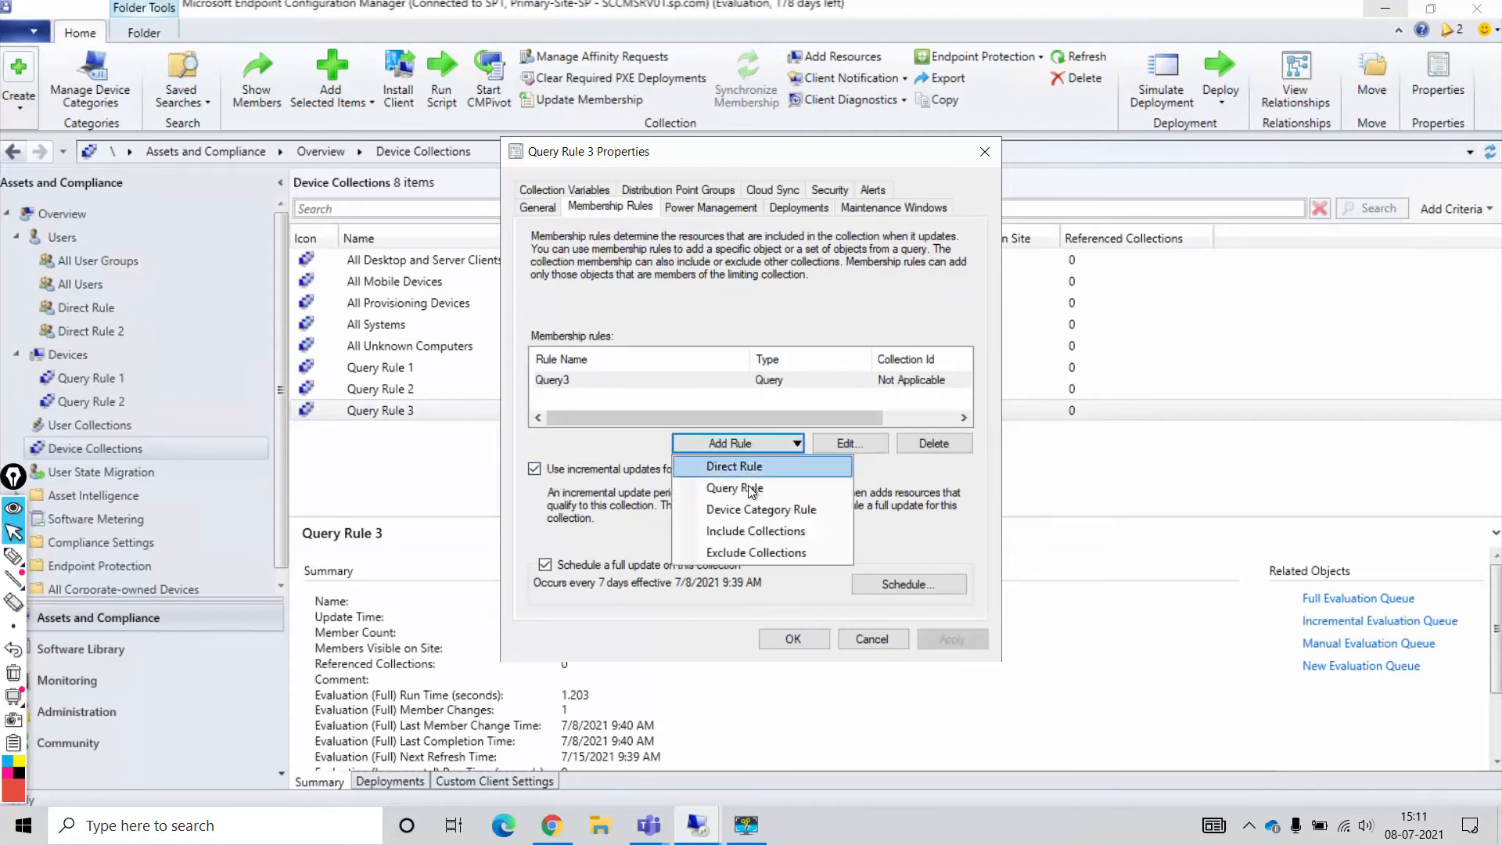
{"action": "left_click", "coordinate": [748, 487]}
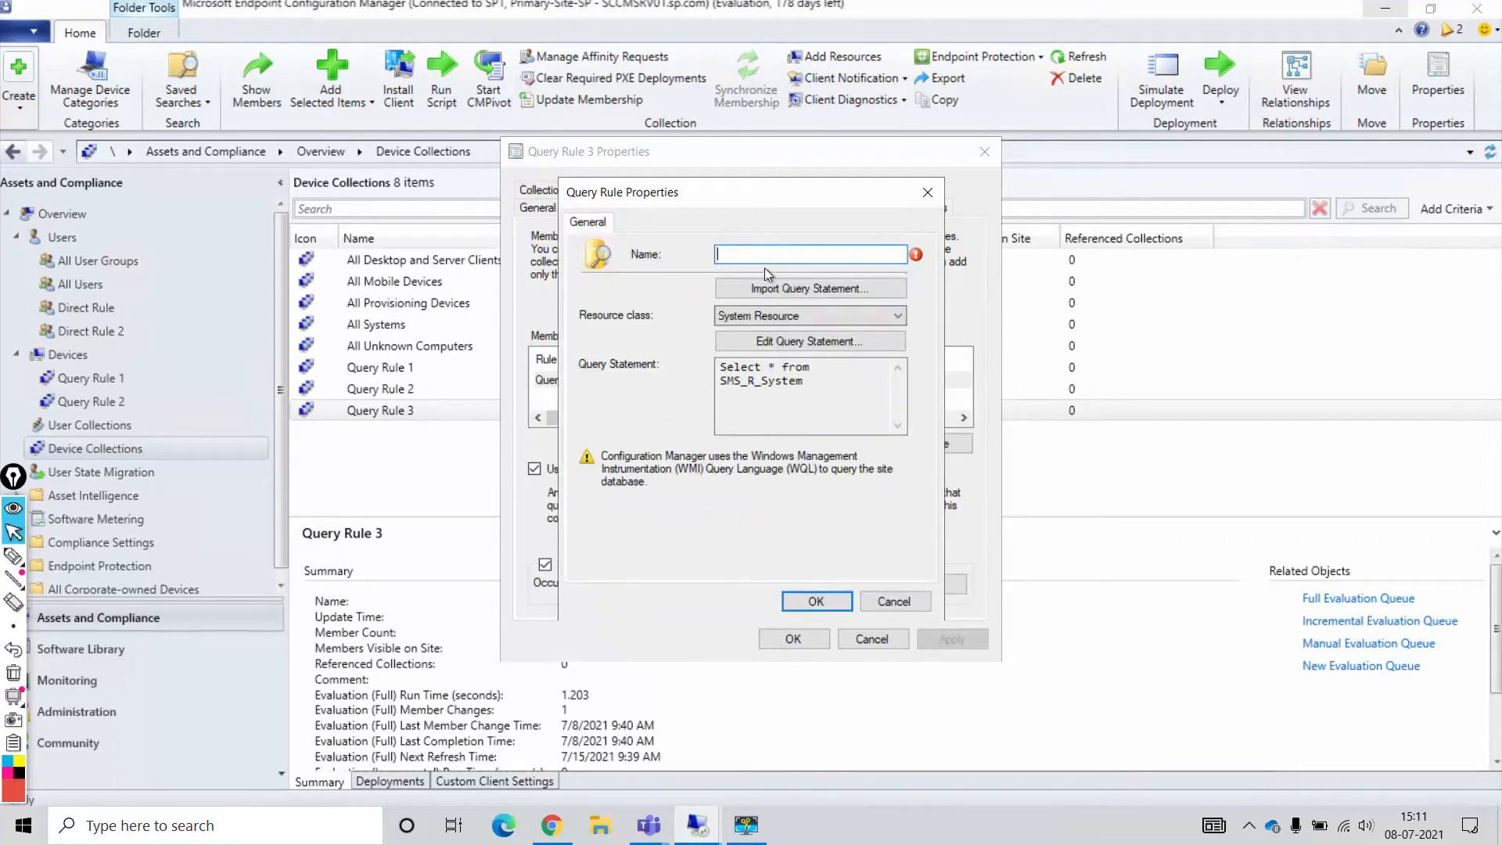
{"action": "type", "text": "Query4"}
{"action": "left_click", "coordinate": [806, 604]}
{"action": "left_click", "coordinate": [880, 515]}
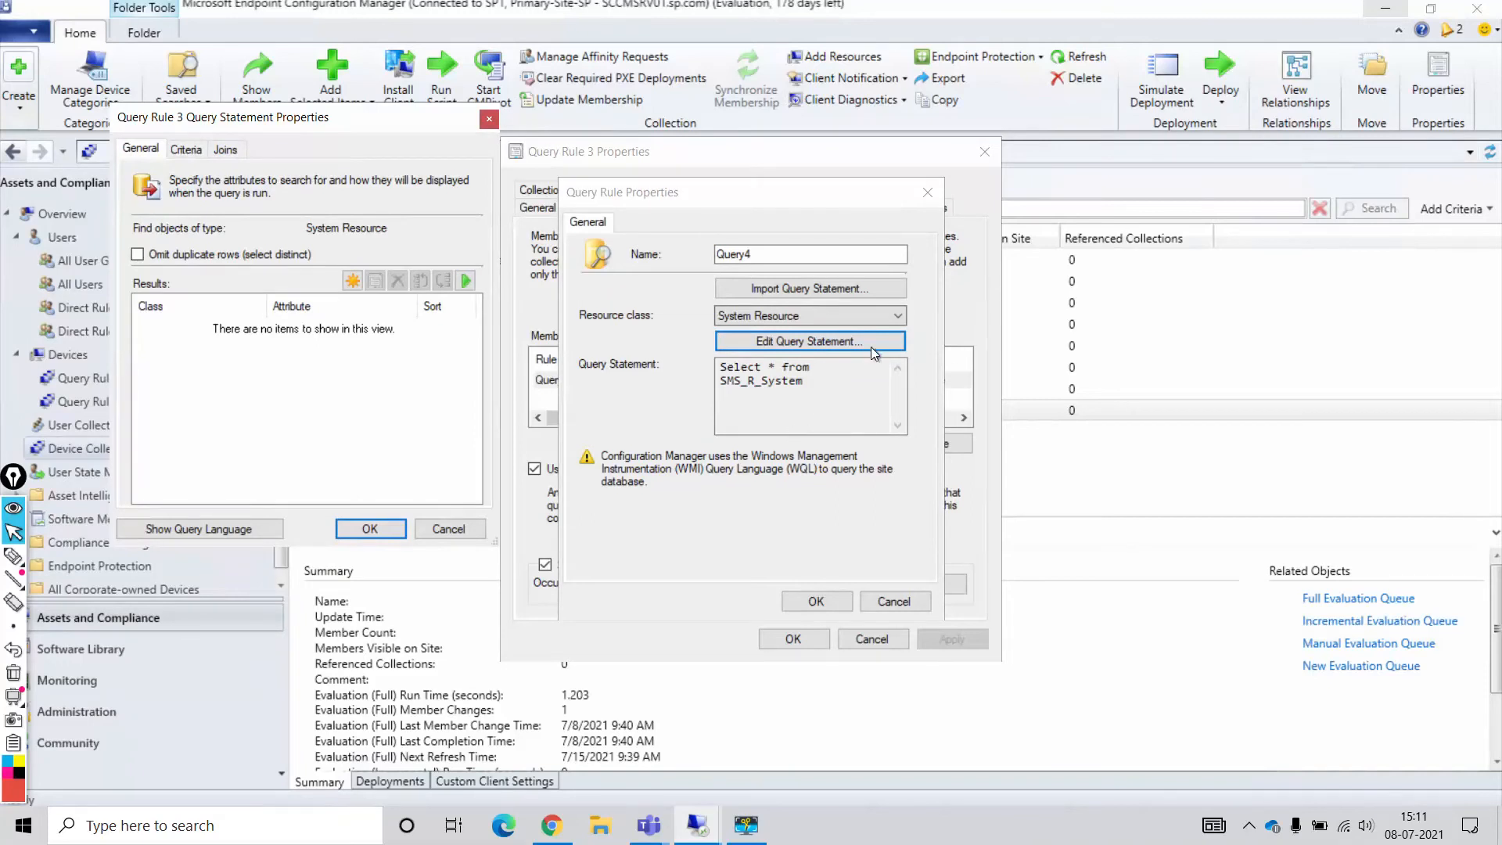
{"action": "left_click_drag", "start_coordinate": [286, 117], "coordinate": [729, 222]}
{"action": "left_click", "coordinate": [631, 256]}
{"action": "left_click", "coordinate": [758, 340]}
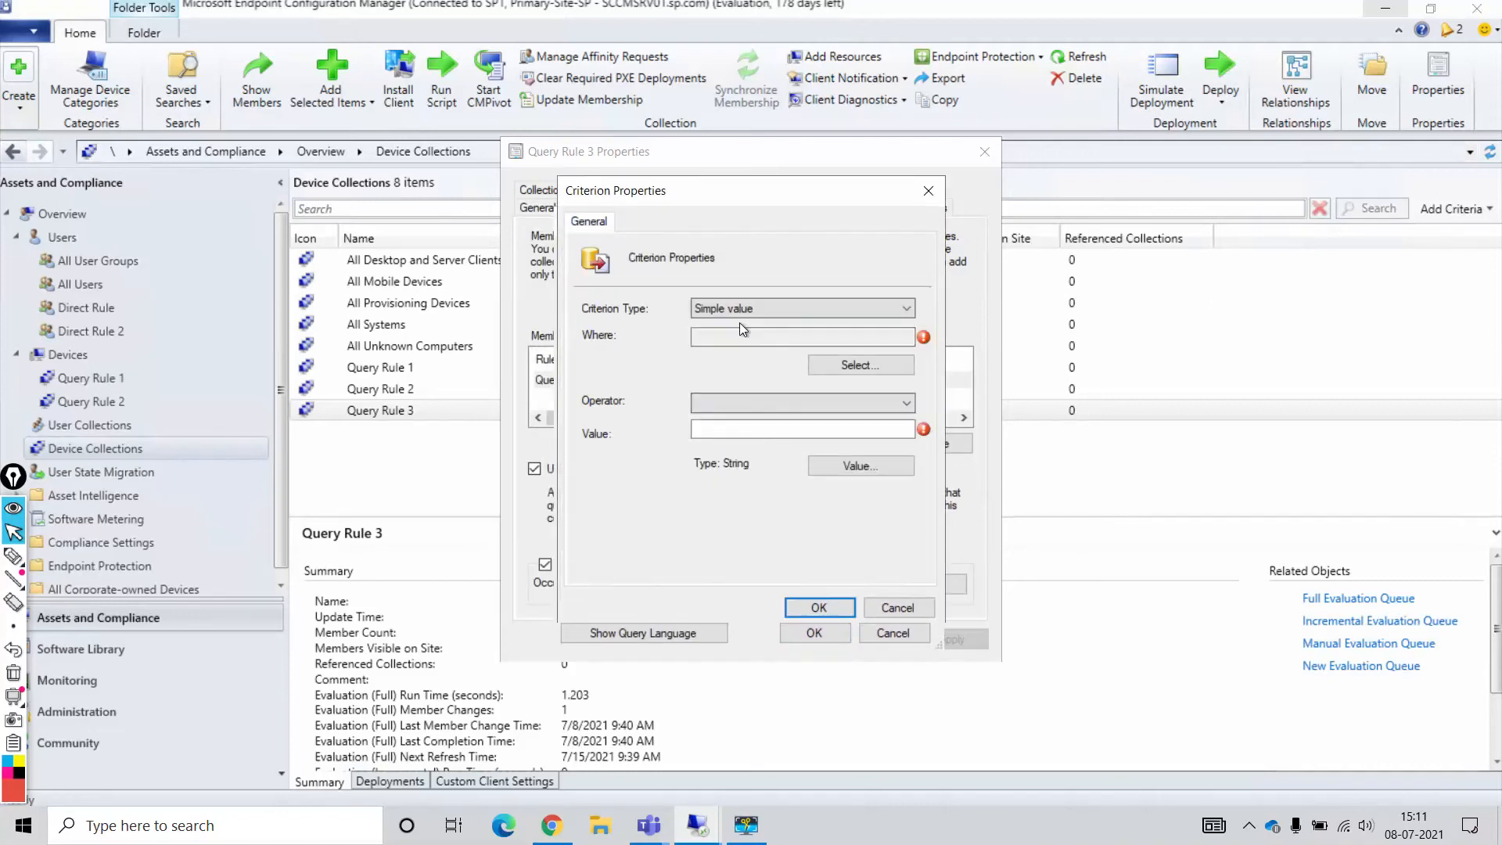
- Try AutoStart Software - Product as the criterion's attribute and look up its available values without choosing one
{"action": "left_click", "coordinate": [829, 365]}
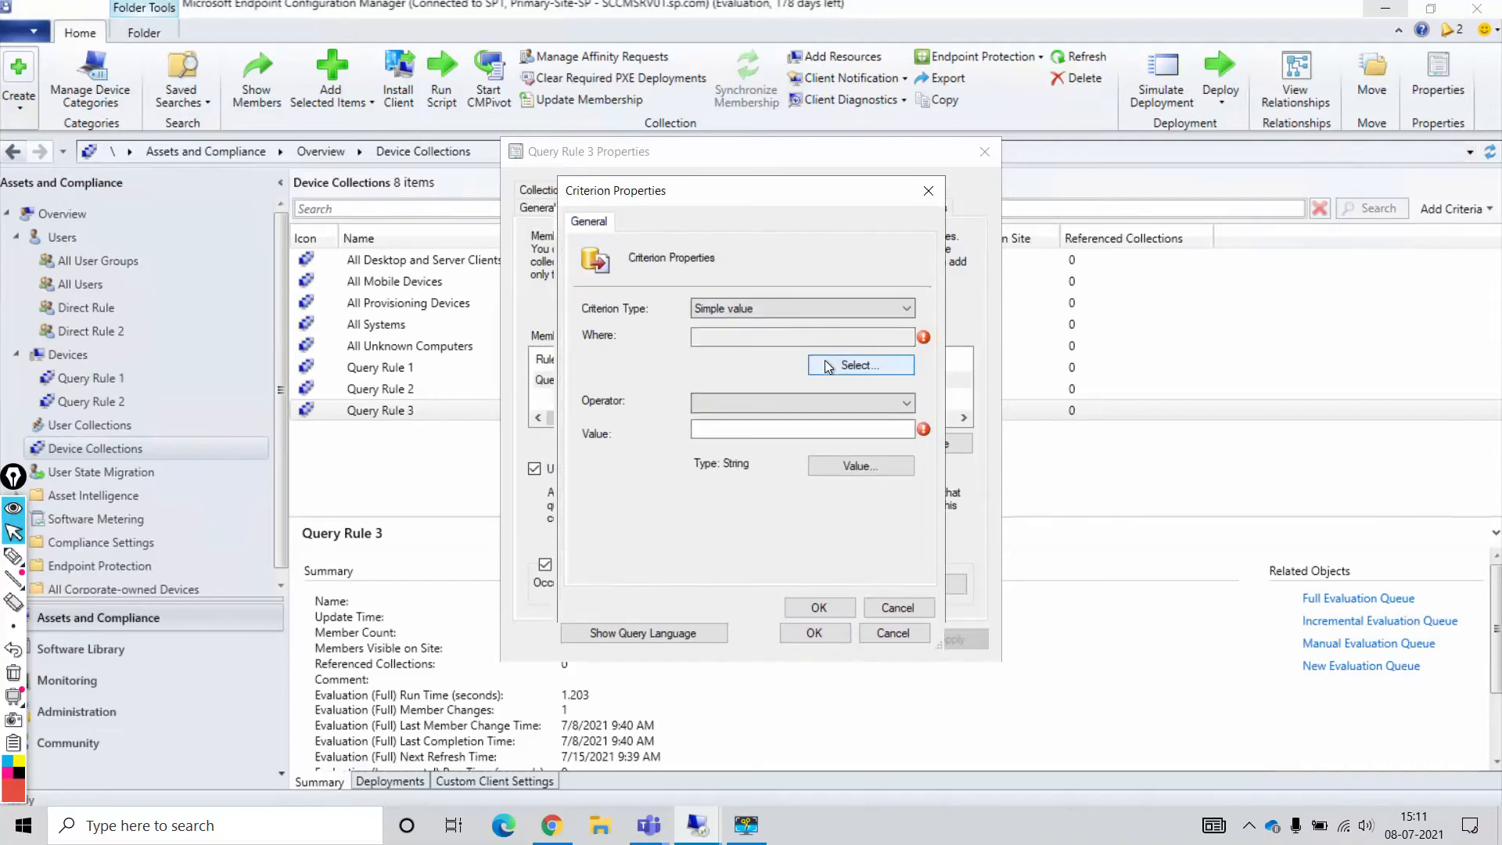
{"action": "left_click", "coordinate": [761, 353]}
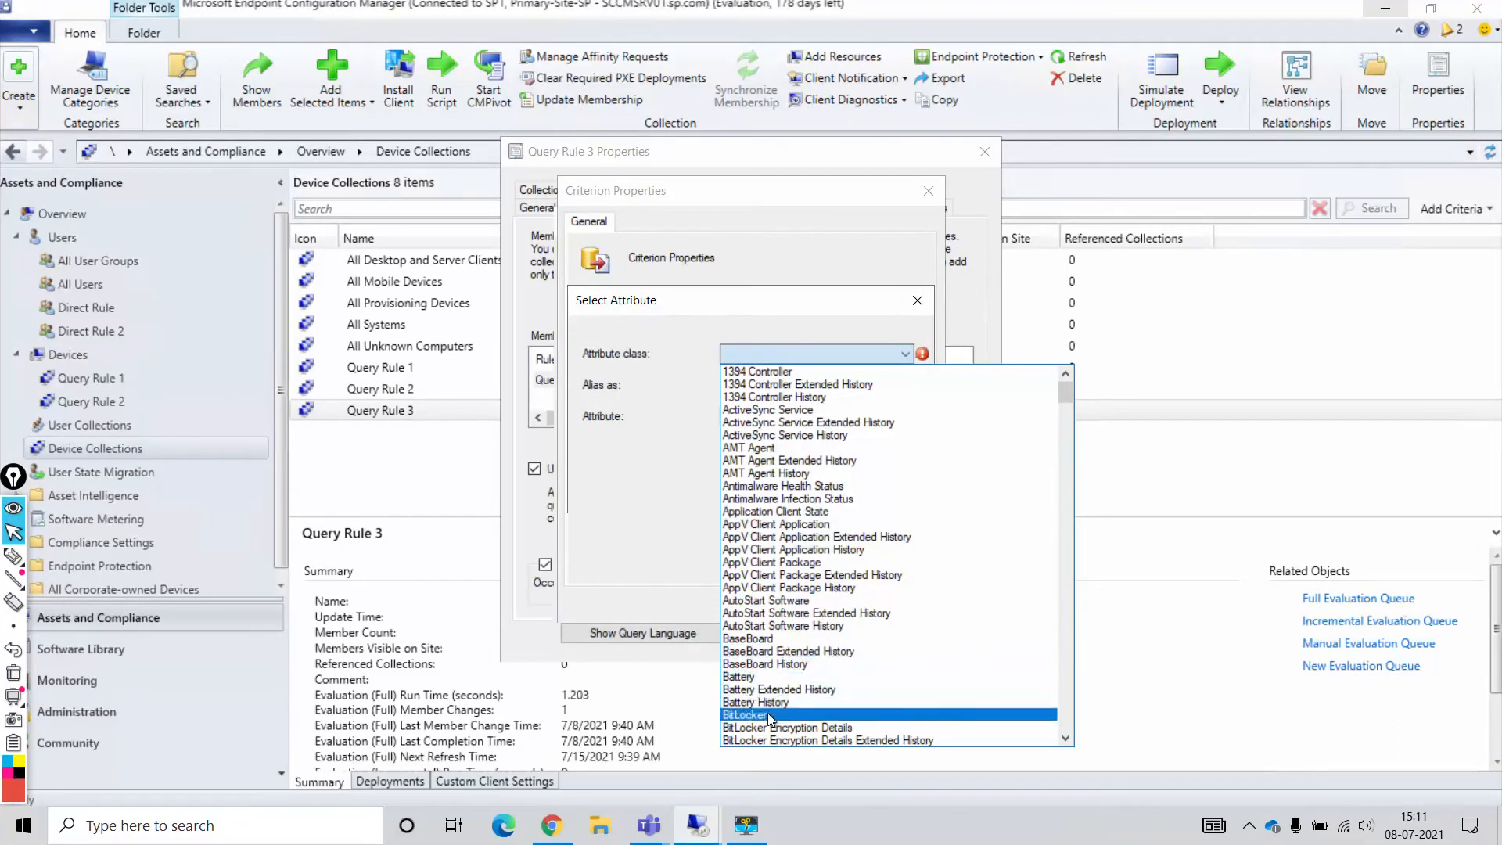
{"action": "left_click", "coordinate": [777, 599]}
{"action": "left_click", "coordinate": [777, 416]}
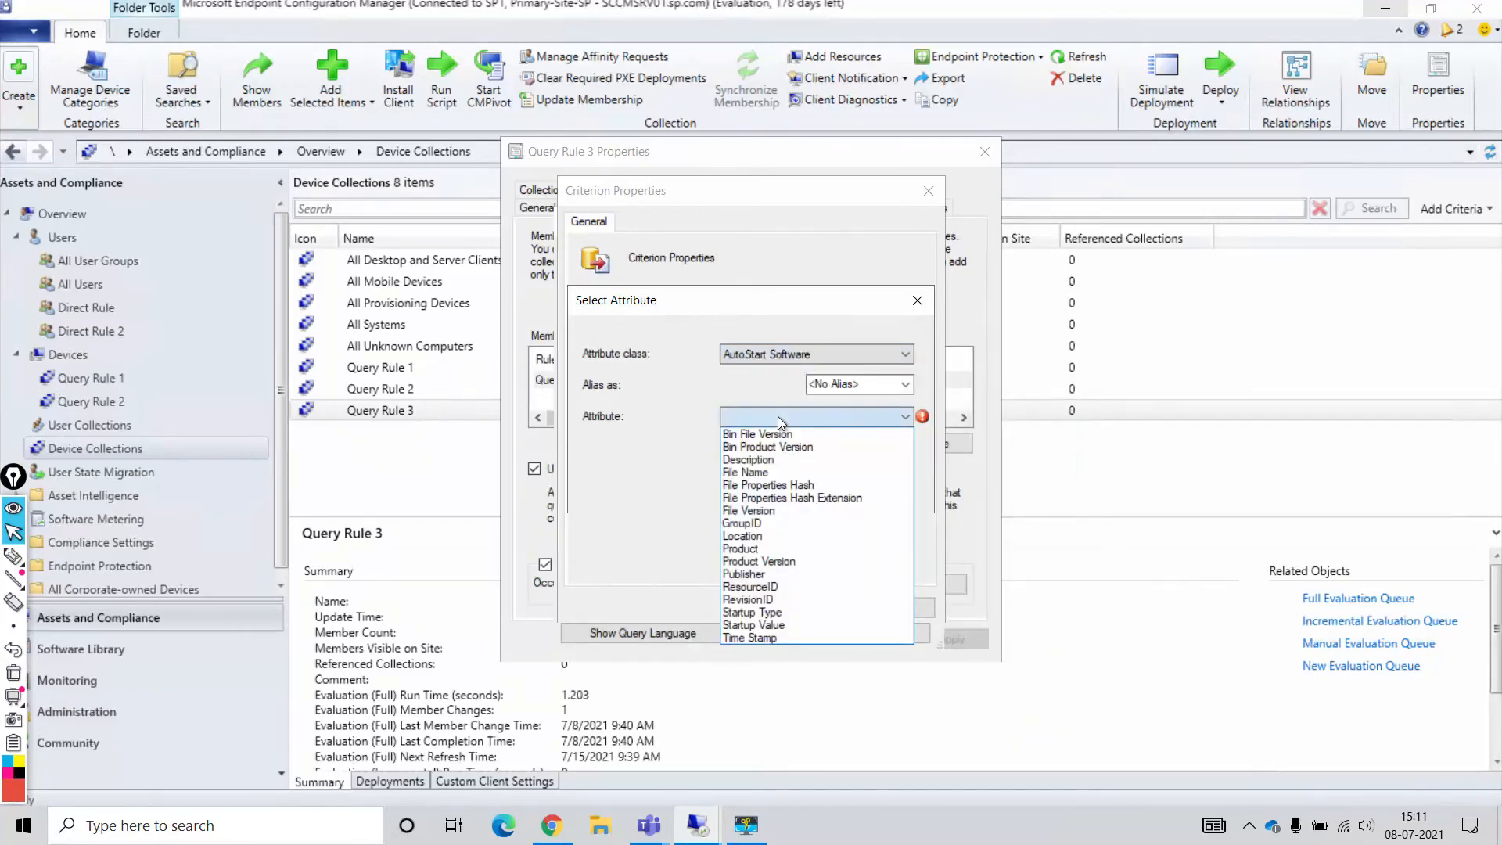
{"action": "left_click", "coordinate": [768, 546]}
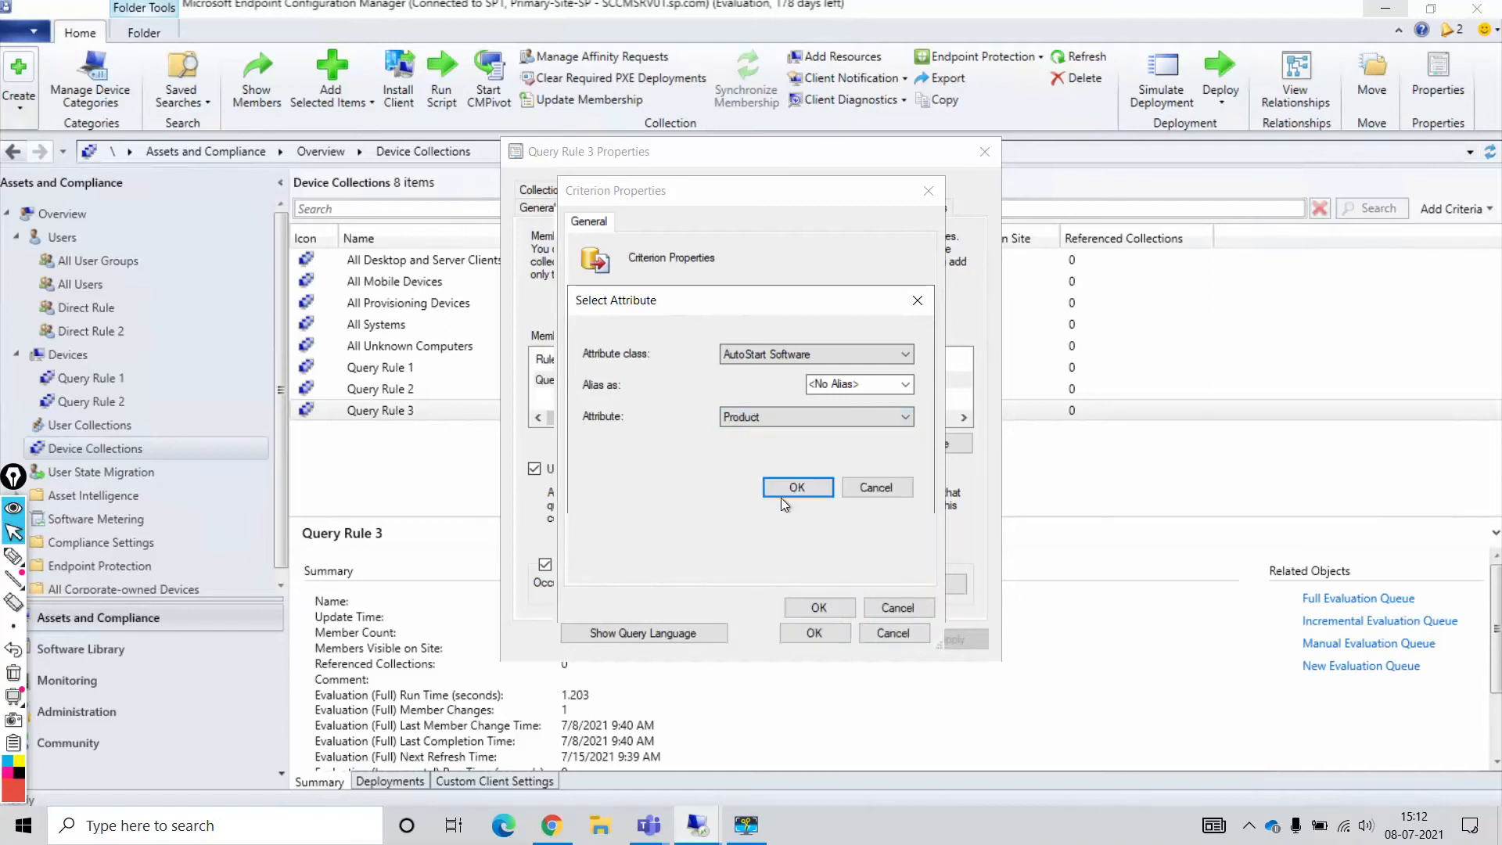
{"action": "left_click", "coordinate": [782, 487]}
{"action": "left_click", "coordinate": [831, 463]}
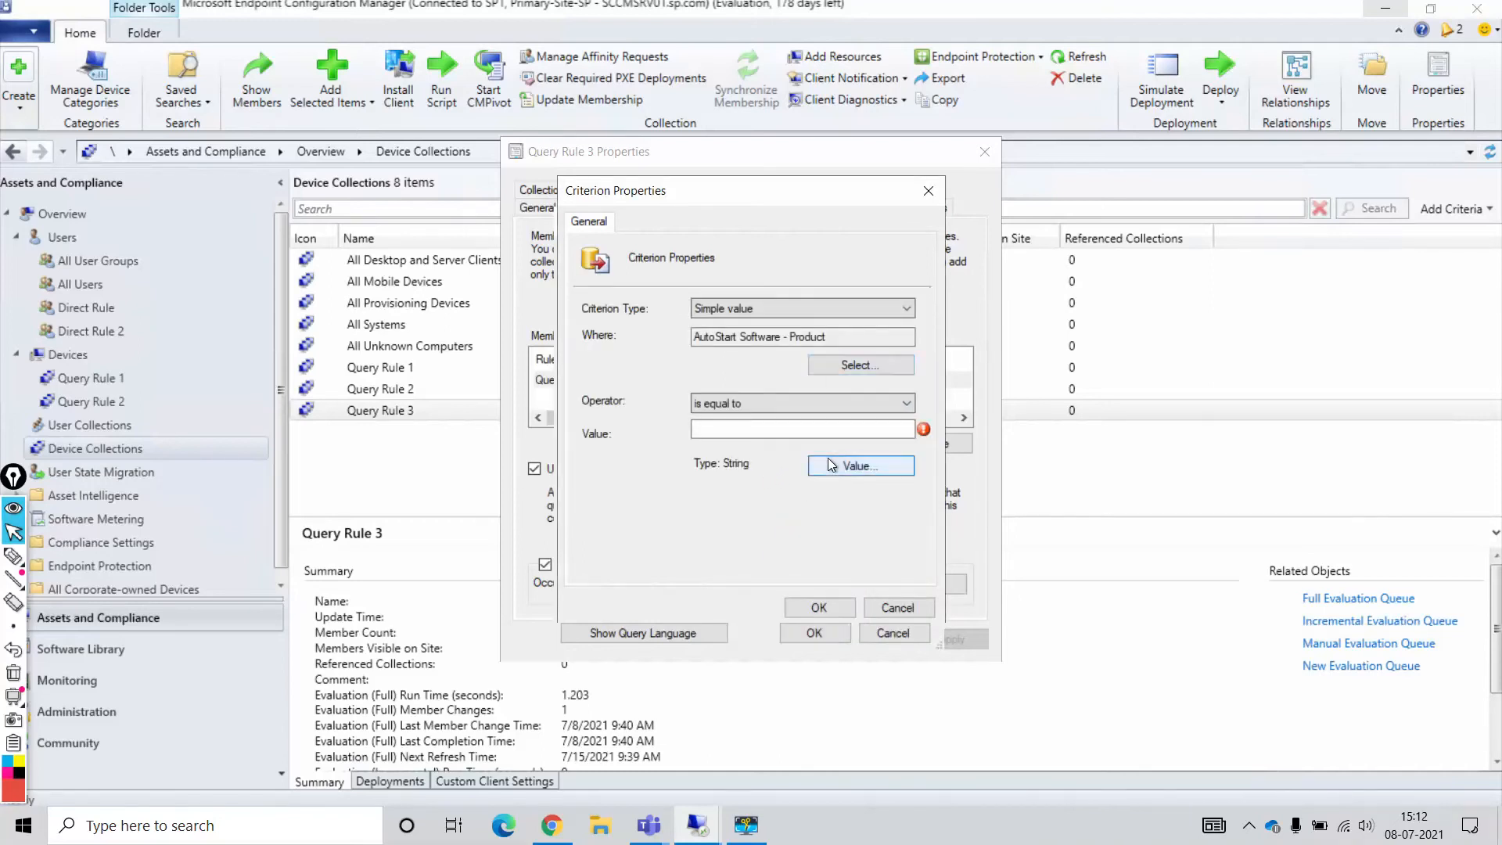
{"action": "left_click", "coordinate": [874, 532]}
- Change the criterion's attribute to Client Status - Last Logon and look up its available values without choosing one
{"action": "left_click", "coordinate": [844, 361]}
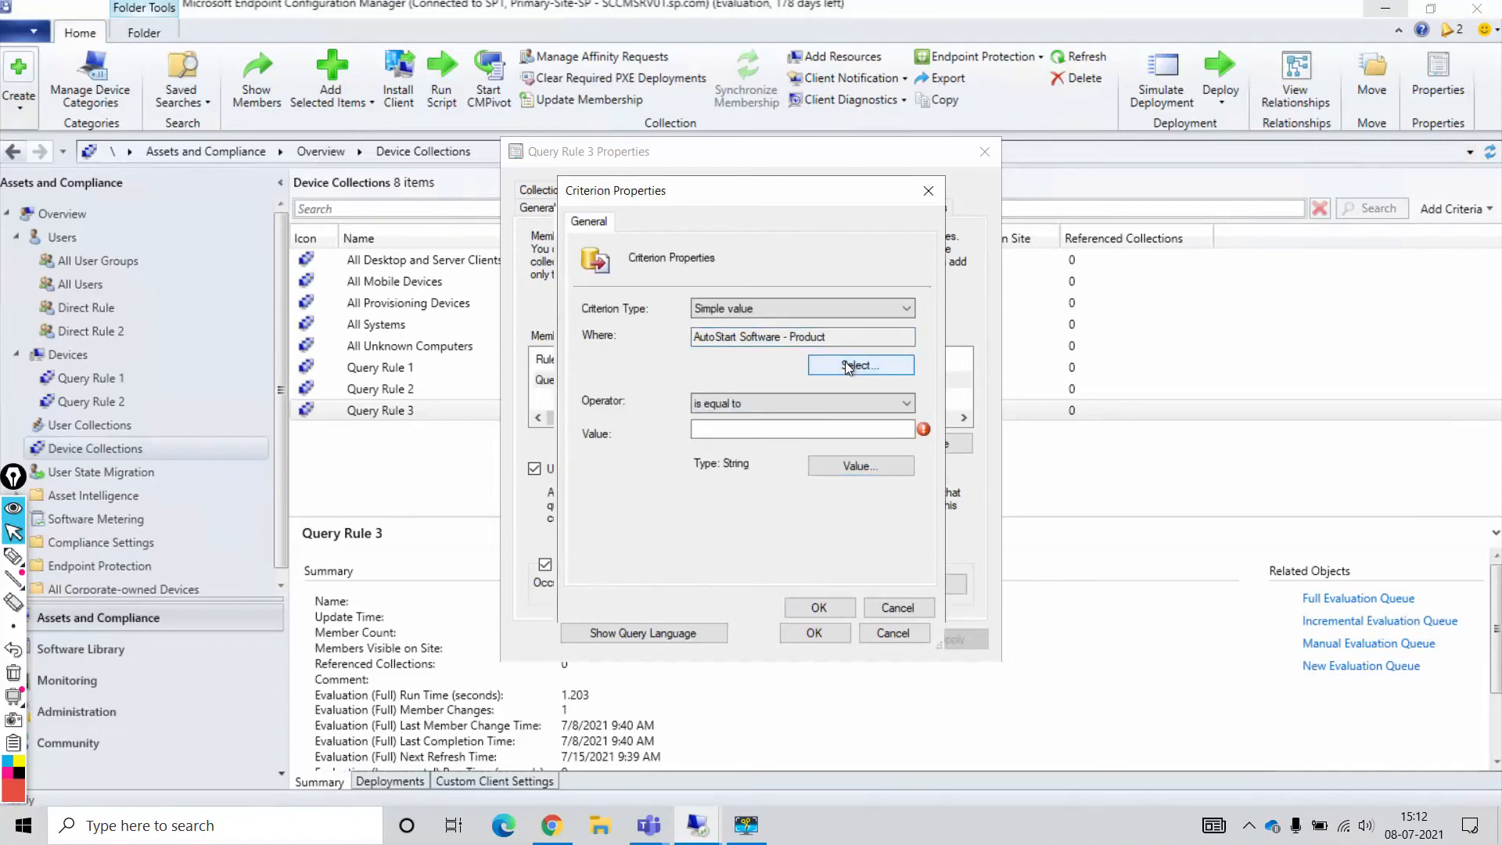
{"action": "left_click", "coordinate": [776, 354]}
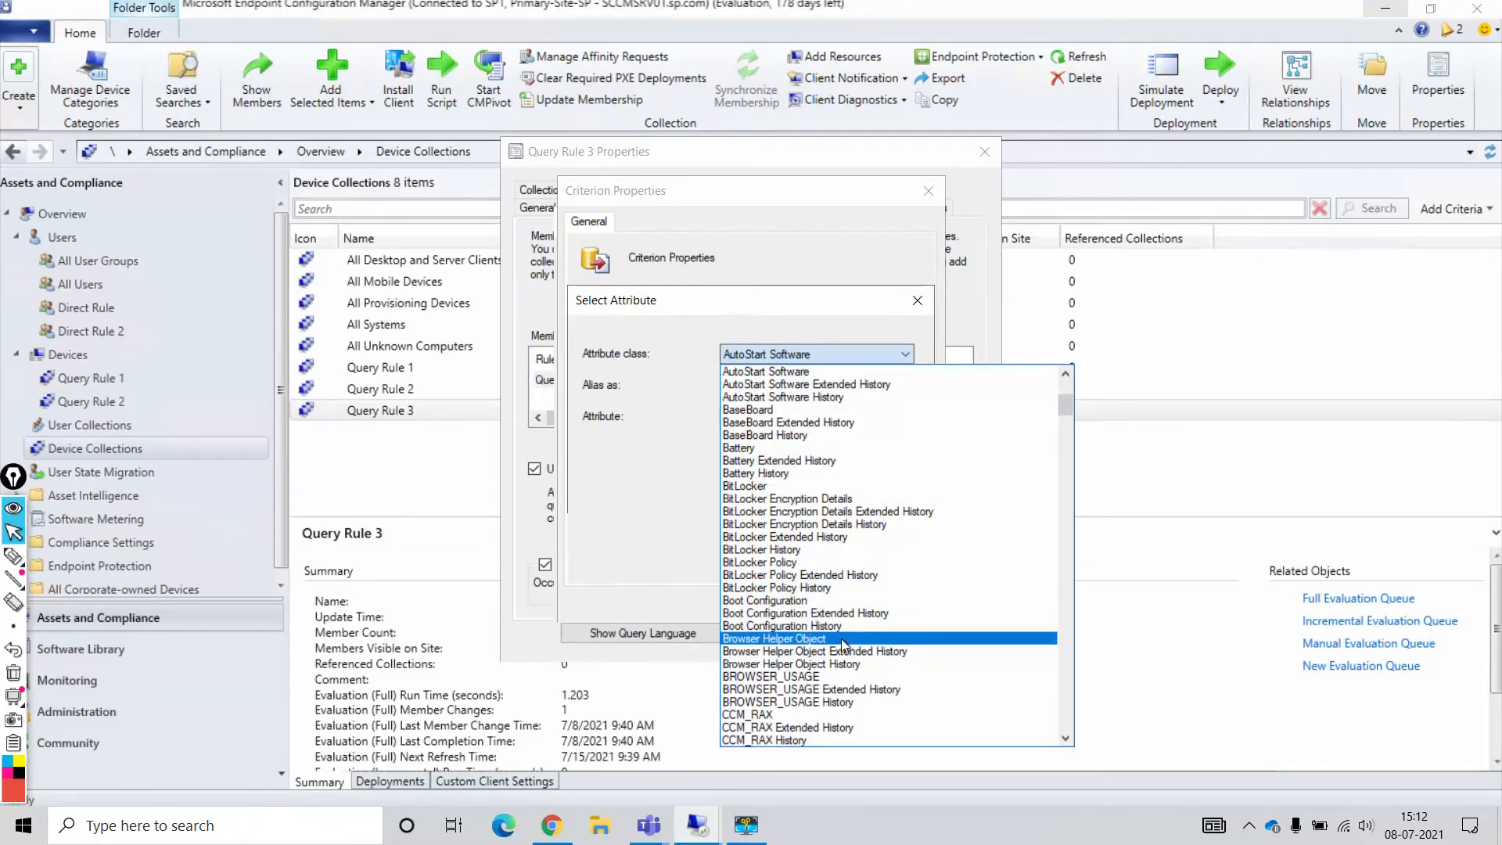
{"action": "scroll", "coordinate": [841, 638], "scroll_direction": "down", "scroll_amount": 6}
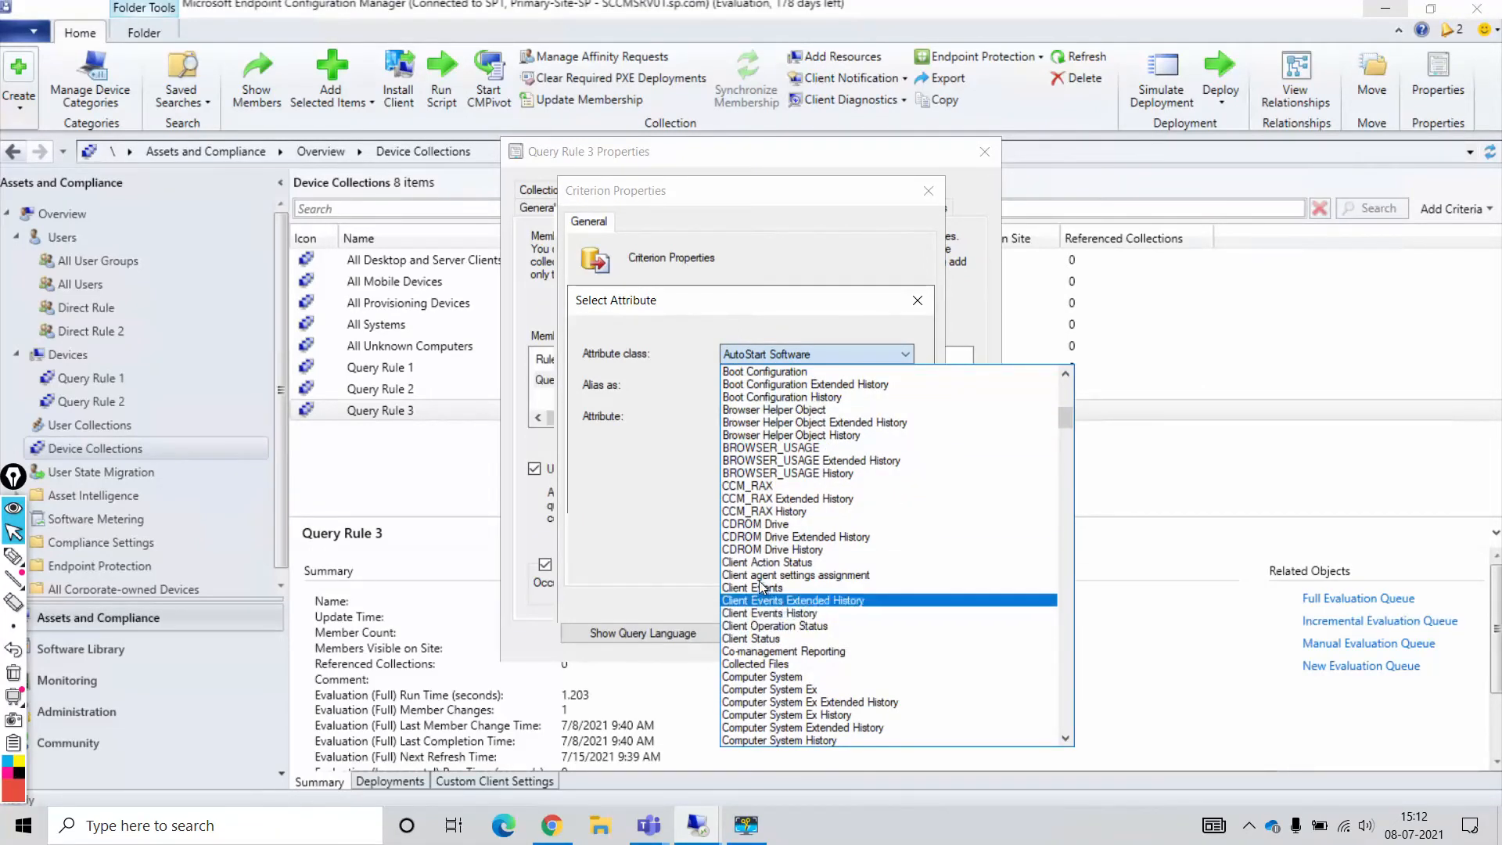
{"action": "left_click", "coordinate": [757, 636]}
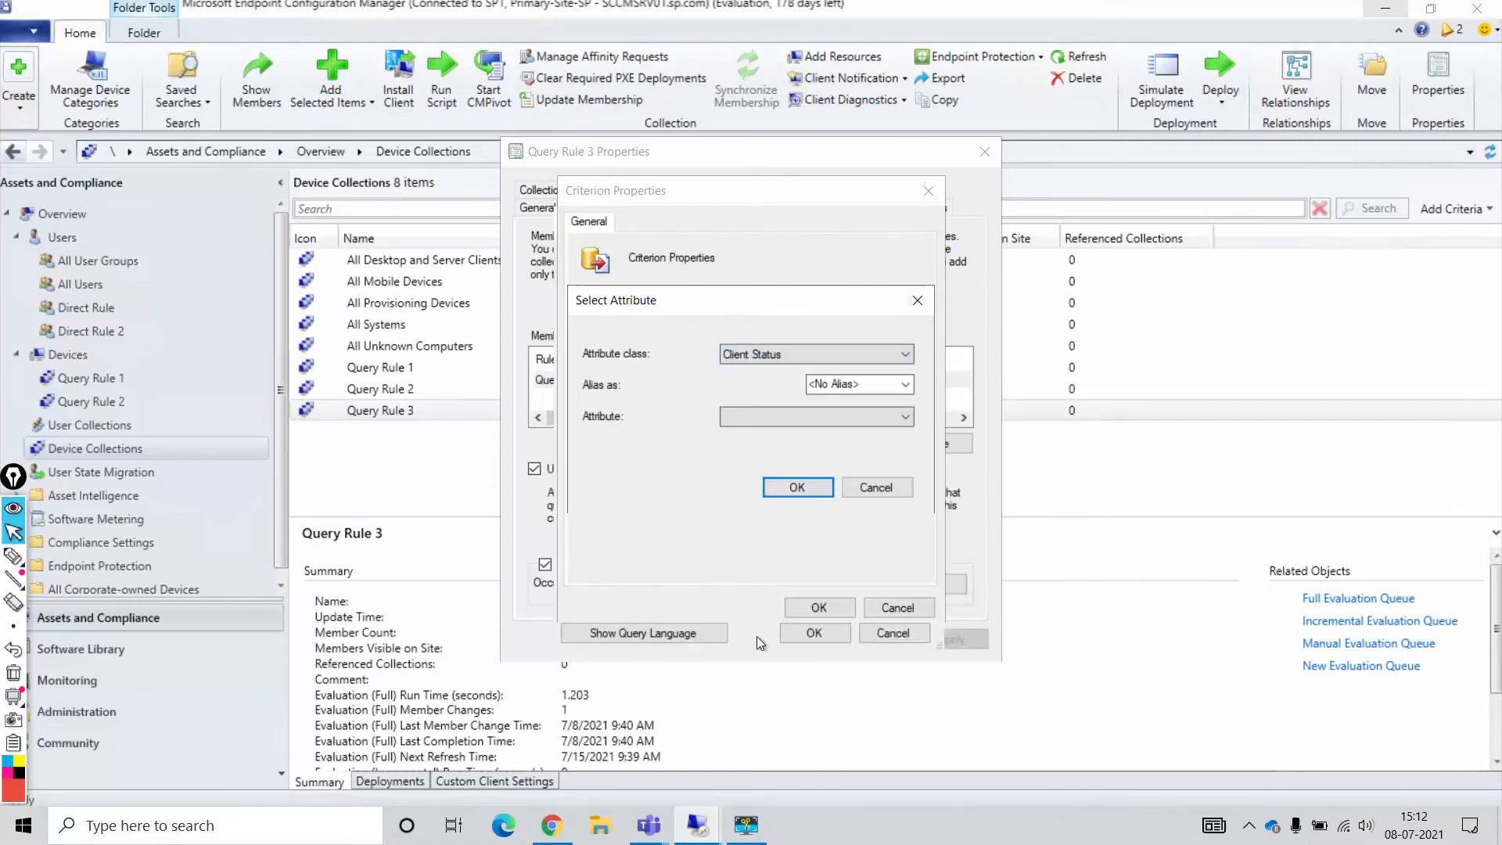
{"action": "left_click", "coordinate": [784, 420]}
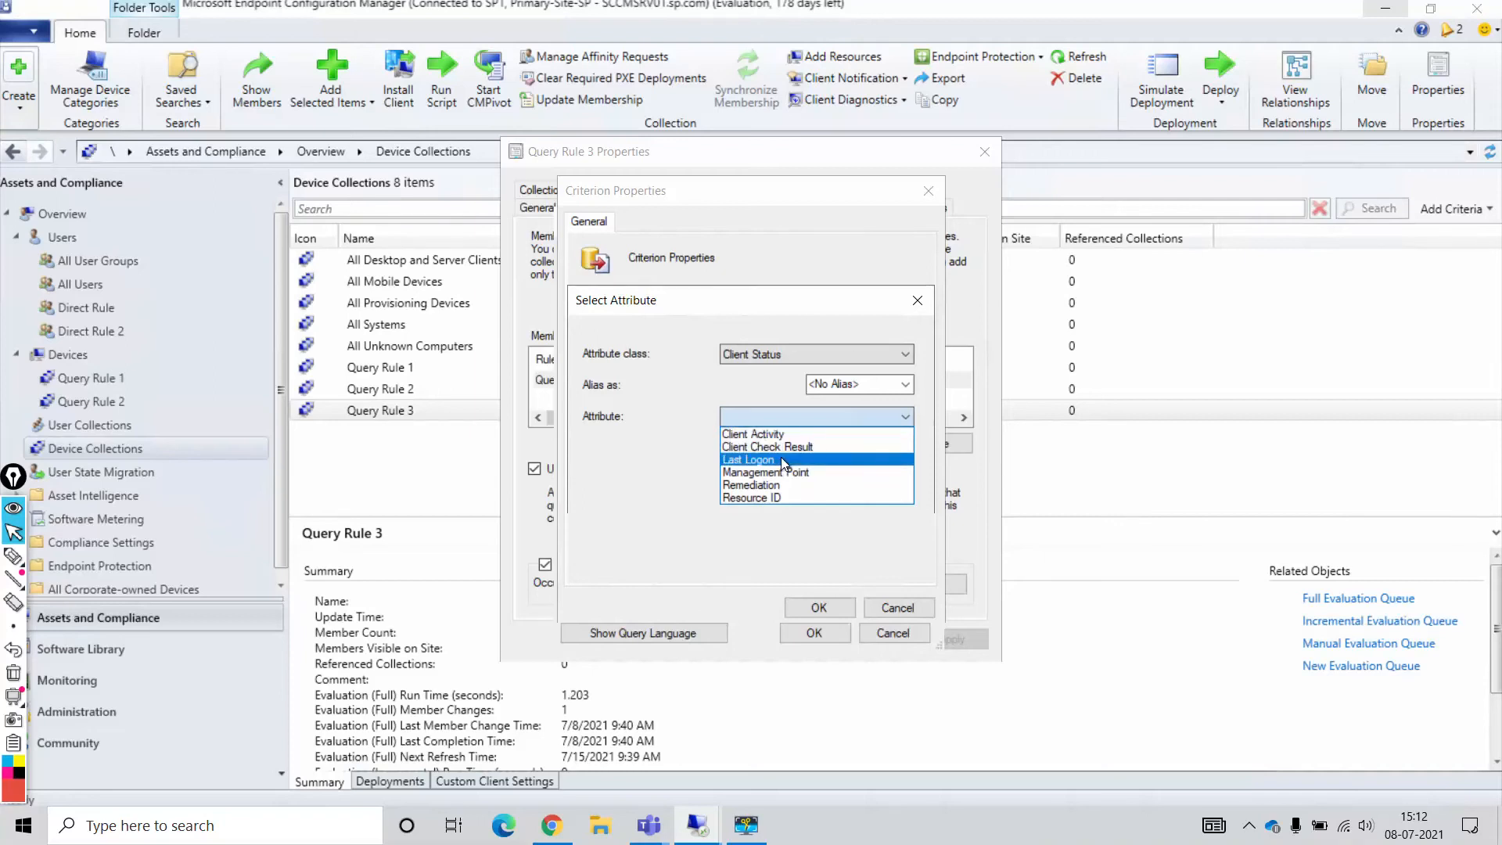
{"action": "left_click", "coordinate": [780, 459]}
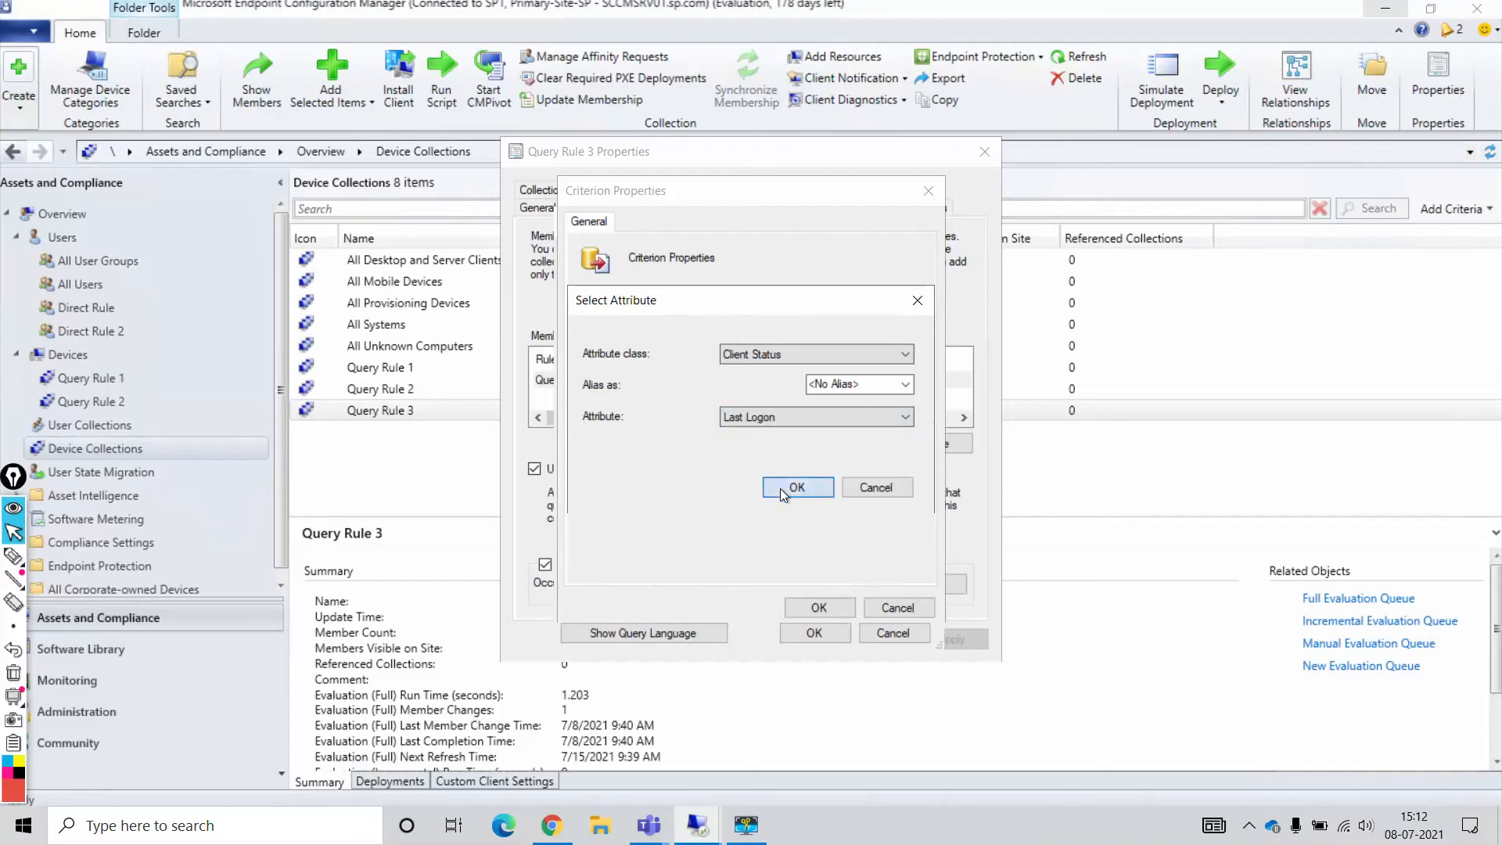
{"action": "left_click", "coordinate": [781, 488]}
{"action": "left_click", "coordinate": [838, 465]}
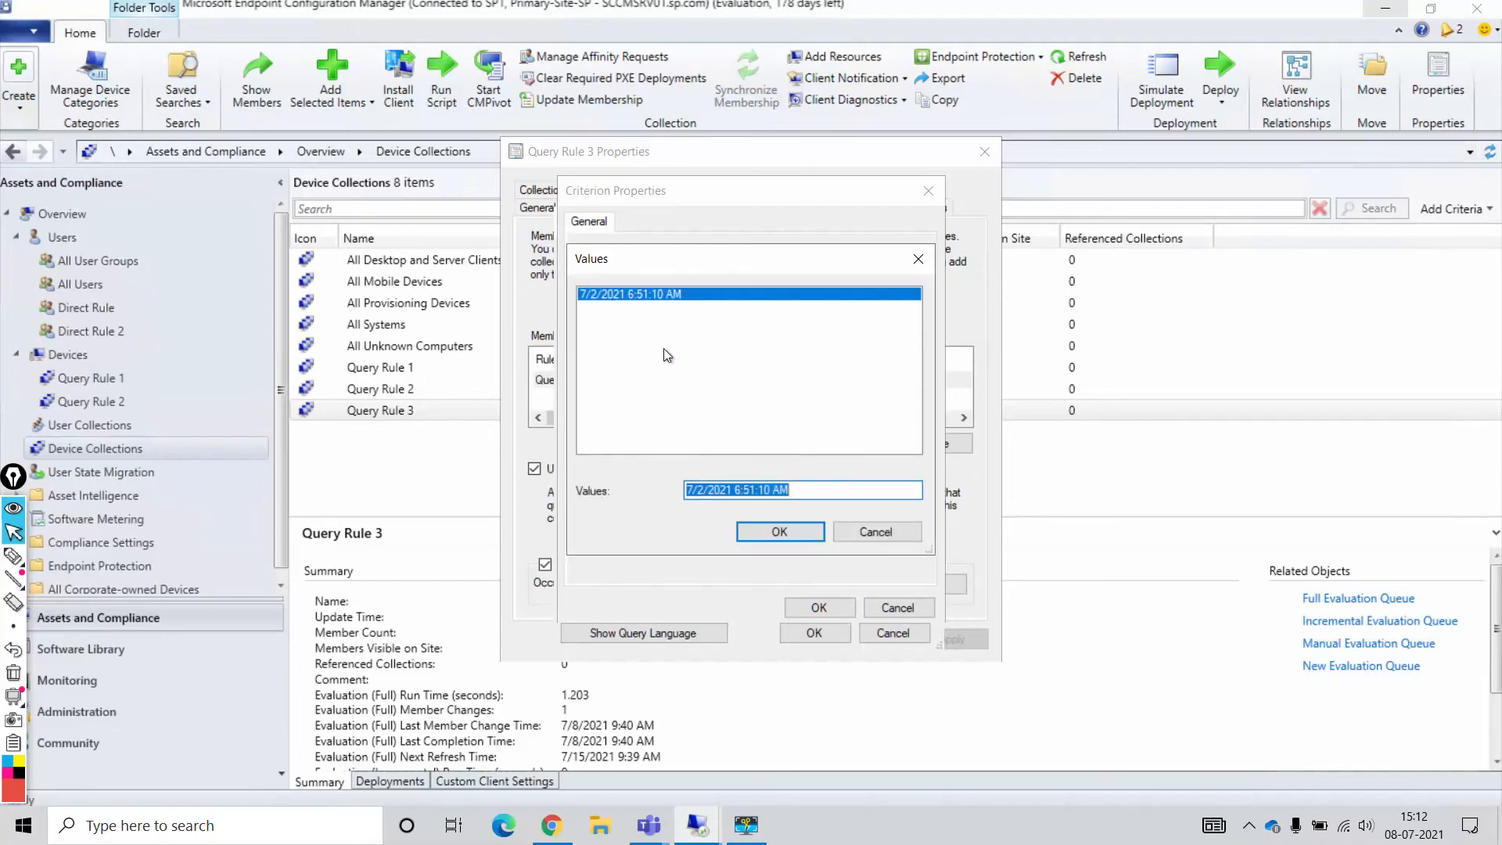
{"action": "left_click", "coordinate": [856, 534]}
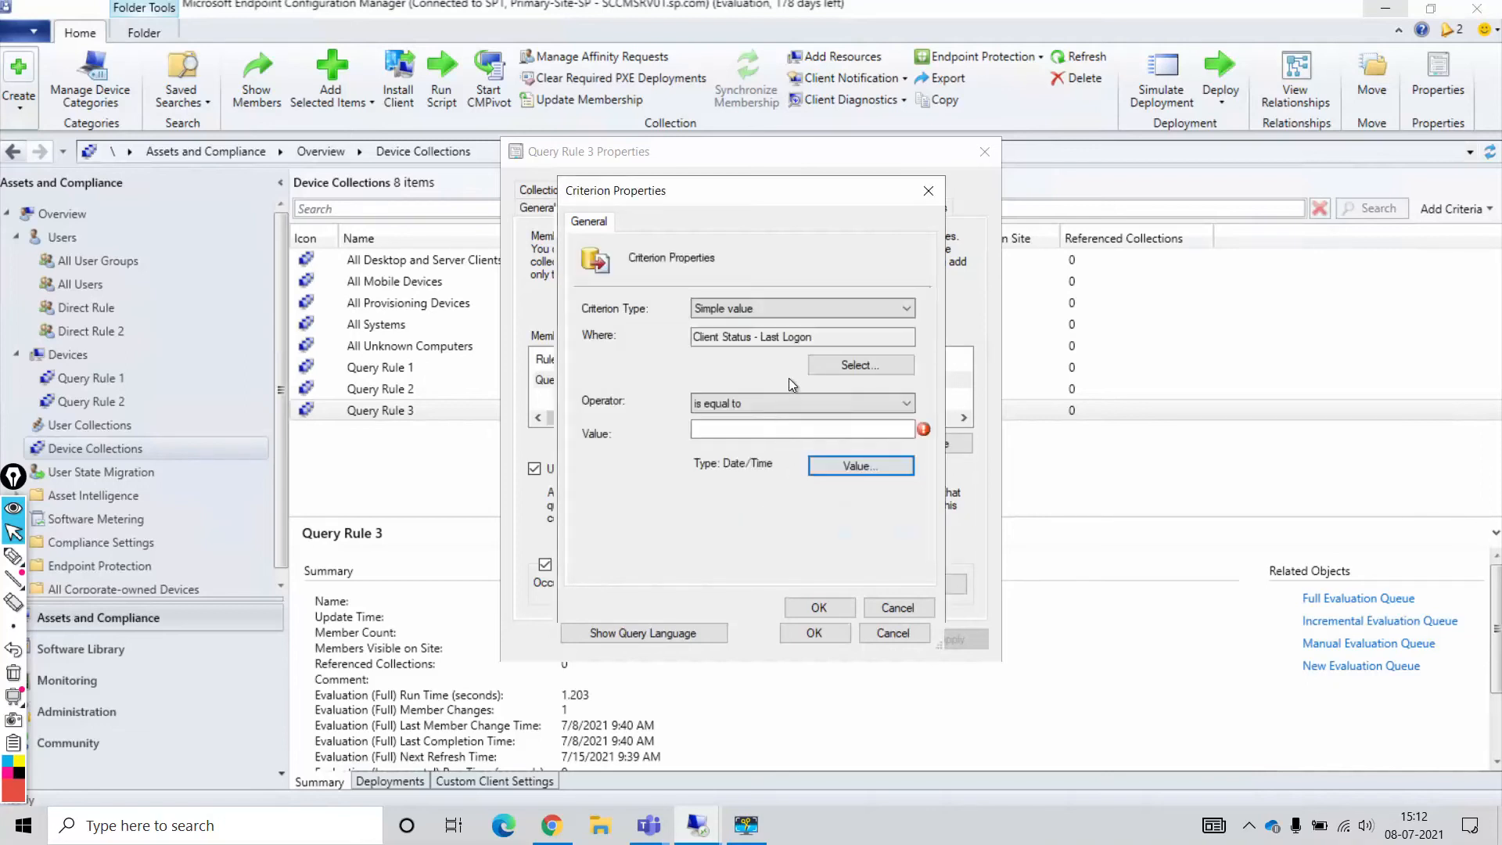
- Change the criterion to Client Status - Management Point equal to SCCMSRV01.SP.COM and accept it
{"action": "left_click", "coordinate": [824, 366]}
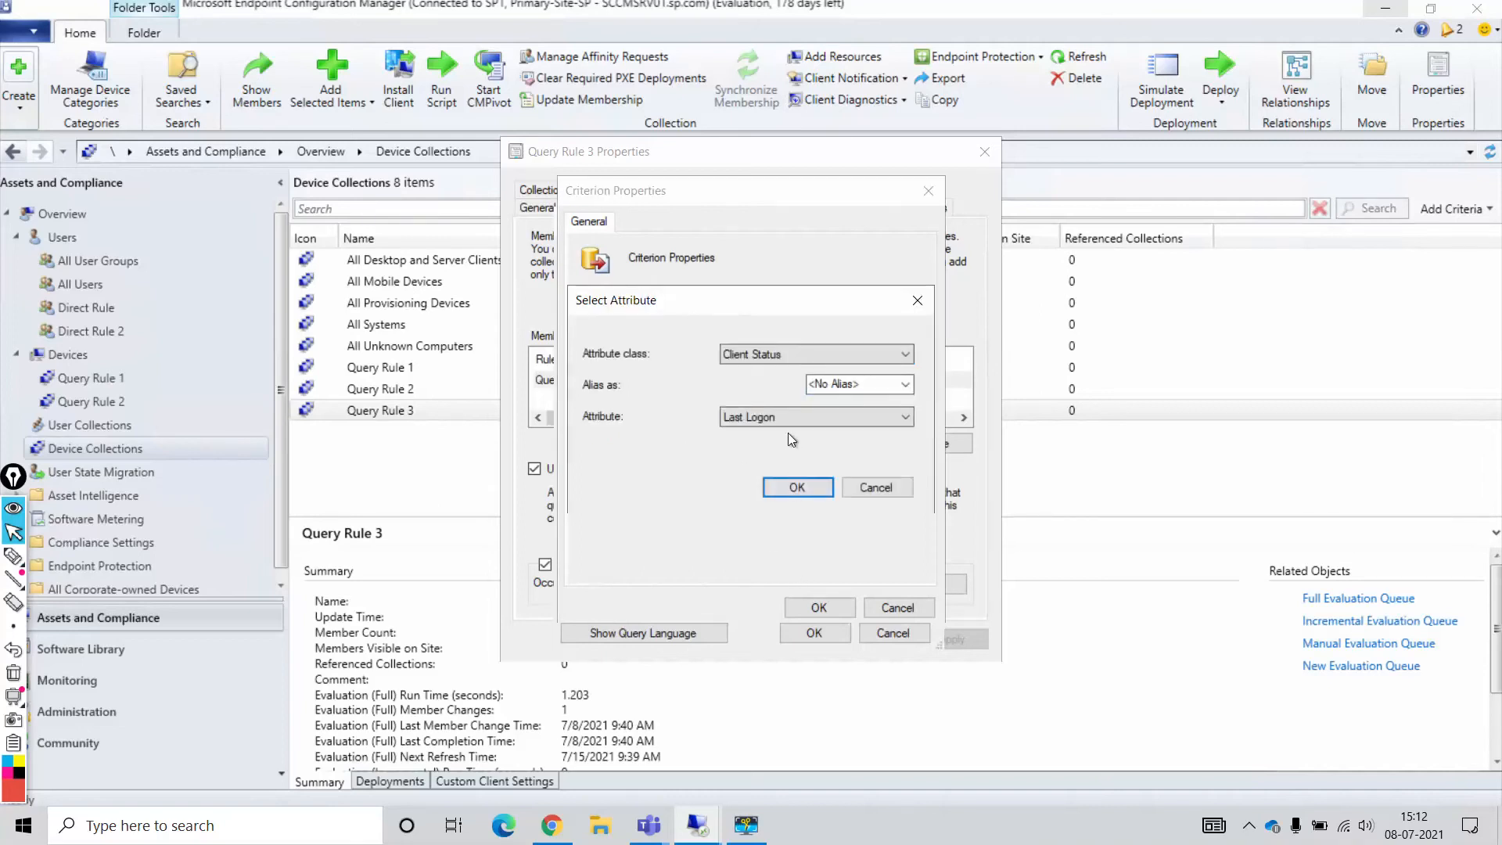
{"action": "left_click", "coordinate": [783, 413]}
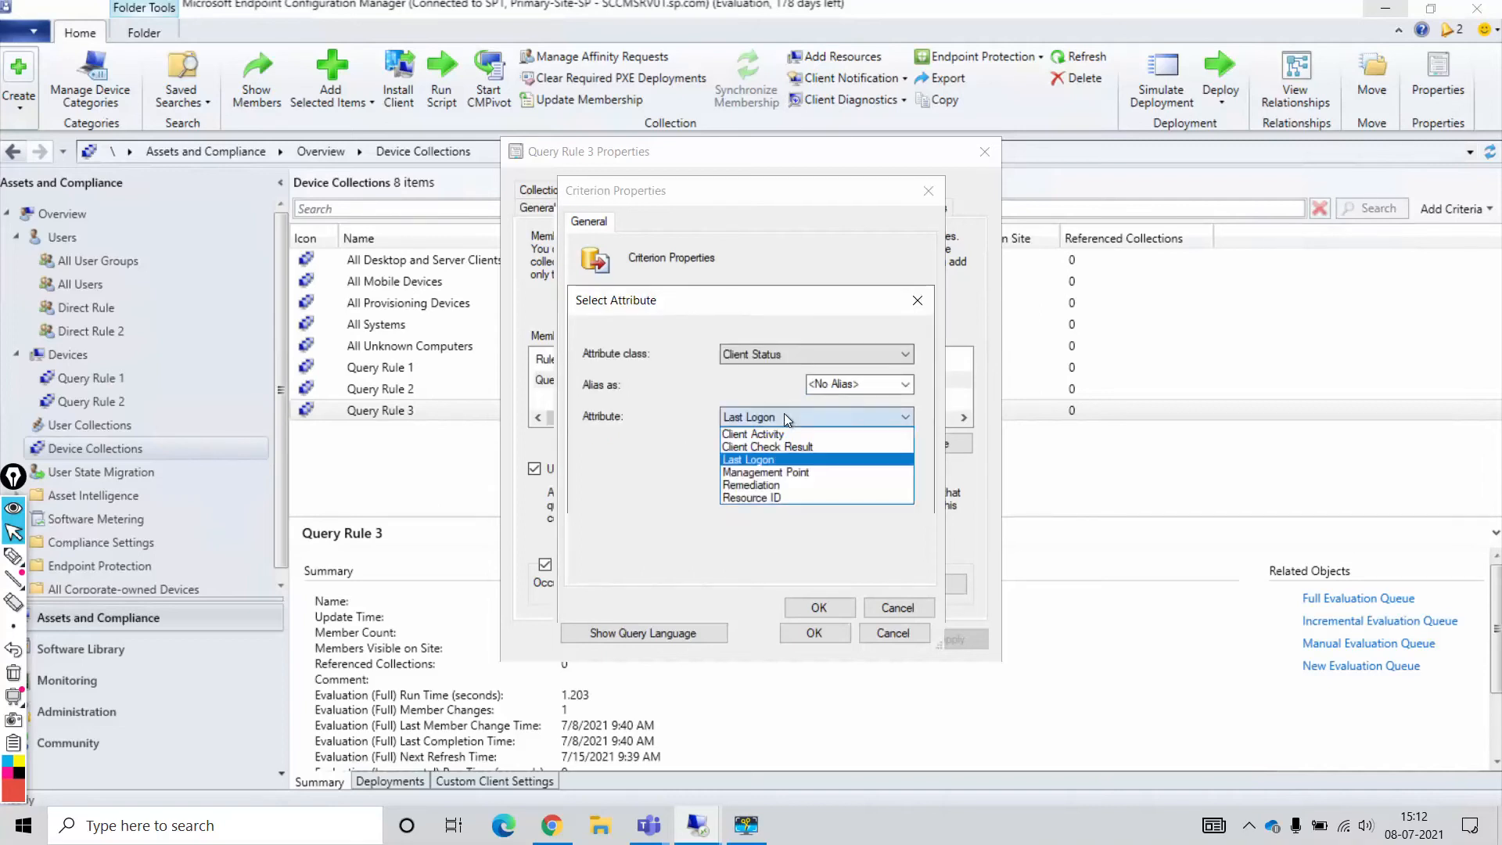
{"action": "left_click", "coordinate": [769, 471]}
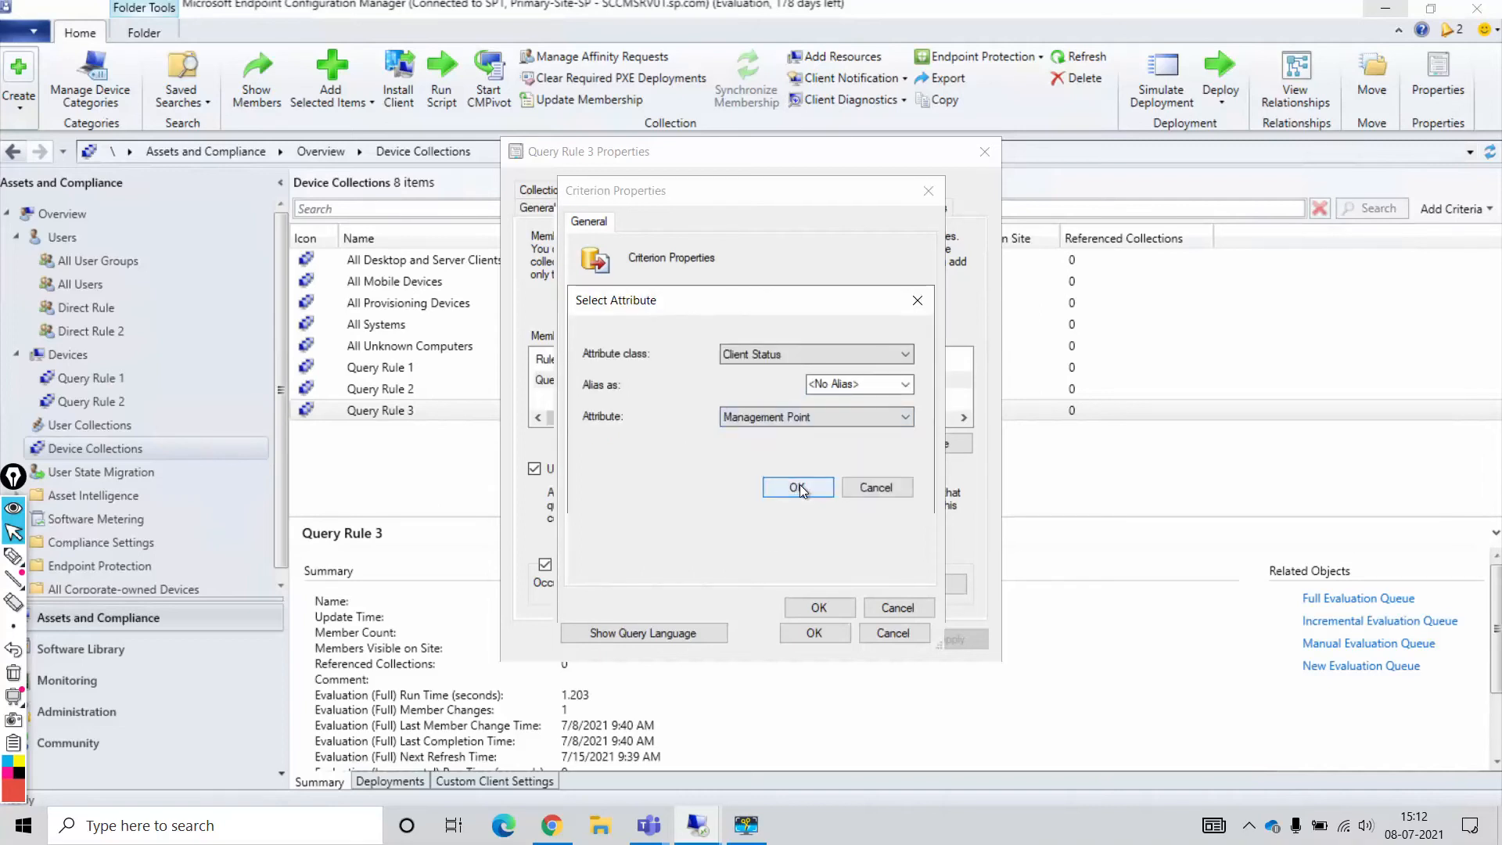
{"action": "left_click", "coordinate": [799, 488]}
{"action": "left_click", "coordinate": [817, 464]}
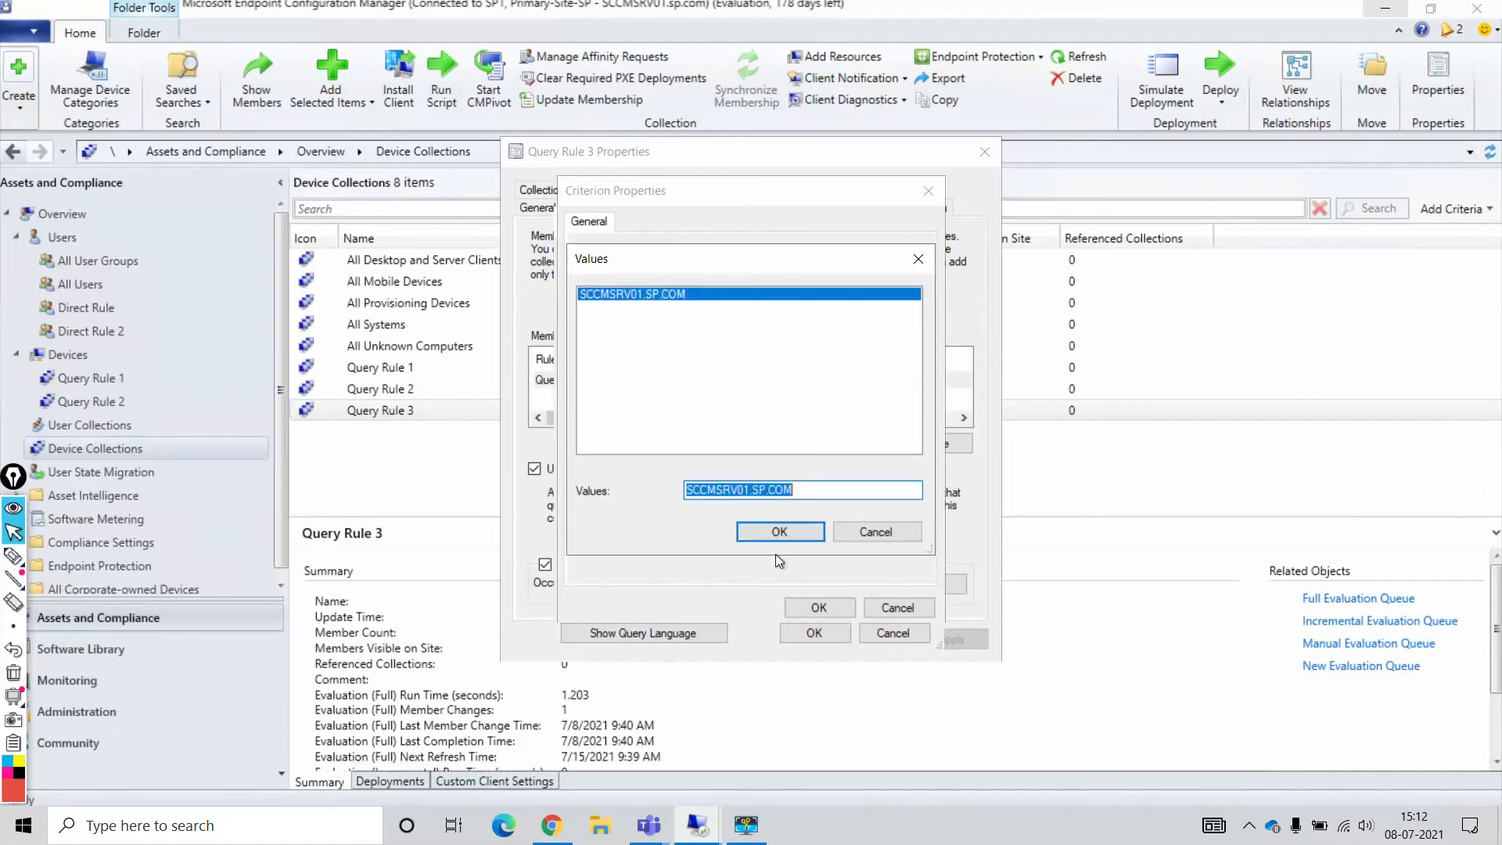
{"action": "left_click", "coordinate": [777, 531]}
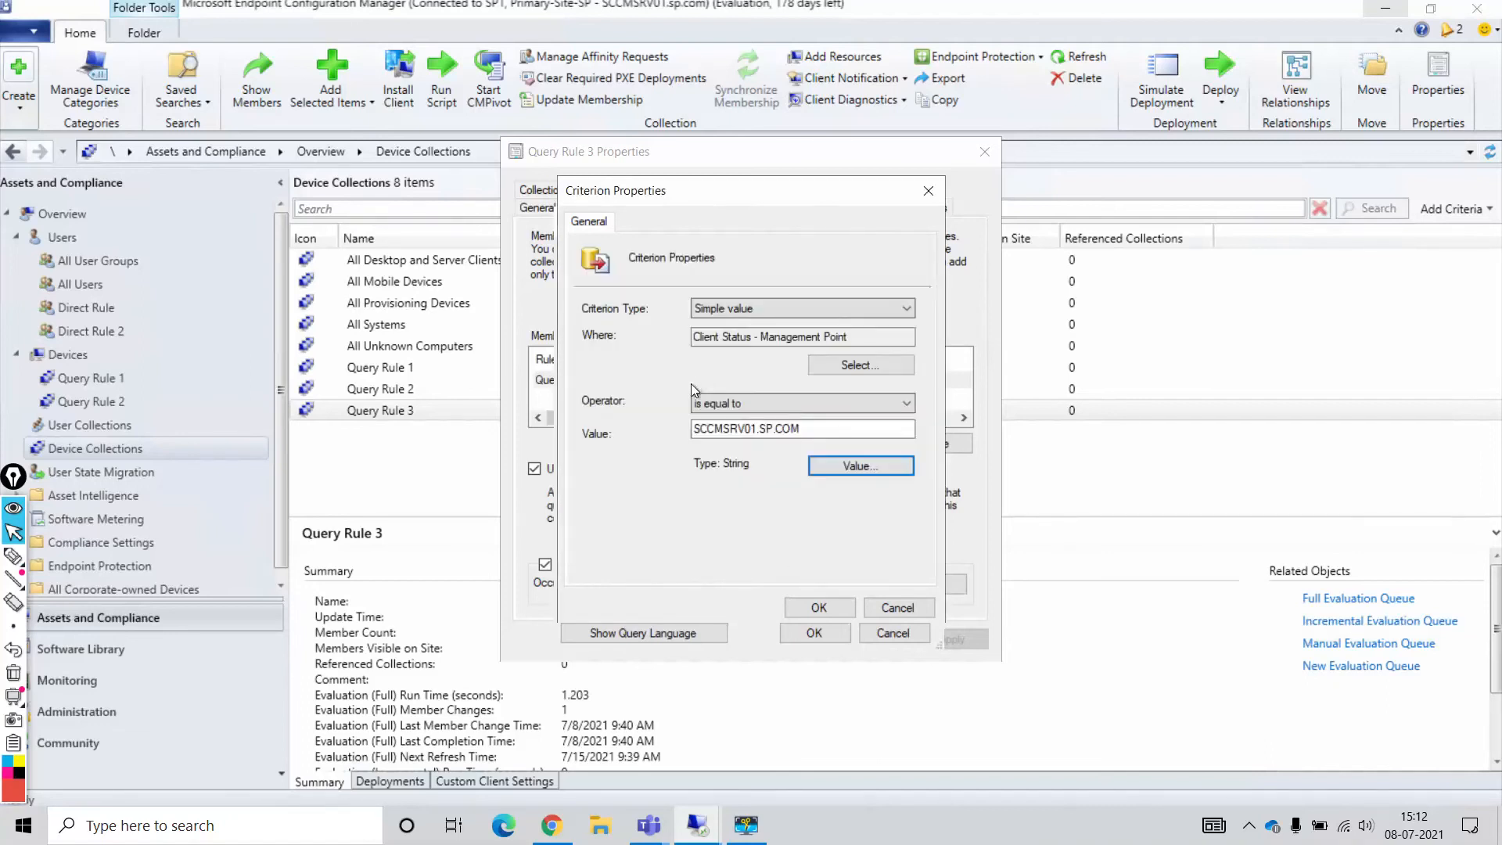
{"action": "left_click", "coordinate": [817, 609]}
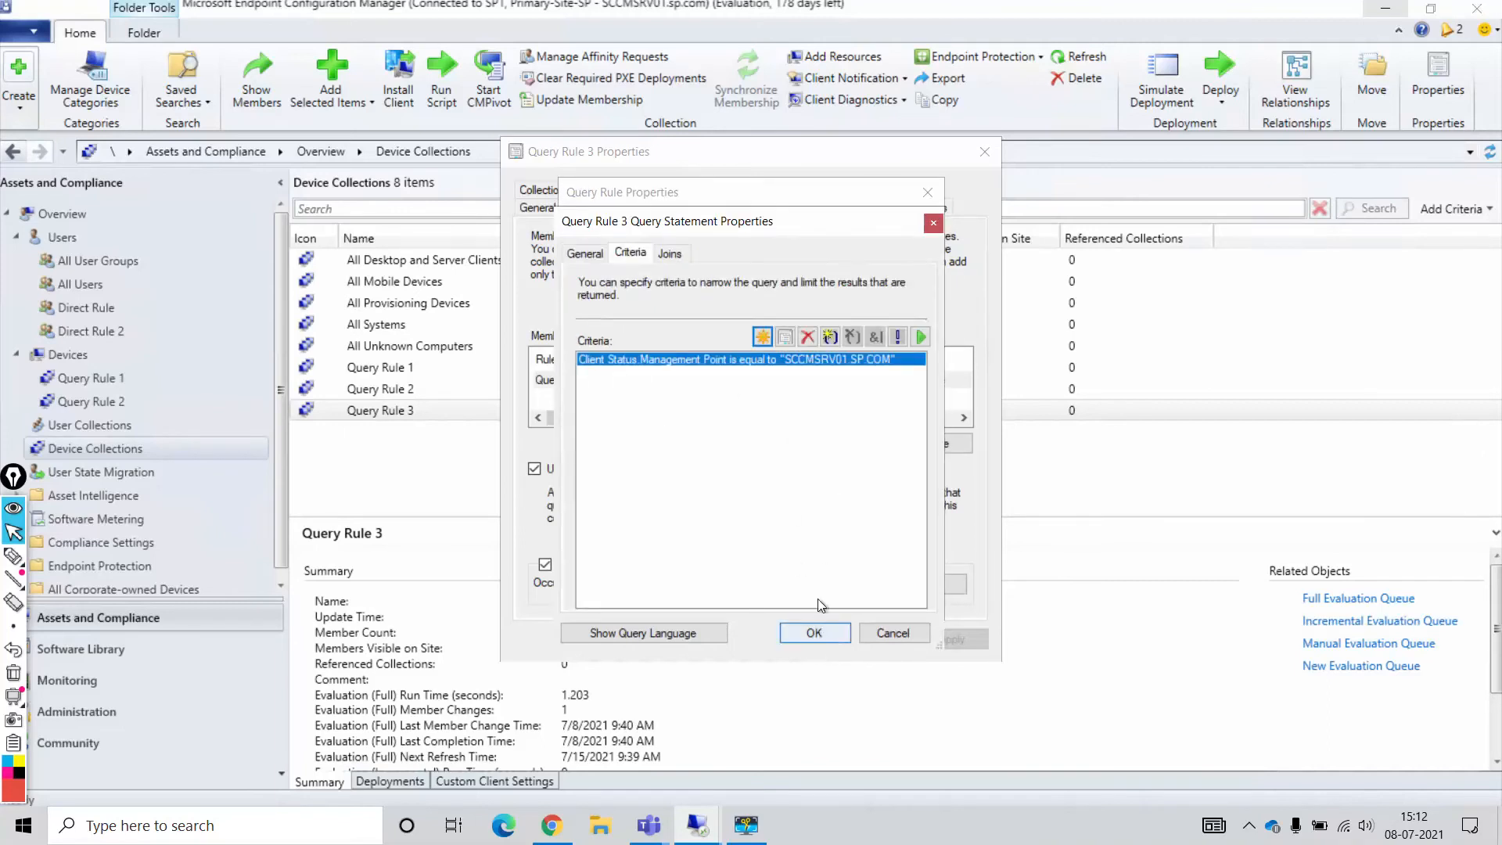
- Accept the query statement and the Query4 rule, and save the Query Rule 3 collection's properties
{"action": "left_click", "coordinate": [818, 620]}
{"action": "left_click", "coordinate": [804, 600]}
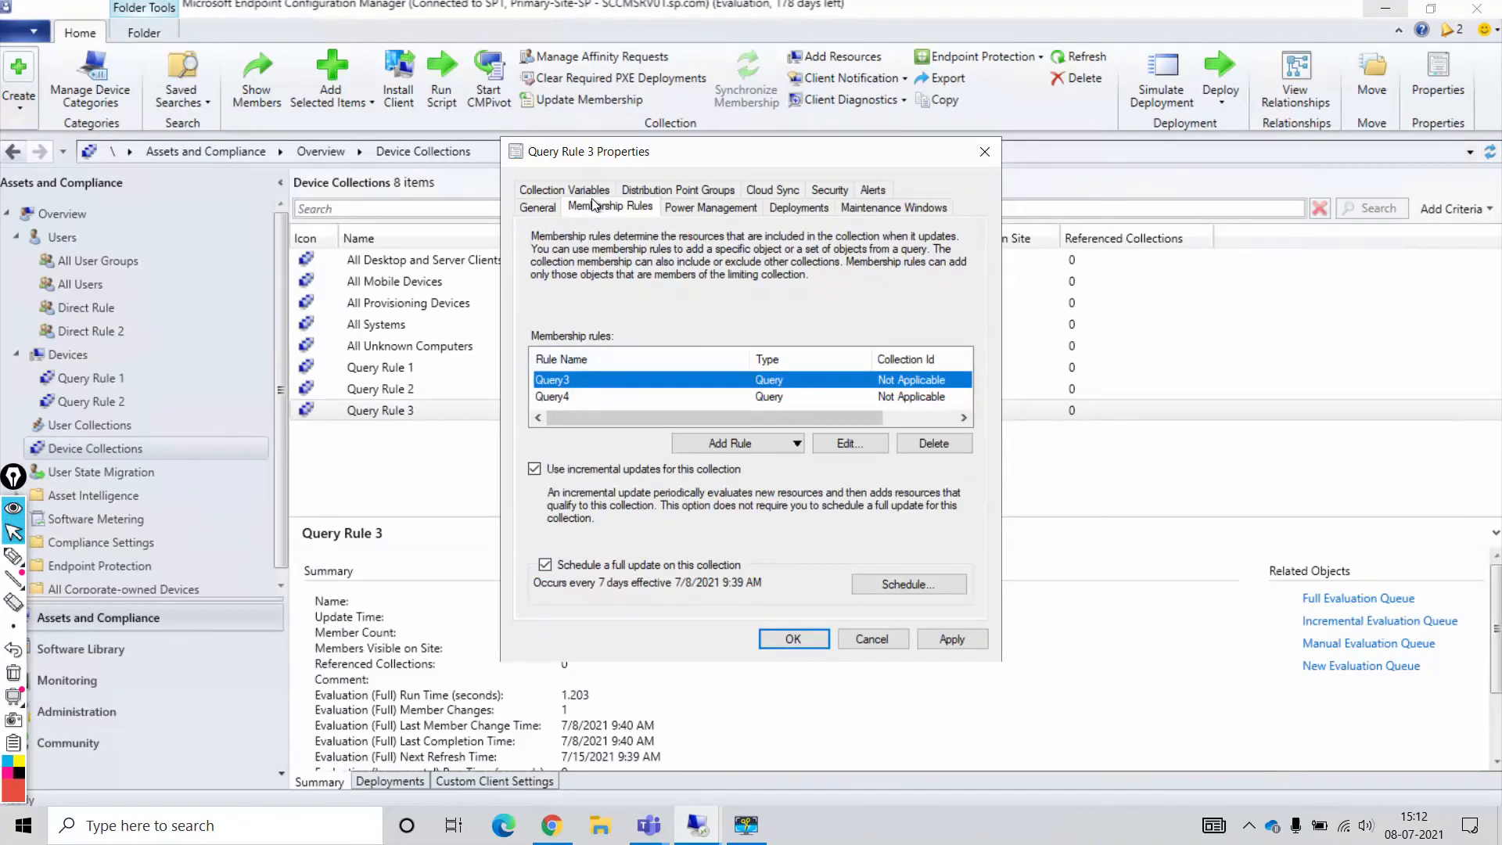
{"action": "left_click", "coordinate": [415, 410]}
{"action": "left_click", "coordinate": [785, 640]}
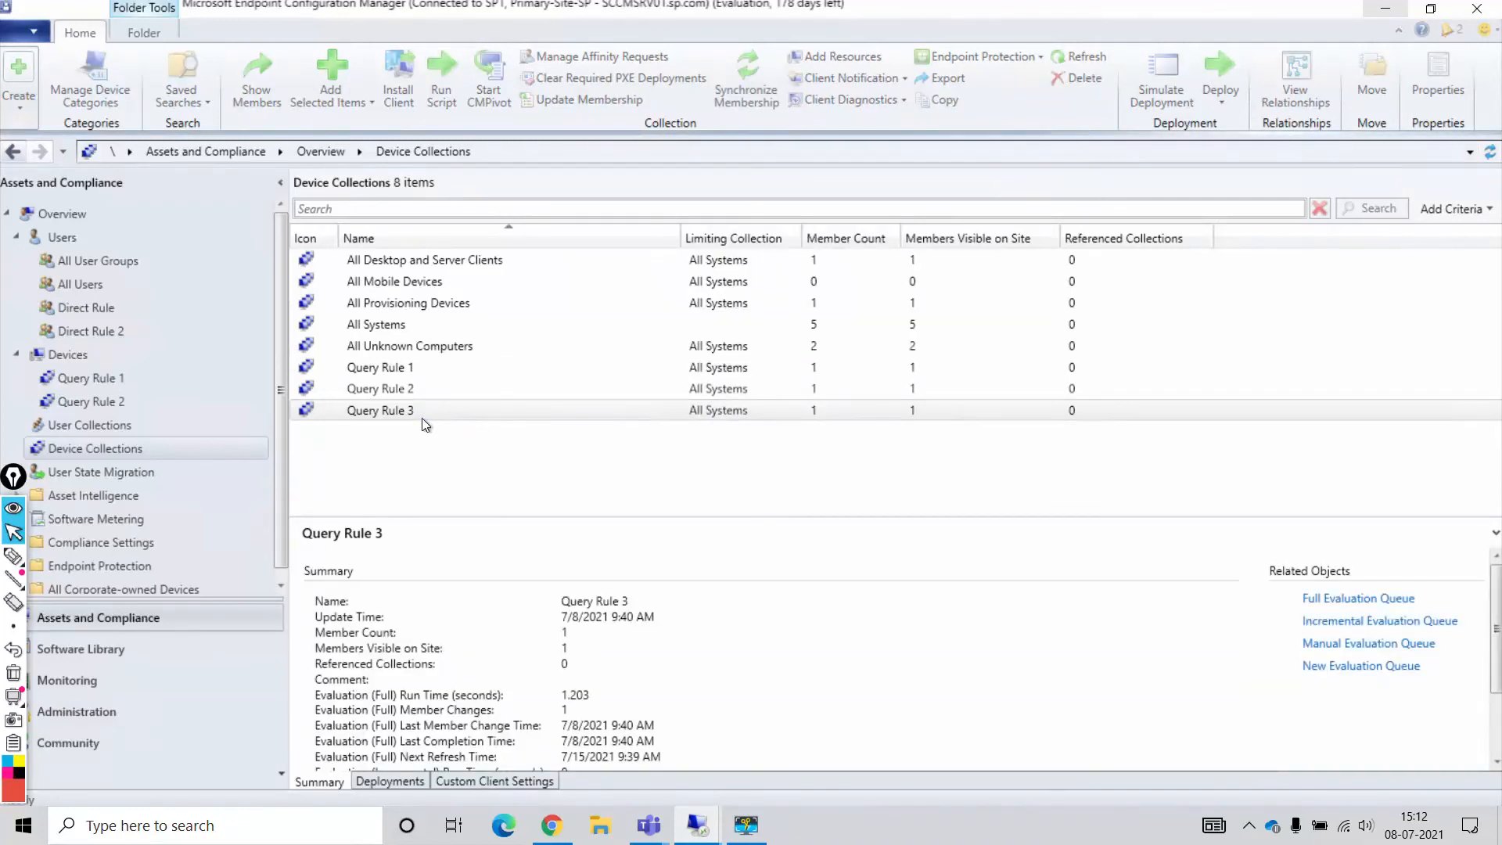
- Start a new query membership rule named 12345 in the properties of the Query Rule 3 collection
{"action": "left_click", "coordinate": [412, 416]}
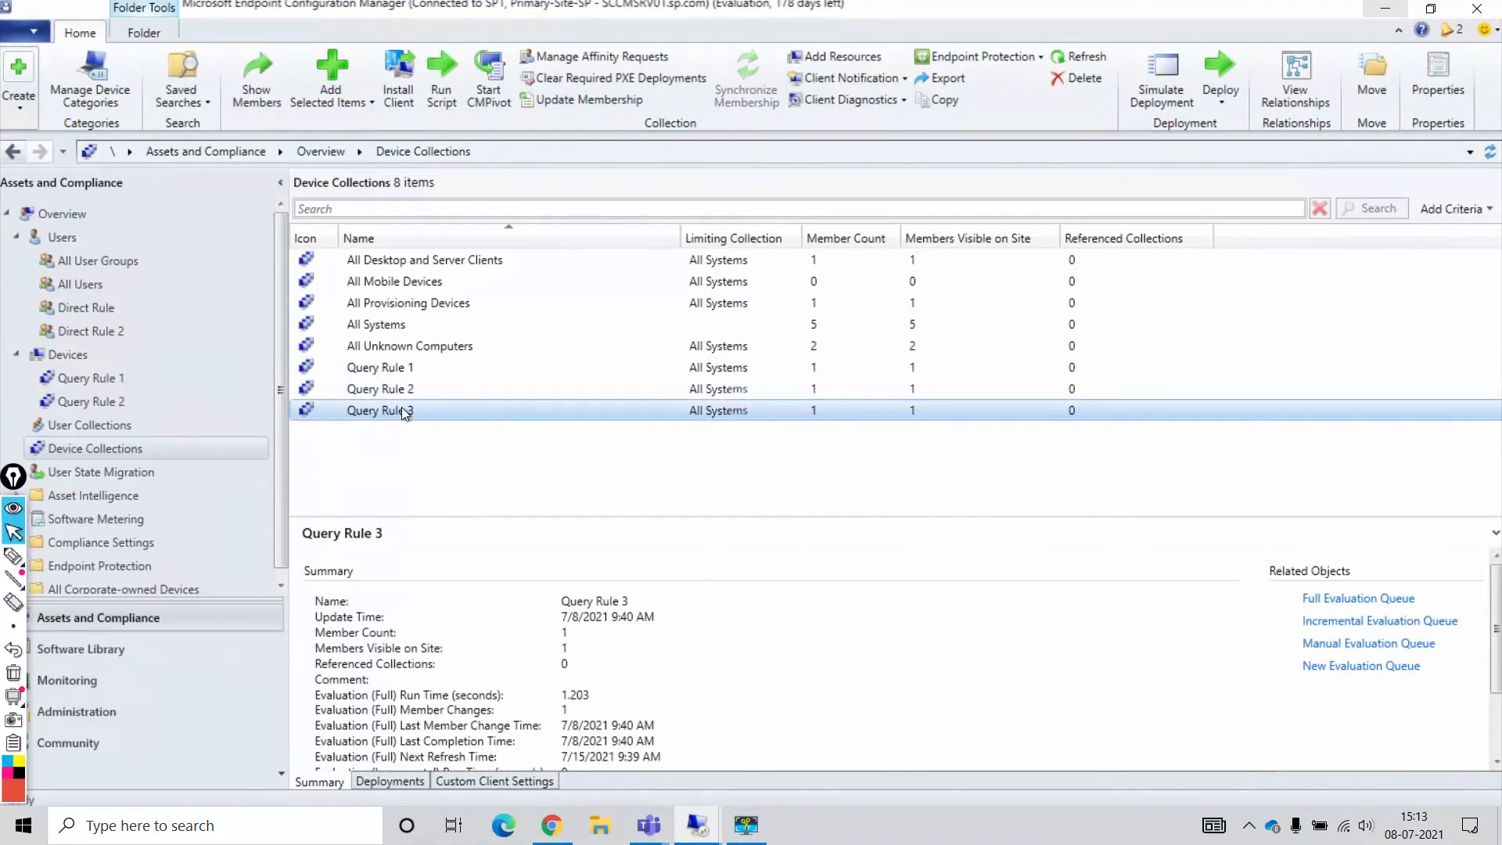
{"action": "right_click", "coordinate": [401, 407]}
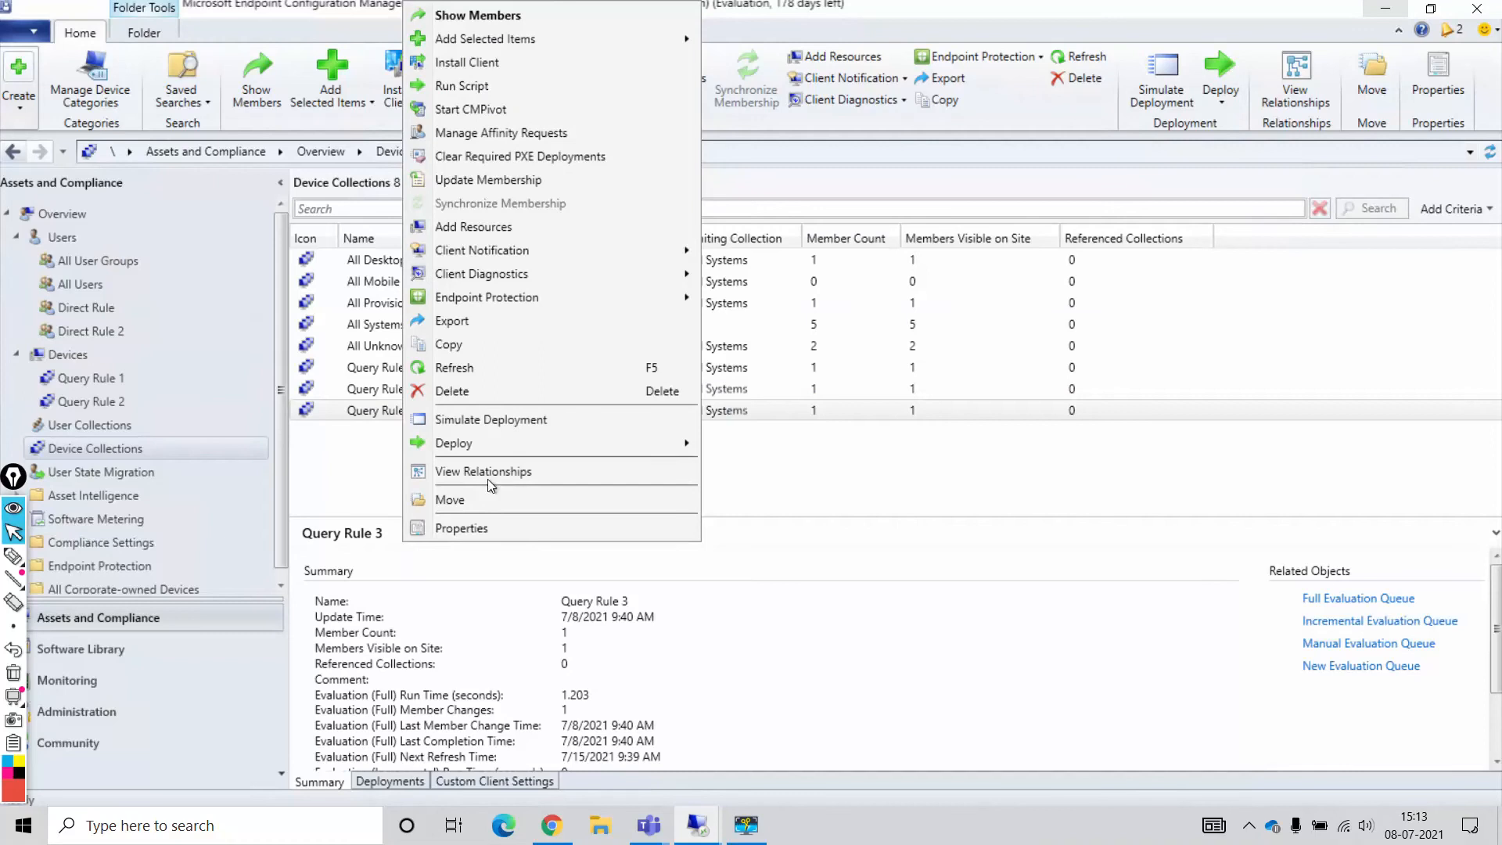
{"action": "left_click", "coordinate": [496, 532]}
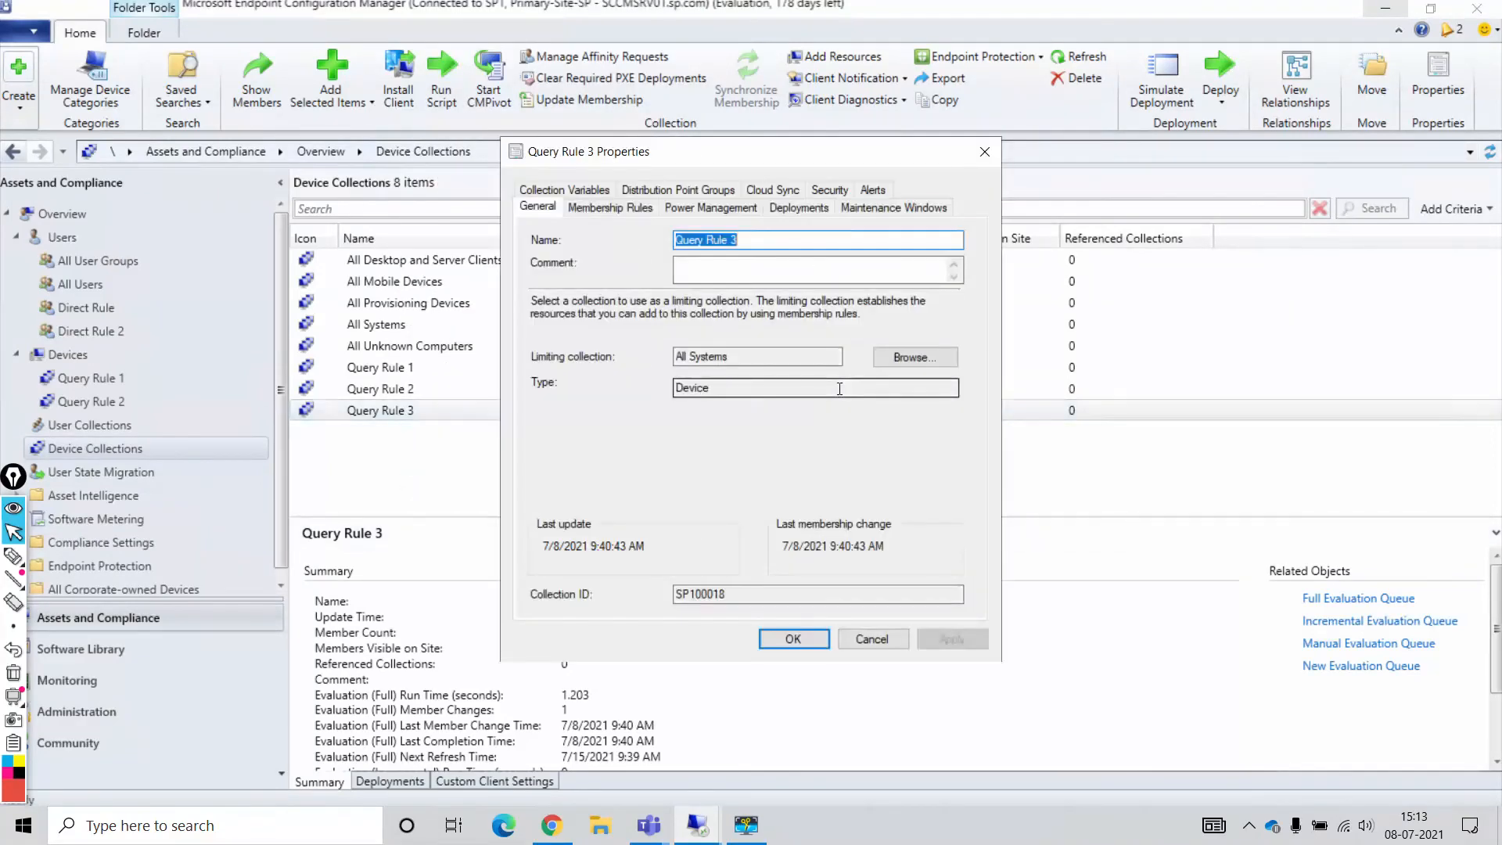
{"action": "left_click", "coordinate": [621, 207]}
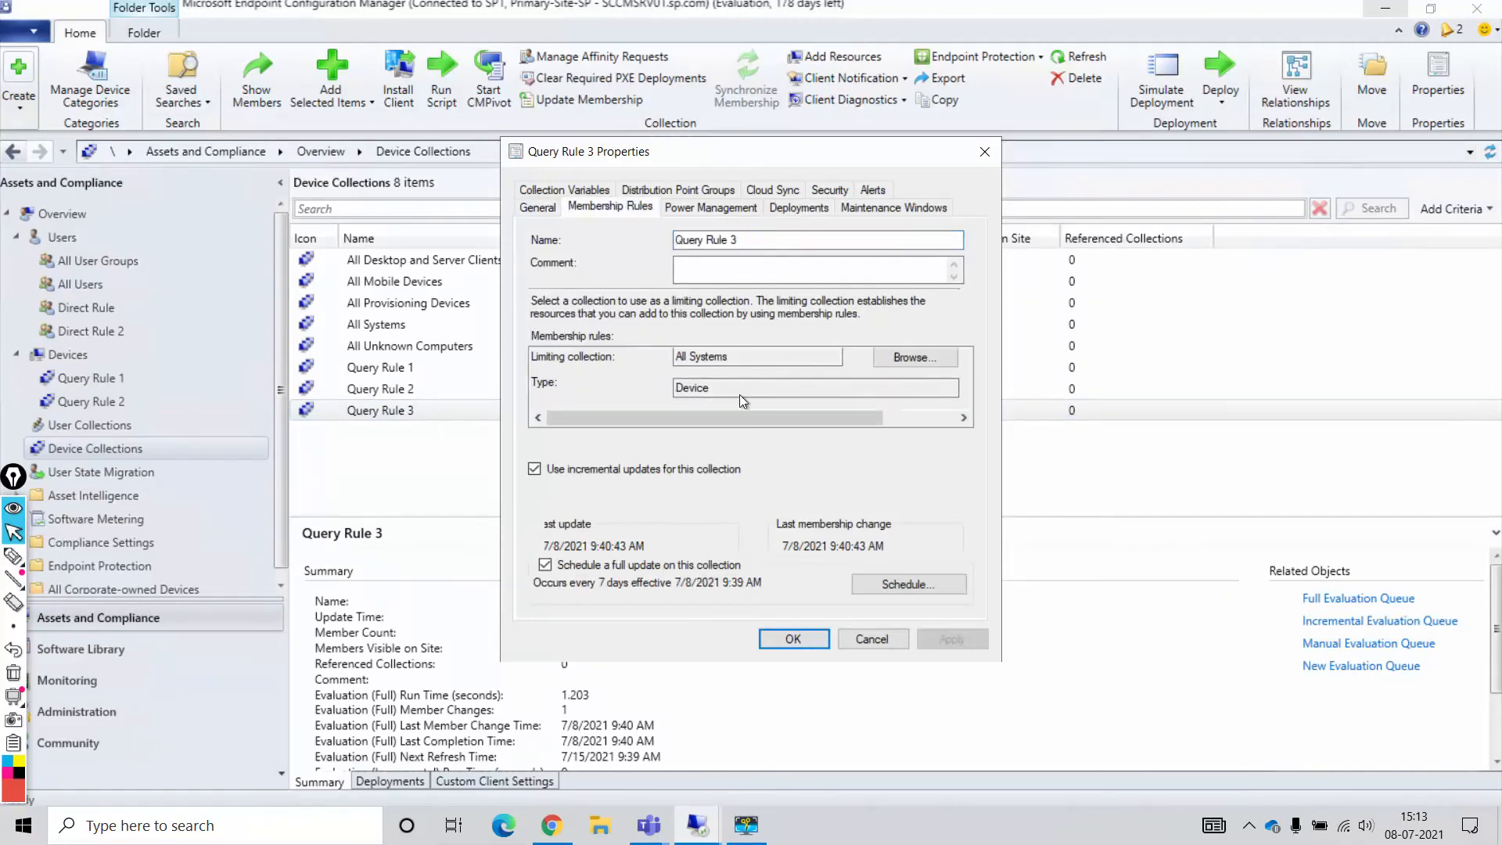
{"action": "left_click", "coordinate": [750, 443]}
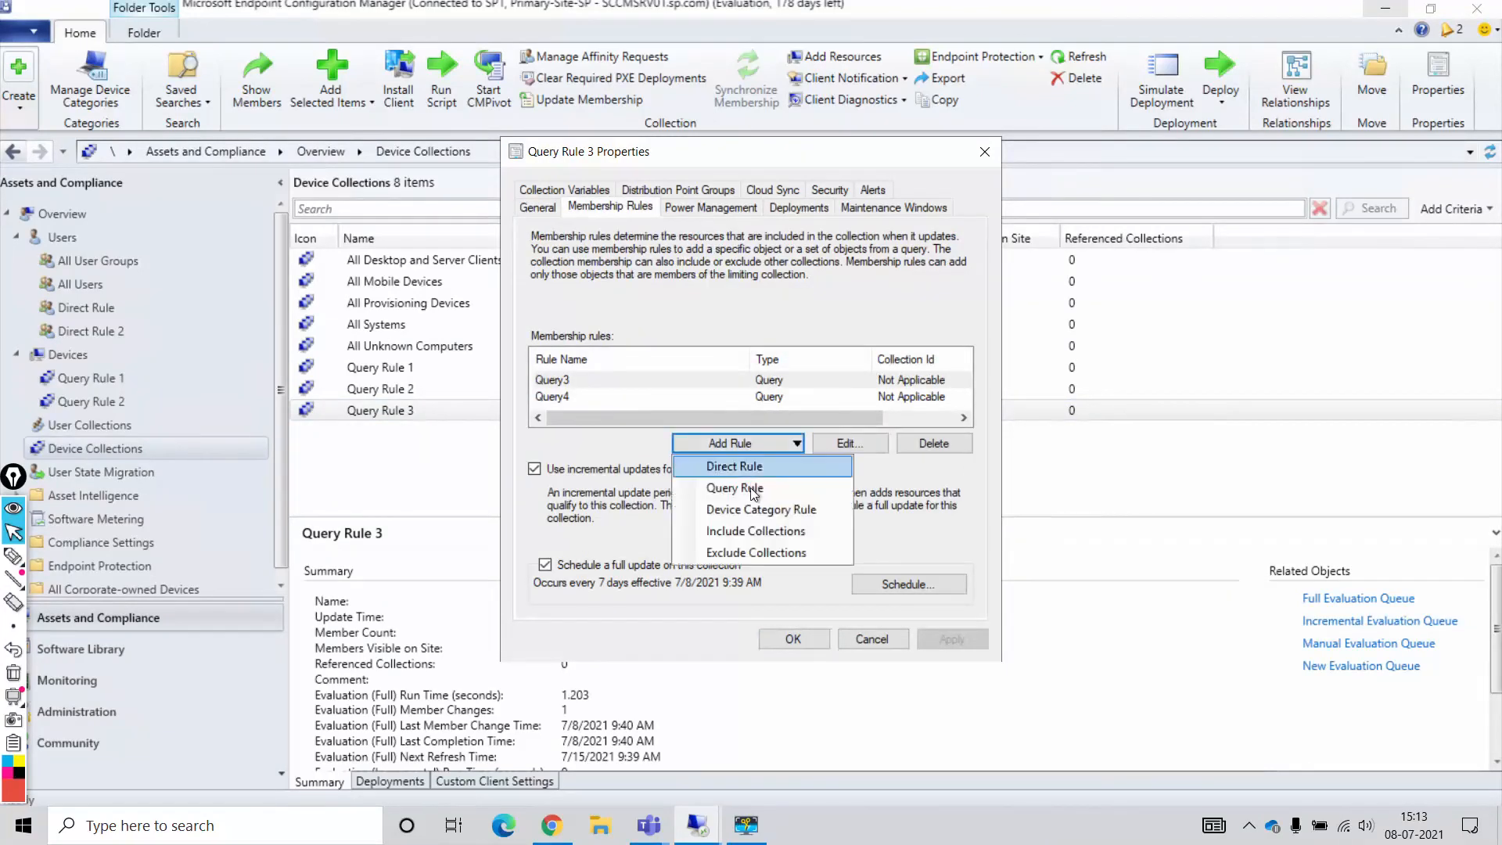
{"action": "left_click", "coordinate": [749, 488]}
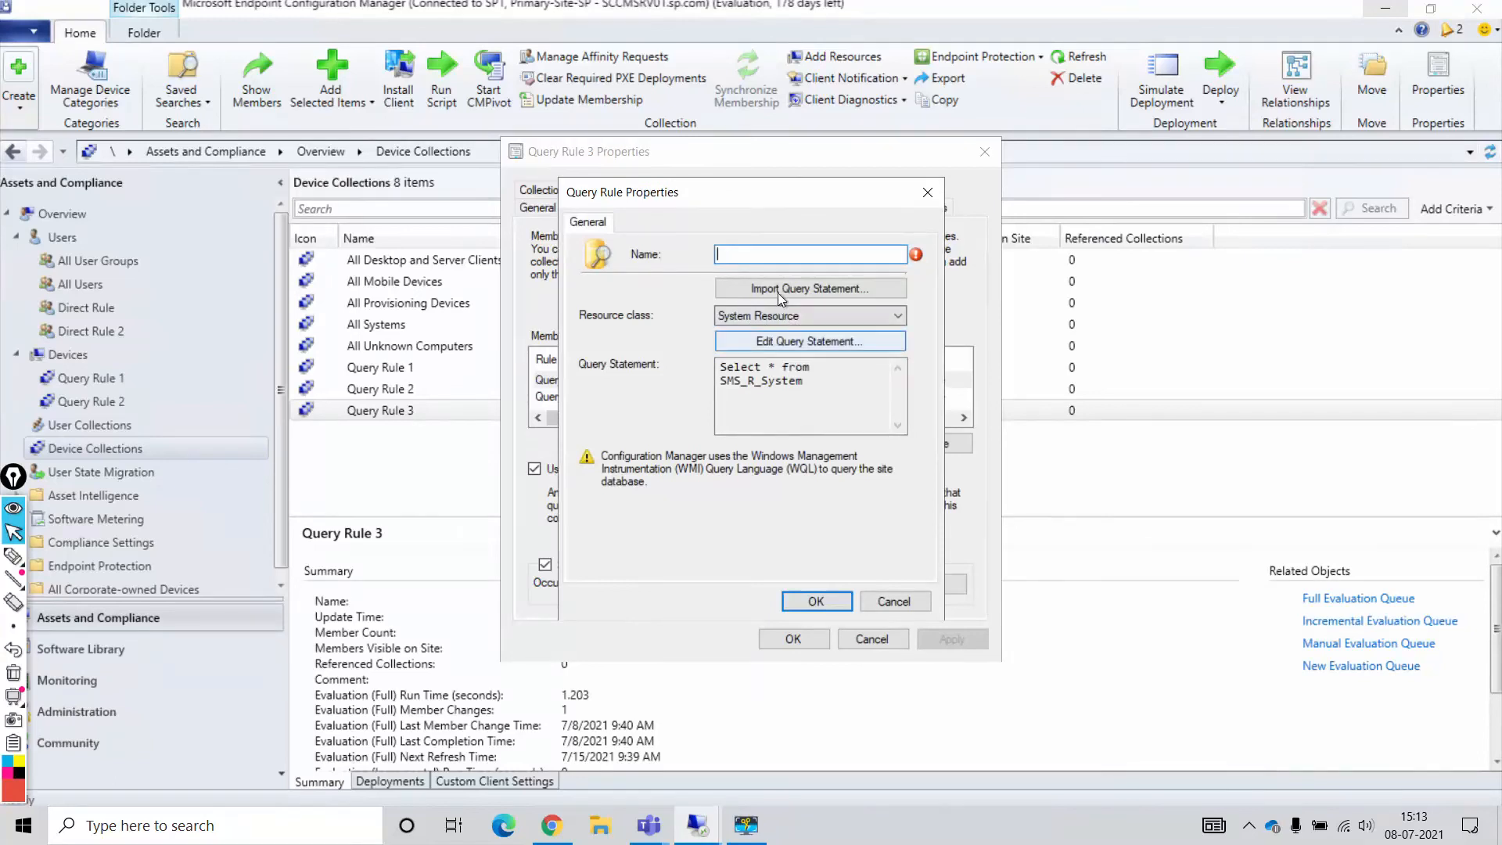
{"action": "type", "text": "12345"}
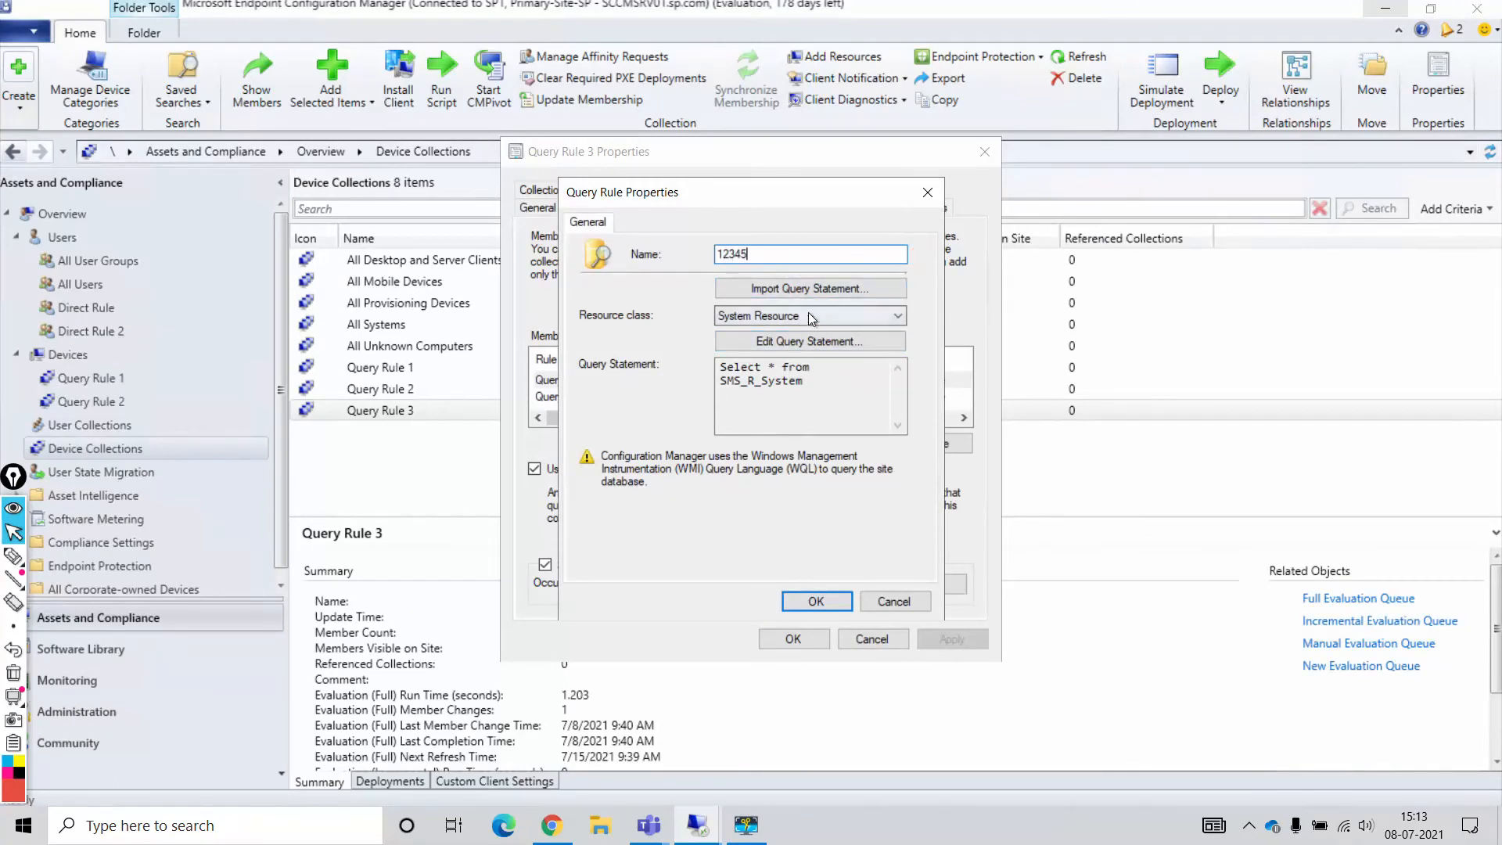
- Edit the 12345 rule's query statement and start a new criterion, opening its attribute selection
{"action": "left_click", "coordinate": [786, 339]}
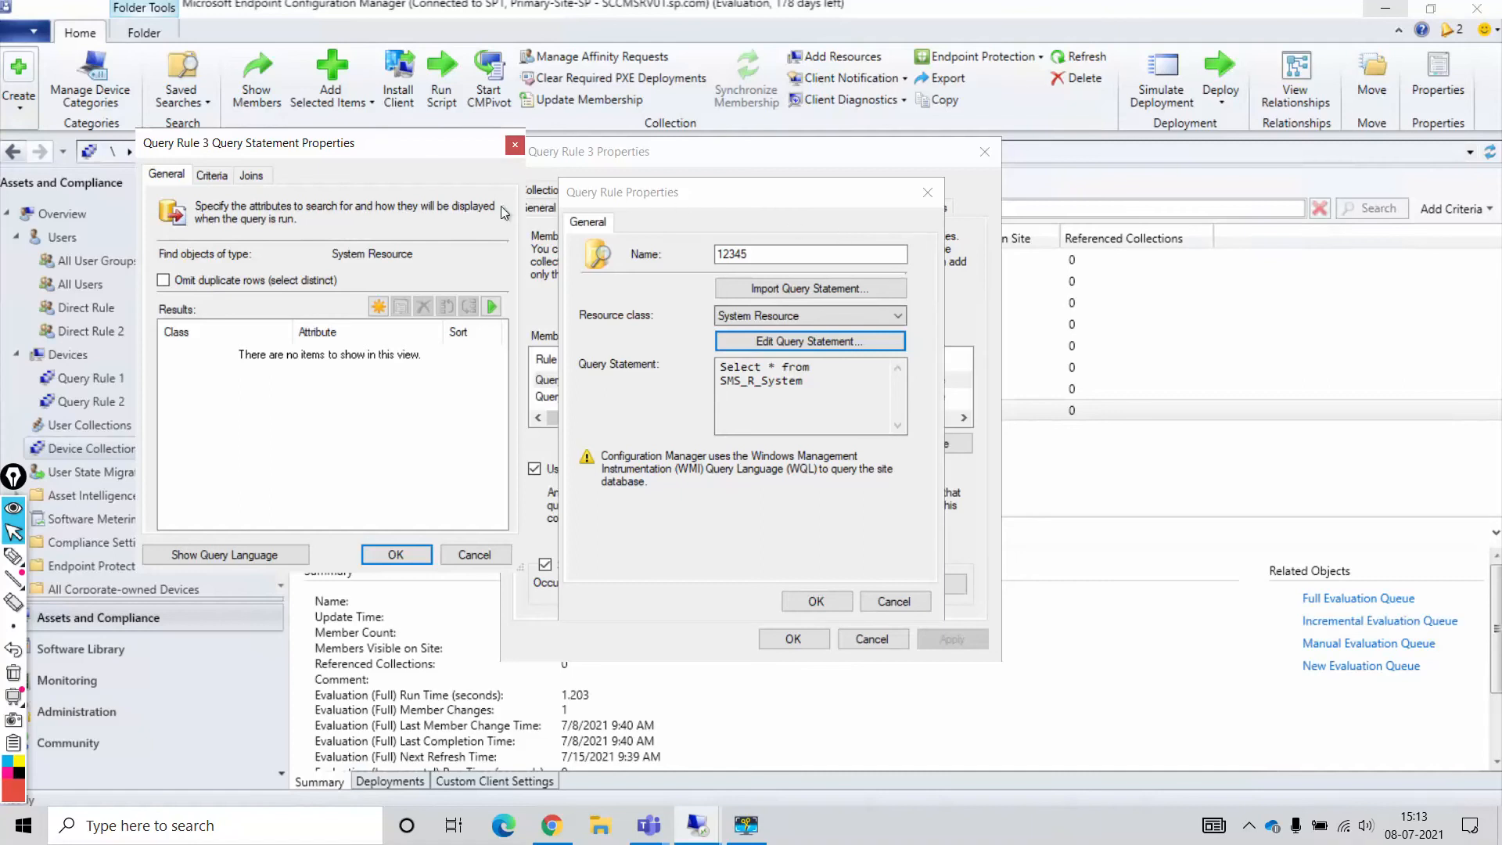
{"action": "left_click_drag", "start_coordinate": [289, 149], "coordinate": [879, 191]}
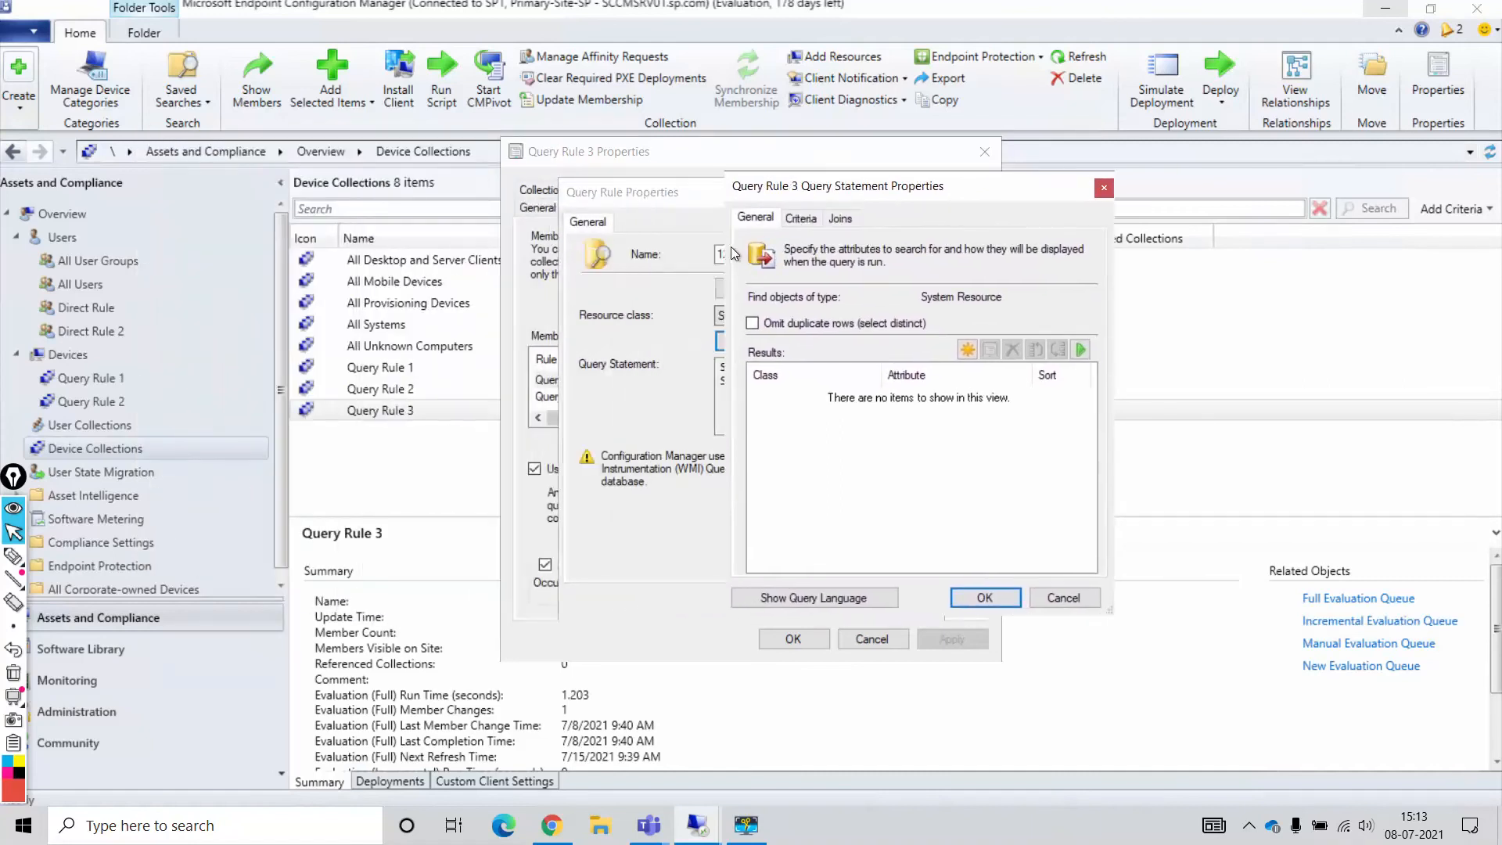
{"action": "left_click", "coordinate": [793, 223]}
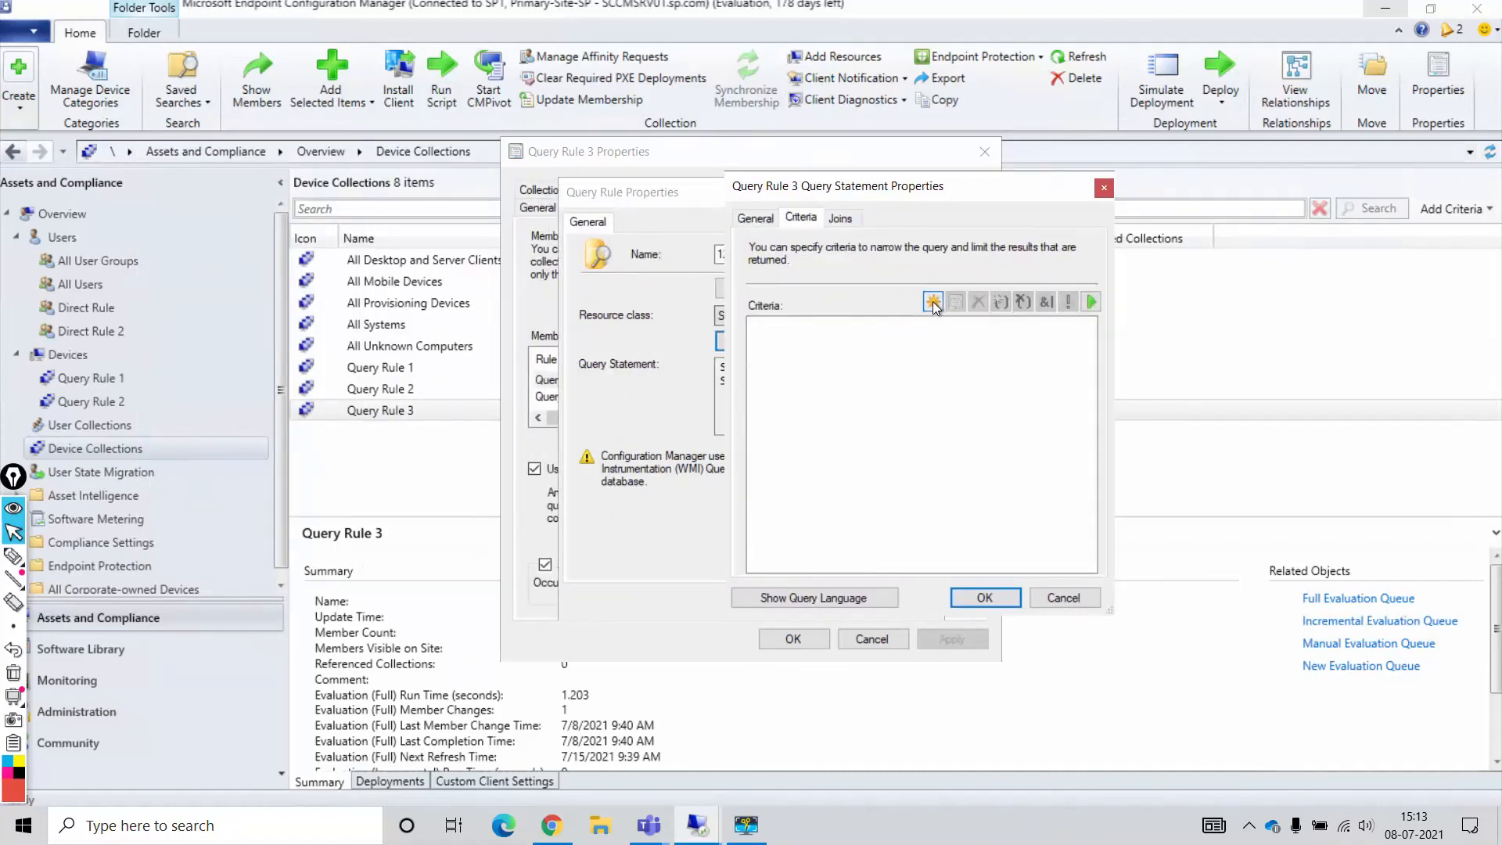
{"action": "left_click", "coordinate": [824, 365]}
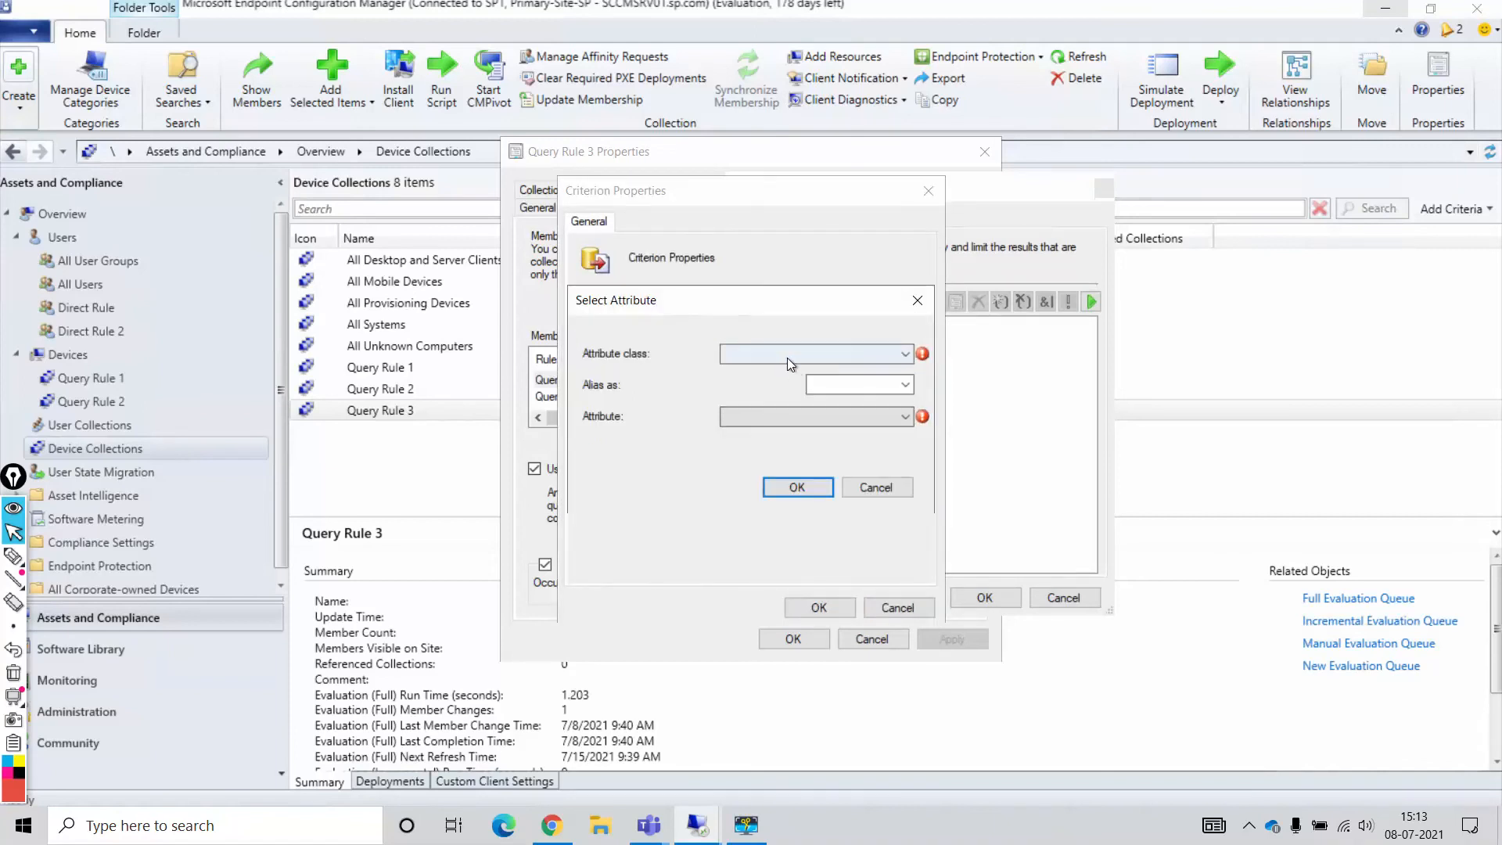
- Look through the attribute classes available for the criterion, from the hardware and mobile device classes to the software and system classes
{"action": "left_click", "coordinate": [787, 357]}
{"action": "scroll", "coordinate": [876, 501], "scroll_direction": "down", "scroll_amount": 10}
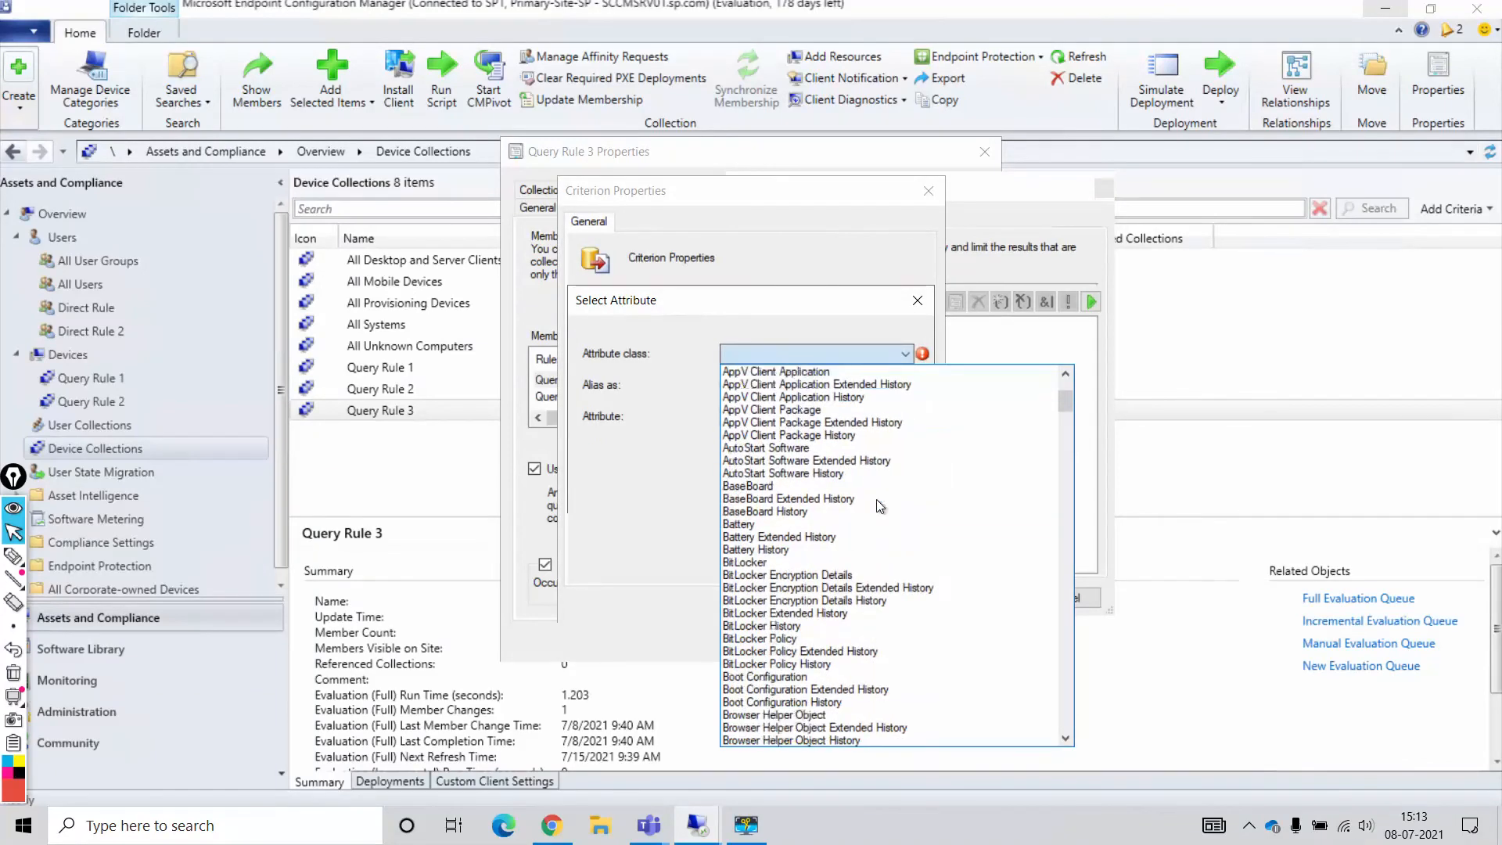
{"action": "scroll", "coordinate": [876, 499], "scroll_direction": "down", "scroll_amount": 20}
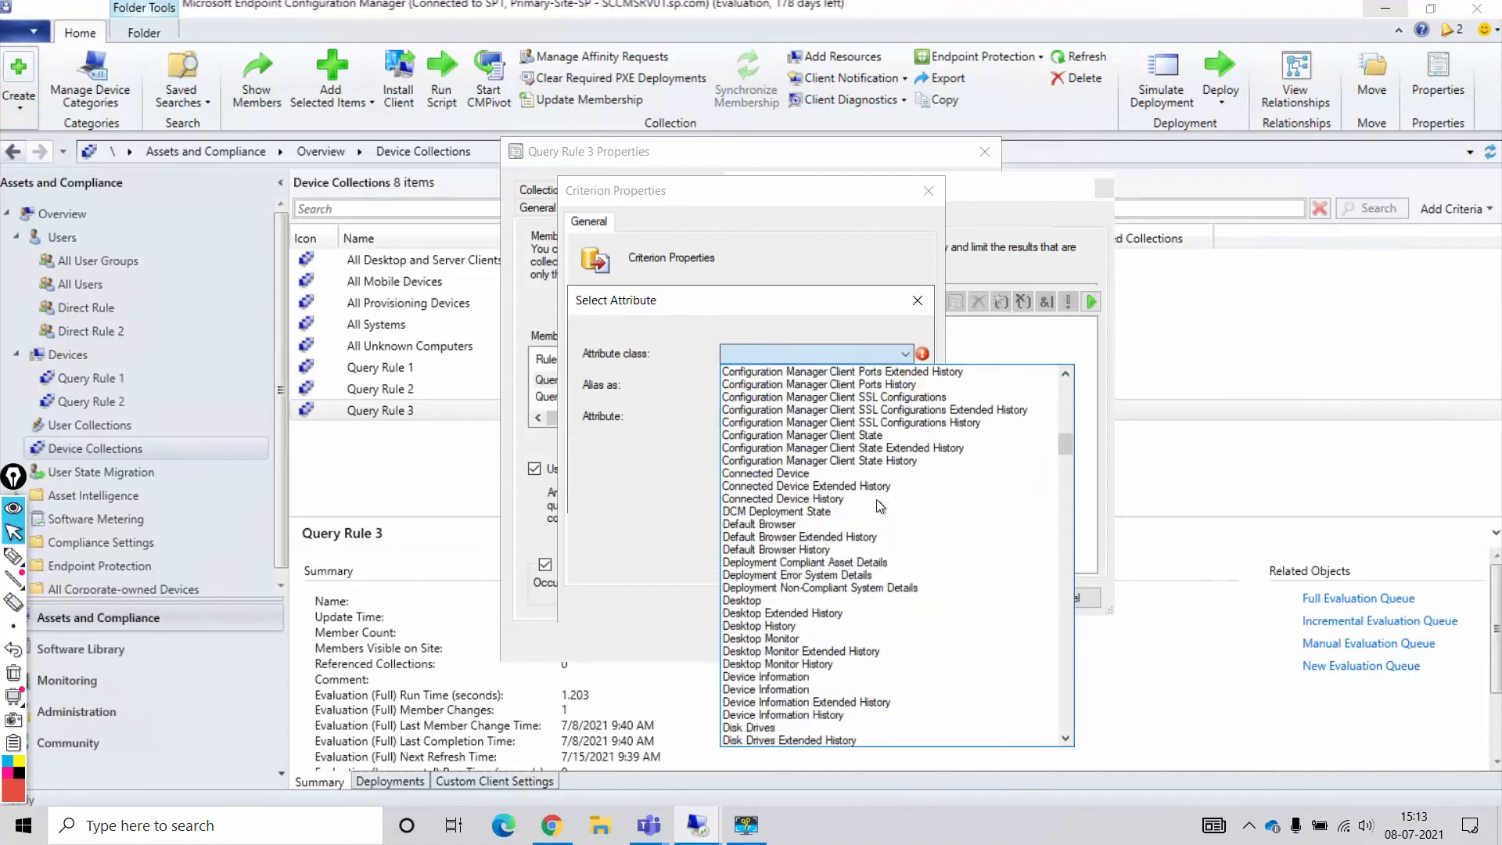
{"action": "scroll", "coordinate": [876, 500], "scroll_direction": "down", "scroll_amount": 20}
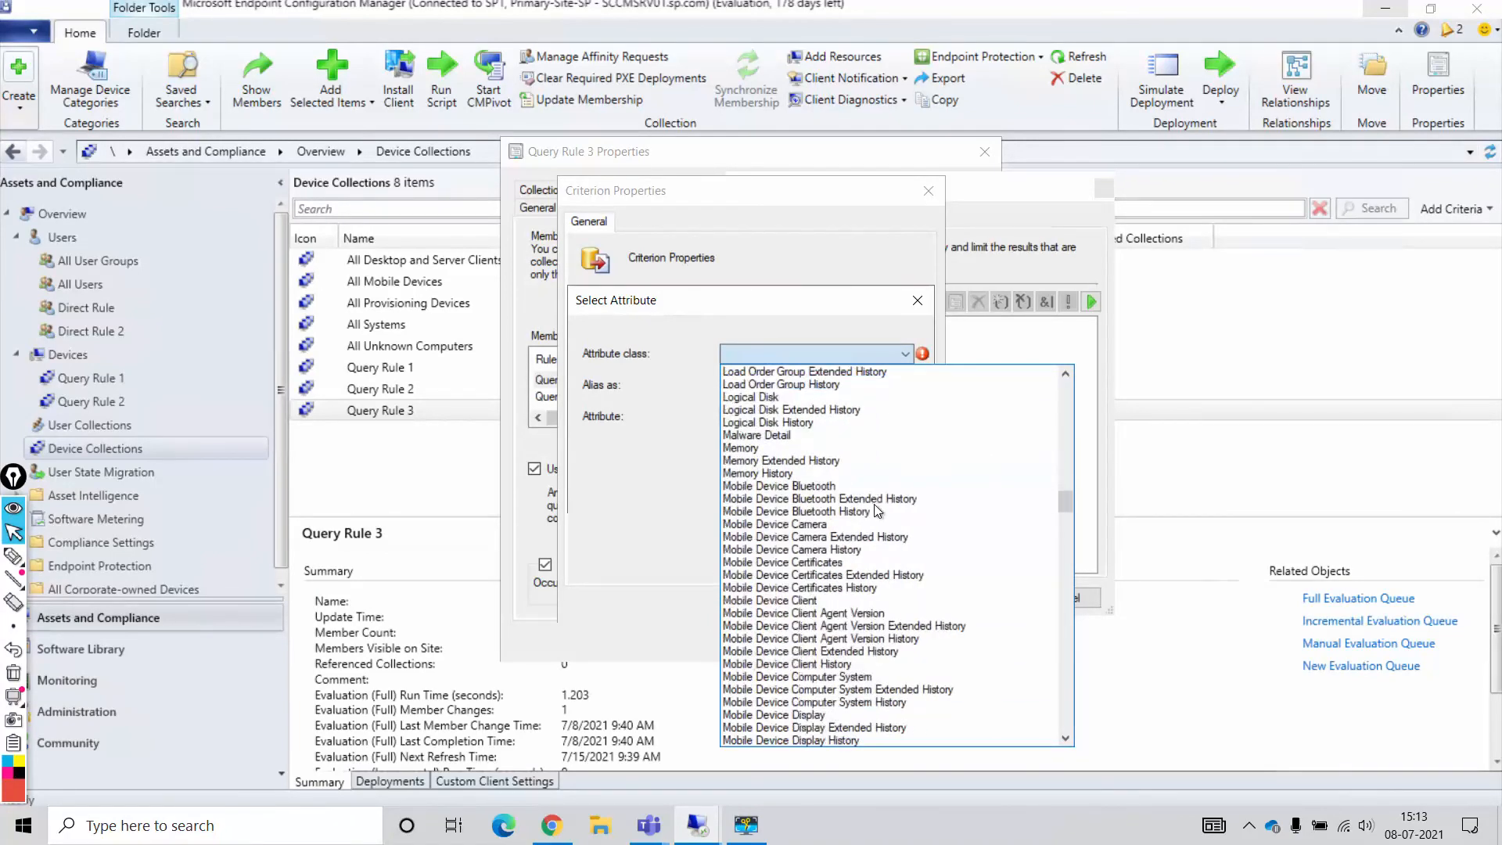
{"action": "scroll", "coordinate": [874, 511], "scroll_direction": "down", "scroll_amount": 20}
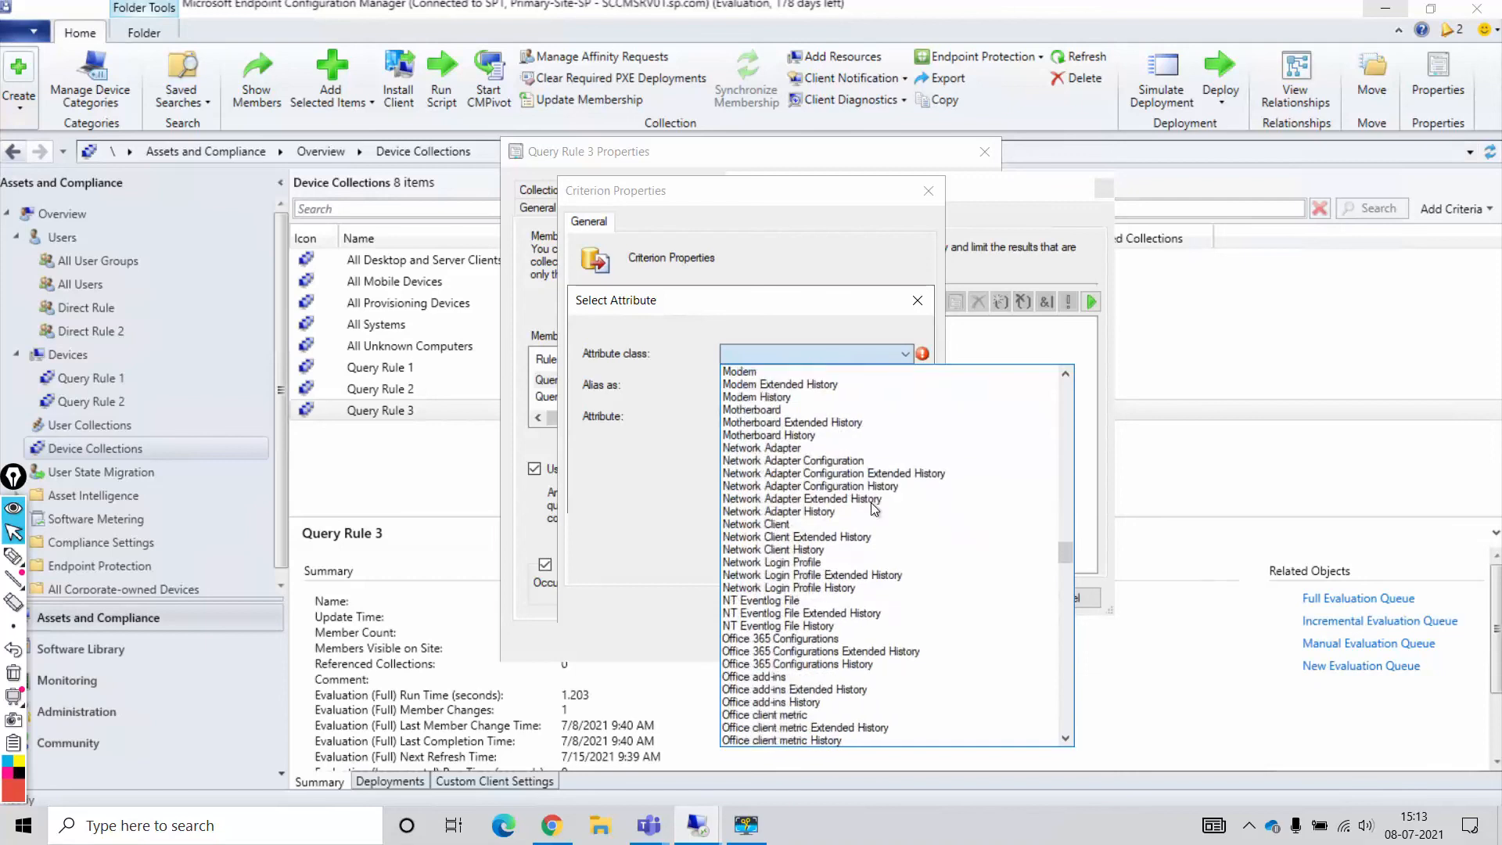
{"action": "scroll", "coordinate": [870, 502], "scroll_direction": "up", "scroll_amount": 8}
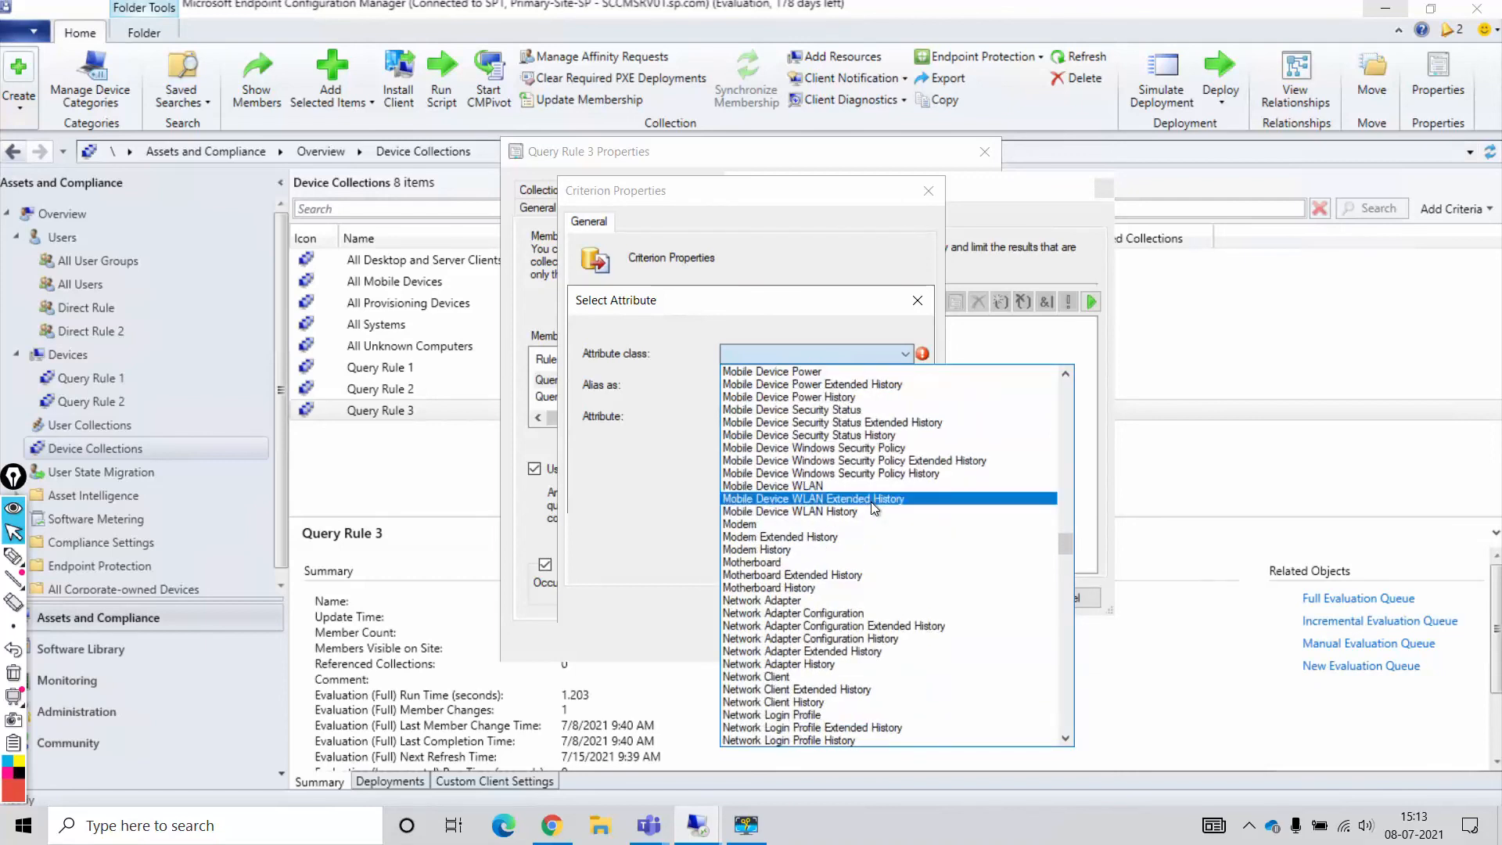
{"action": "scroll", "coordinate": [870, 500], "scroll_direction": "down", "scroll_amount": 15}
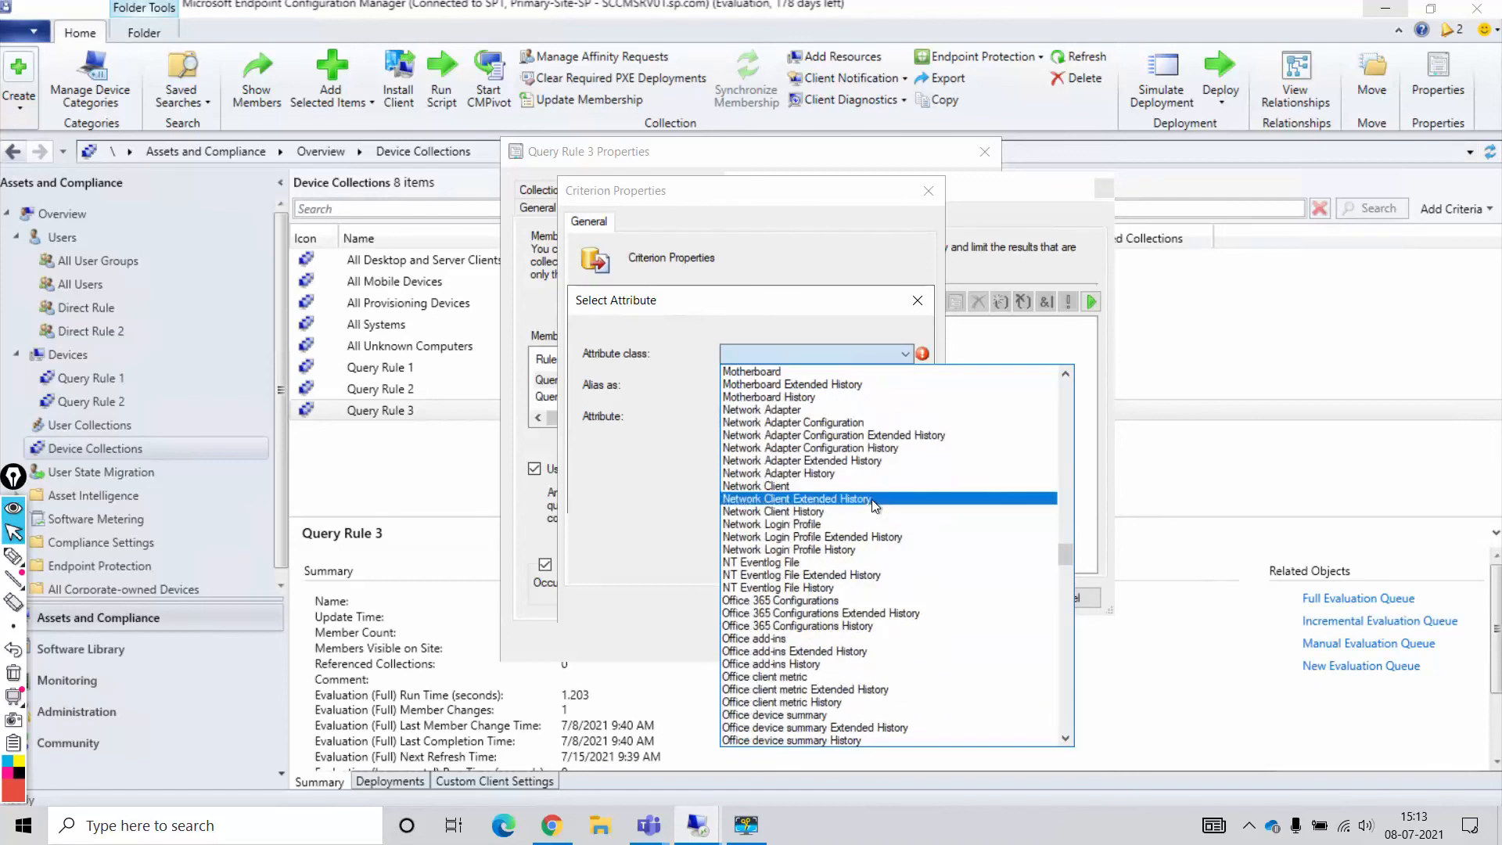
{"action": "scroll", "coordinate": [874, 505], "scroll_direction": "down", "scroll_amount": 3}
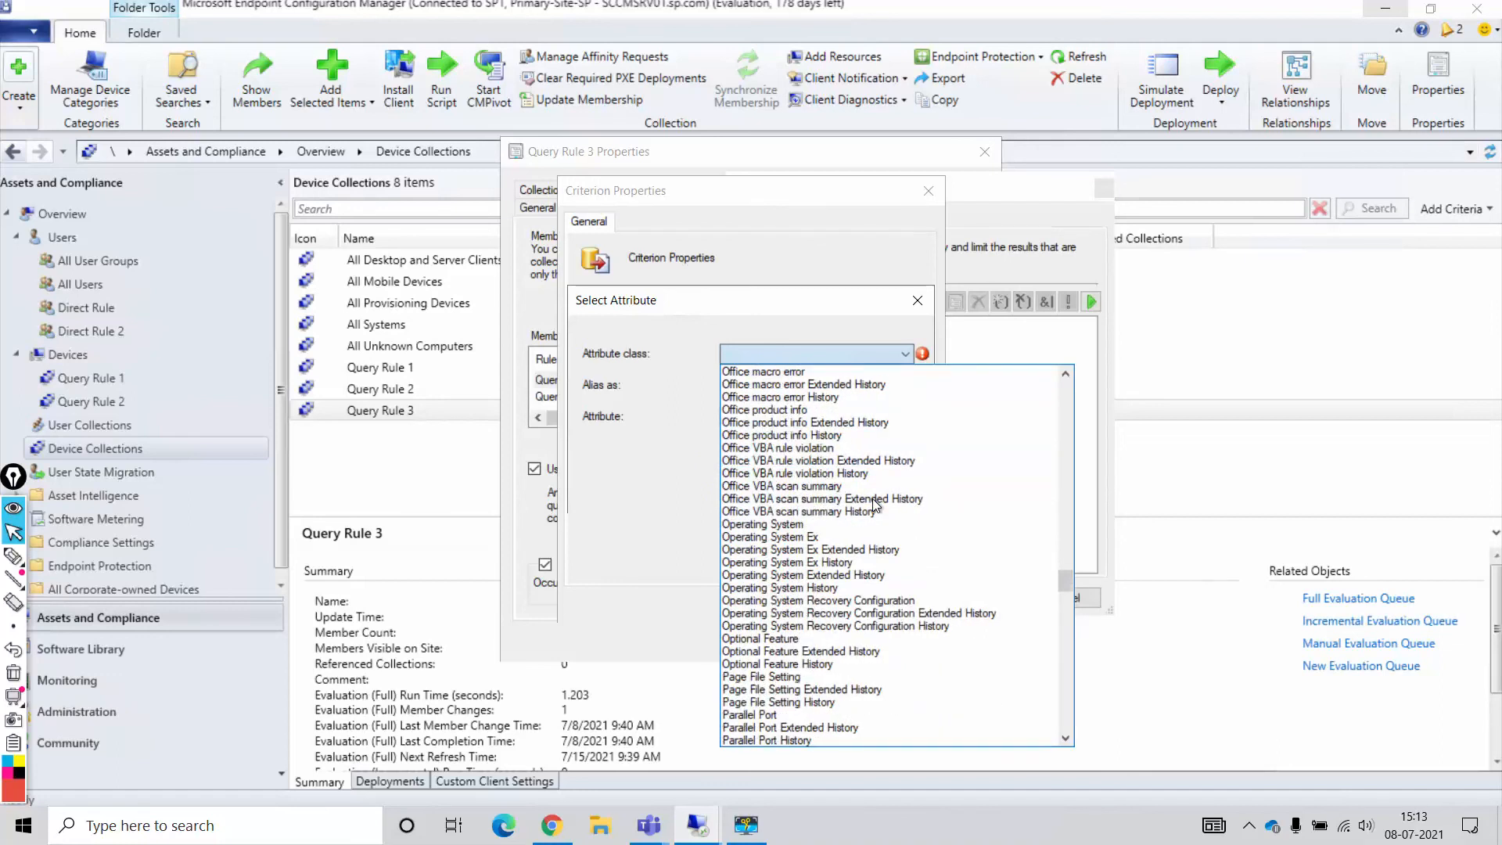
{"action": "scroll", "coordinate": [876, 504], "scroll_direction": "down", "scroll_amount": 4}
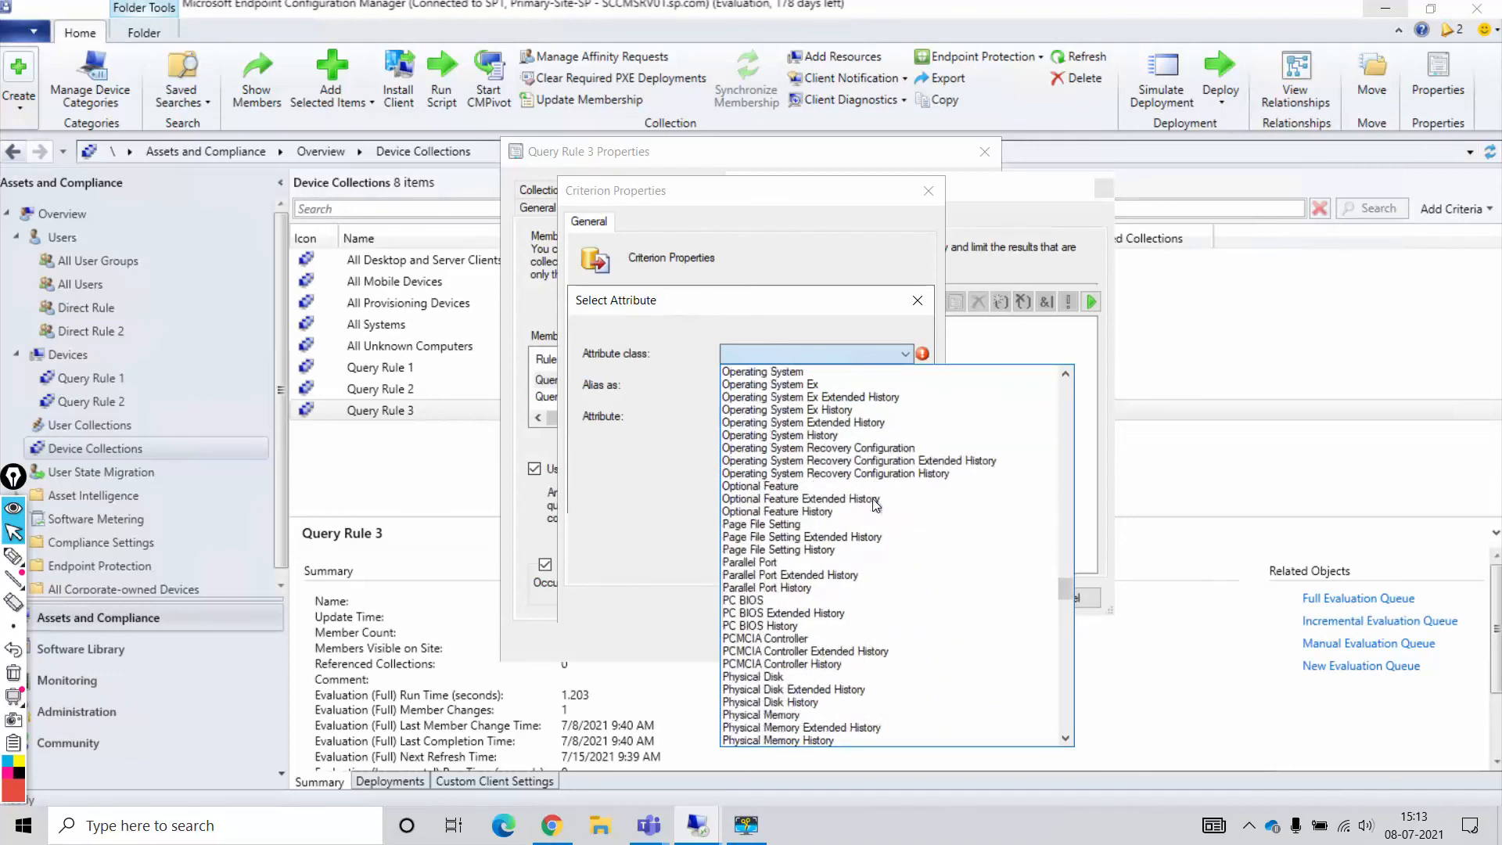
{"action": "scroll", "coordinate": [875, 504], "scroll_direction": "down", "scroll_amount": 3}
{"action": "scroll", "coordinate": [874, 505], "scroll_direction": "down", "scroll_amount": 8}
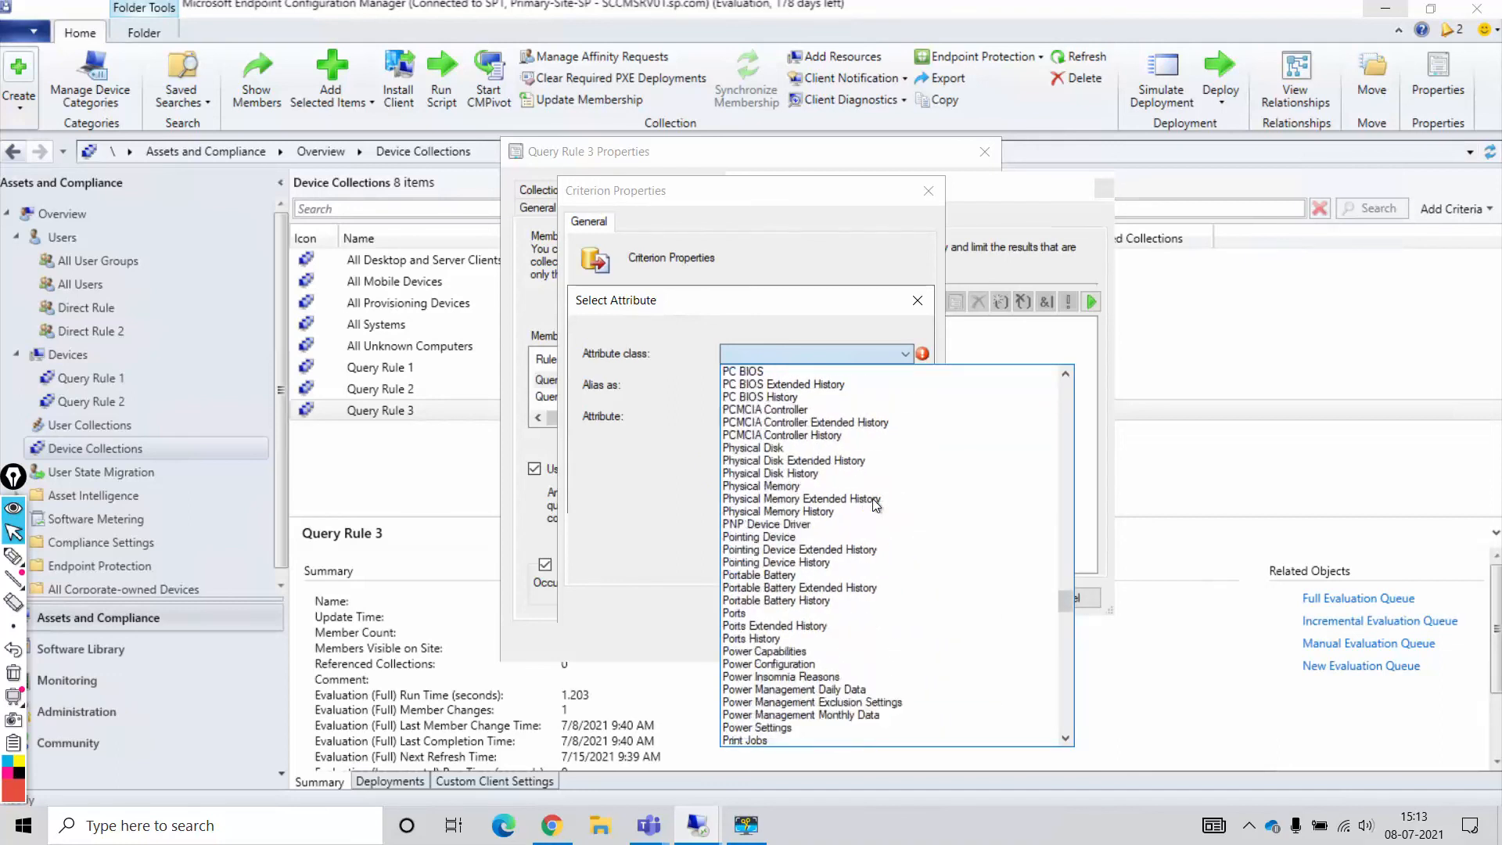
{"action": "scroll", "coordinate": [874, 505], "scroll_direction": "down", "scroll_amount": 7}
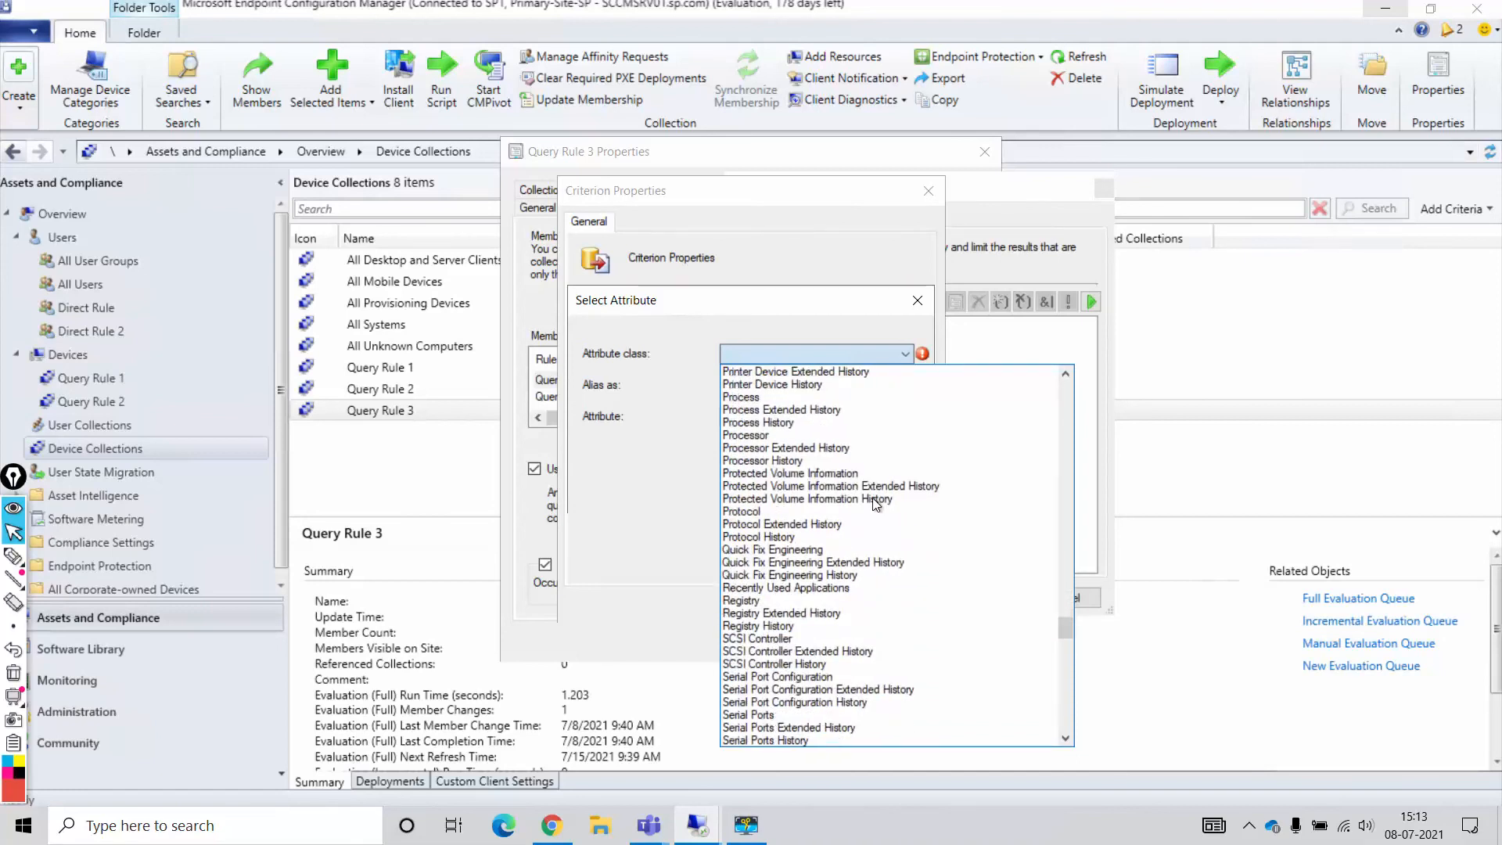
{"action": "scroll", "coordinate": [875, 505], "scroll_direction": "down", "scroll_amount": 3}
{"action": "scroll", "coordinate": [875, 504], "scroll_direction": "down", "scroll_amount": 3}
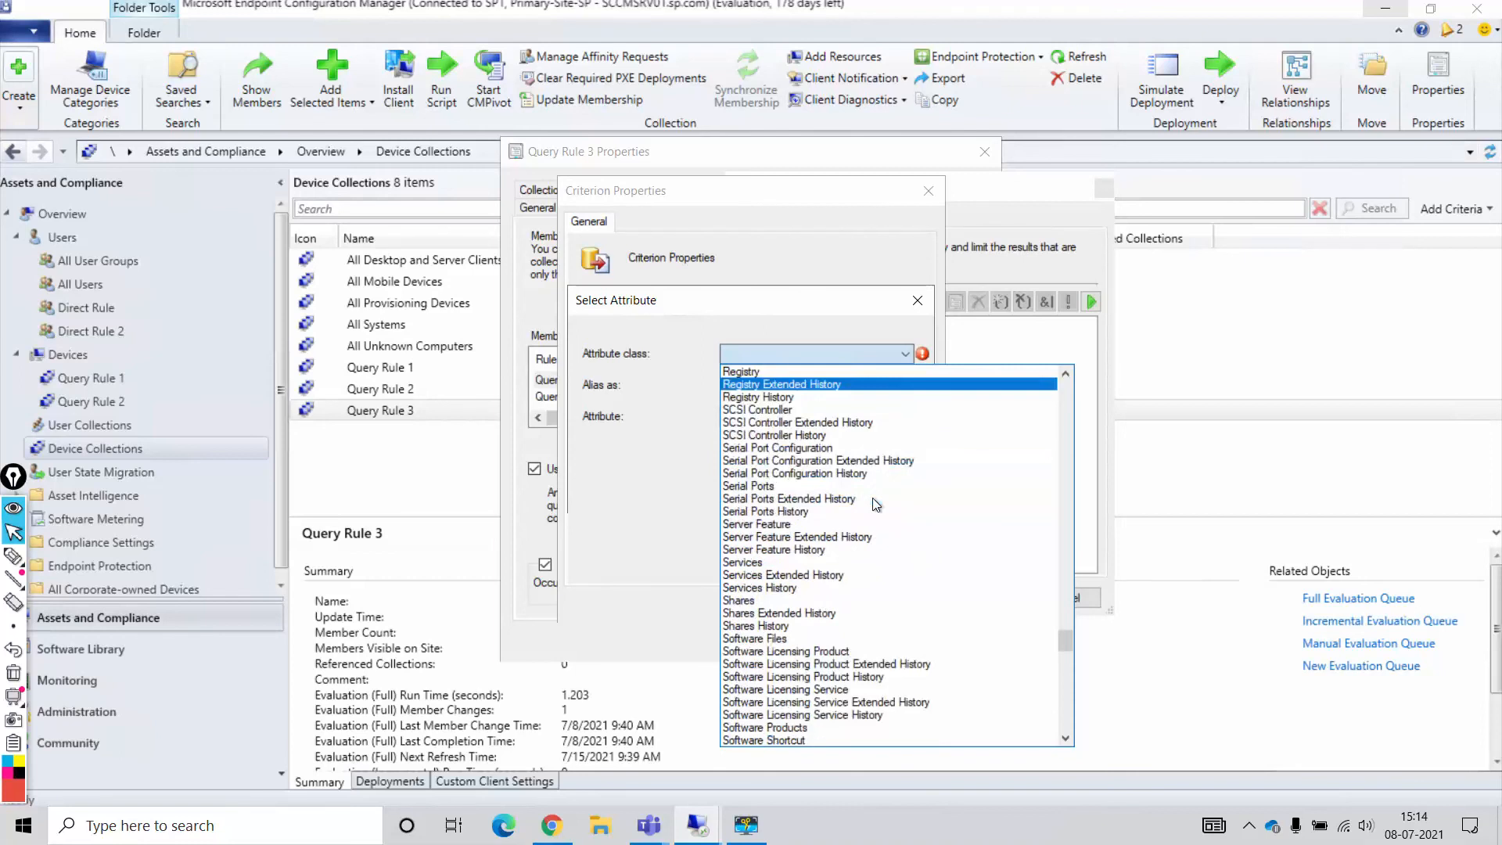
{"action": "scroll", "coordinate": [875, 504], "scroll_direction": "down", "scroll_amount": 3}
{"action": "scroll", "coordinate": [874, 505], "scroll_direction": "down", "scroll_amount": 3}
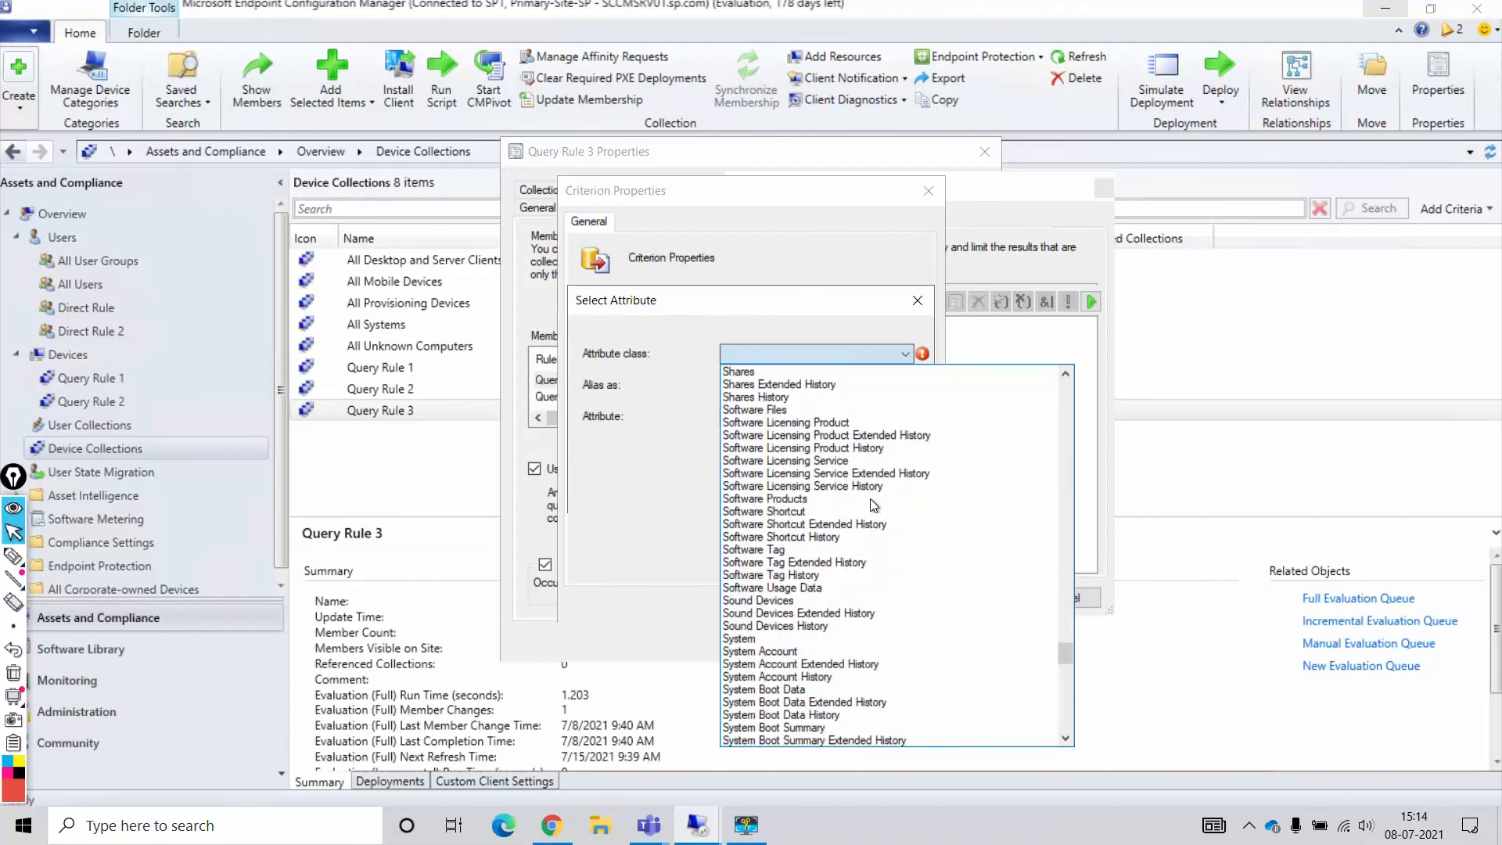
{"action": "left_click", "coordinate": [584, 478]}
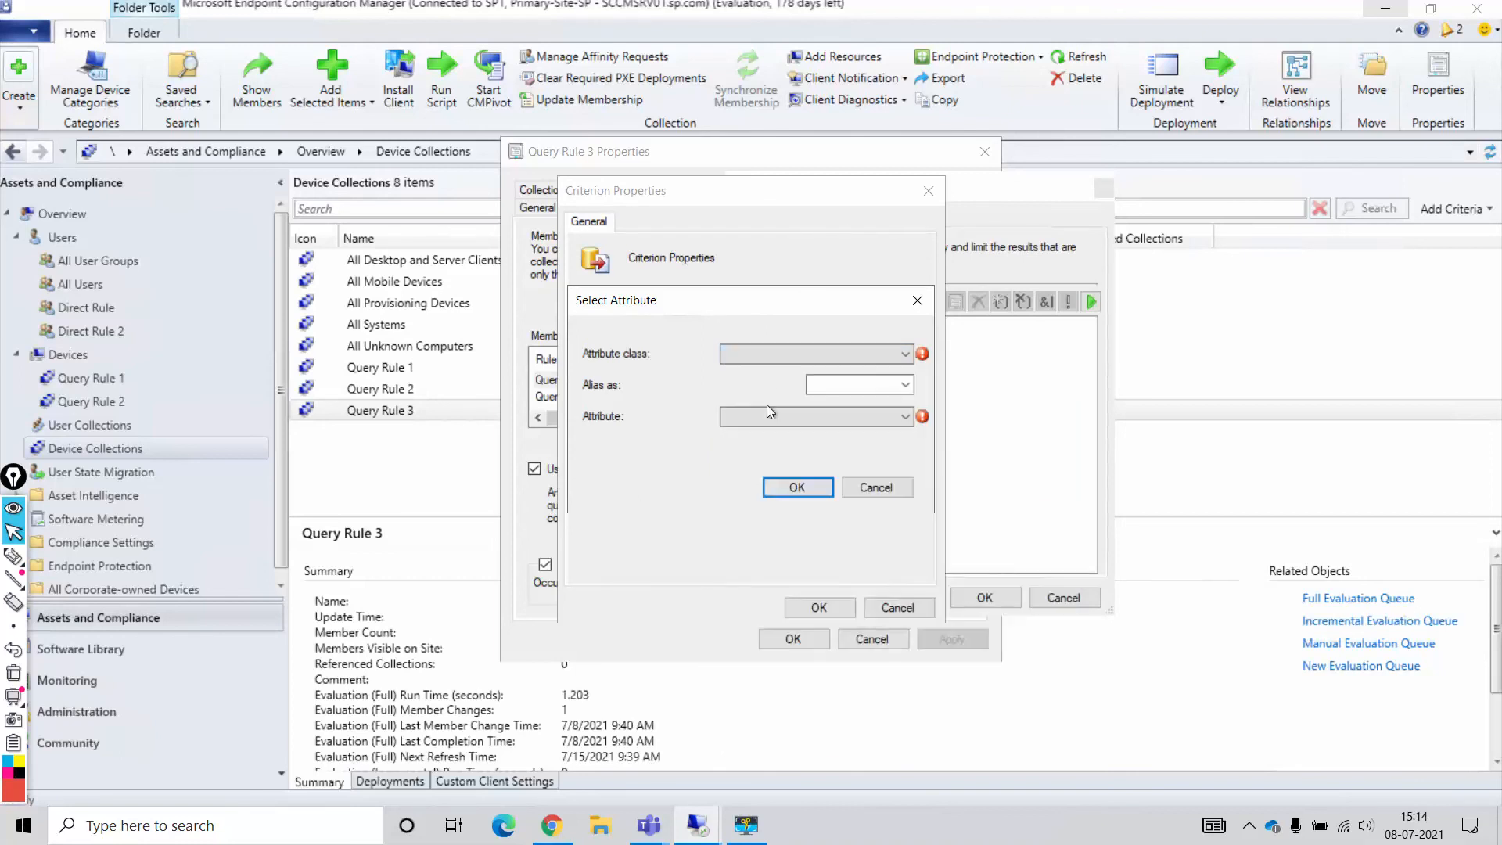
- Set the criterion's attribute to Operating System - OS Architecture and look up its available values without choosing one
{"action": "left_click", "coordinate": [777, 358]}
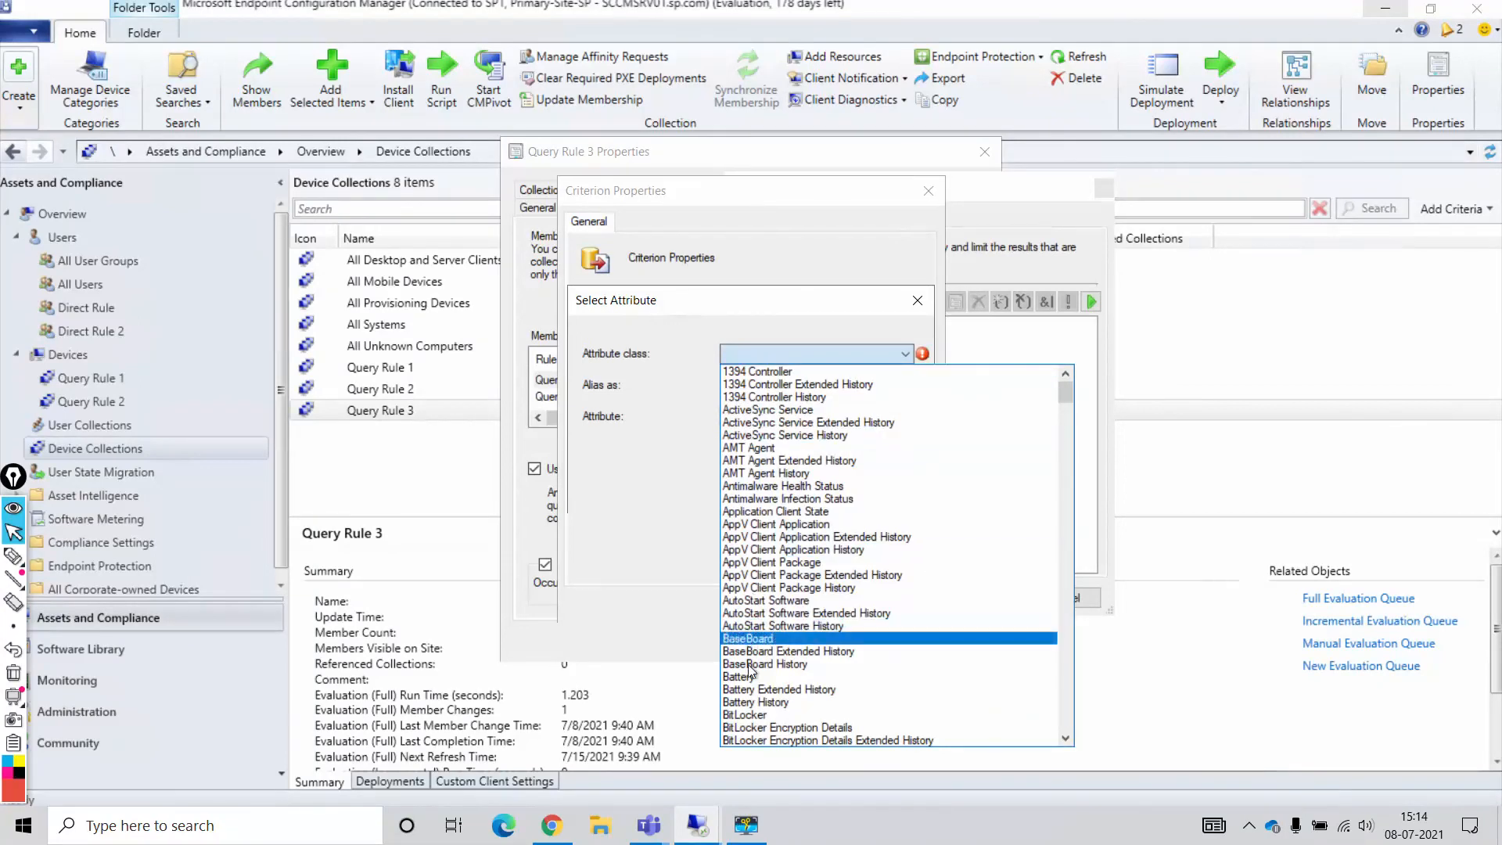
{"action": "left_click", "coordinate": [1064, 430]}
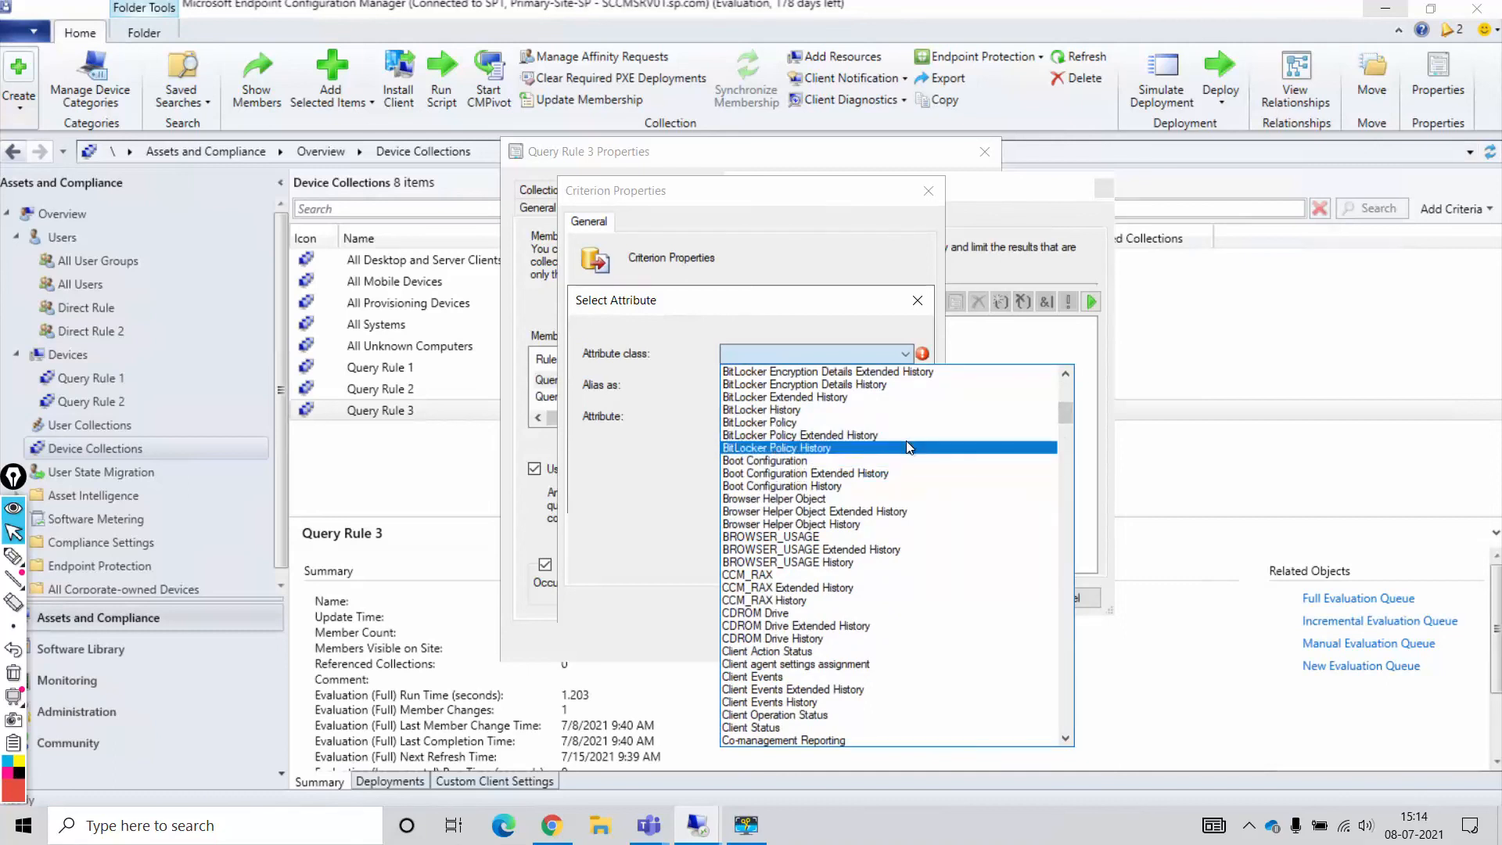
{"action": "key", "text": "o"}
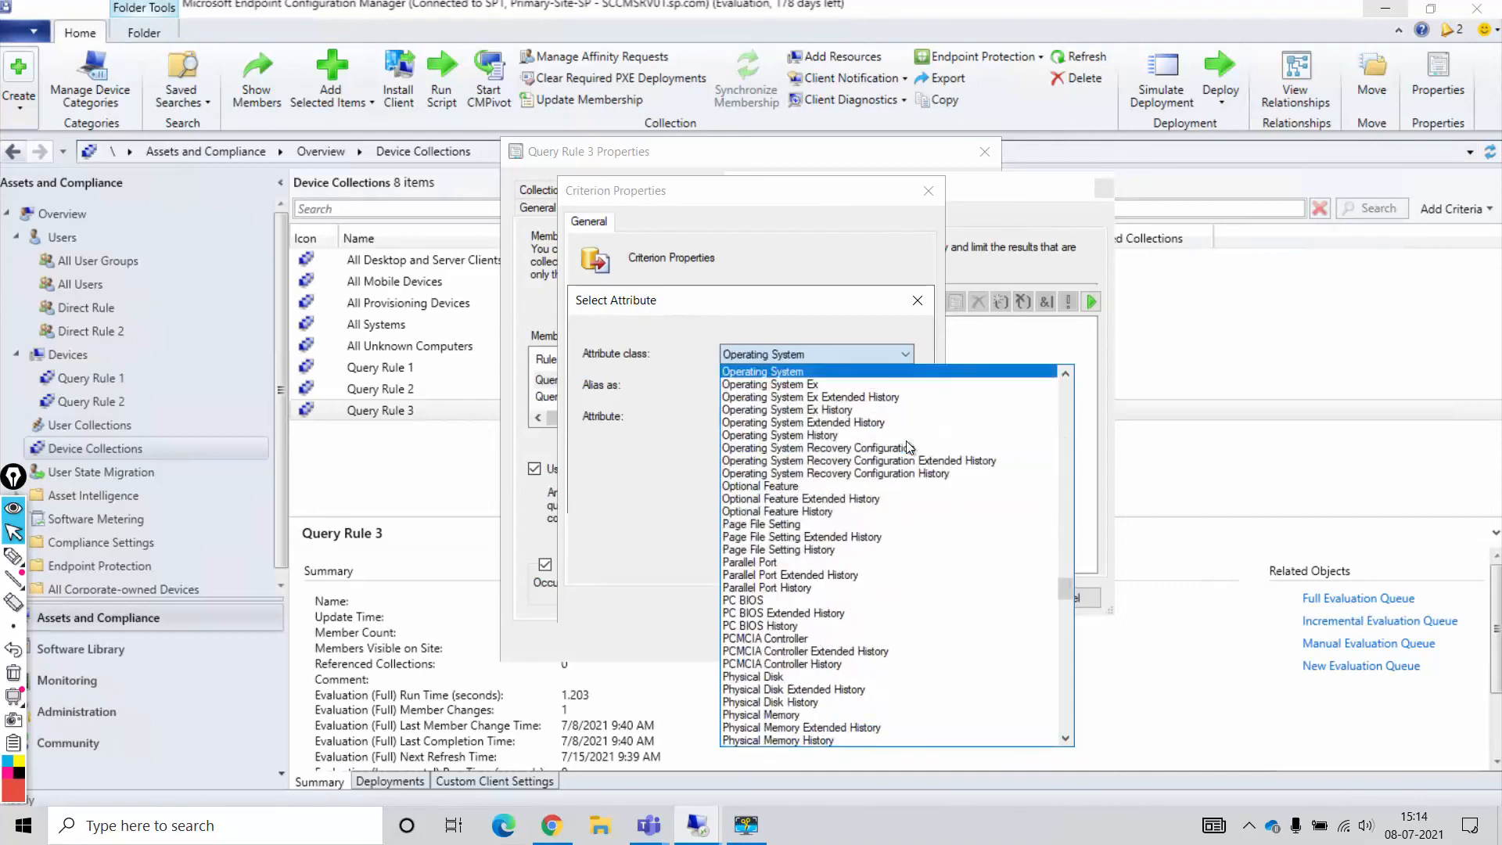
{"action": "left_click", "coordinate": [858, 371]}
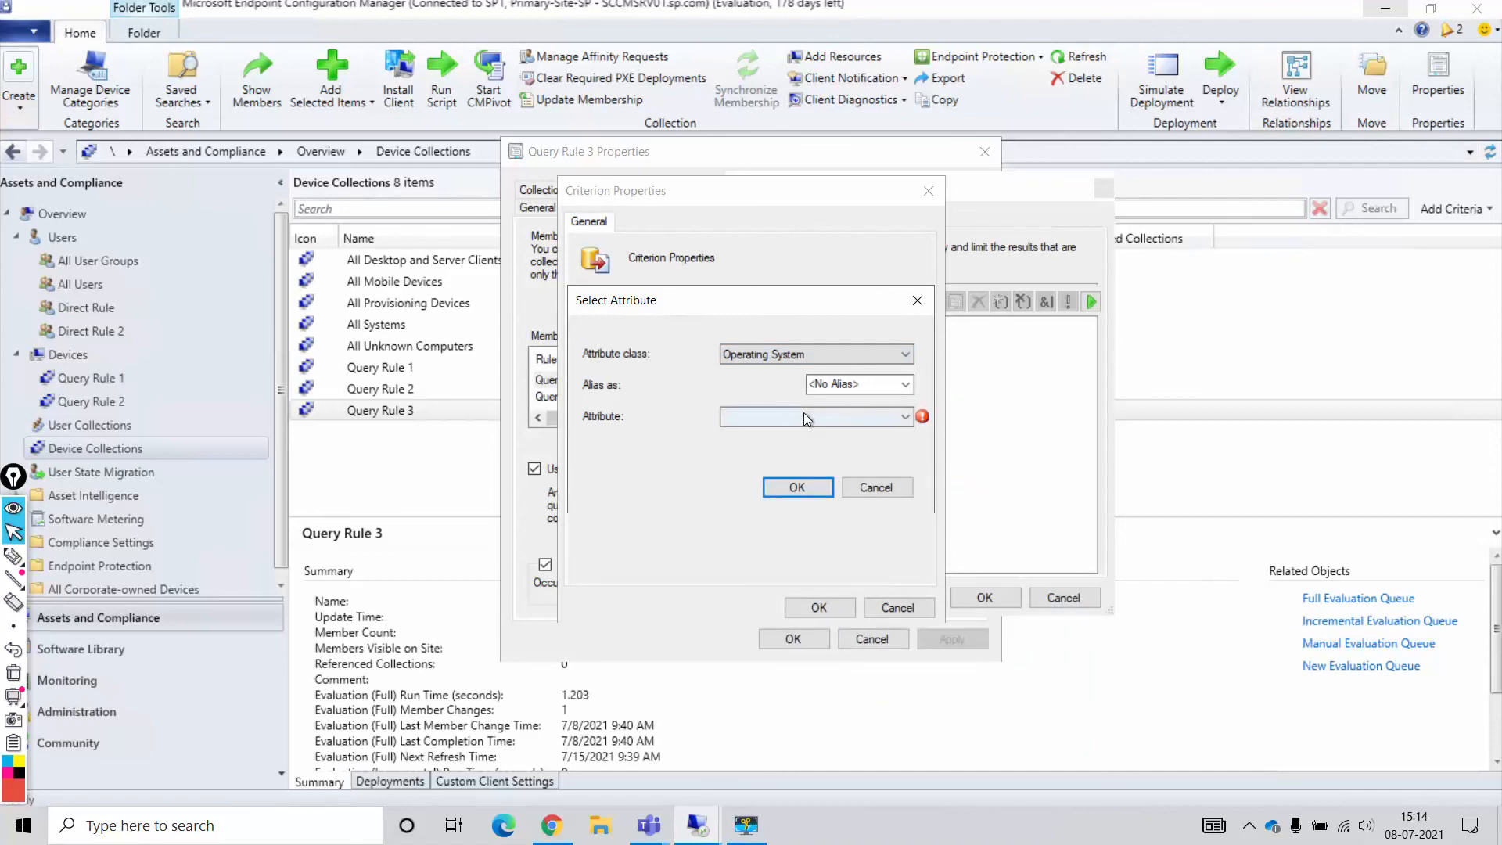
{"action": "left_click", "coordinate": [804, 412]}
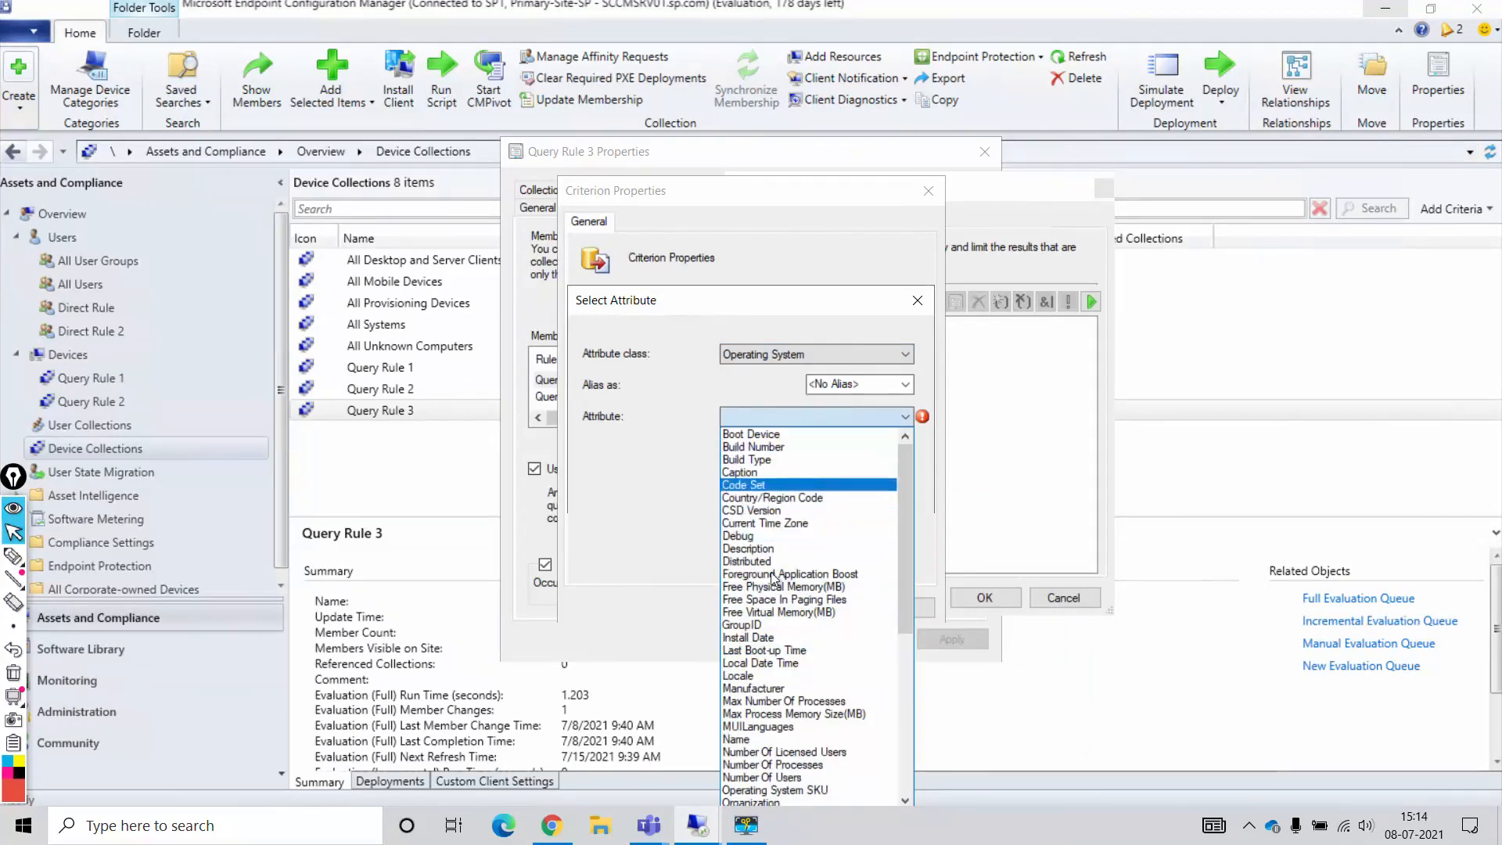
{"action": "scroll", "coordinate": [799, 586], "scroll_direction": "down", "scroll_amount": 8}
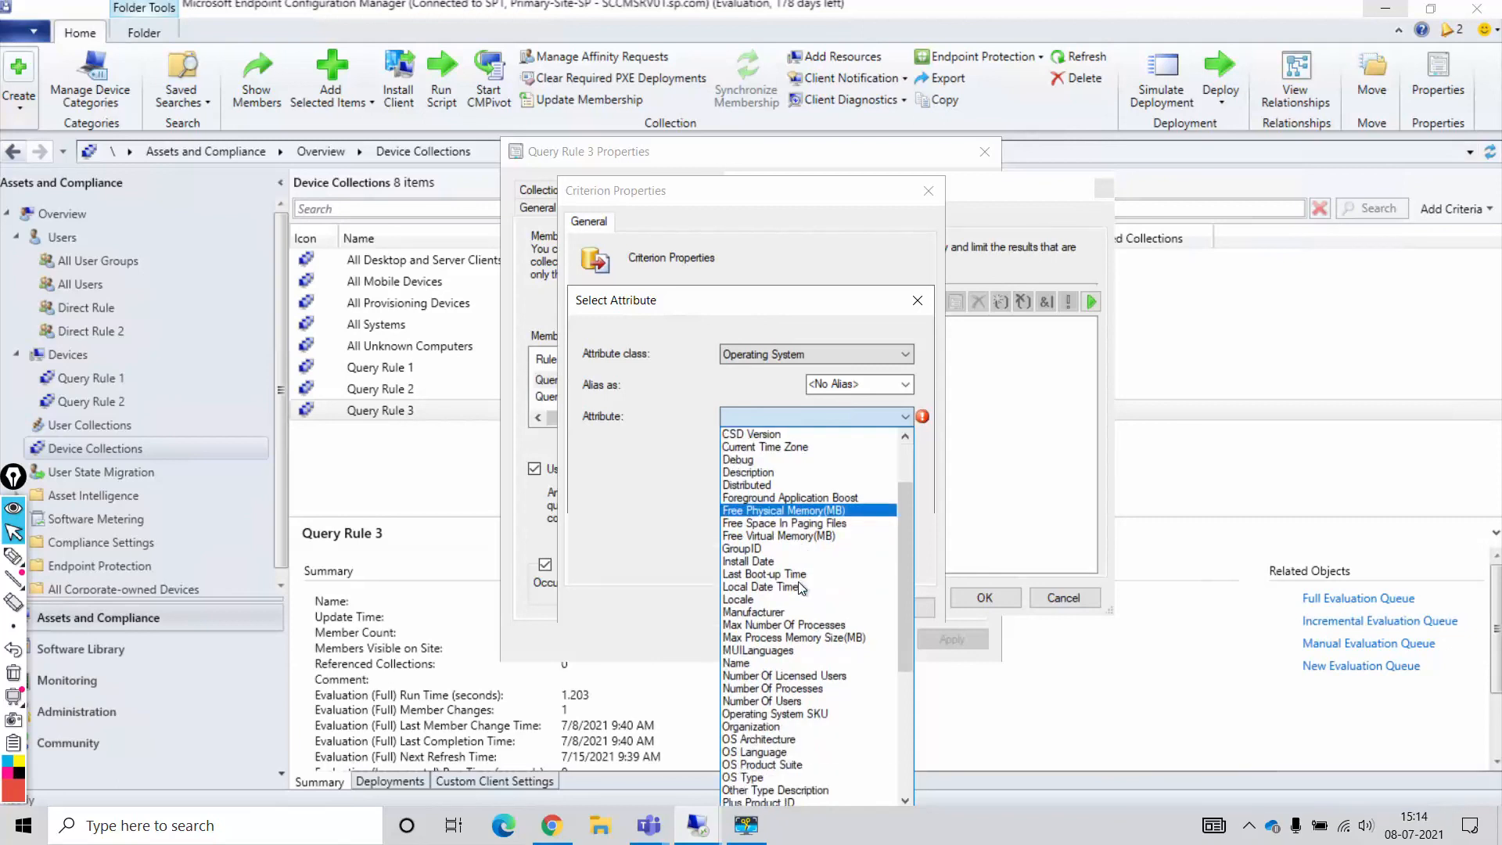
{"action": "scroll", "coordinate": [798, 595], "scroll_direction": "down", "scroll_amount": 1}
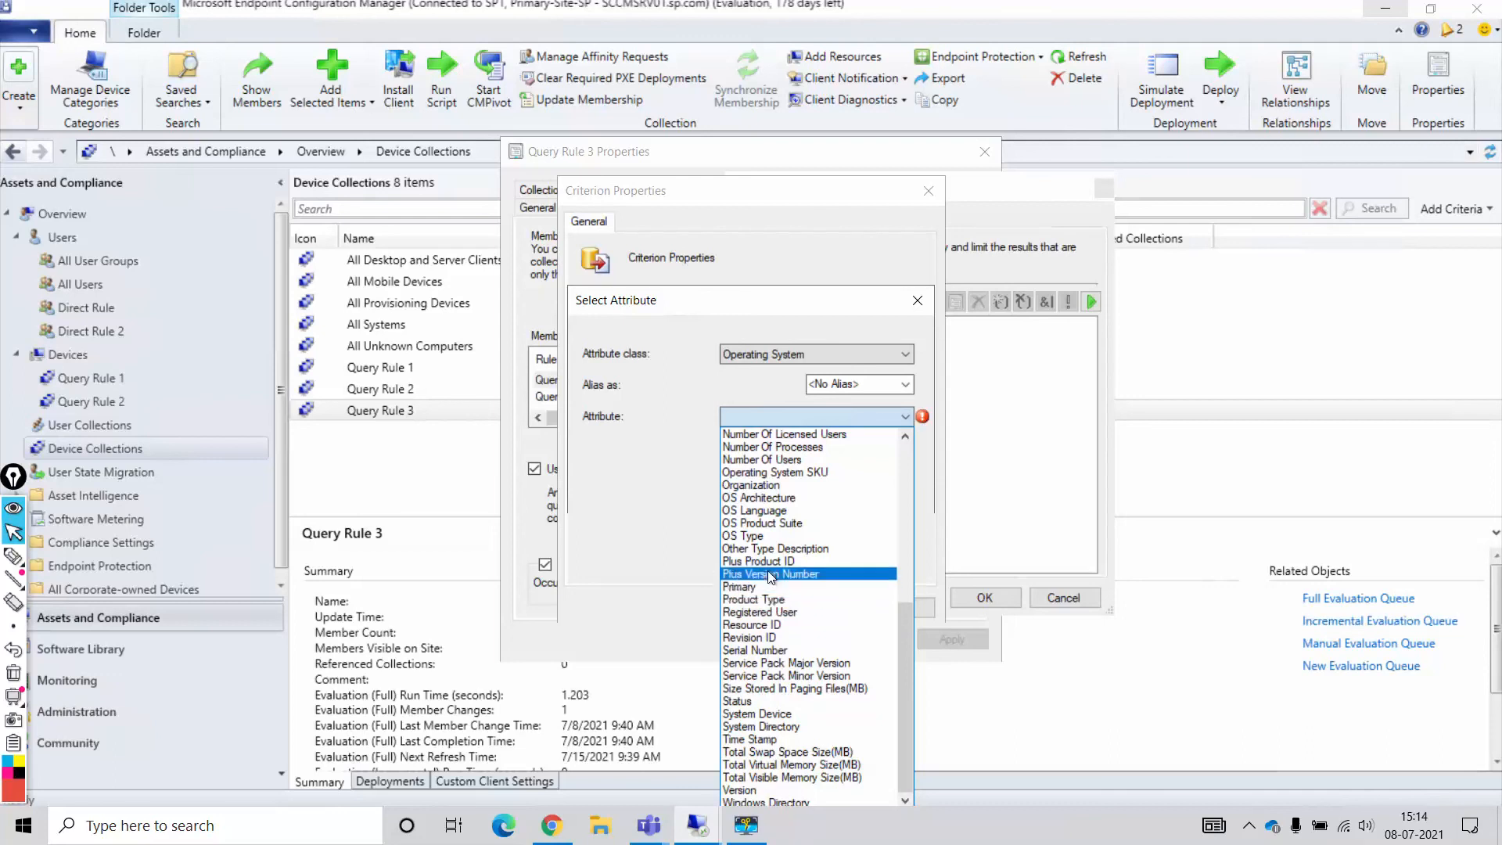
{"action": "left_click", "coordinate": [763, 496]}
{"action": "left_click", "coordinate": [786, 487]}
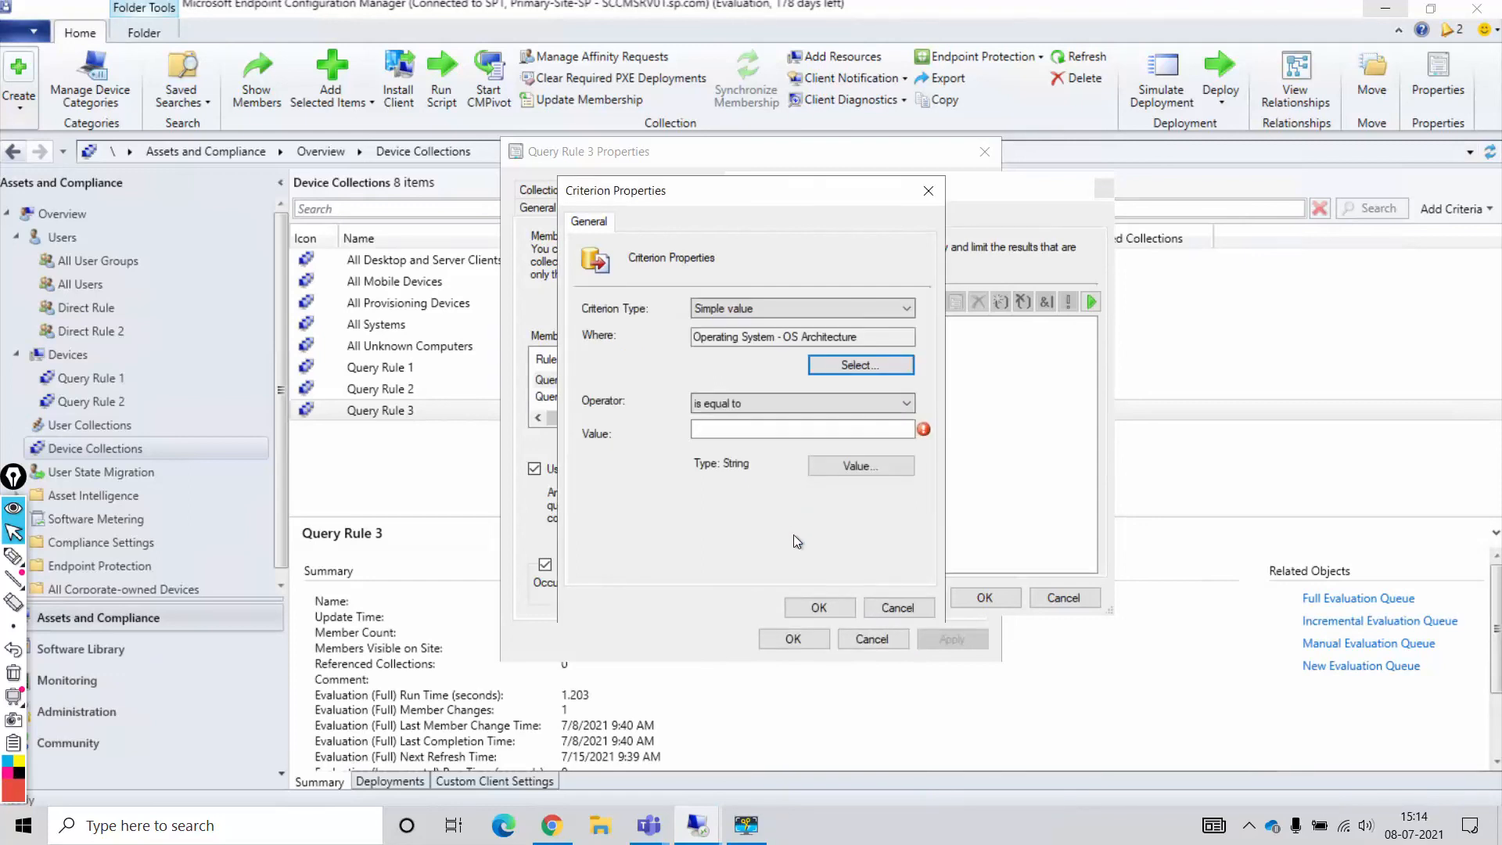
{"action": "left_click", "coordinate": [889, 469]}
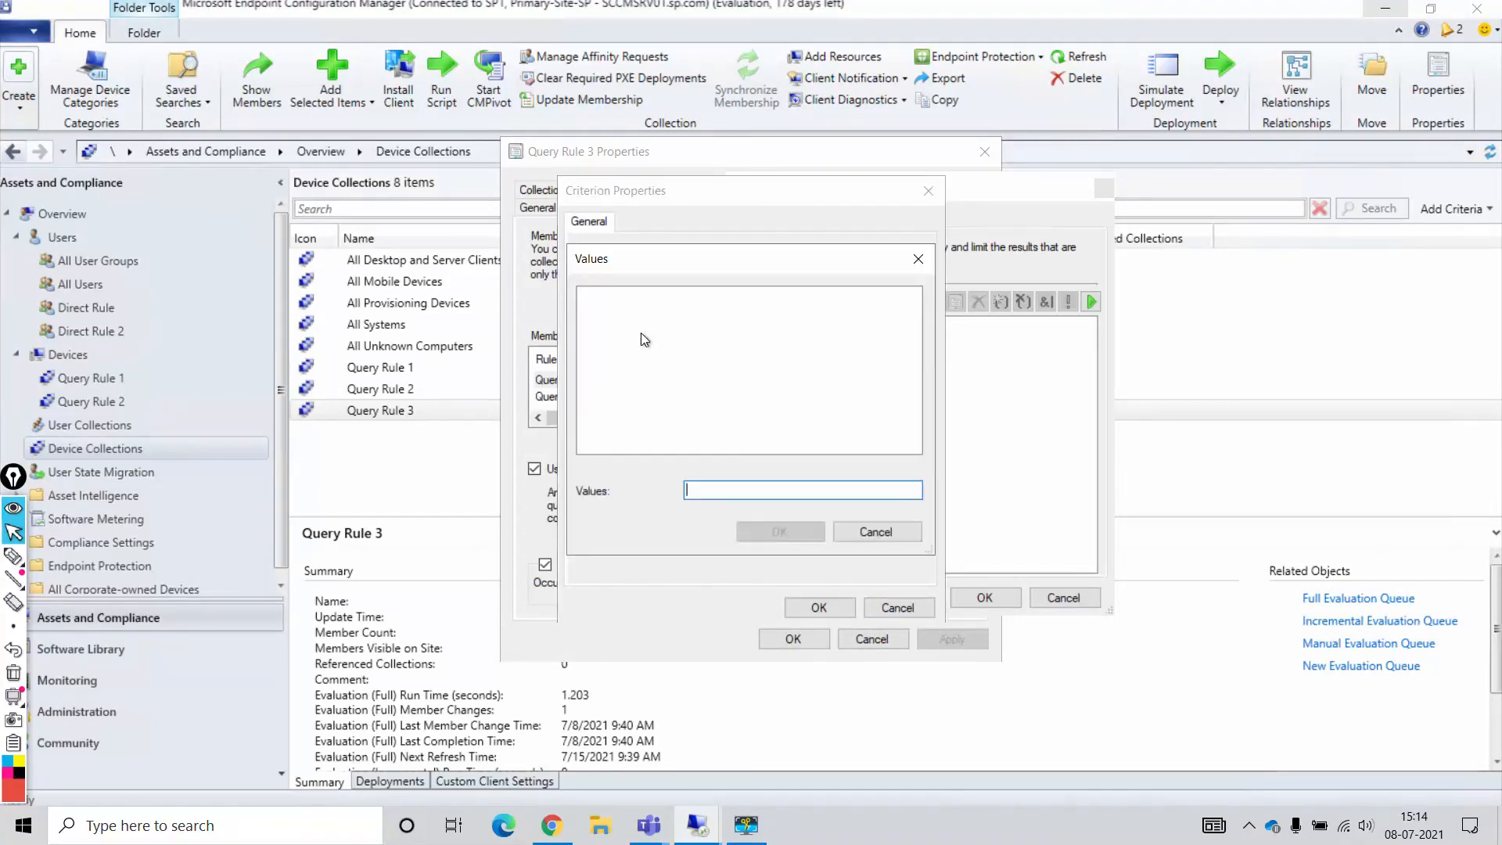
{"action": "left_click", "coordinate": [907, 531]}
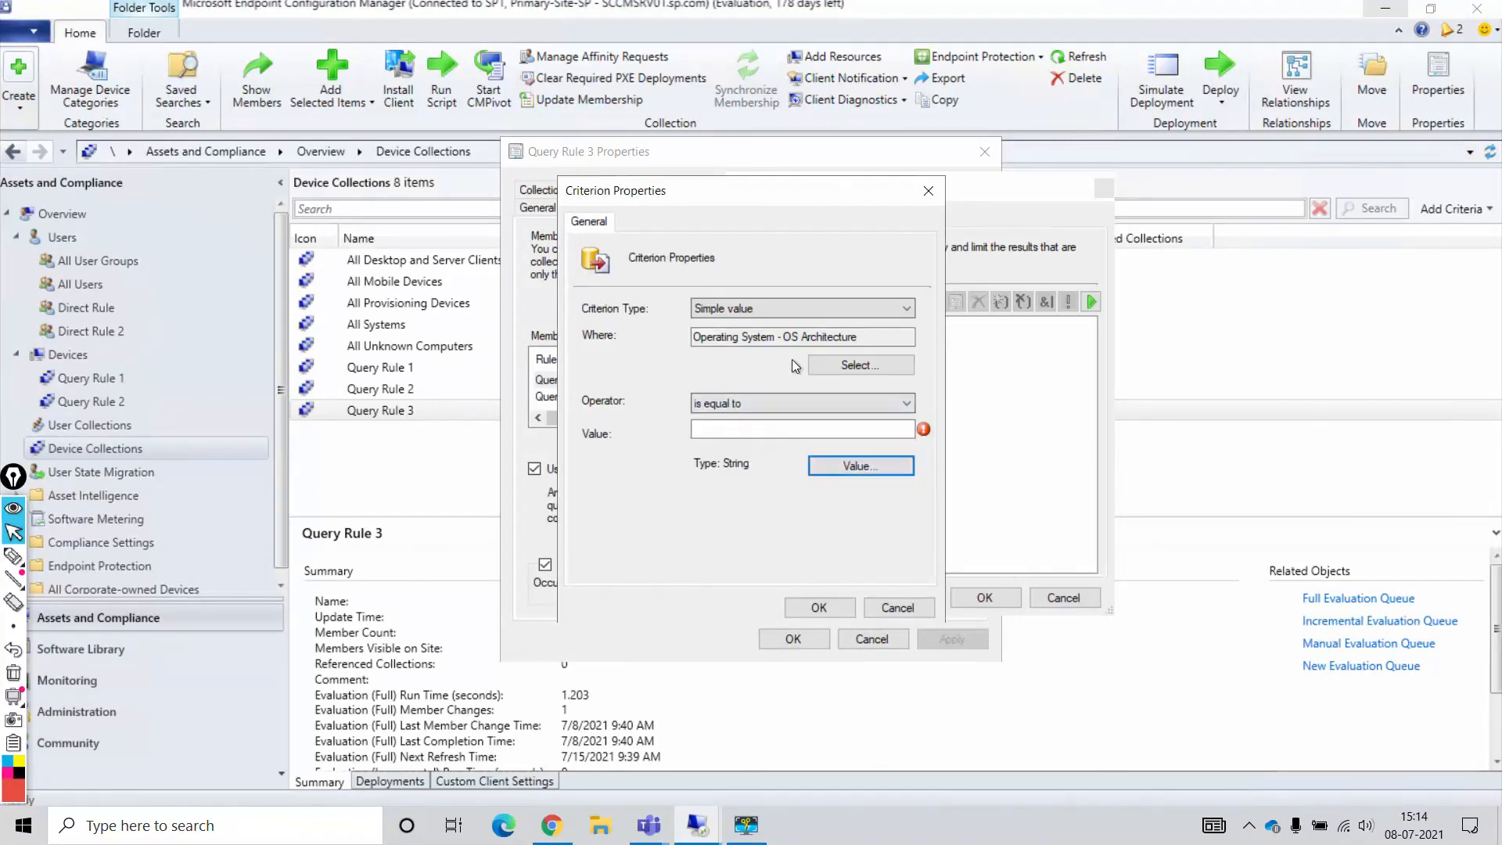
- Discard the 12345 rule with its criterion and query statement, and close the Query Rule 3 properties without saving
{"action": "left_click", "coordinate": [886, 606]}
{"action": "left_click", "coordinate": [895, 602]}
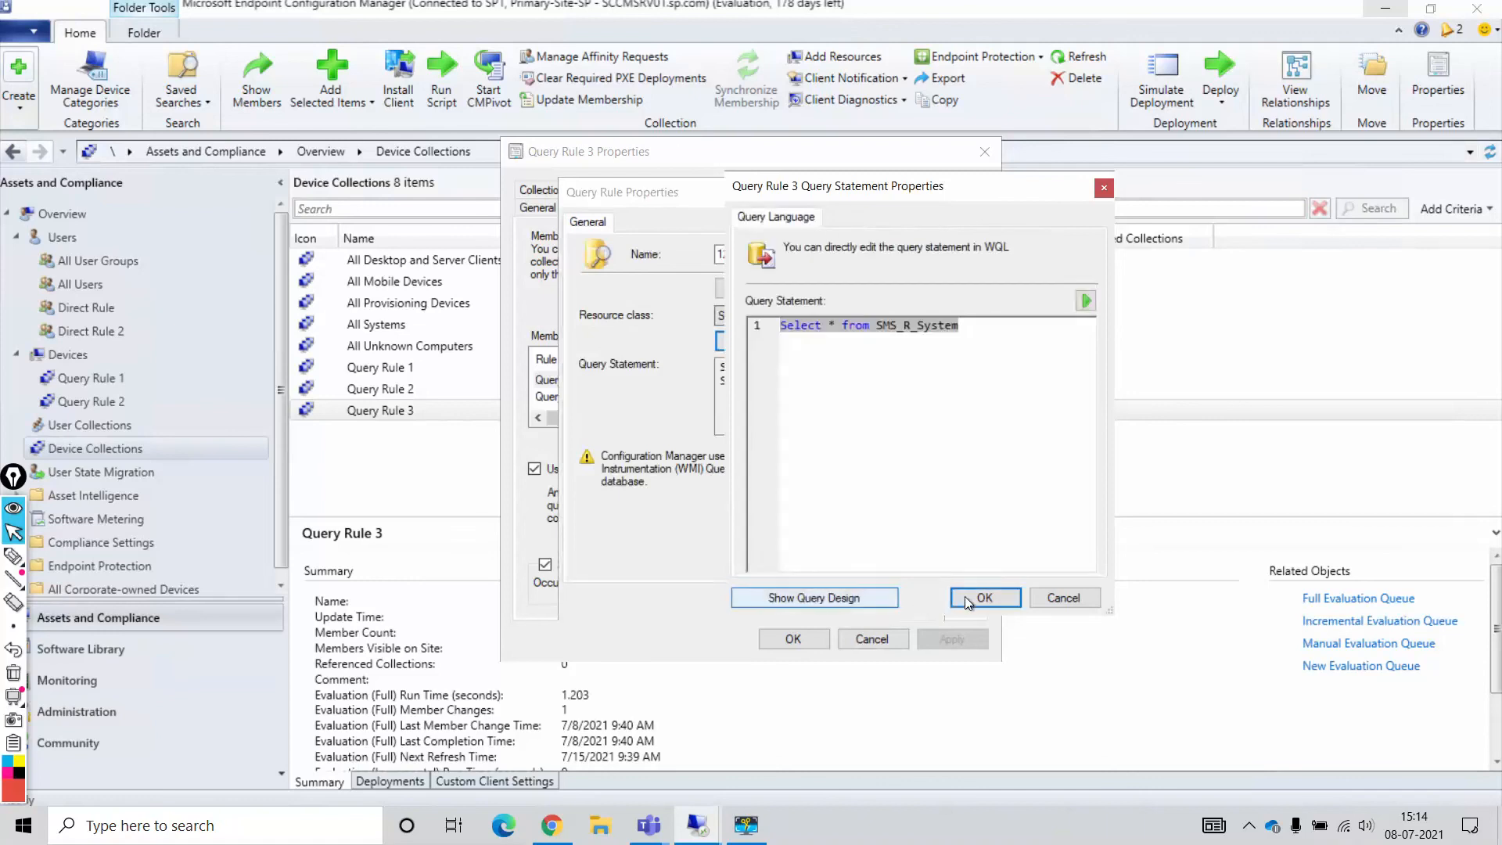
{"action": "left_click", "coordinate": [1062, 598]}
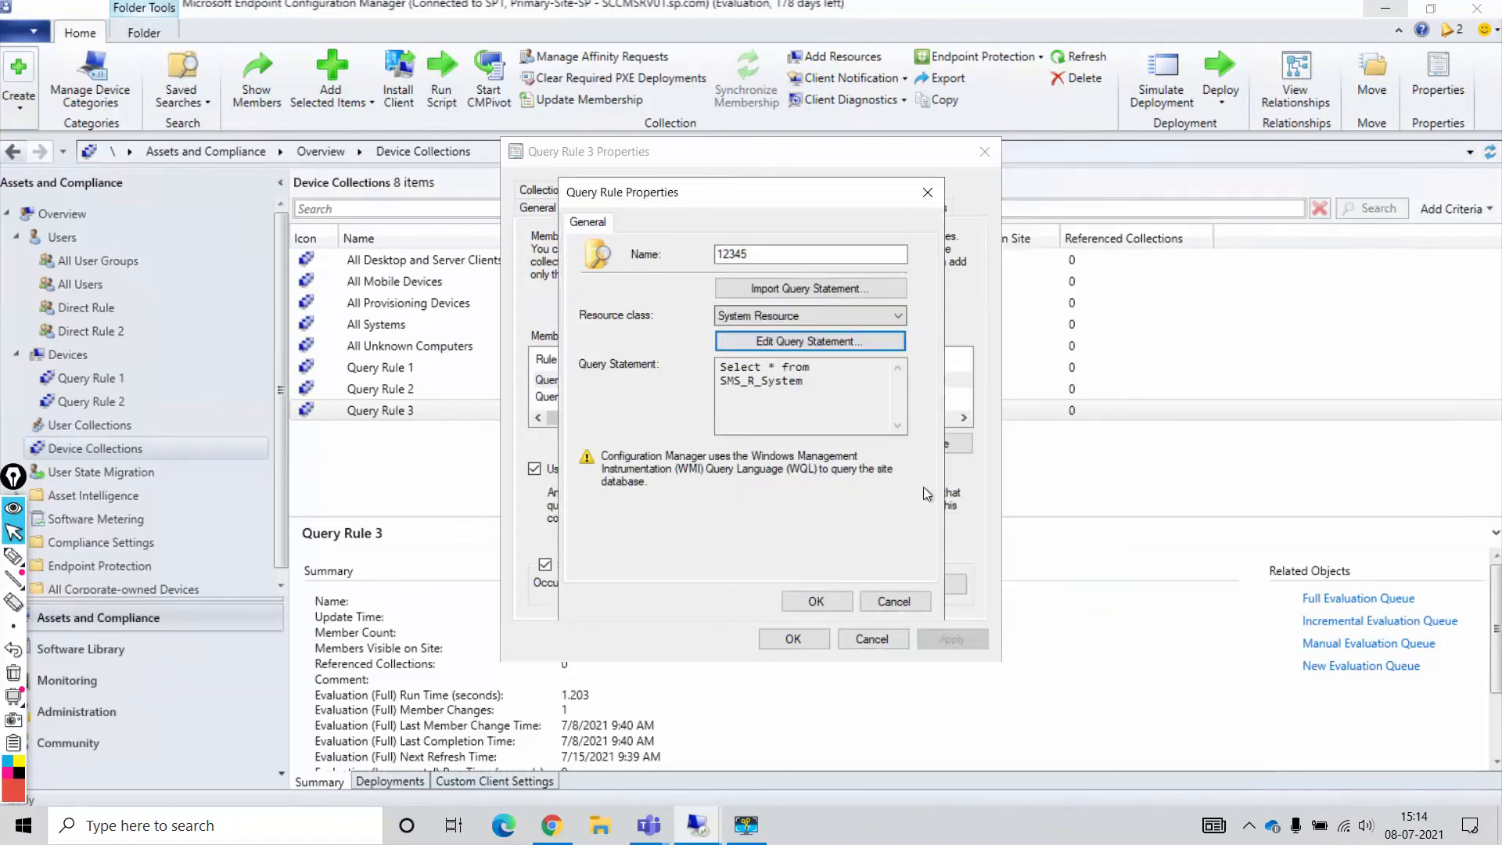
{"action": "left_click", "coordinate": [879, 594]}
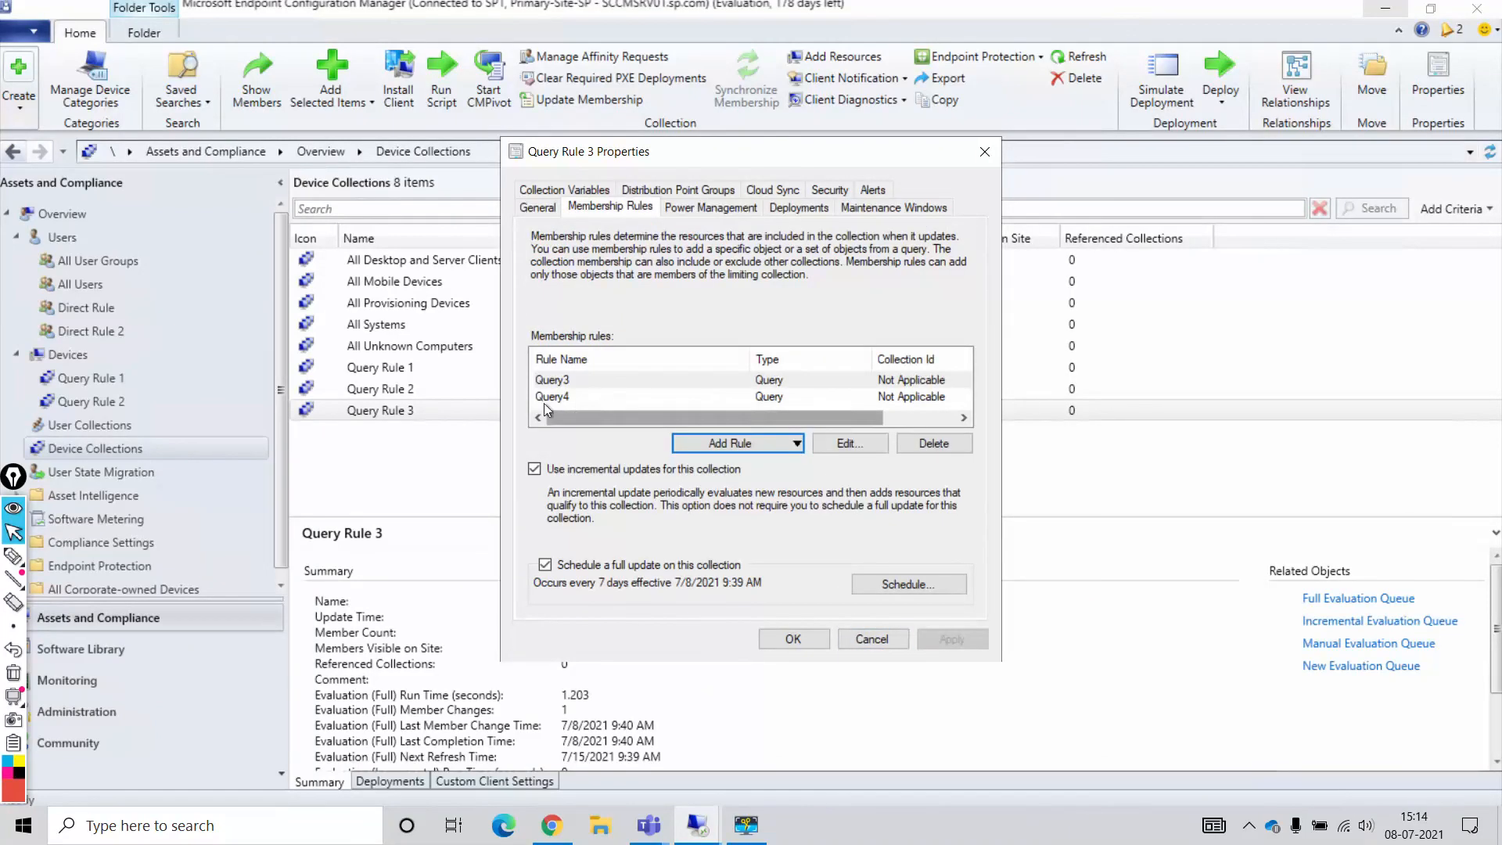
{"action": "left_click", "coordinate": [872, 640]}
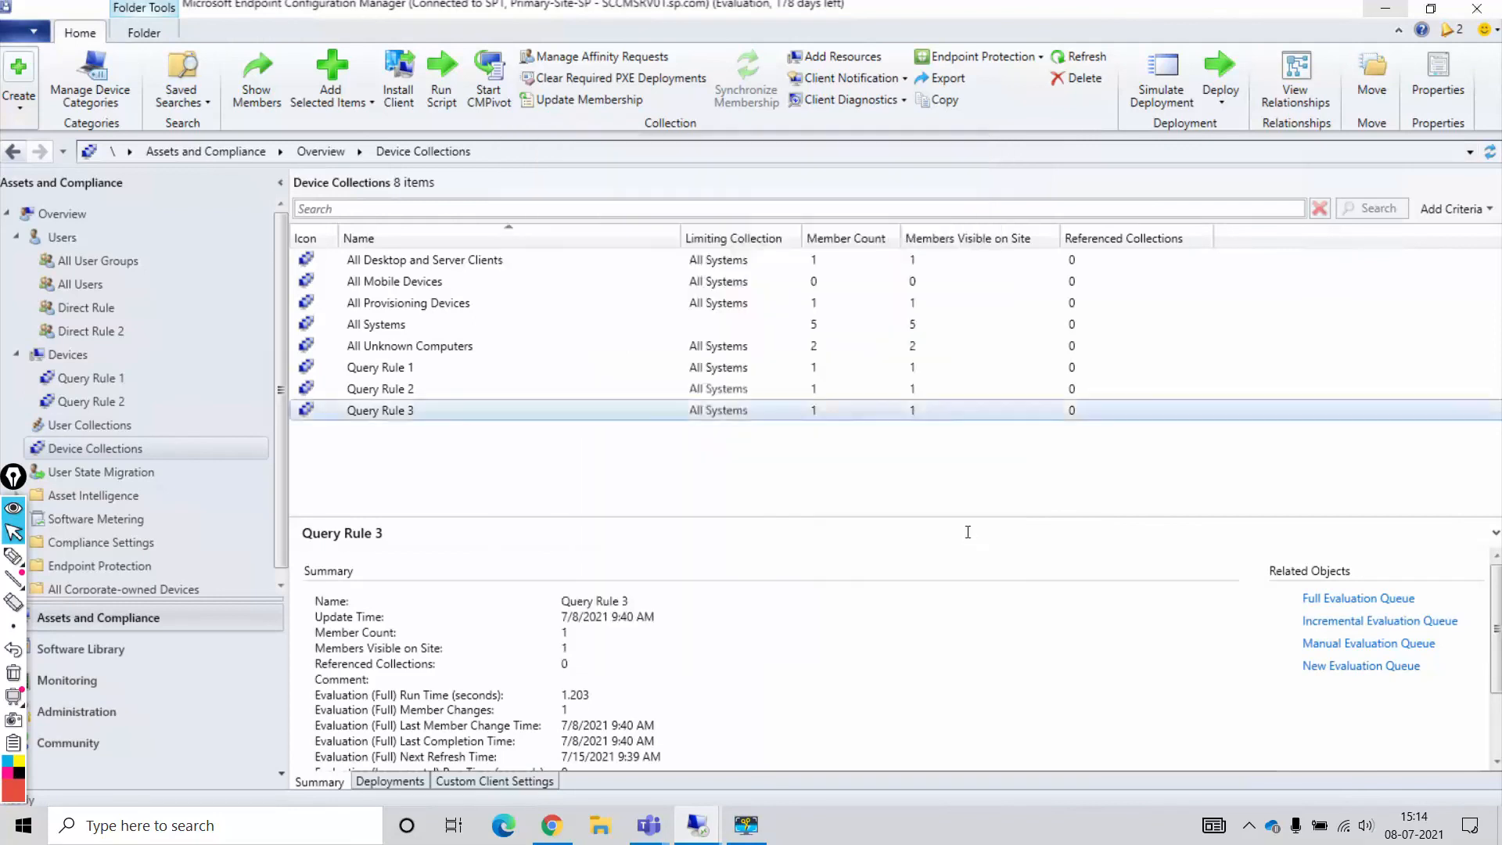